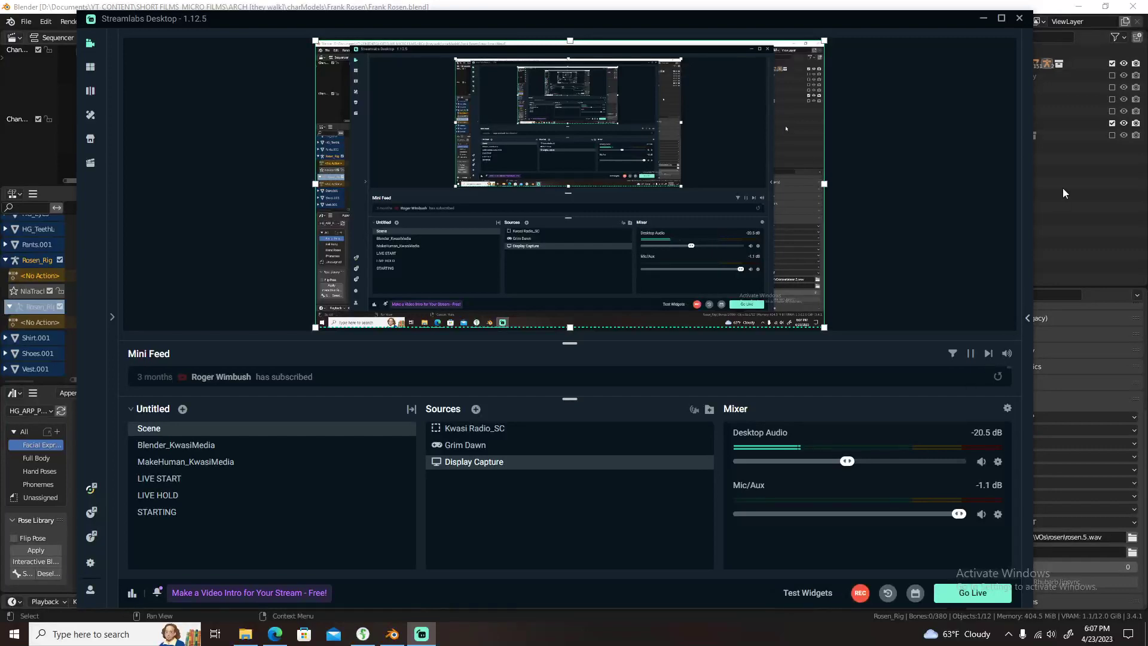
- Start the Streamlabs Desktop screen recording with Blender showing Rosen's facial rig in front
click(1063, 188)
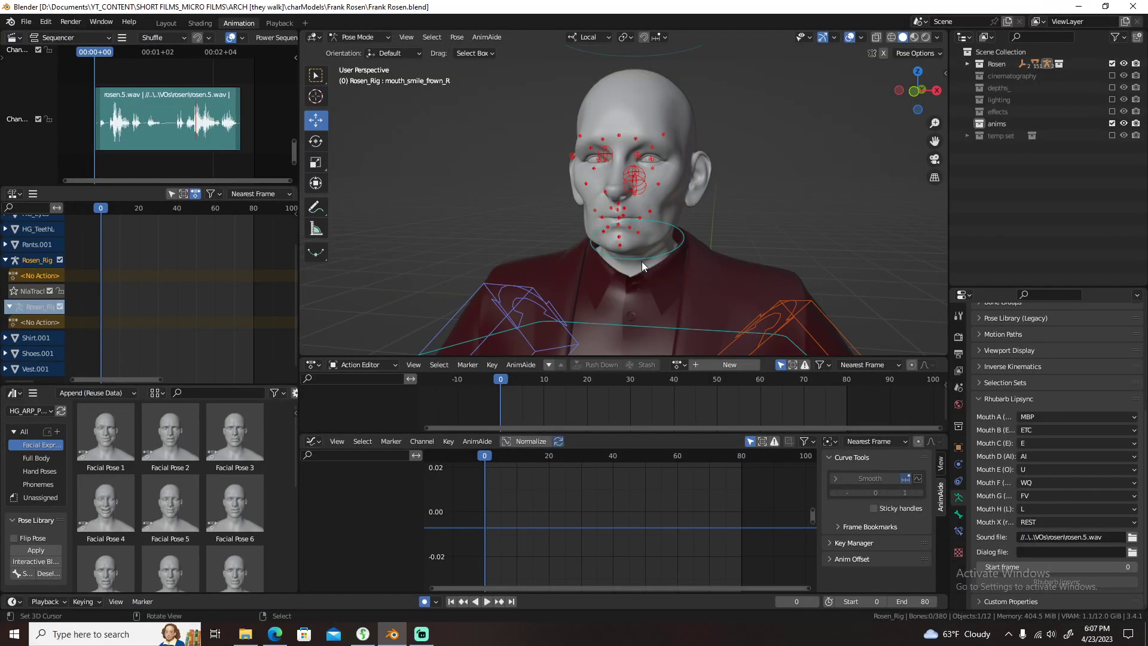
- Add rosen.6.wav as a sound strip and delete the old rosen.5 strip
mouse_move(641, 261)
middle_down()
mouse_move(565, 254)
mouse_move(733, 252)
mouse_move(518, 249)
mouse_move(562, 263)
middle_up()
click(176, 117)
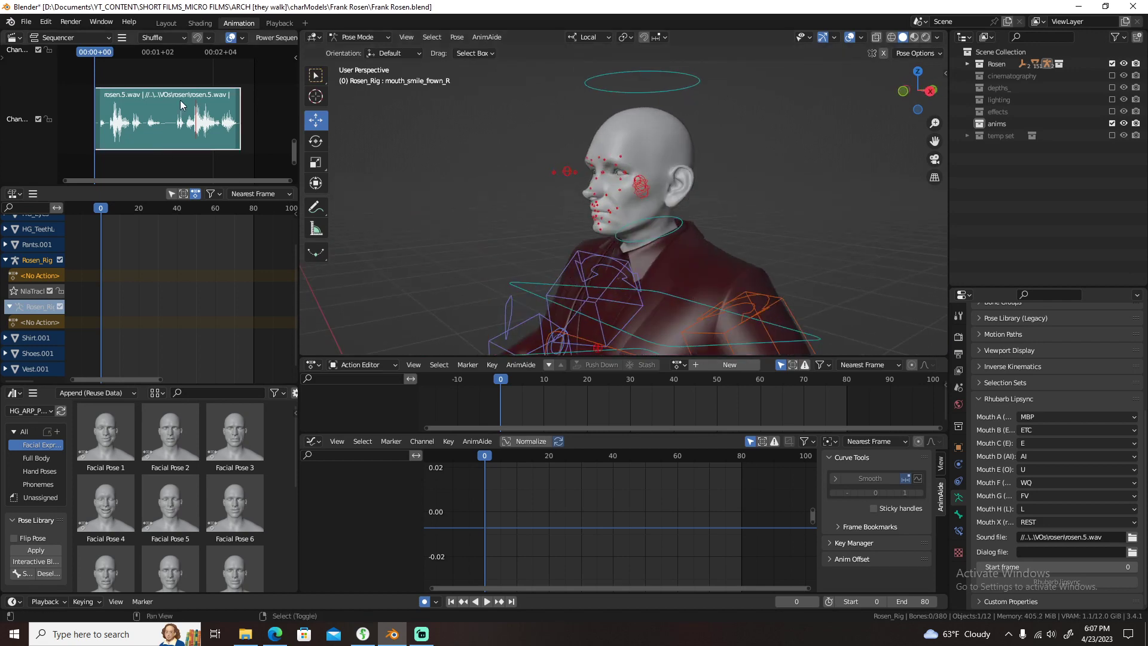
key(shift+a)
click(180, 99)
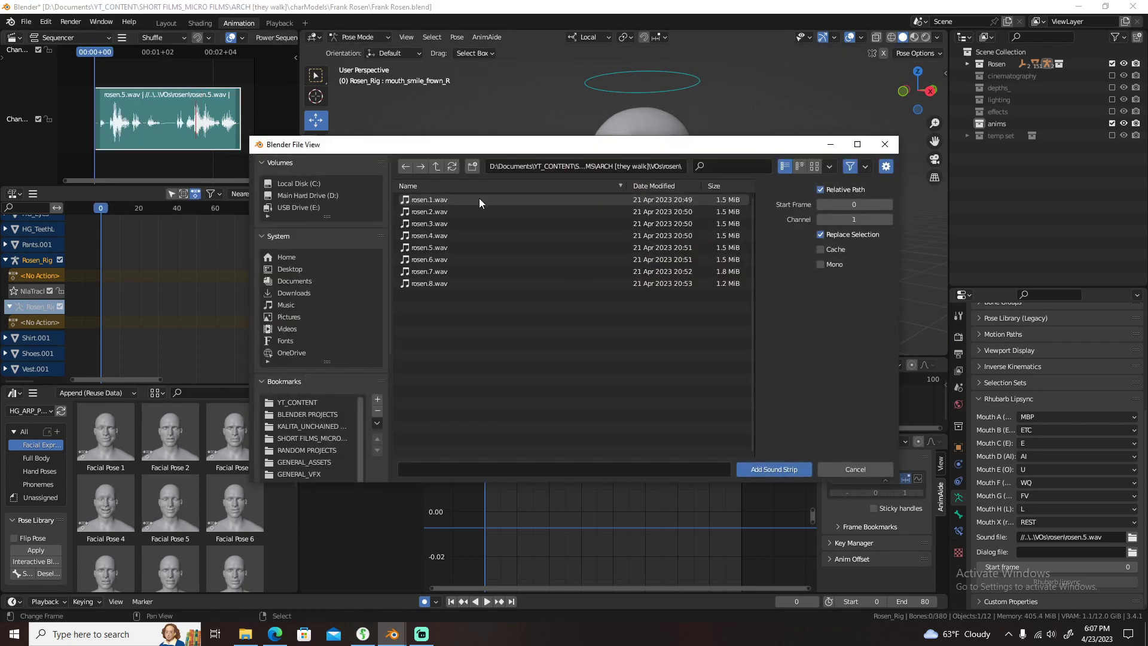
click(443, 260)
click(777, 471)
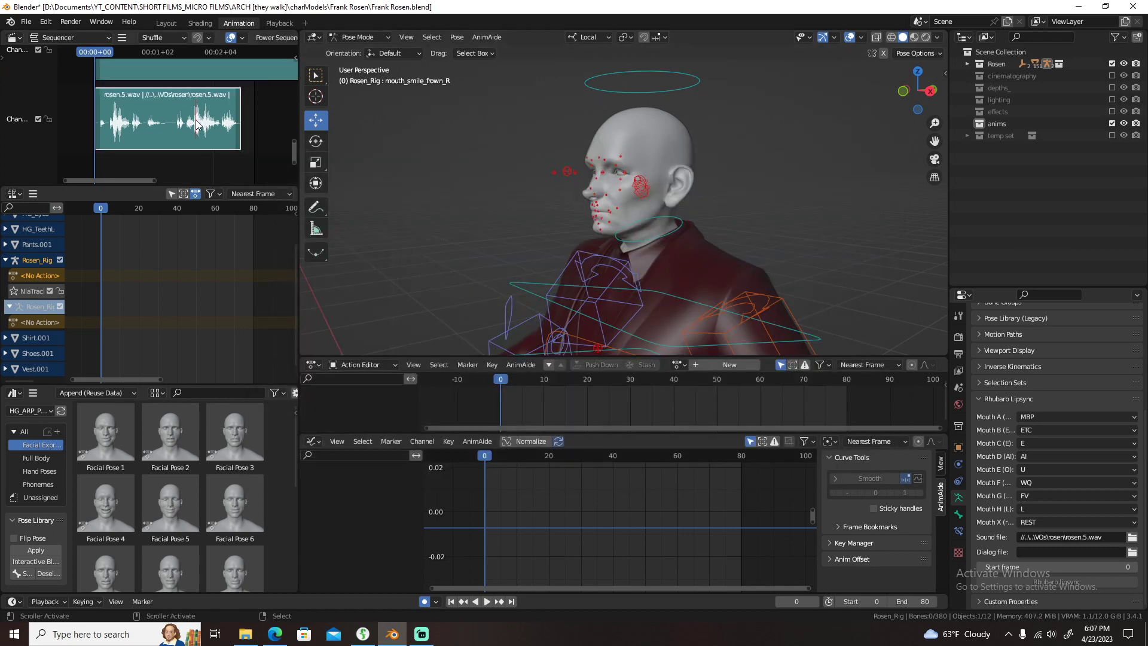
key(Delete)
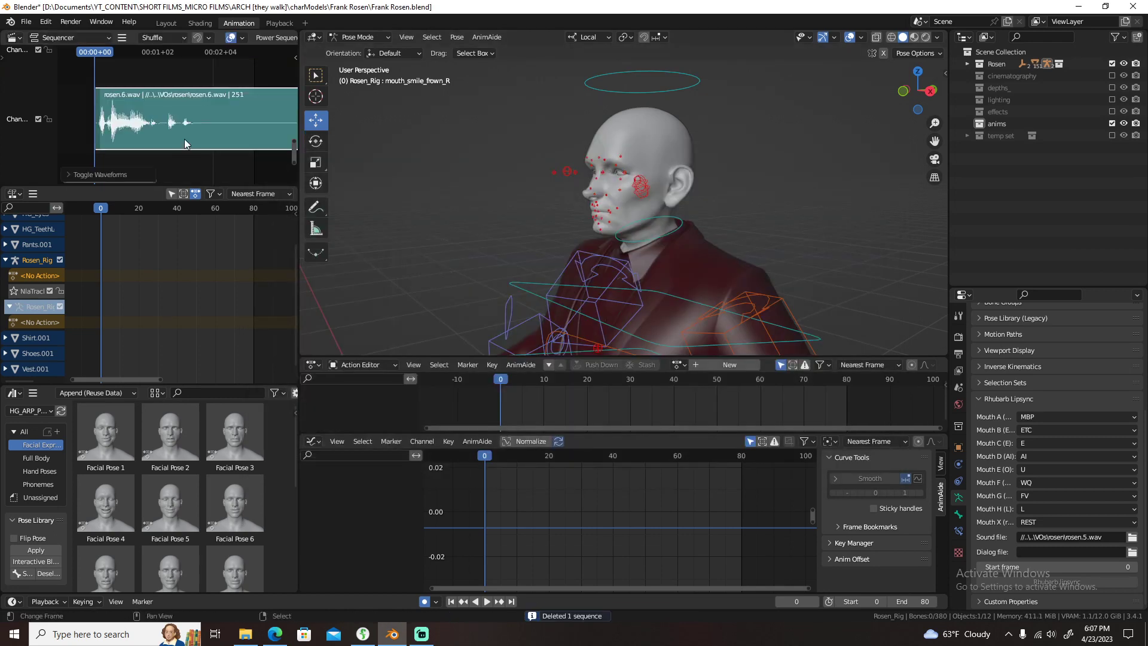
- Set the scene end frame to 65 and trim the audio strip past frame 65
click(201, 131)
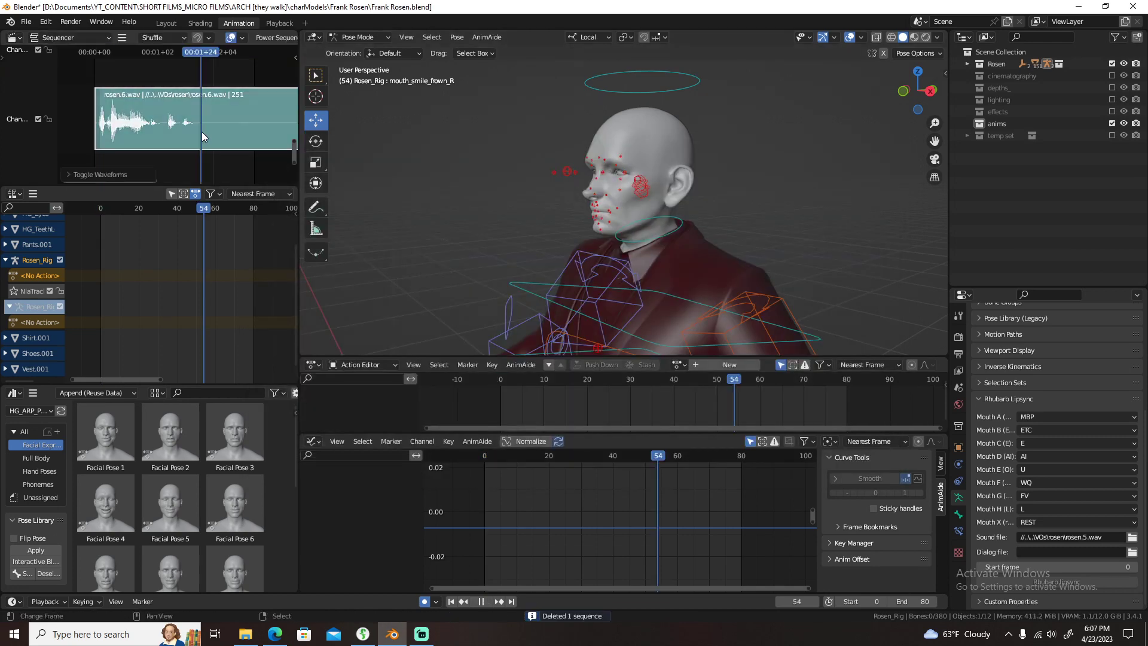
click(912, 601)
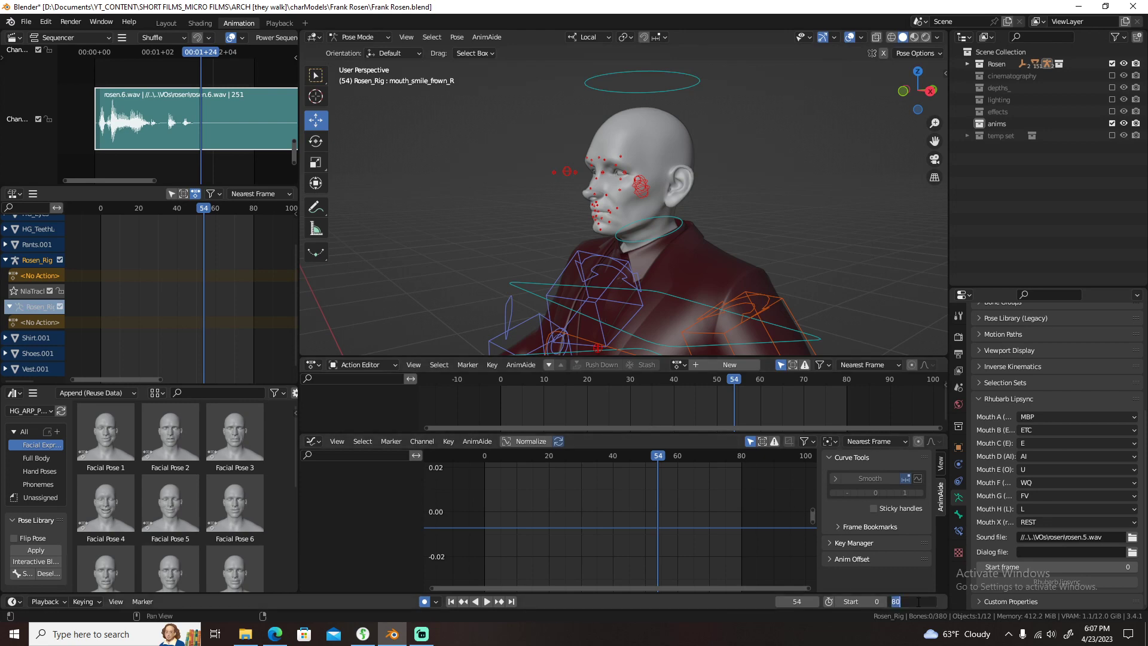
text(65)
key(Return)
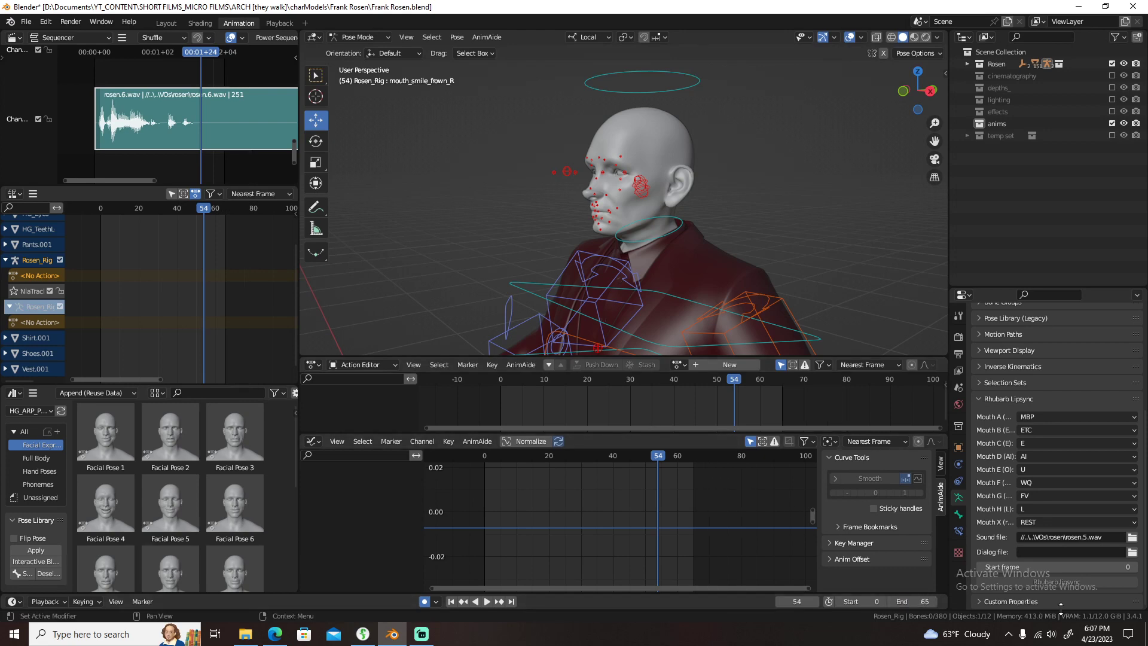
click(513, 601)
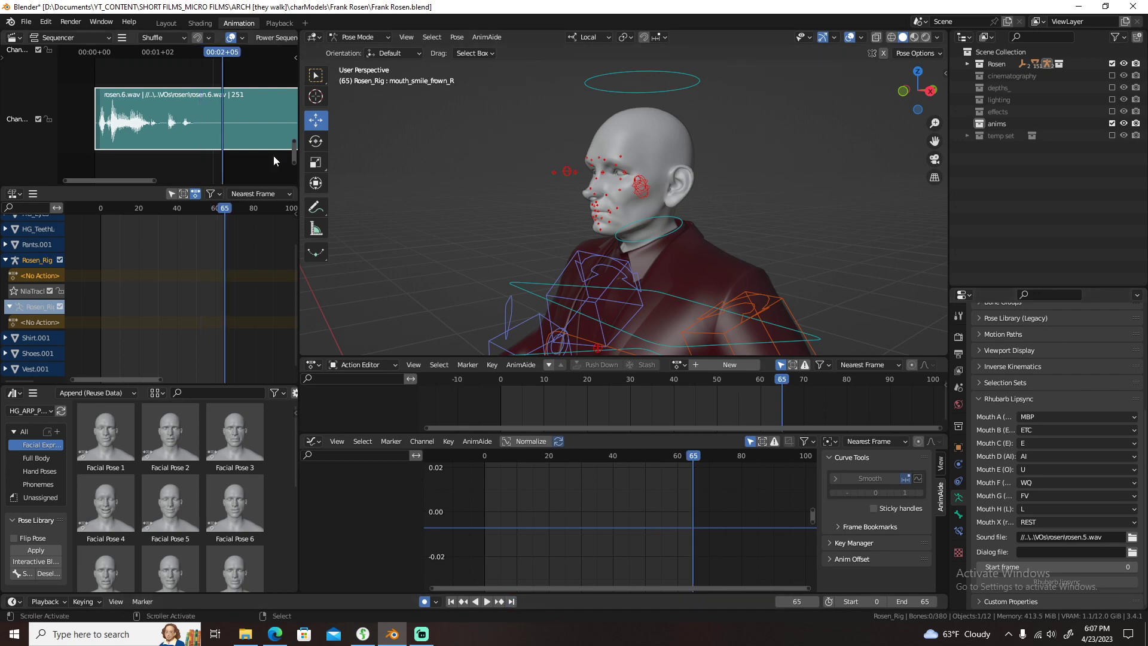
key(k)
key(Delete)
key(shift+Left)
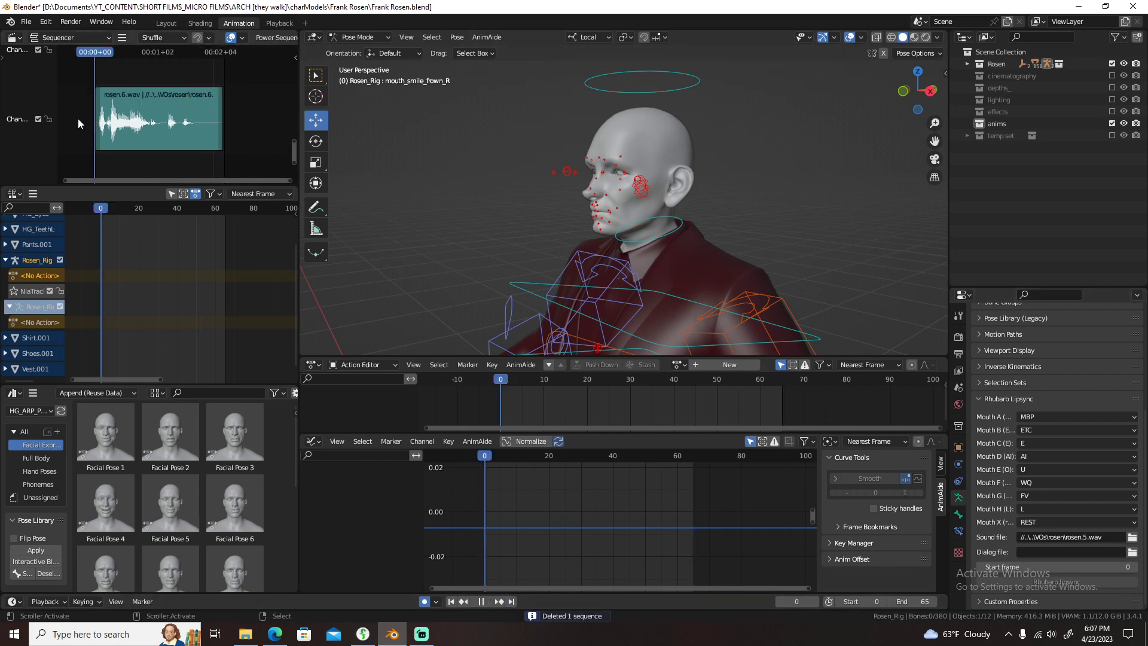
- Show only the face control bone layer, select the face bones and save
scroll(670, 220, up, 3)
scroll(1036, 425, up, 4)
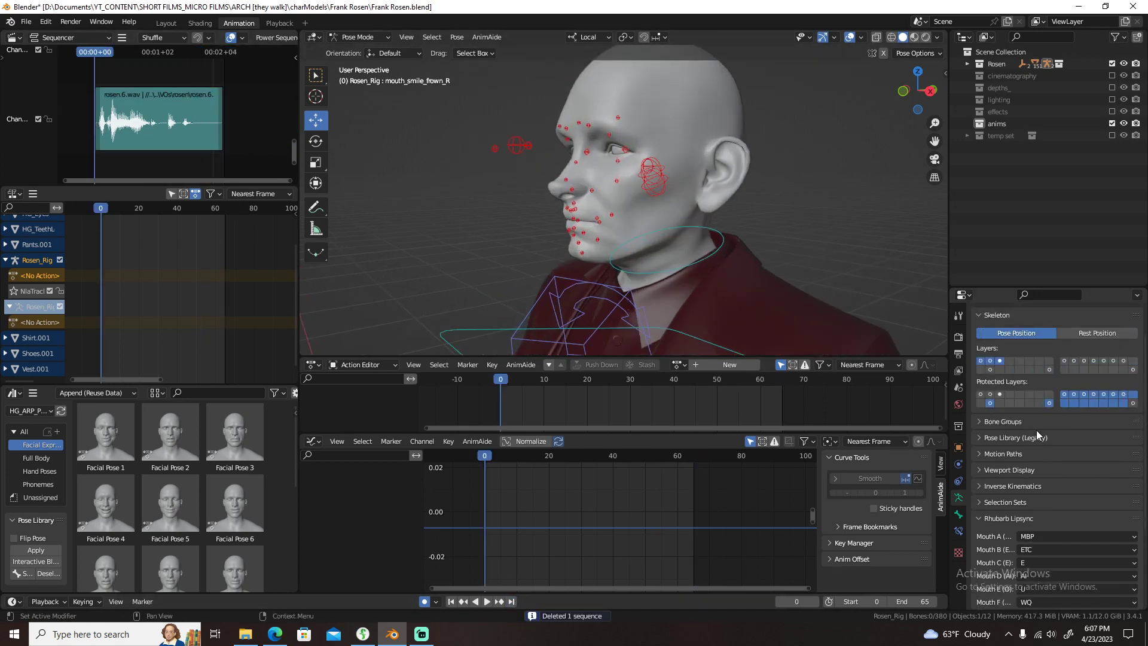
scroll(1036, 430, up, 2)
click(1002, 387)
middle_drag(687, 197, 623, 197)
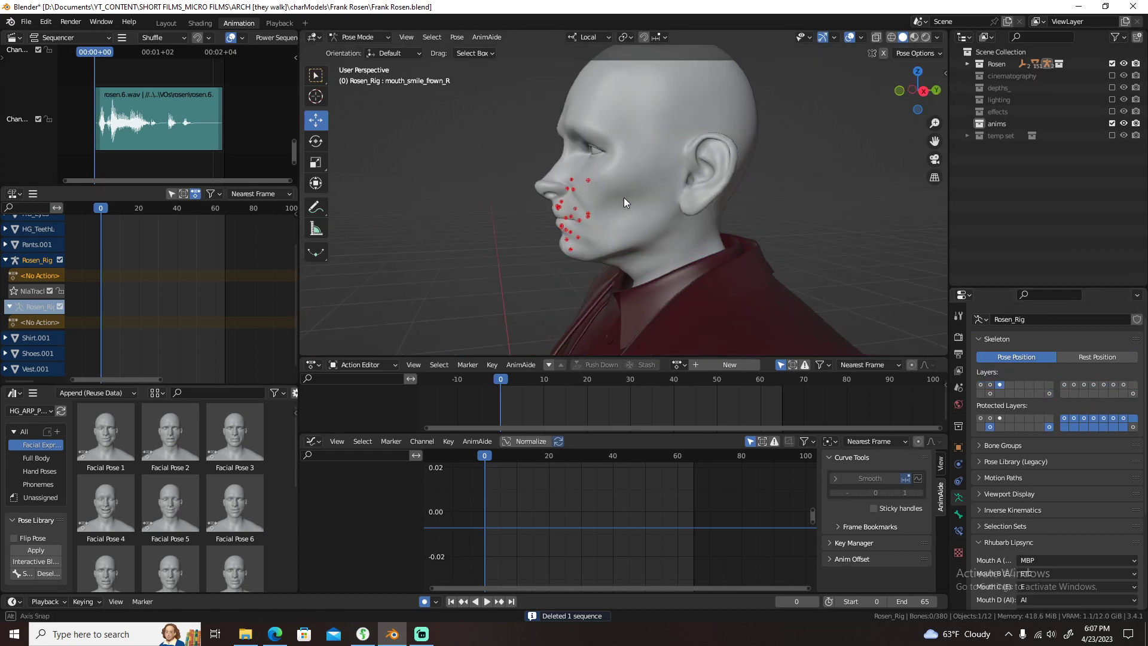
click(567, 253)
key(ctrl+s)
- Set the Rhubarb Lipsync sound file to rosen.6.wav, generate the keyframes, and save
middle_drag(571, 254, 658, 281)
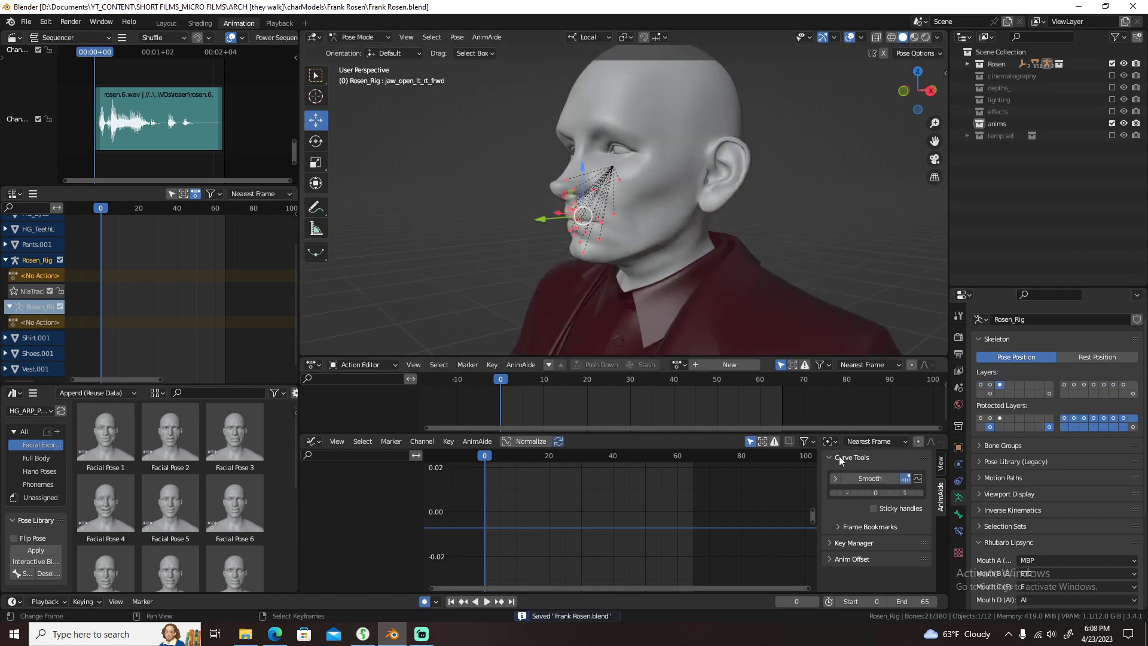
scroll(1017, 548, down, 3)
scroll(1010, 542, down, 3)
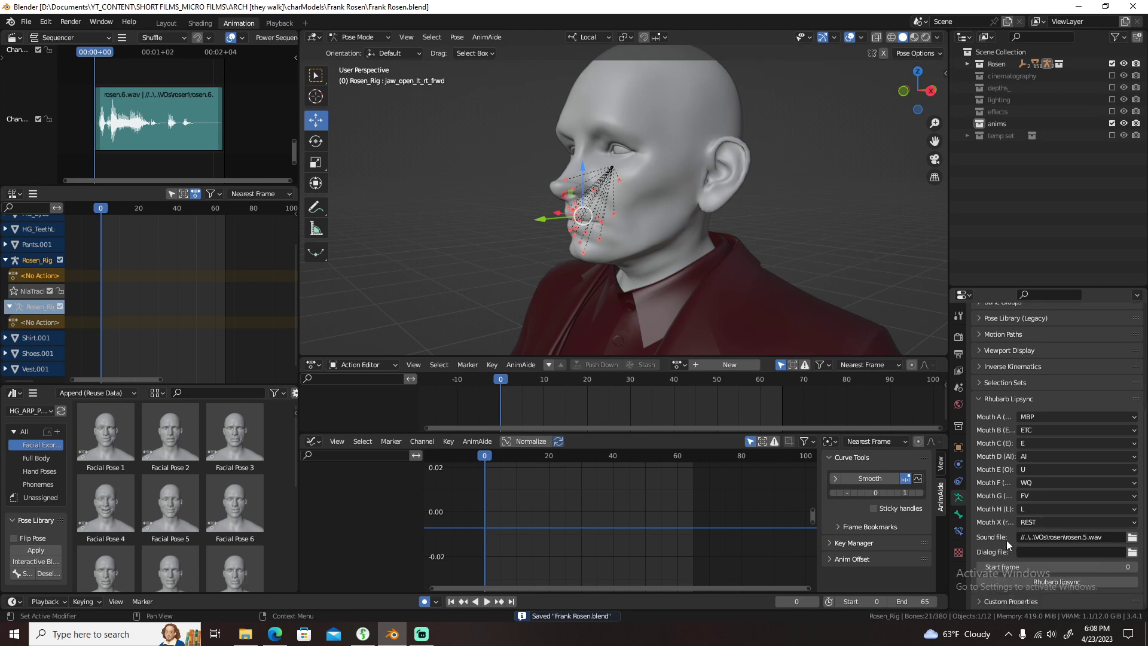
click(1131, 537)
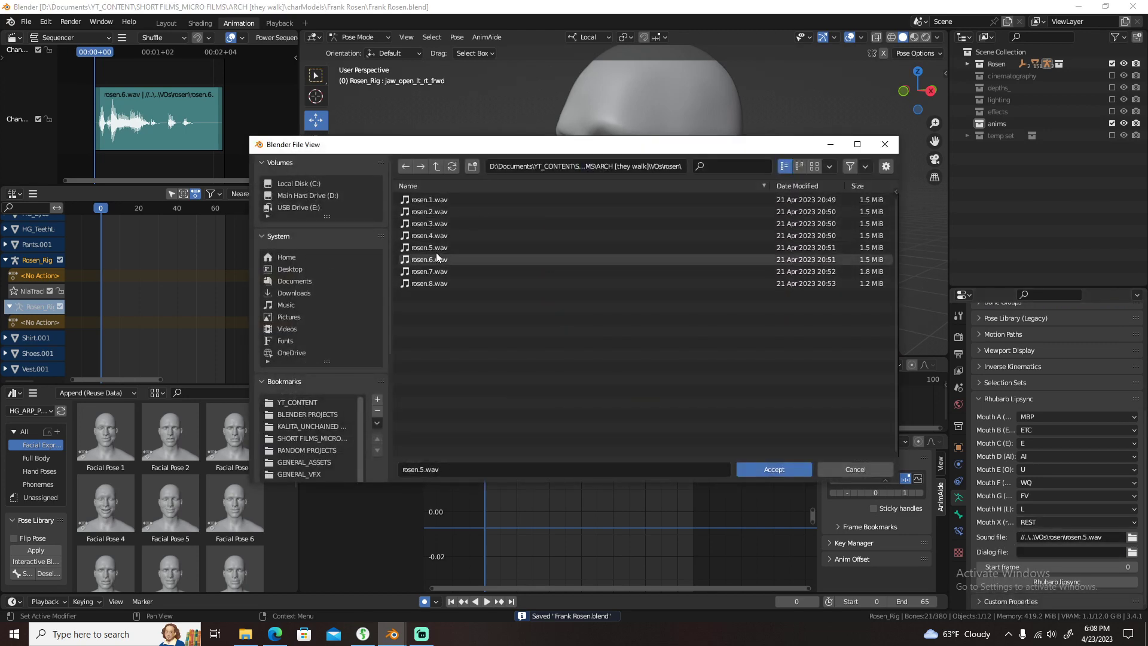
click(433, 260)
click(777, 471)
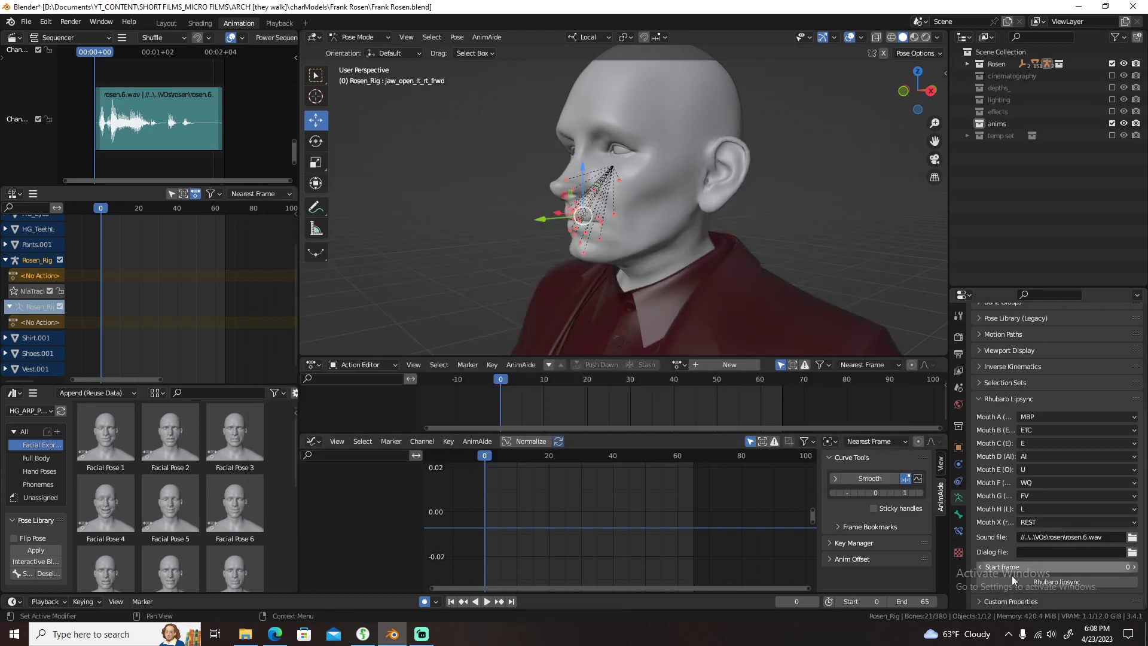
click(1068, 583)
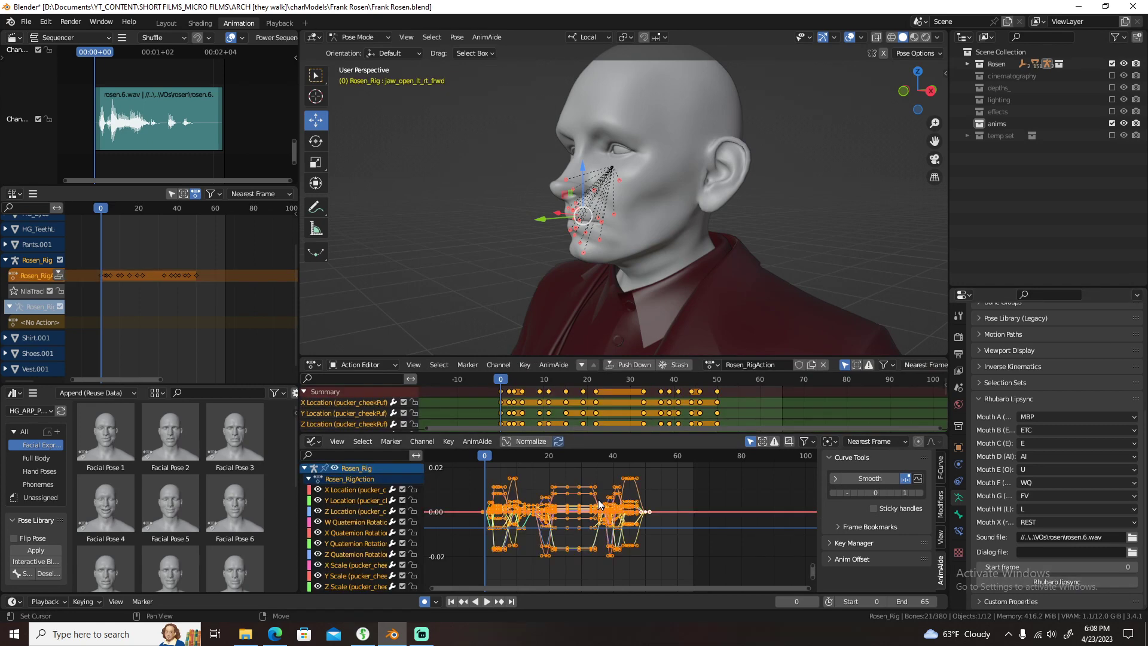
key(ctrl+s)
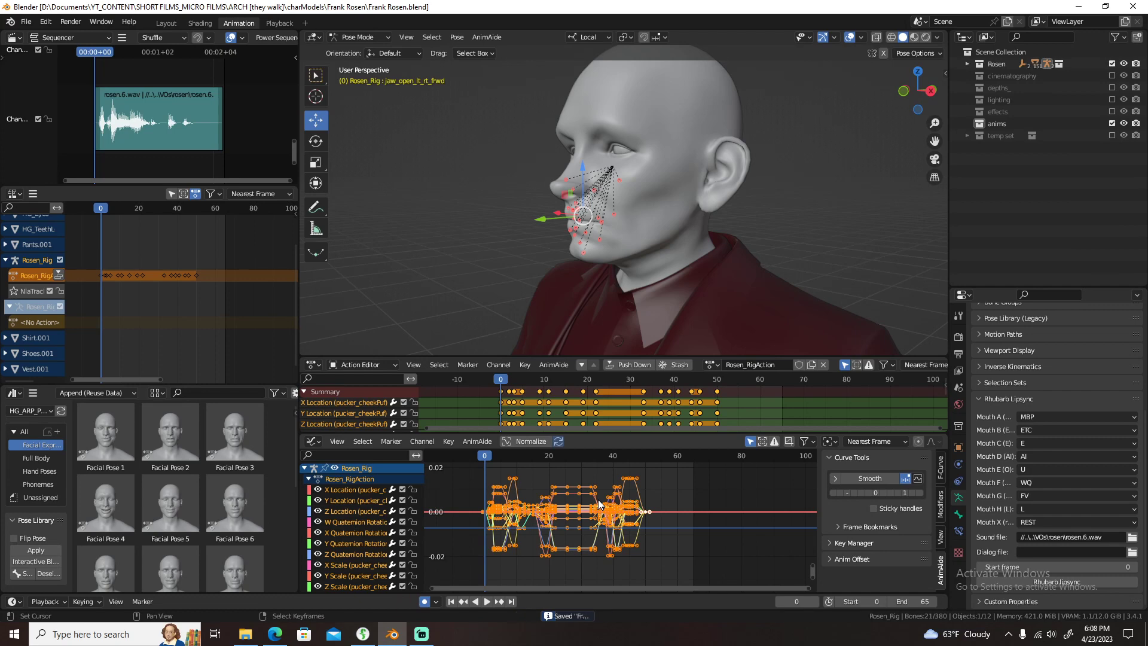
- Switch to Final Draft and show page 2's INT. HOTEL ROOM dialogue in ARCH_Short One
click(363, 634)
scroll(668, 365, down, 2)
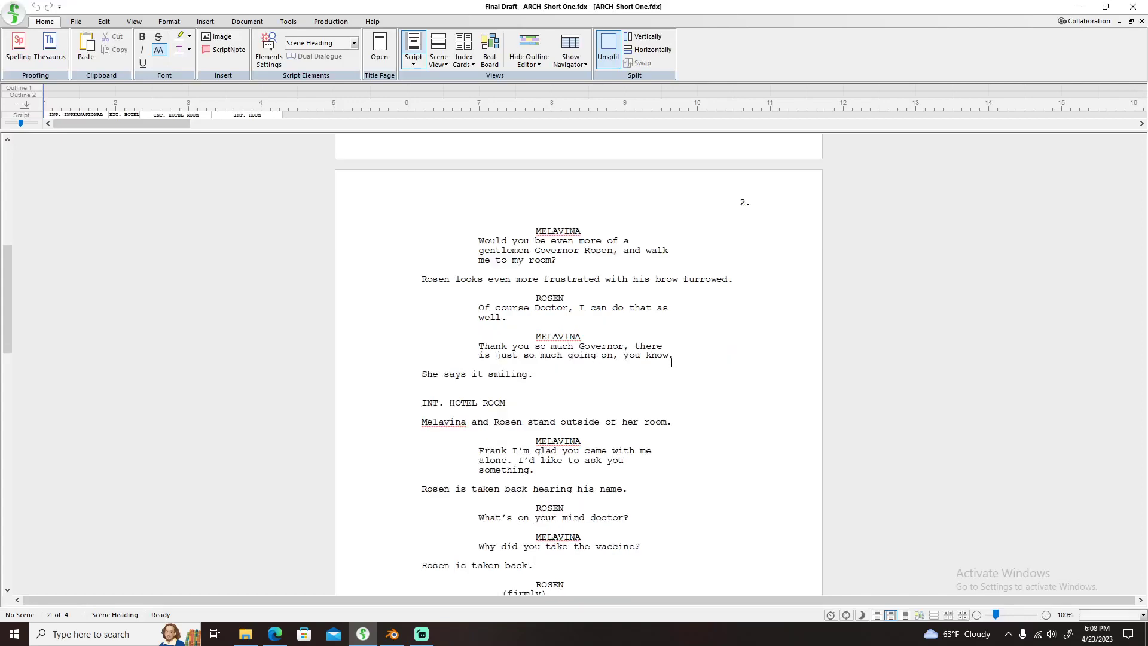
scroll(663, 367, down, 3)
scroll(663, 367, up, 2)
scroll(662, 367, up, 1)
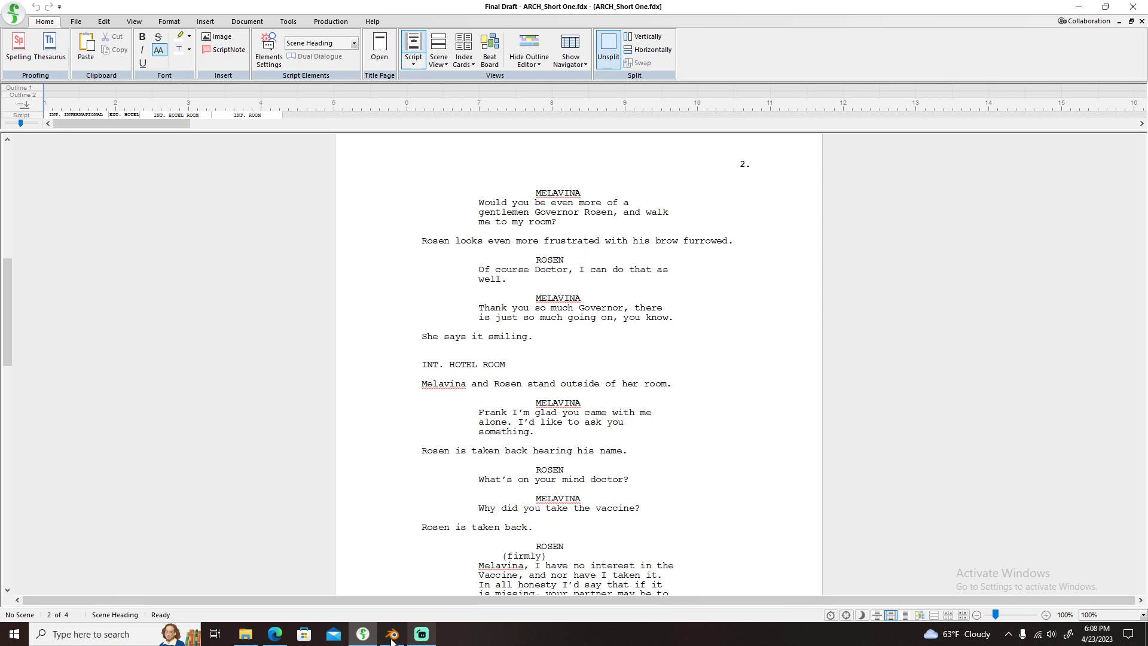
mouse_move(392, 634)
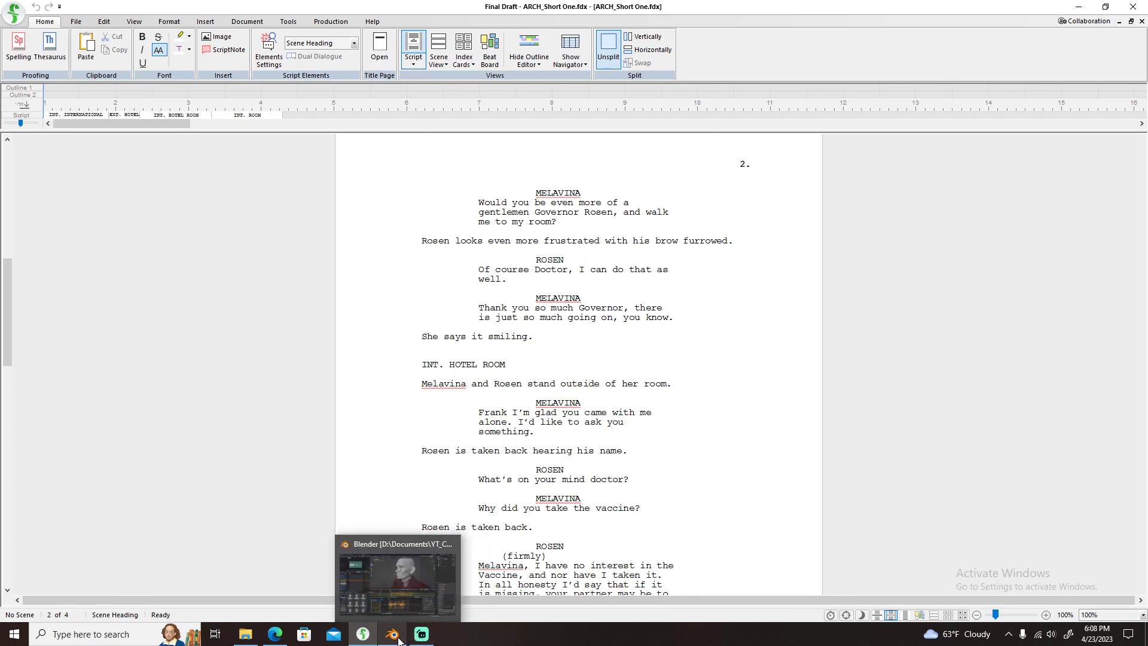
- Back in Blender, run Clean Keyframes on the lip-sync keys and frame all curves, viewing the face front-on
click(386, 578)
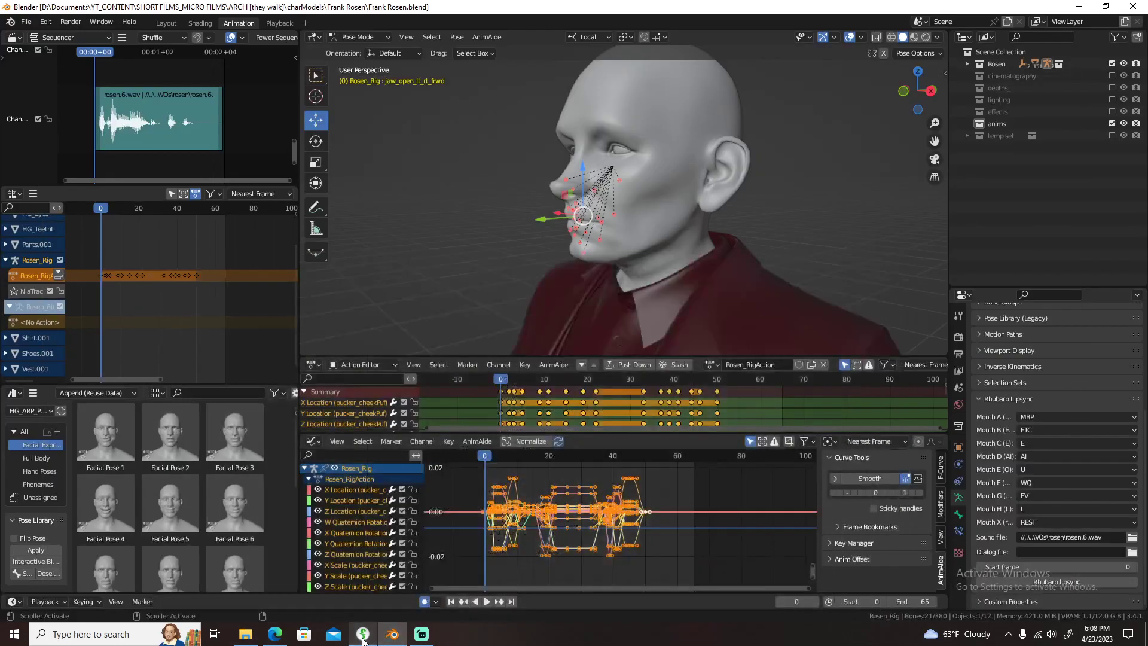
key(x)
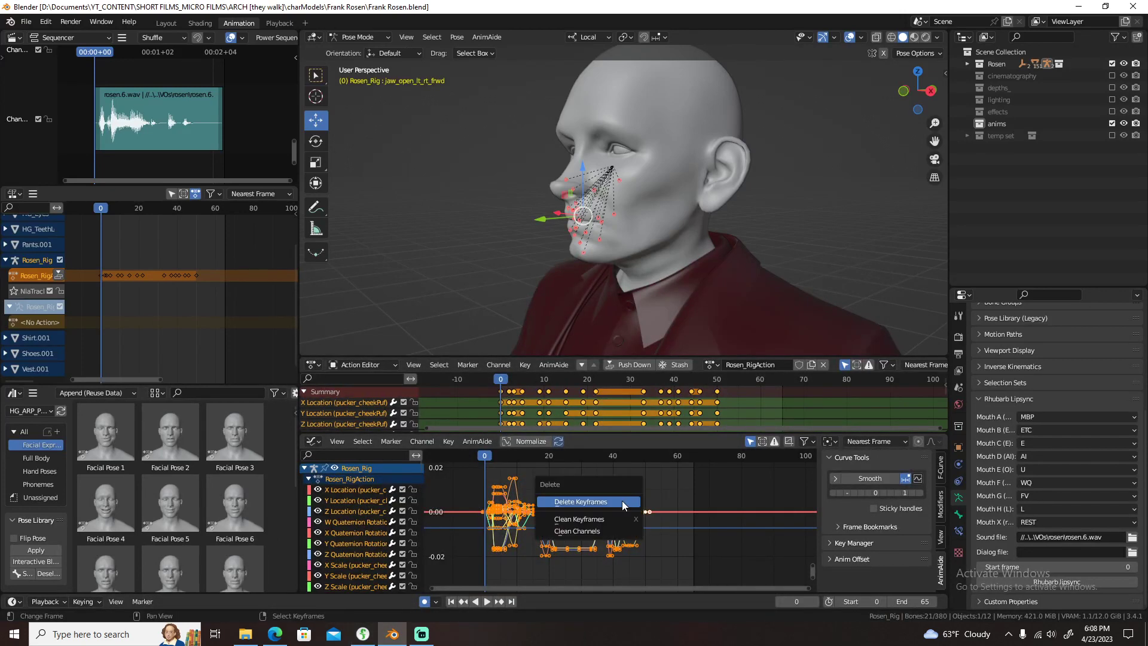
click(574, 518)
key(x)
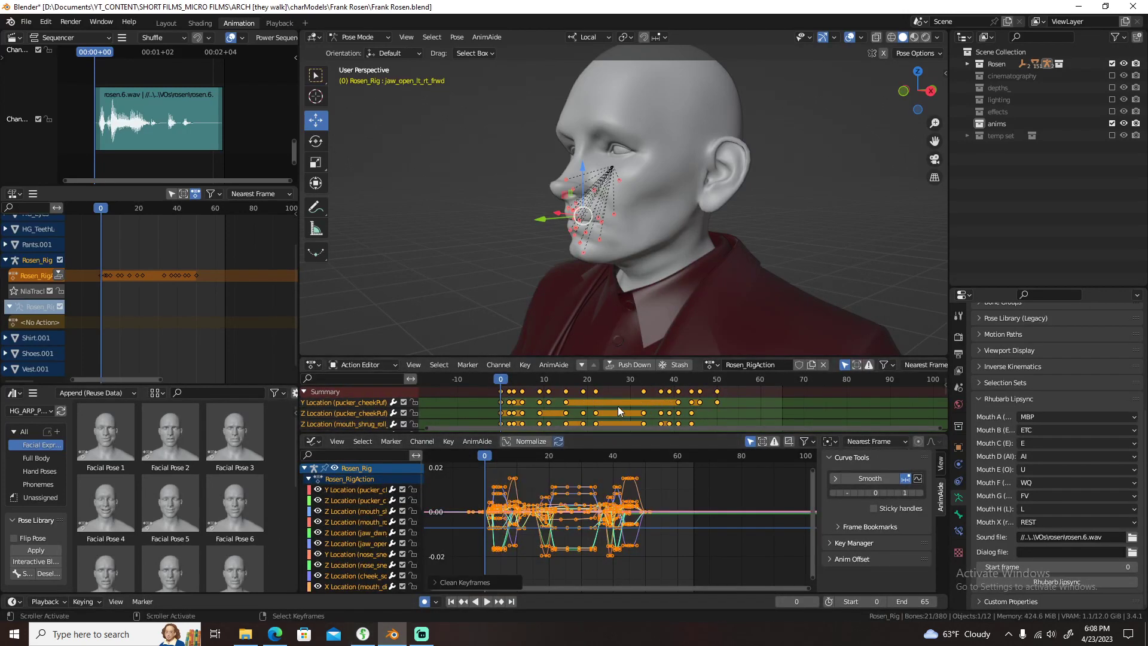
key(Home)
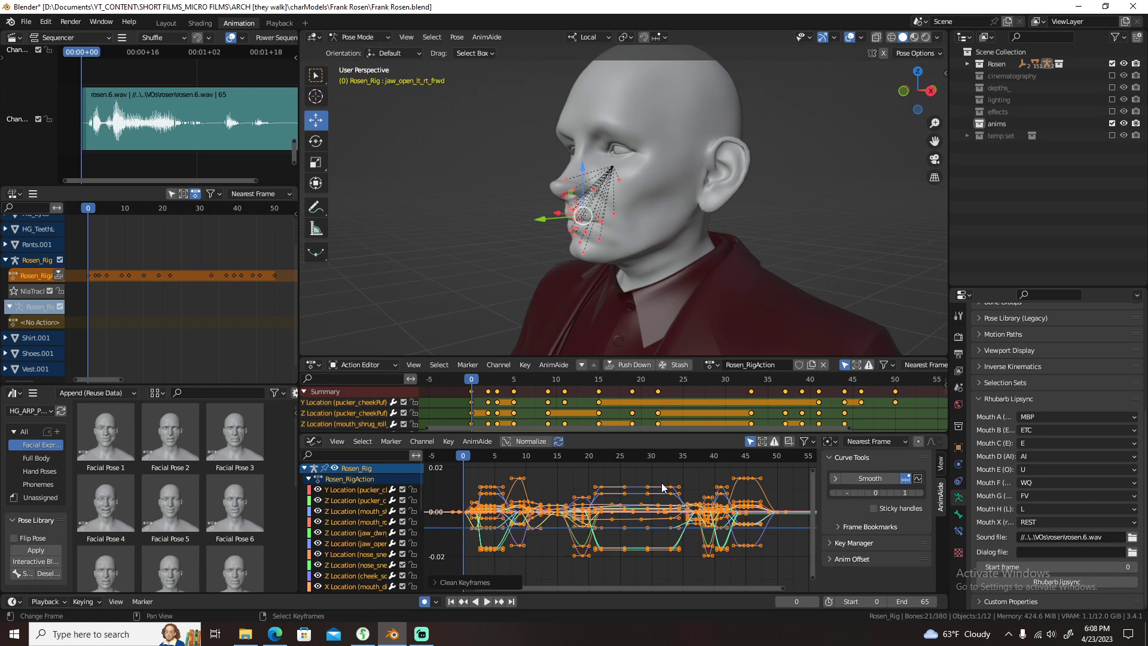
mouse_move(625, 242)
middle_down()
mouse_move(668, 272)
mouse_move(631, 276)
middle_up()
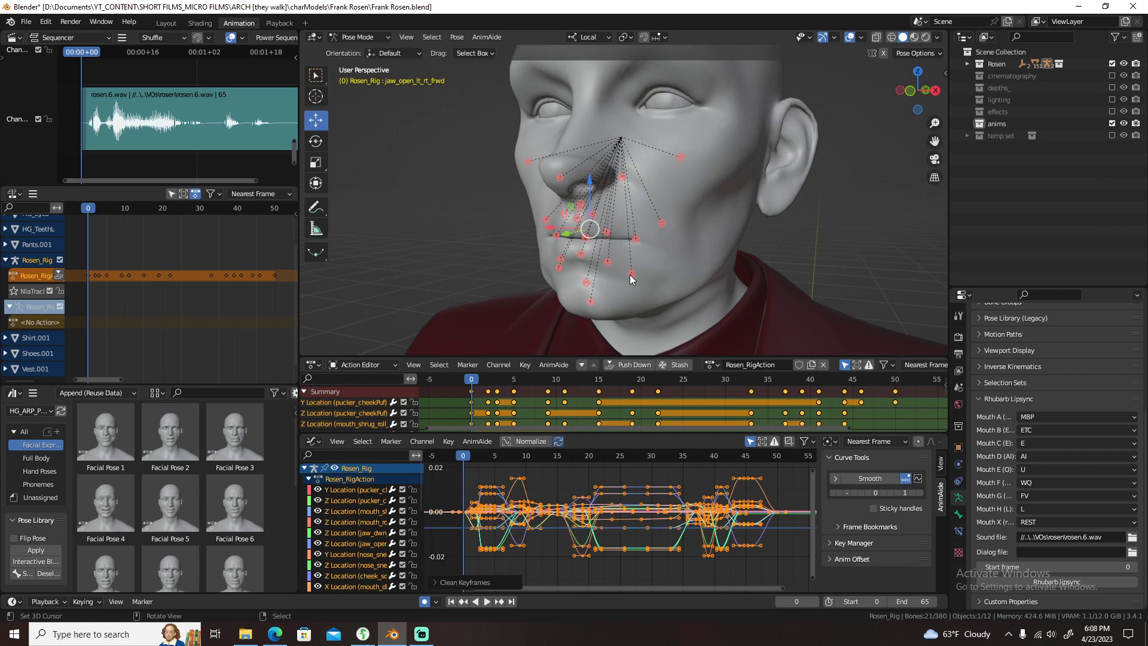
mouse_move(629, 275)
middle_down()
mouse_move(640, 285)
mouse_move(629, 270)
middle_up()
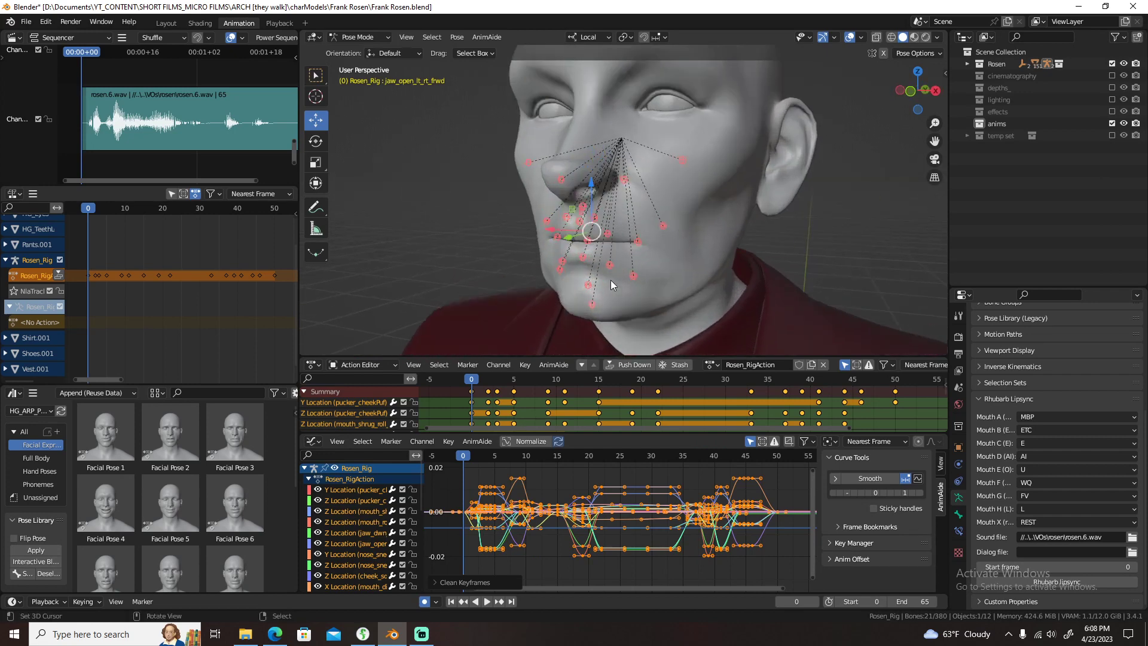
- Select the nose_sneer_L and nose_sneer_R bones and delete their Y Location channels
click(697, 149)
shift+click(535, 155)
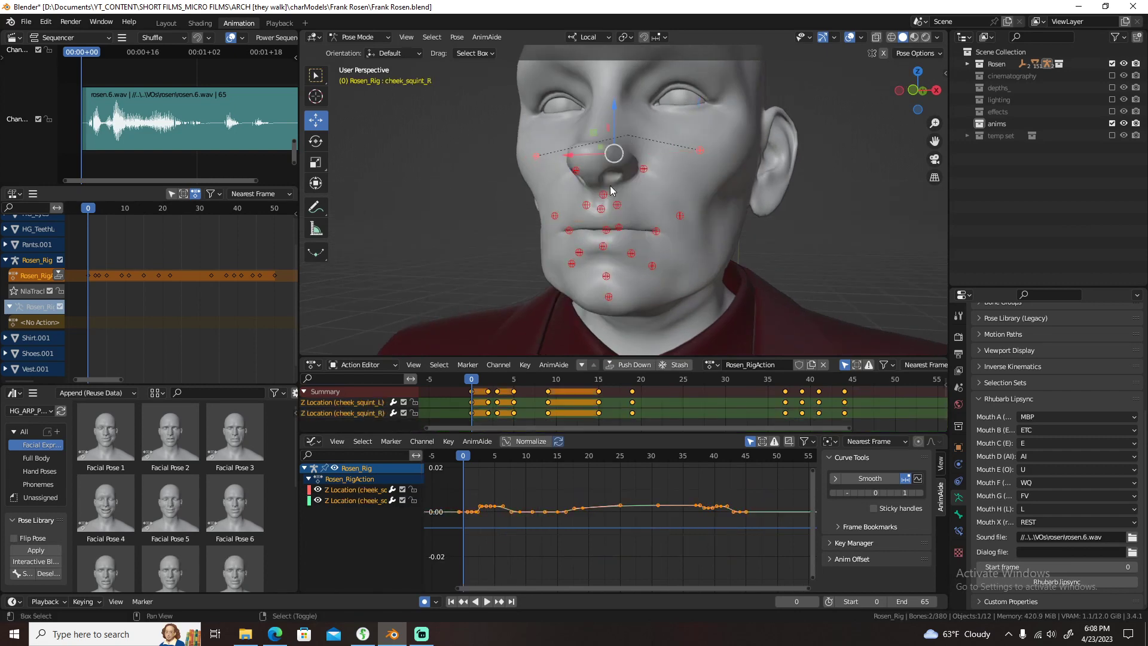
shift+click(644, 171)
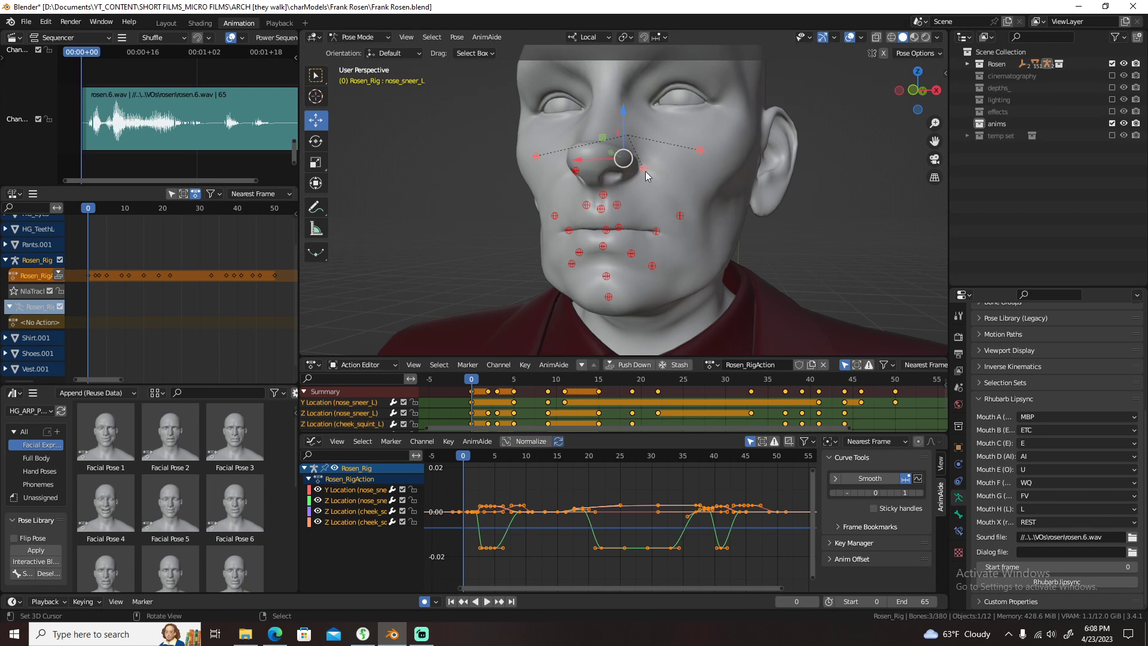
click(645, 171)
middle_drag(645, 171, 604, 173)
shift+click(596, 170)
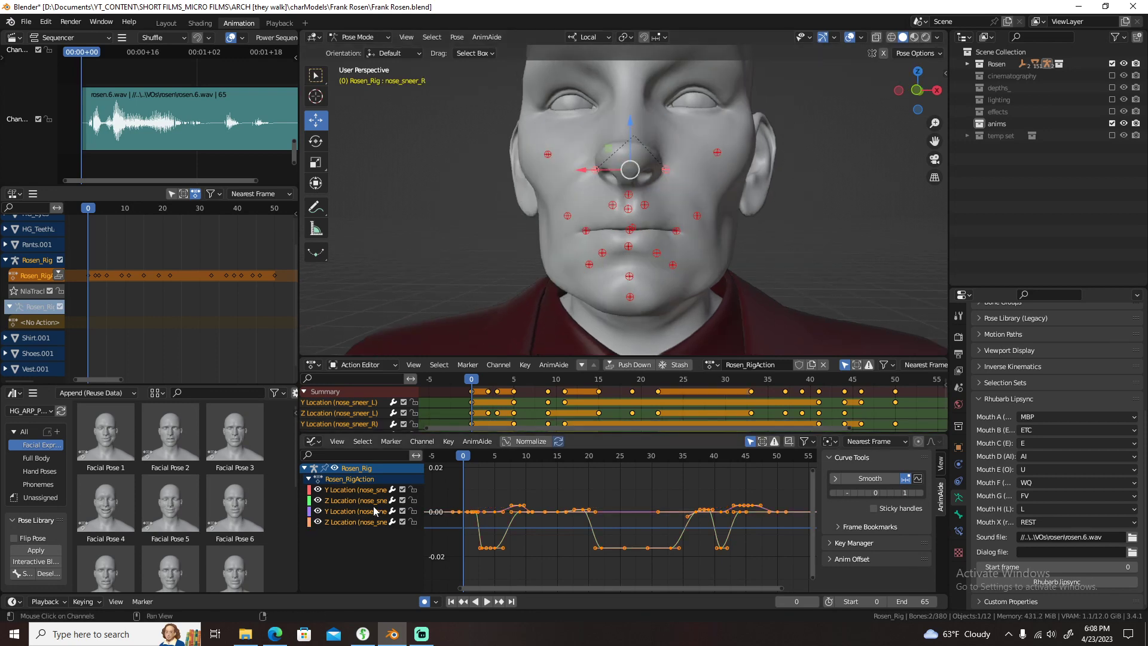
click(344, 490)
ctrl+click(344, 511)
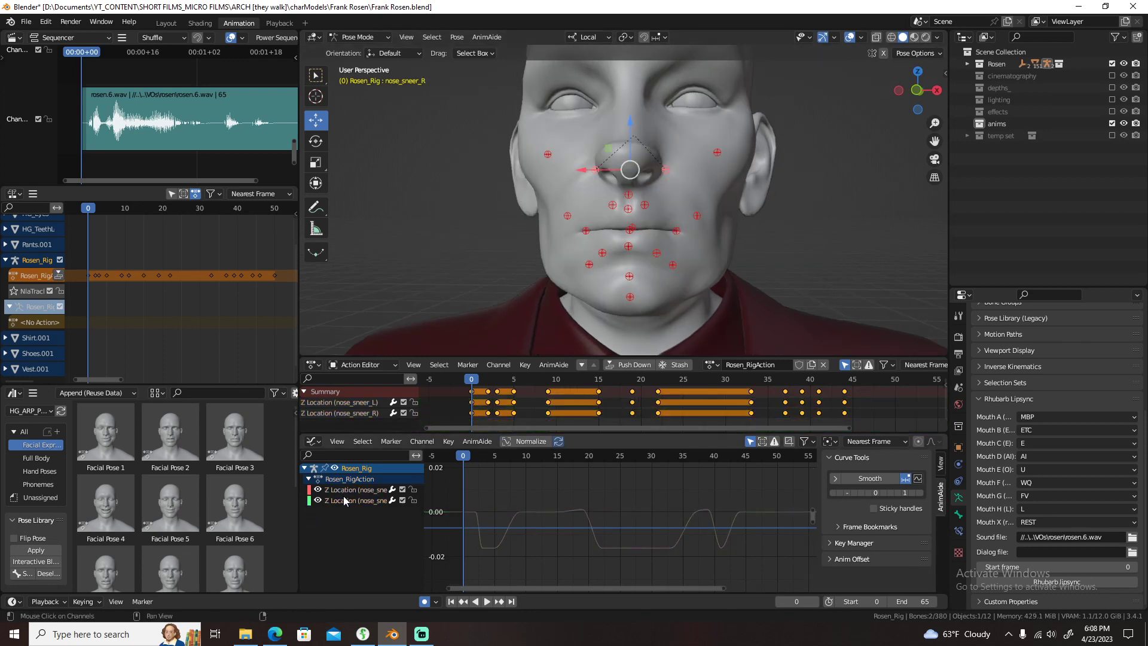
key(x)
- Add cheek_squint_L and cheek_squint_R to the selection and try an AnimAide Time Offset, cancelling it
shift+click(717, 152)
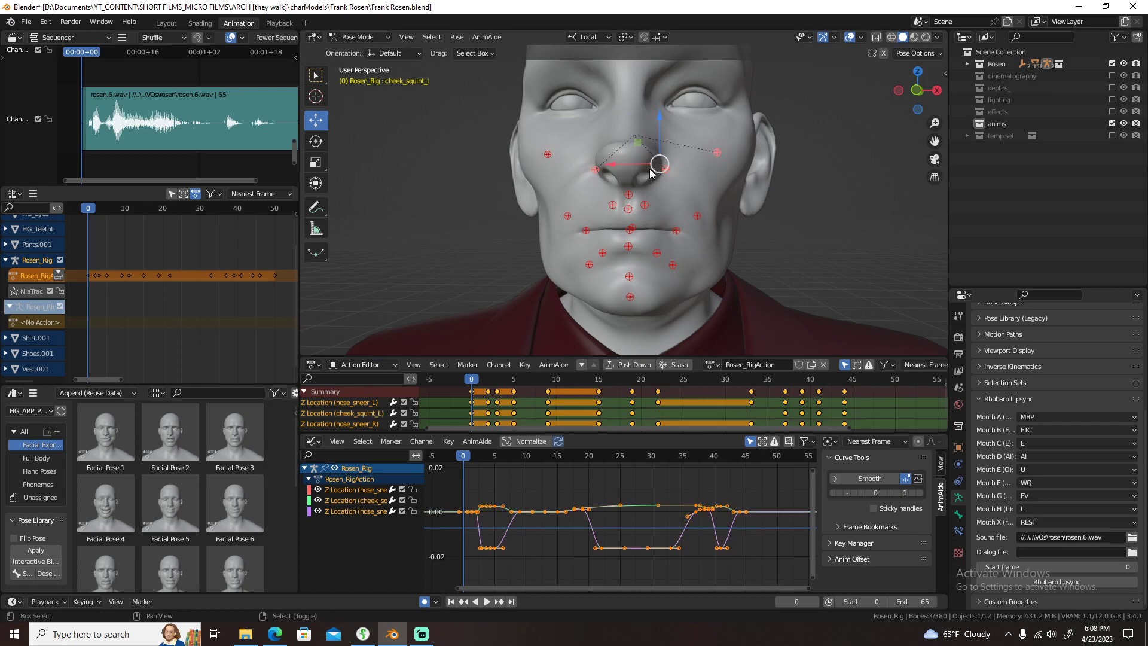
shift+click(544, 157)
key(Home)
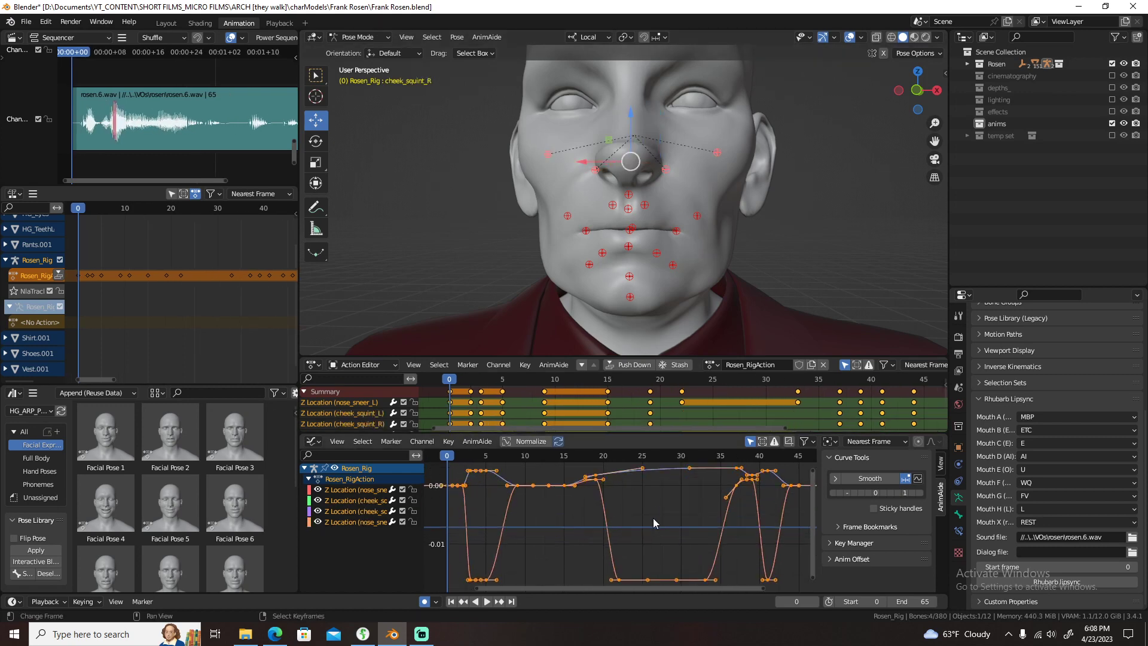
click(917, 480)
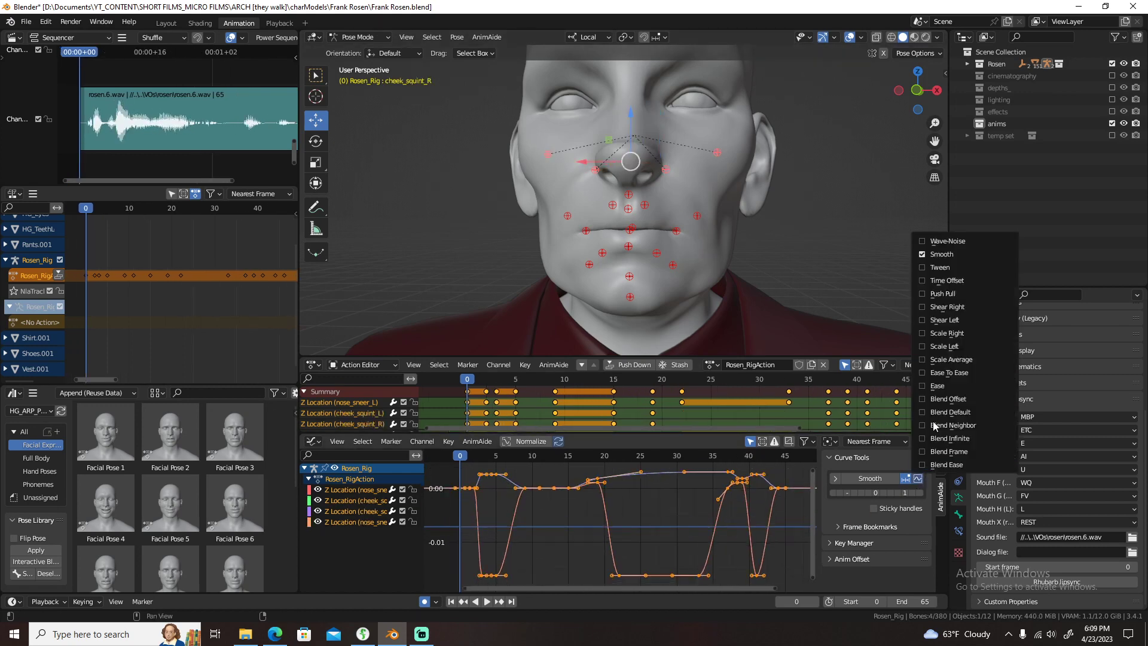
click(957, 291)
click(848, 482)
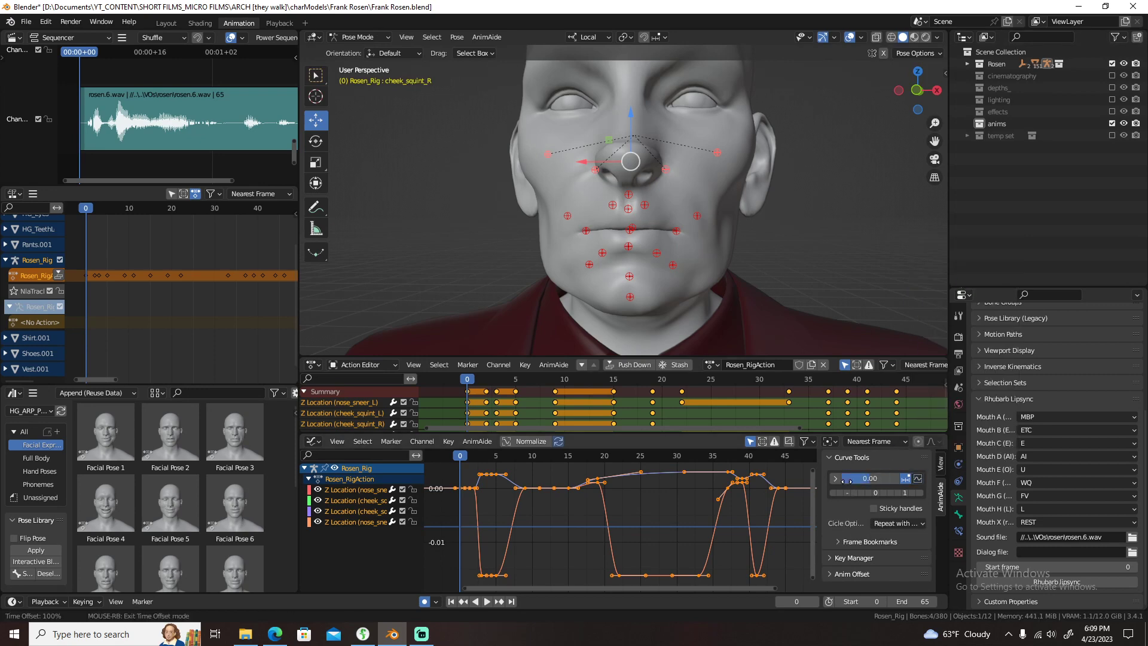
right_click(848, 482)
- Apply AnimAide Scale Average and Smooth to the selected sneer and cheek-squint curves
click(918, 479)
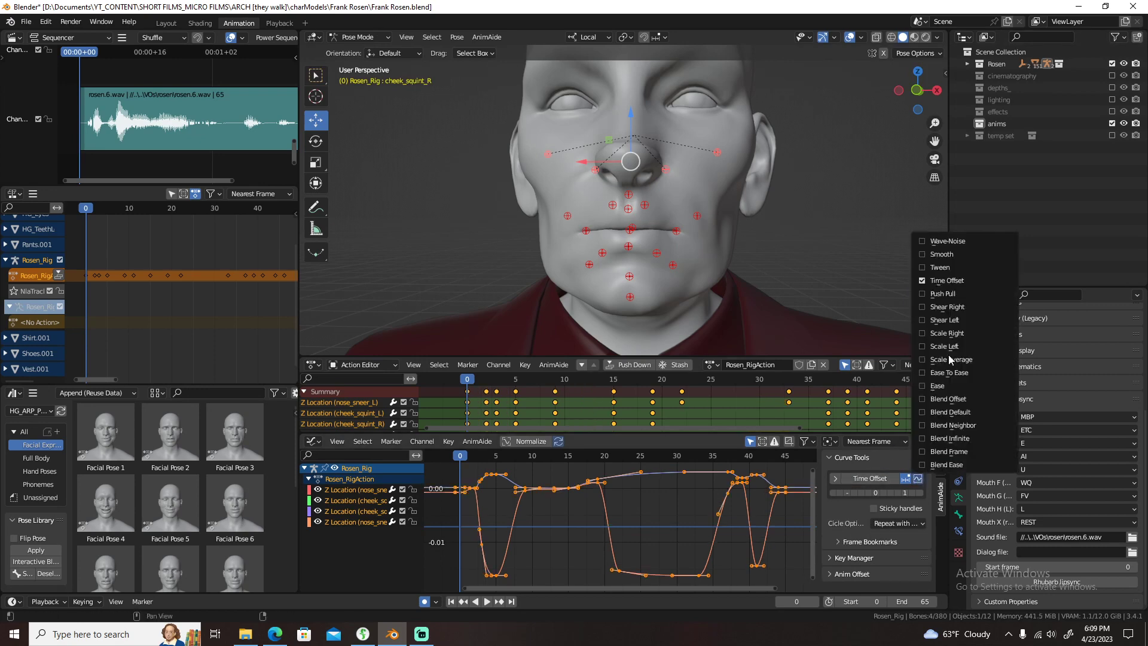
click(950, 359)
click(865, 482)
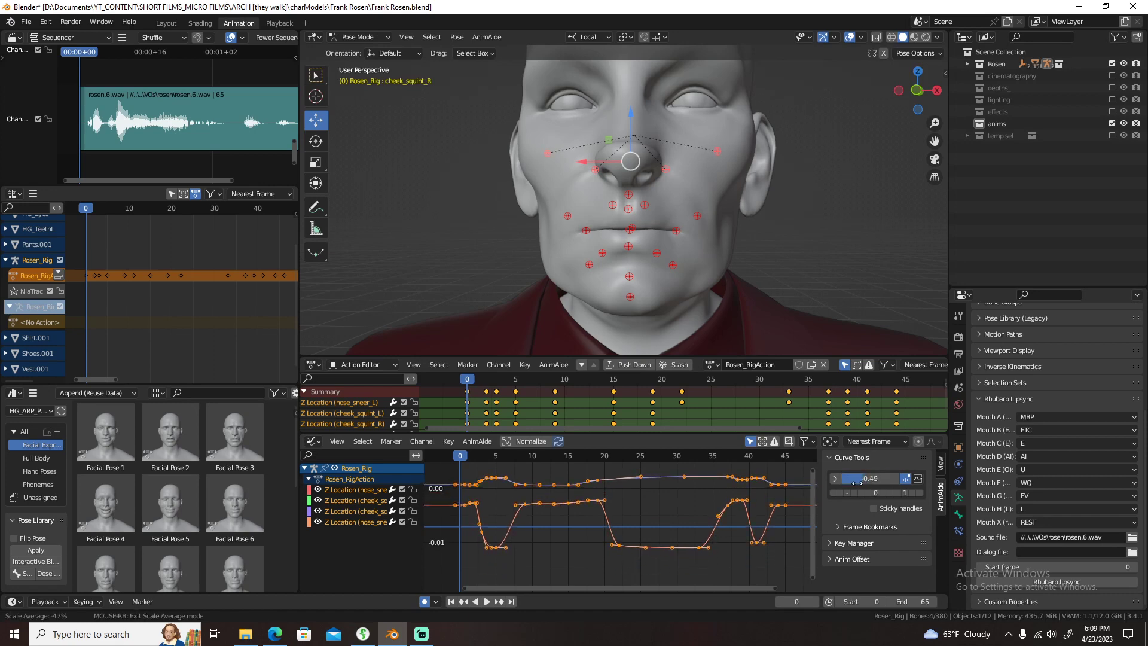
right_click(861, 482)
click(917, 479)
click(943, 254)
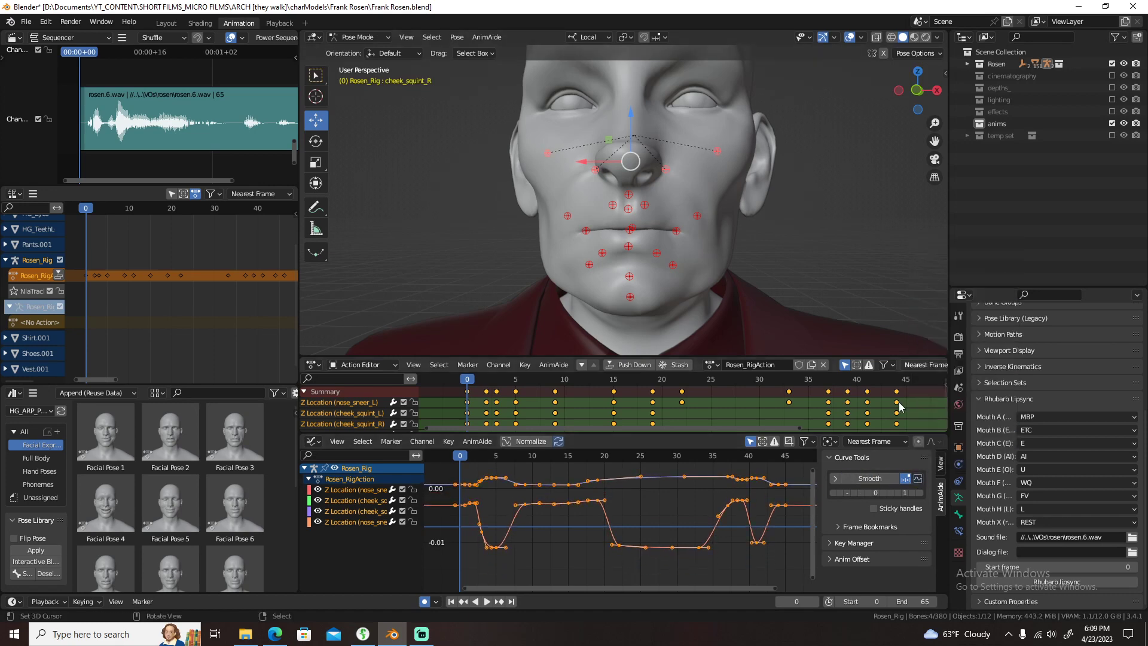
click(864, 482)
click(865, 479)
click(652, 514)
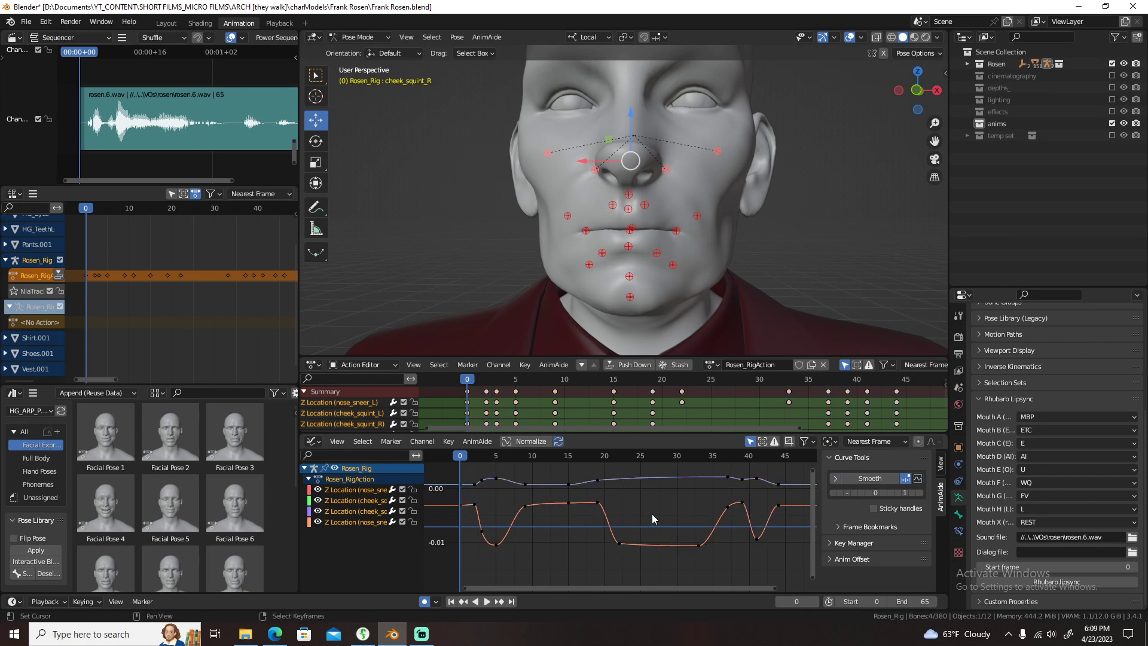
- Save, play back the lip sync, return to frame 0 and save again
key(ctrl+s)
key(space)
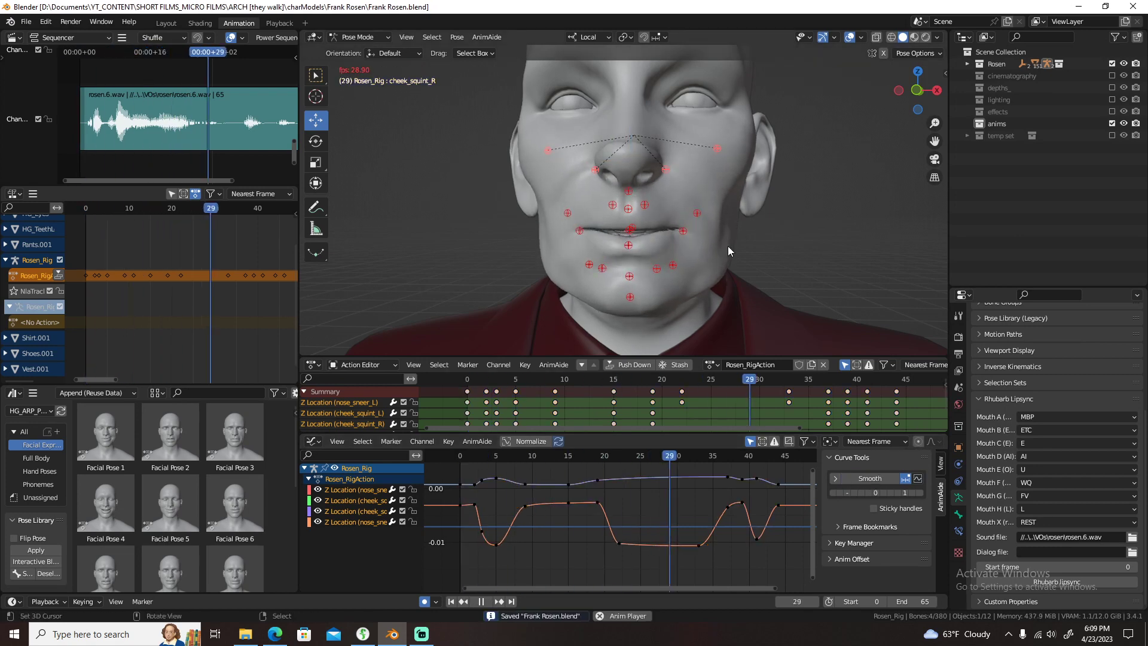
key(space)
key(shift+Left)
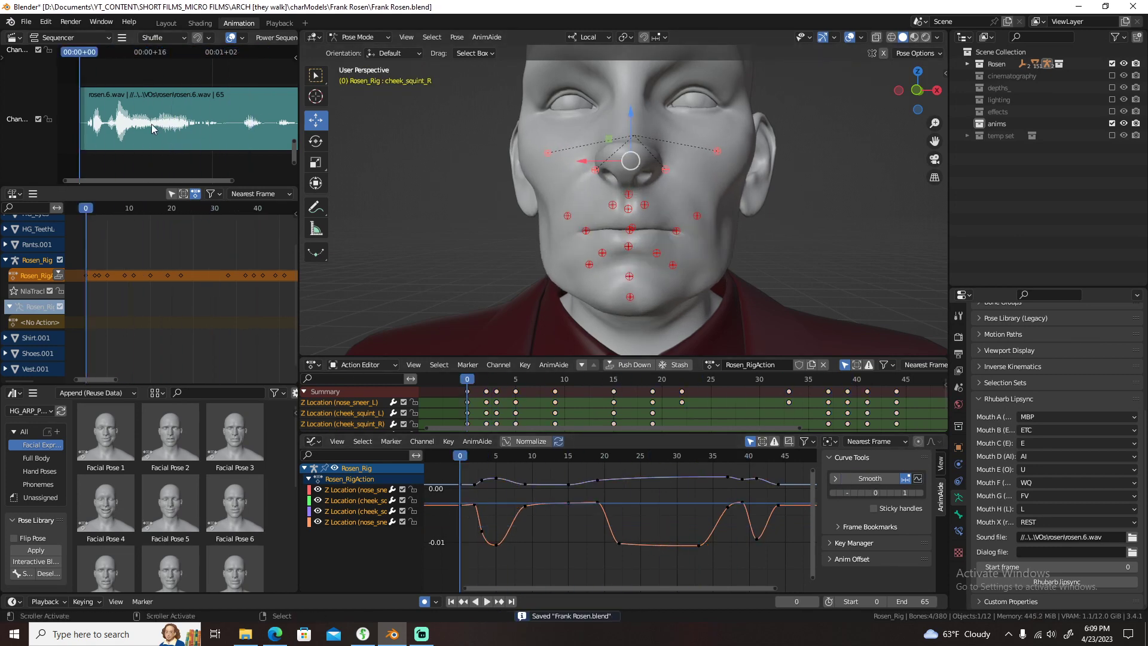
key(ctrl+s)
key(alt+a)
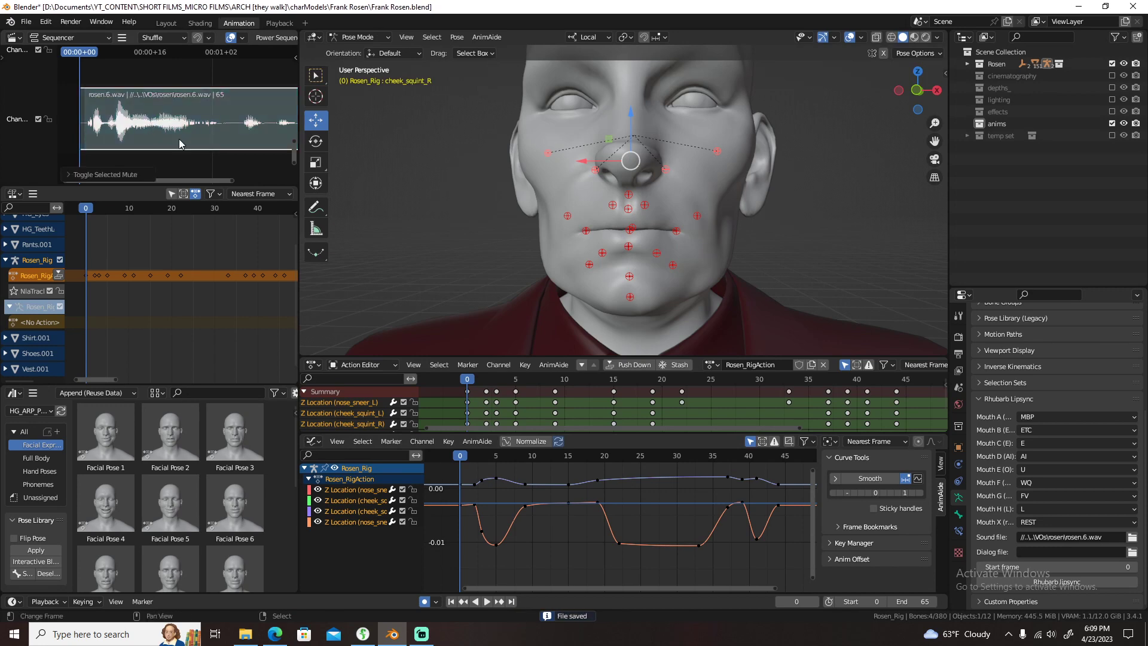
key(ctrl+s)
key(ctrl+s)
mouse_move(679, 224)
middle_down()
mouse_move(715, 242)
mouse_move(677, 250)
mouse_move(691, 311)
middle_up()
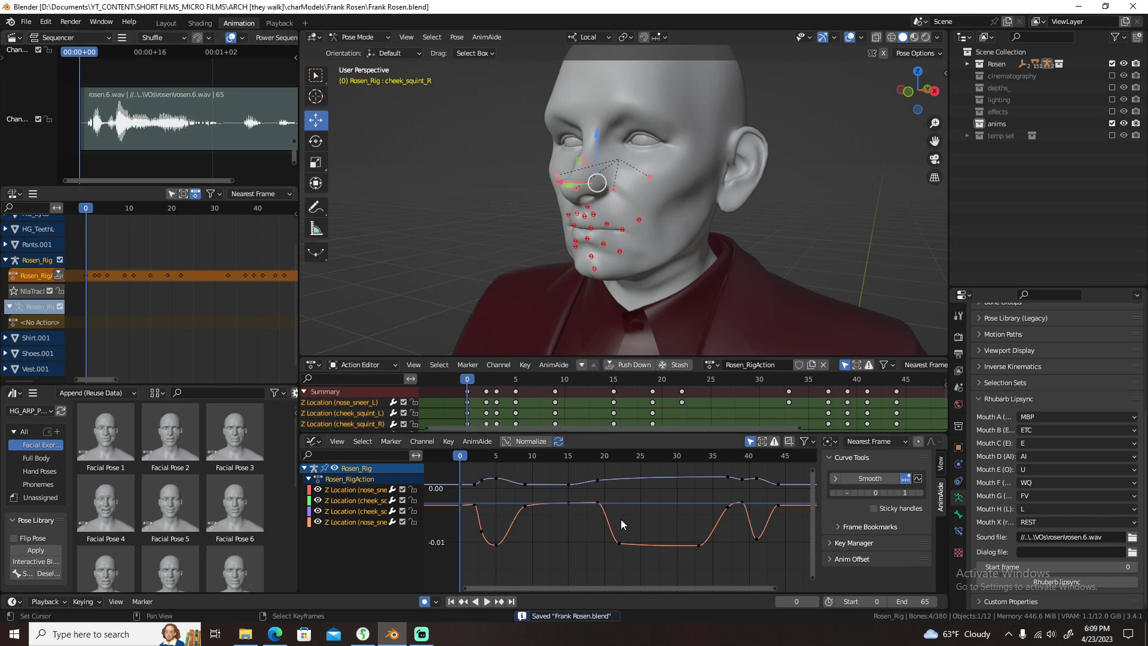
- Show the body control layer and key the spine, neck and head controls at frame 0
key(a)
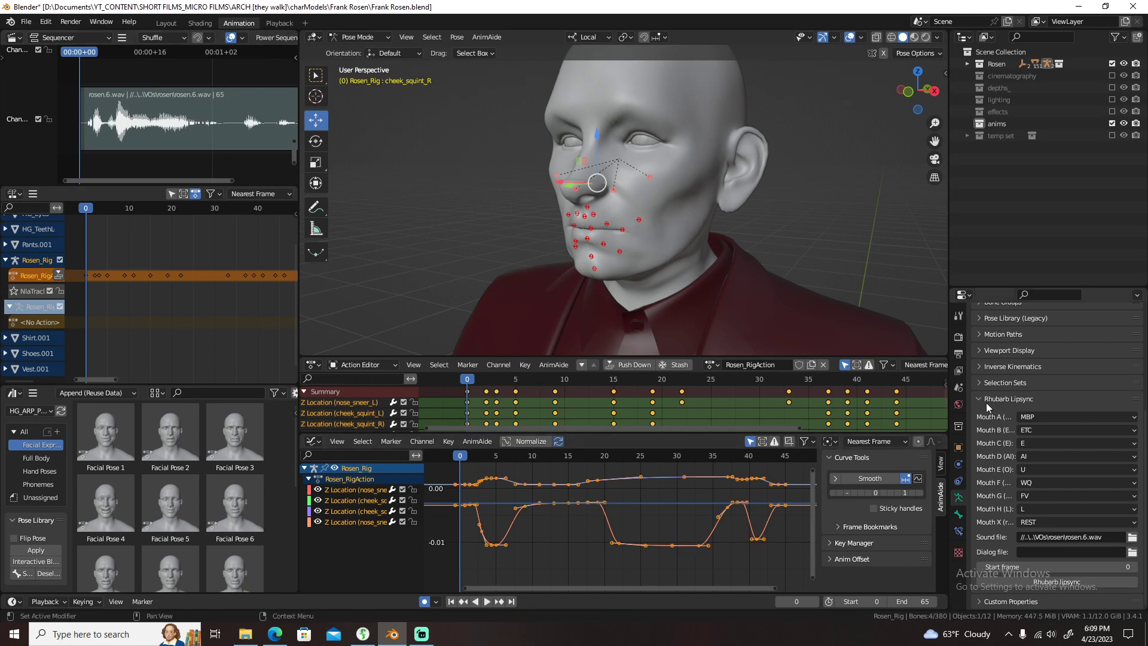
scroll(987, 406, up, 6)
click(981, 400)
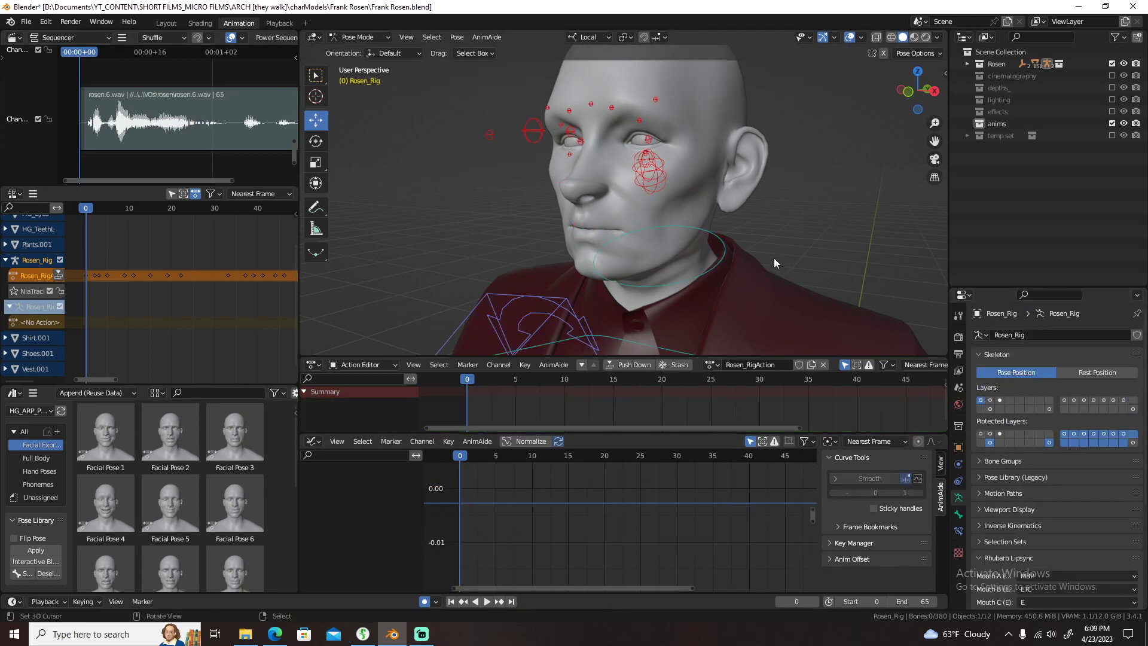
click(687, 273)
middle_drag(725, 257, 701, 220)
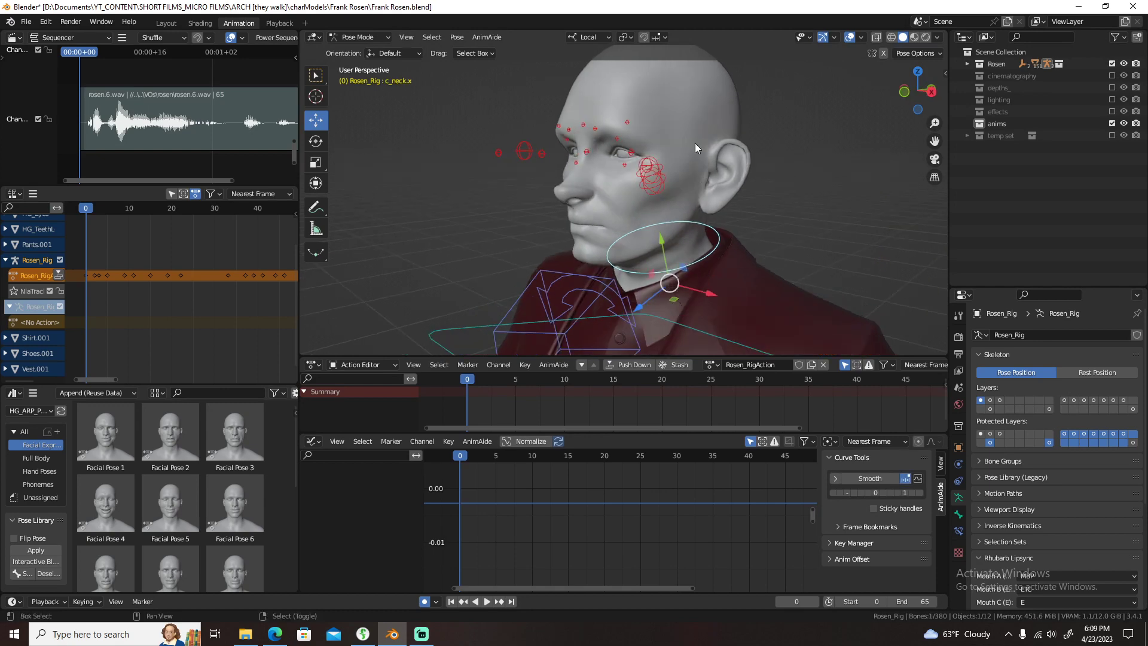
scroll(694, 147, down, 2)
shift+middle_drag(694, 148, 663, 75)
shift+click(675, 236)
mouse_move(673, 251)
middle_down()
mouse_move(735, 244)
mouse_move(633, 261)
mouse_move(691, 249)
mouse_move(671, 254)
middle_up()
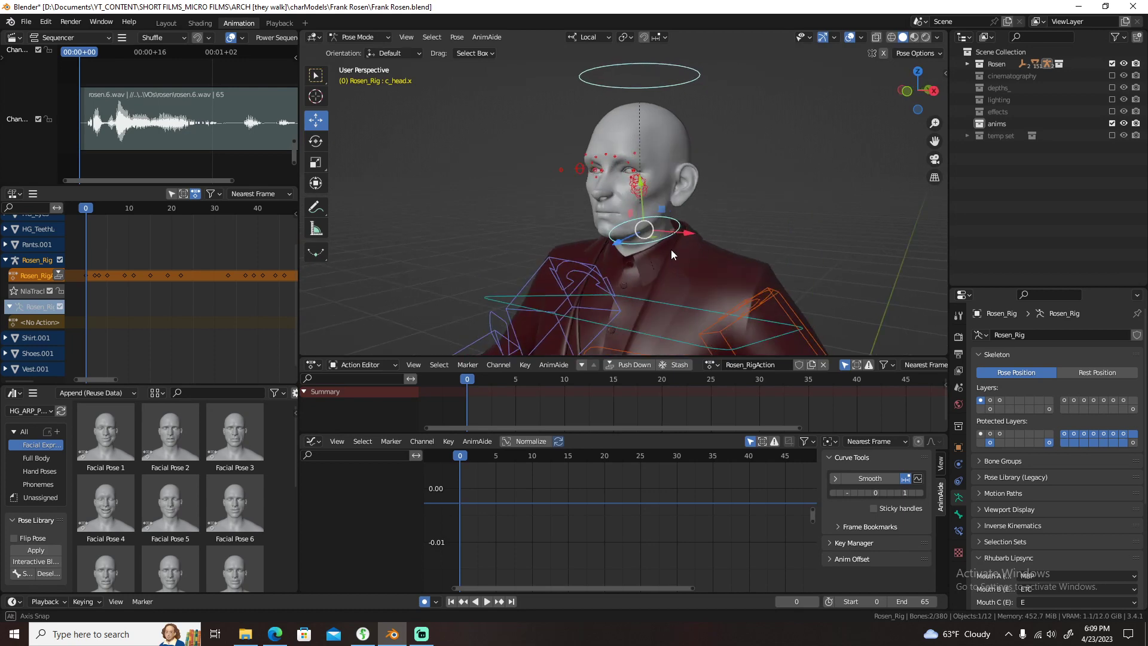
shift+click(663, 300)
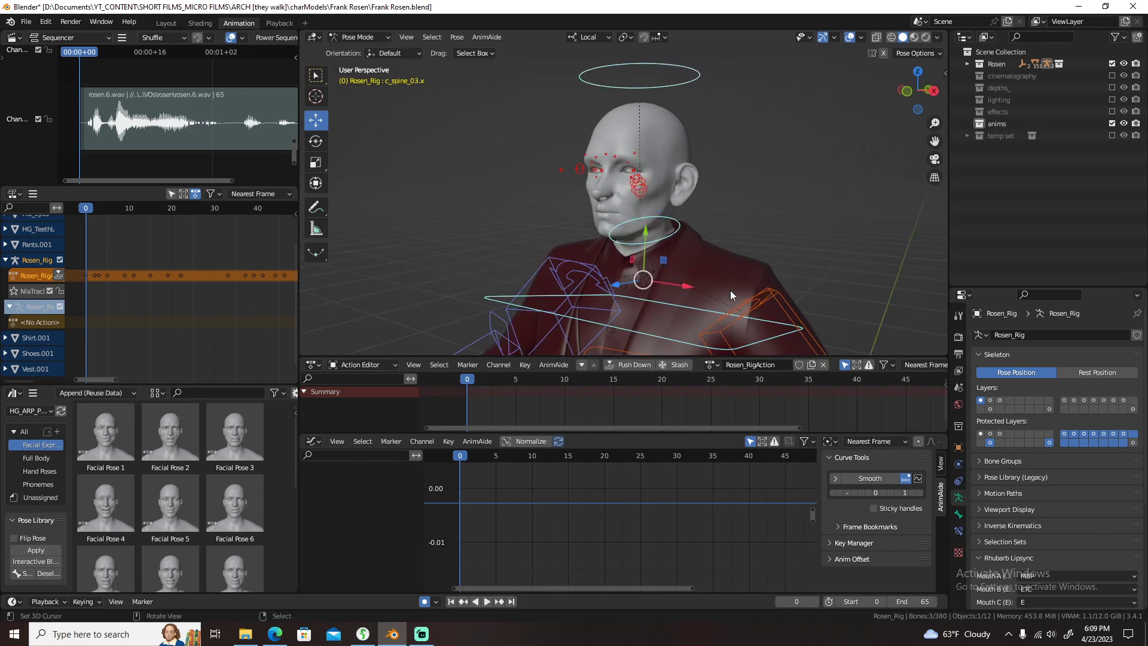
key(i)
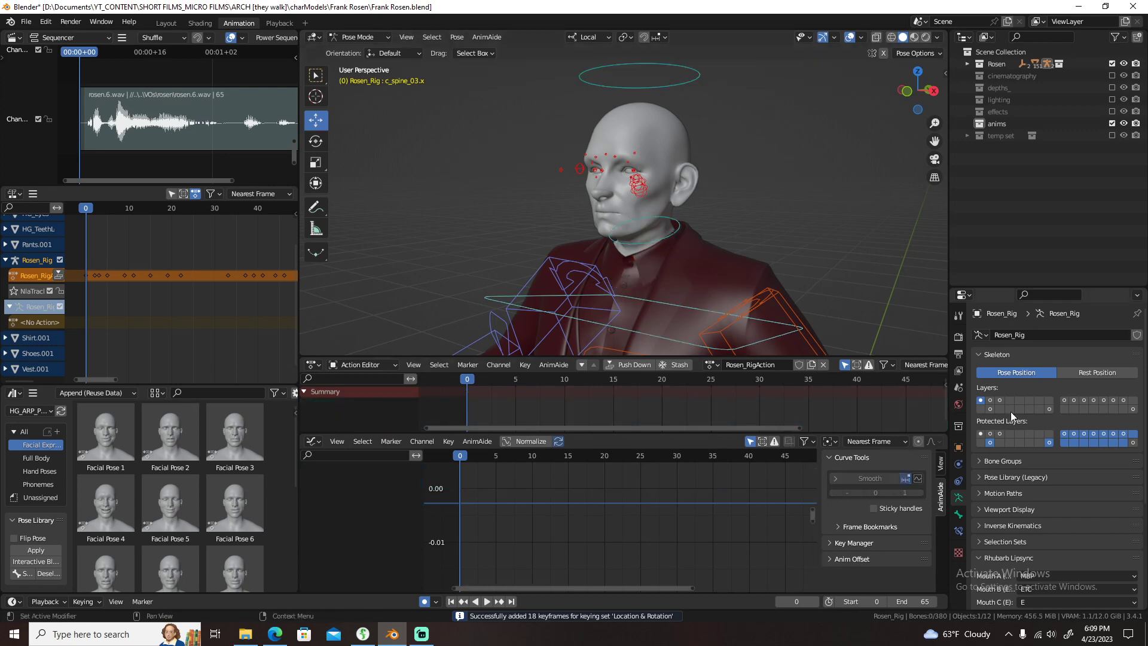
- Toggle the face and body control bone layers and save the file
click(1000, 399)
key(a)
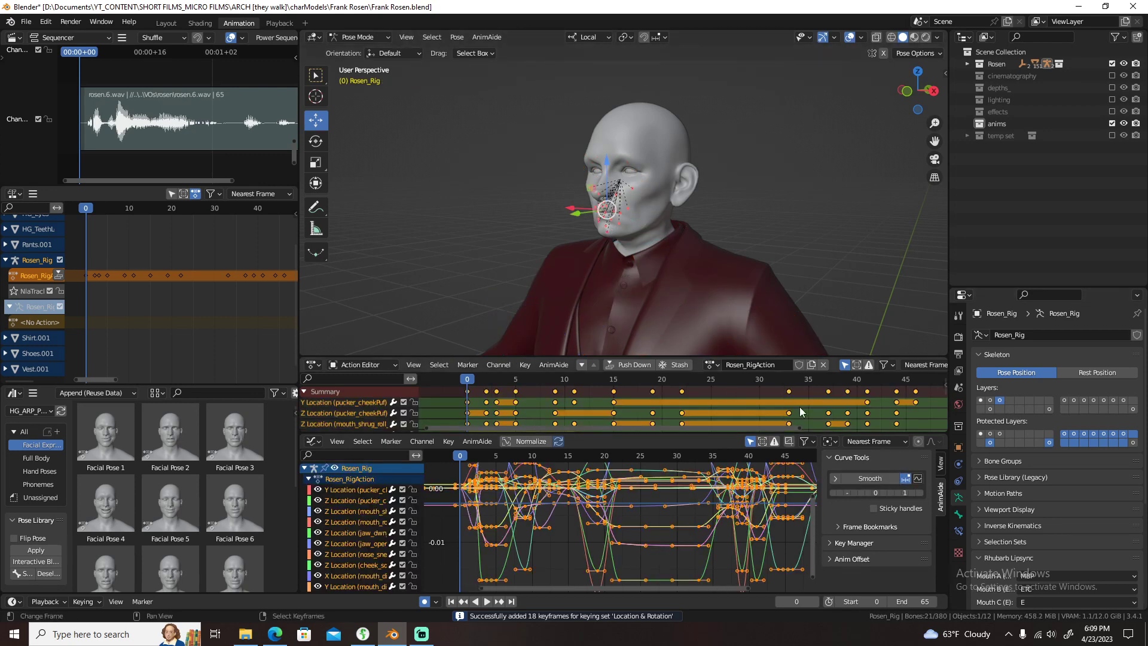
click(801, 411)
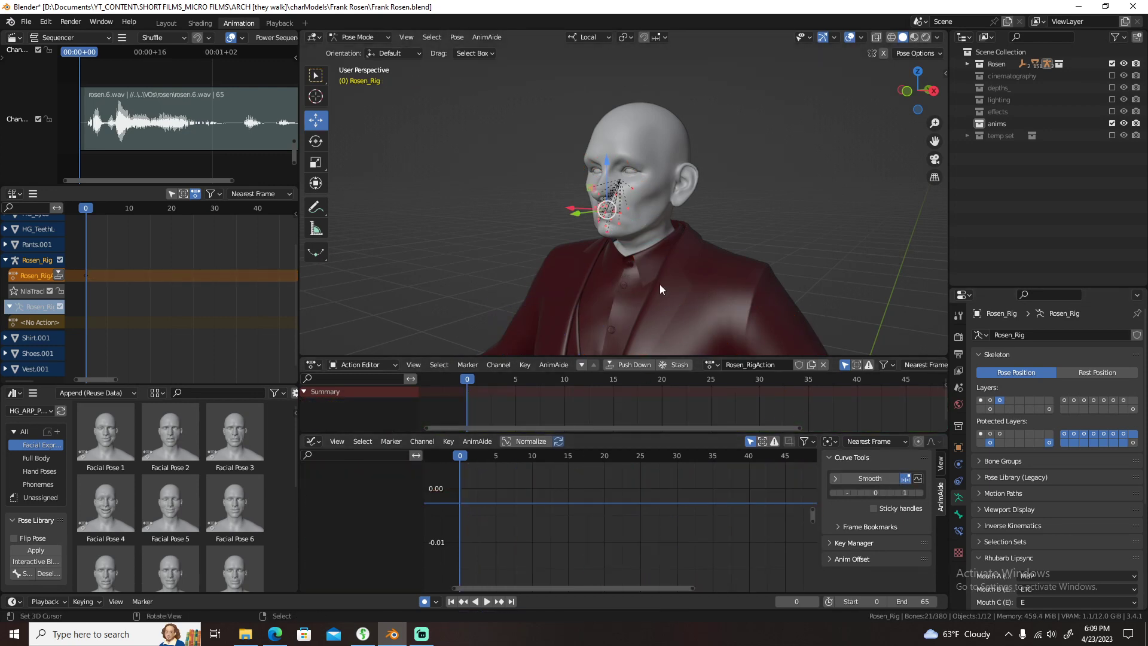
click(982, 397)
mouse_move(670, 263)
middle_down()
mouse_move(702, 251)
mouse_move(668, 273)
middle_up()
key(ctrl+s)
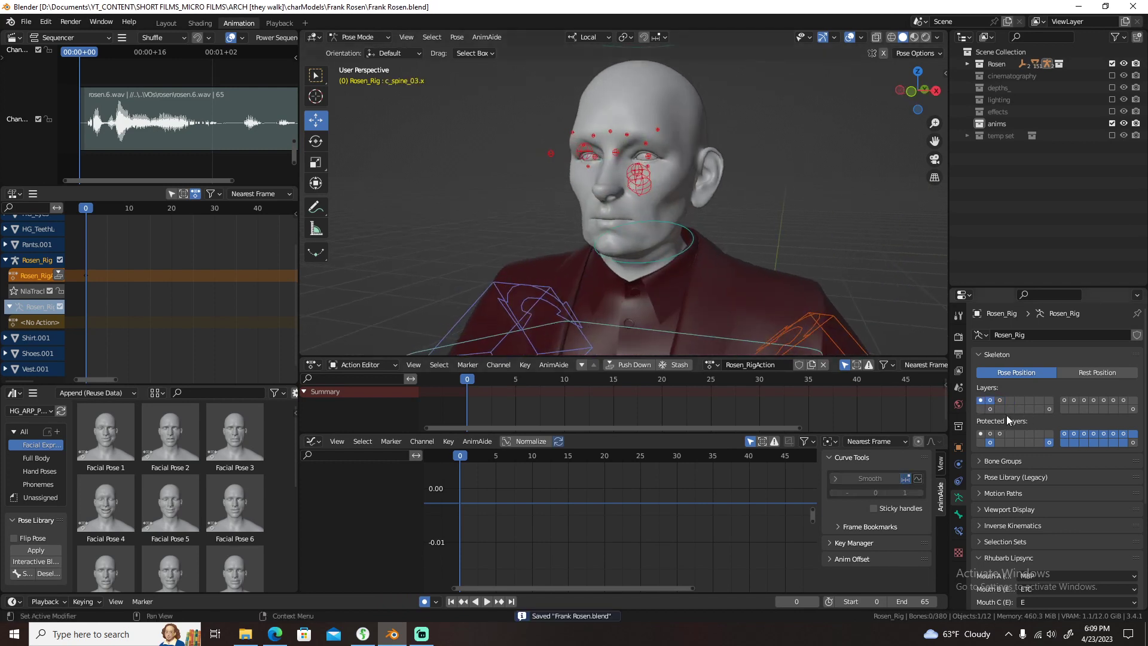
click(1000, 401)
click(1000, 401)
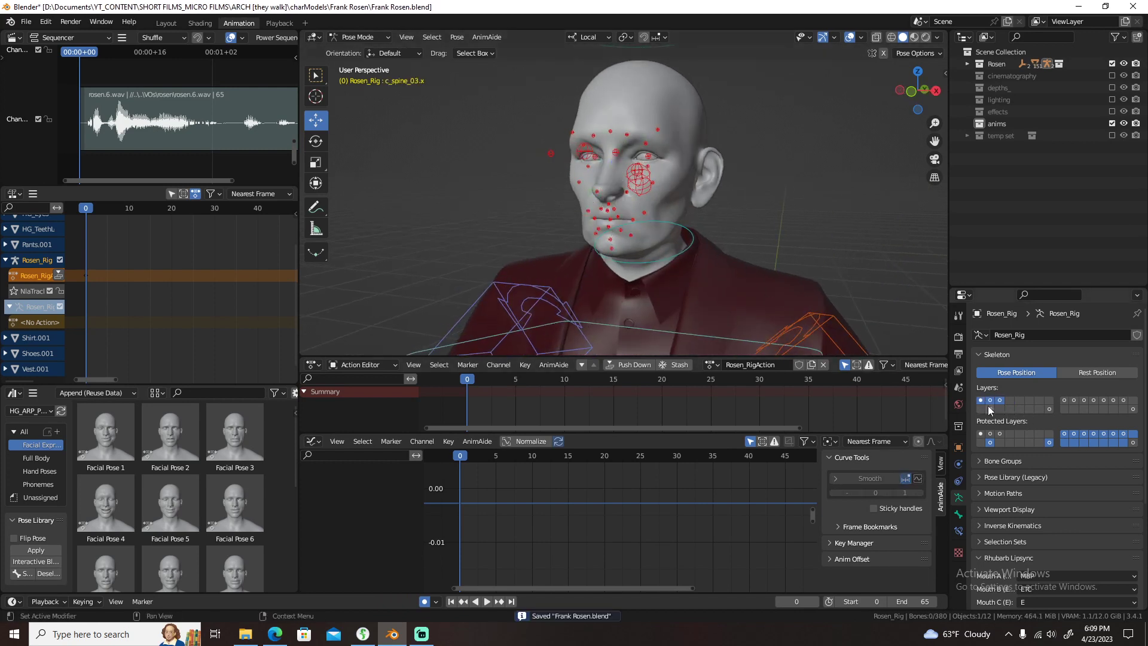
key(ctrl+s)
- Key the neck control, then the spine, neck and head together at frame 0
middle_drag(767, 306, 662, 260)
click(662, 266)
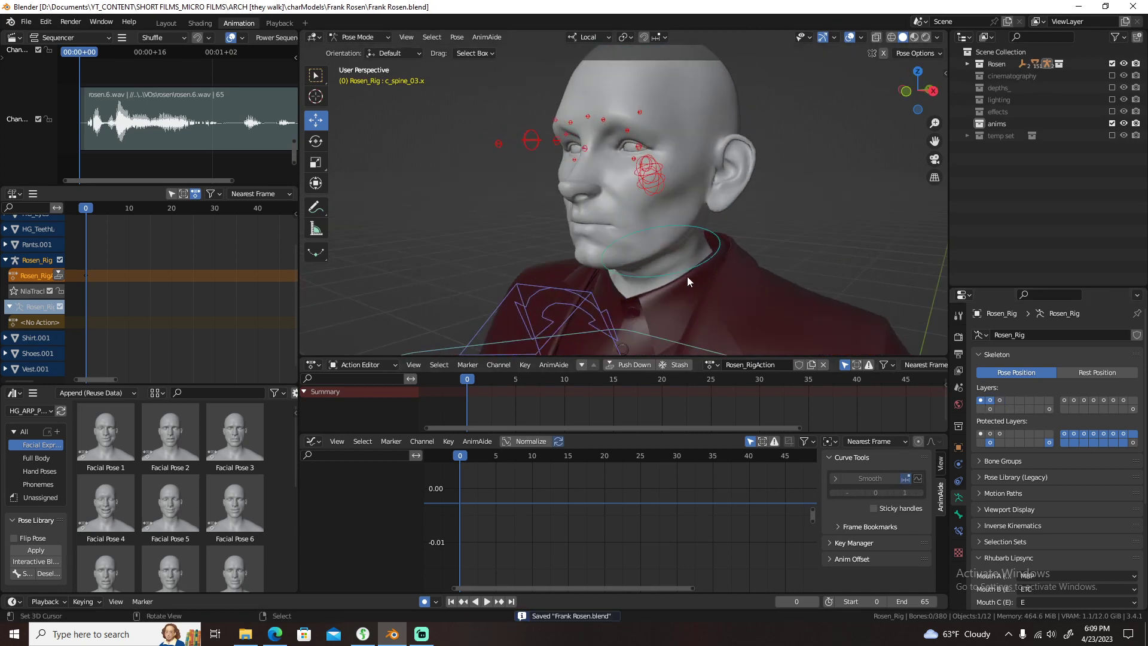
key(i)
scroll(687, 276, down, 3)
shift+click(652, 277)
shift+click(647, 115)
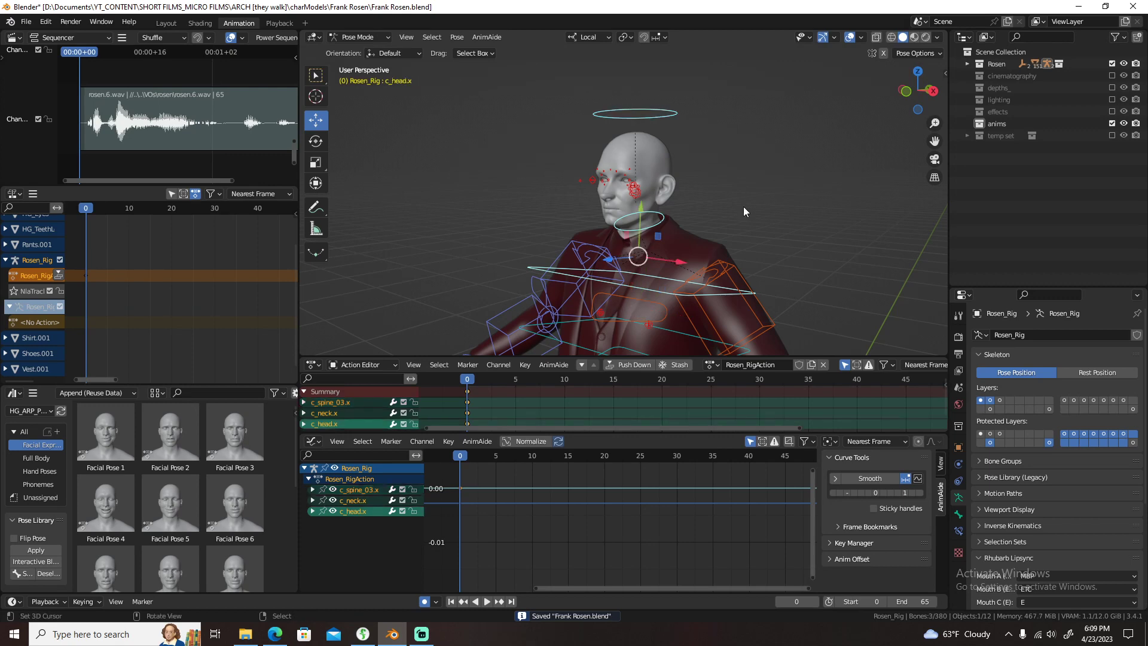
key(i)
- Select the brow controls and key them at frame 0
scroll(663, 237, up, 2)
middle_drag(636, 242, 588, 217)
scroll(528, 123, up, 3)
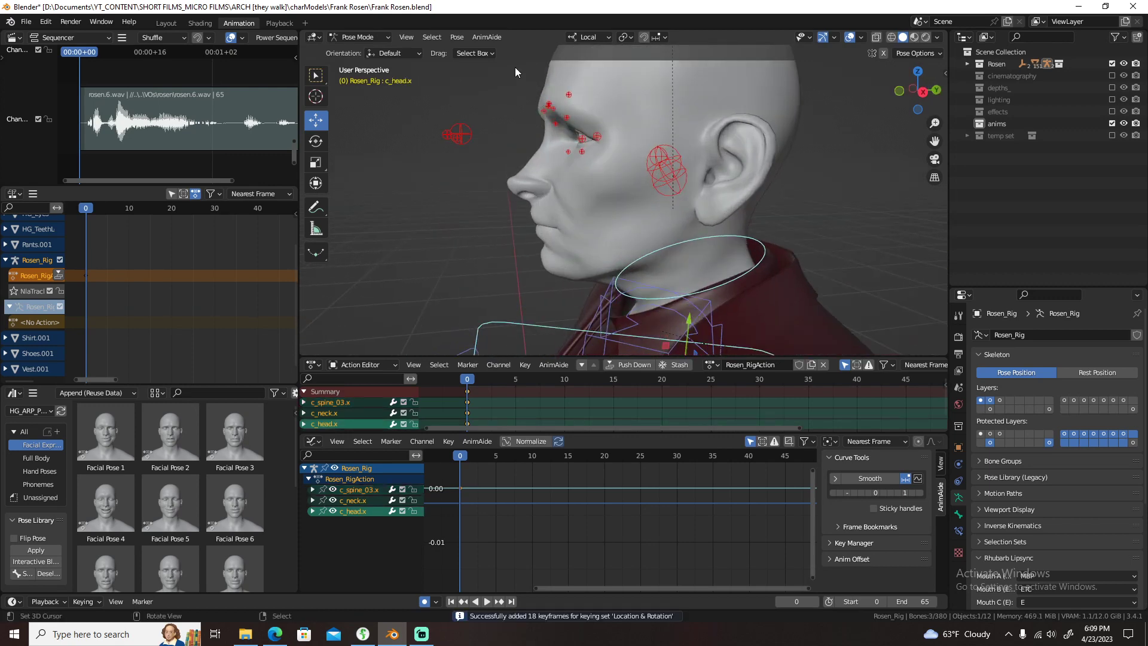
click(591, 112)
mouse_move(554, 188)
middle_down()
mouse_move(618, 234)
mouse_move(591, 258)
mouse_move(648, 249)
mouse_move(562, 244)
middle_up()
key(i)
mouse_move(651, 268)
middle_down()
mouse_move(586, 273)
mouse_move(649, 291)
middle_up()
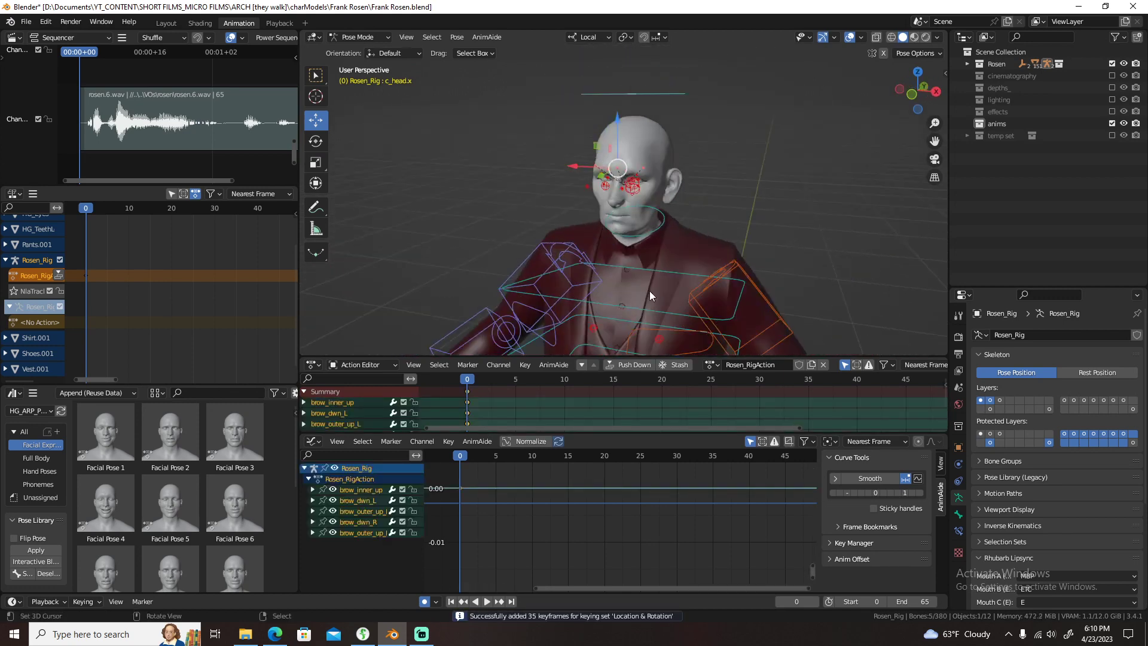
- Rotate the chest and neck controls with the Rotate tool so the torso leans
click(664, 275)
click(311, 143)
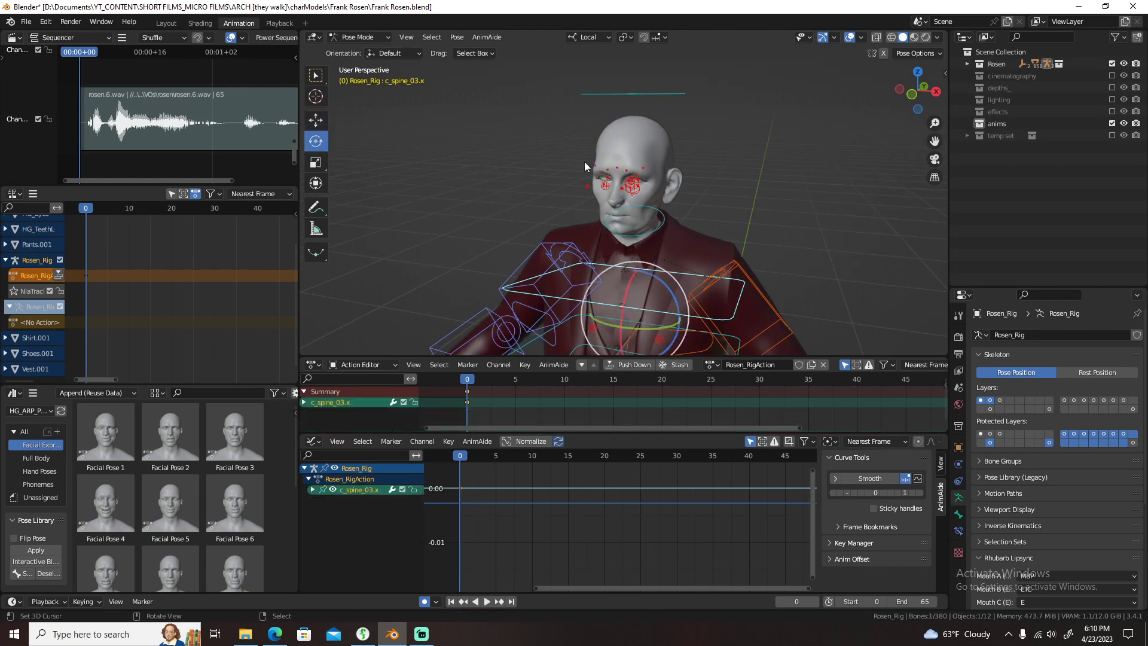
mouse_move(584, 161)
middle_down()
mouse_move(540, 217)
mouse_move(642, 275)
middle_up()
drag(646, 281, 642, 214)
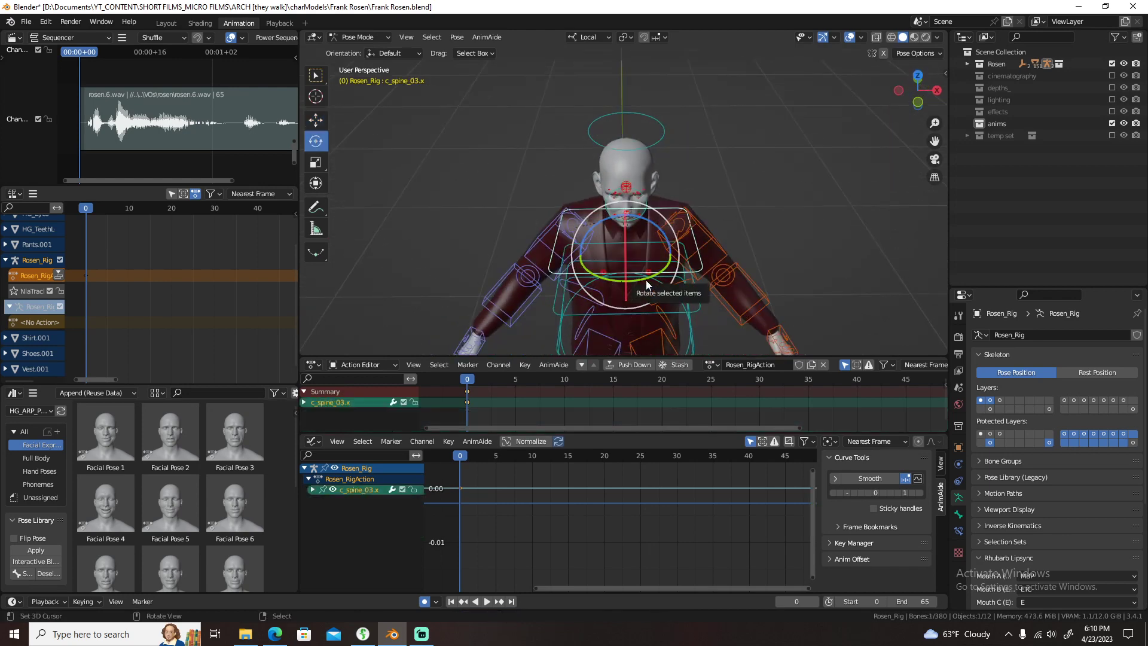
click(642, 214)
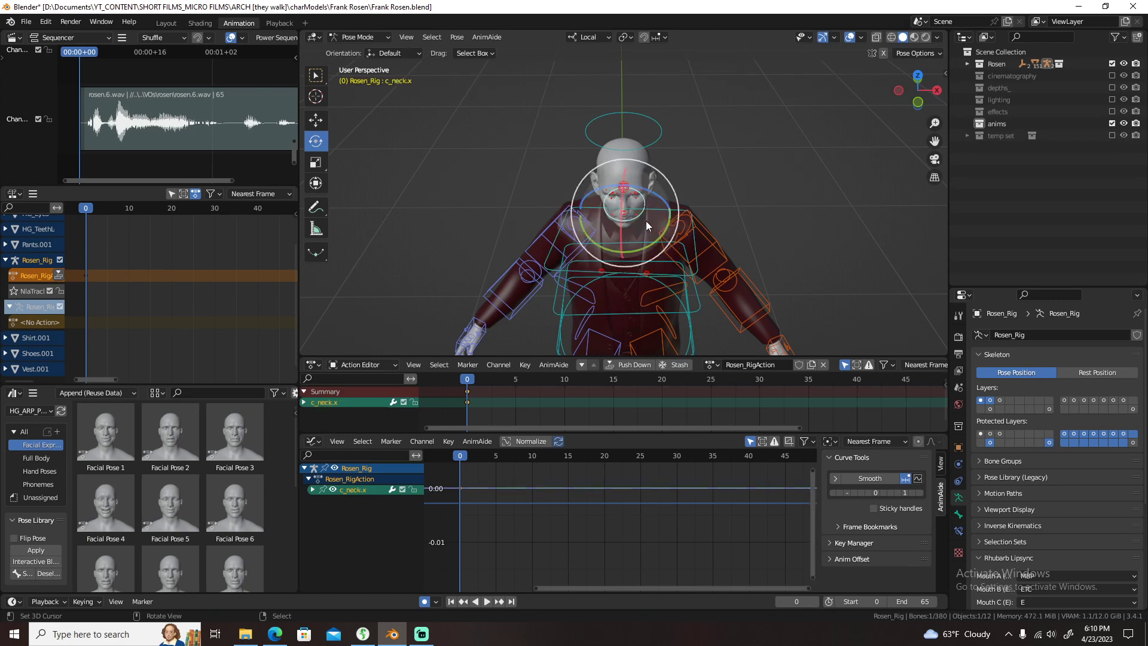
drag(644, 251, 644, 252)
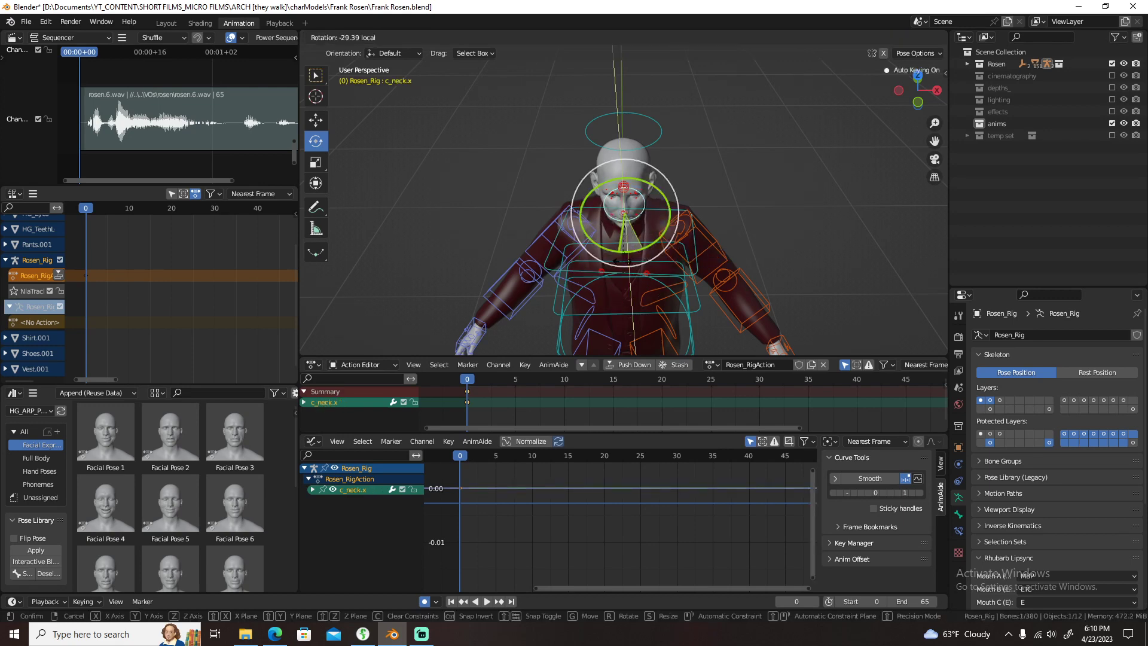
- Turn the head control sideways, then set the current frame to 16
click(637, 218)
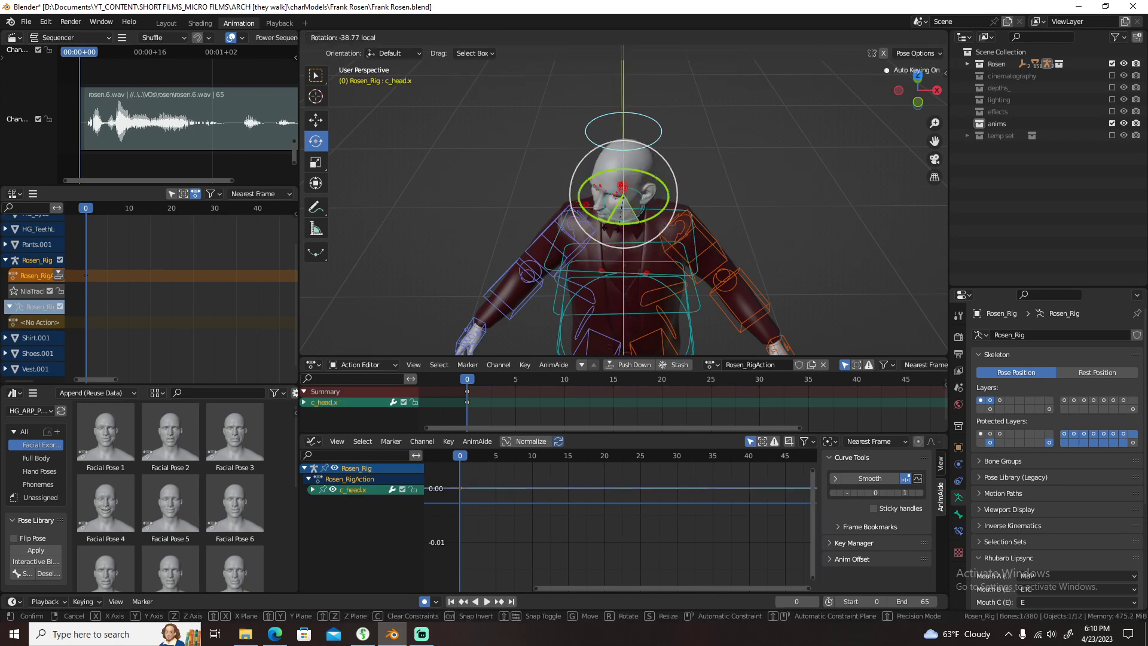
drag(641, 223, 646, 229)
middle_drag(646, 229, 651, 234)
scroll(651, 234, up, 3)
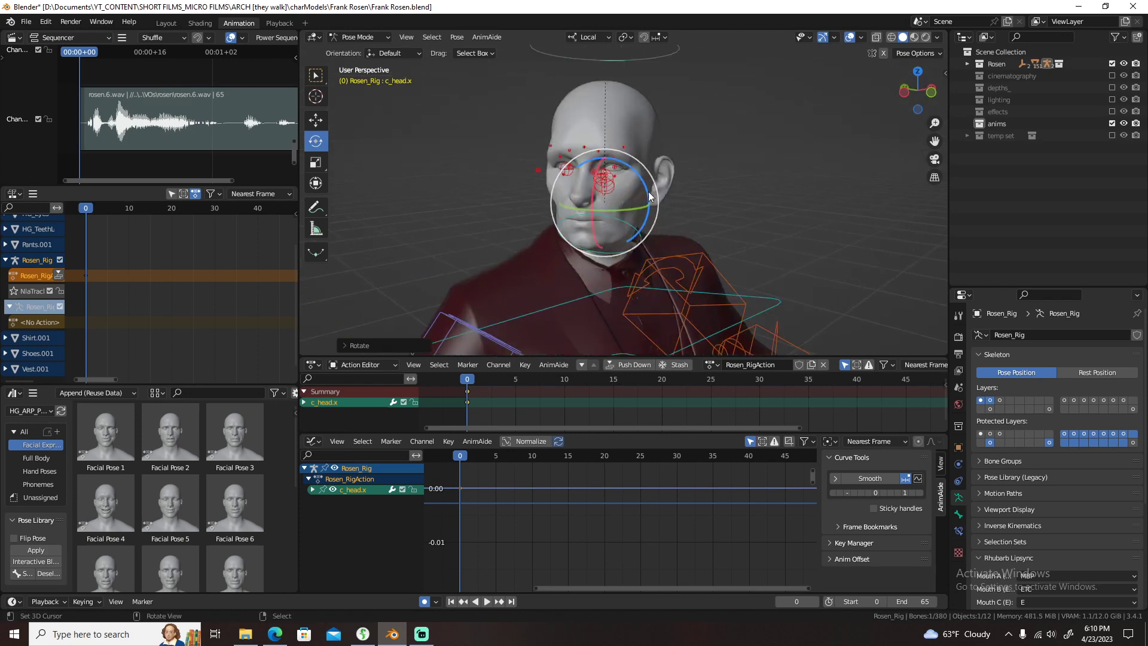
drag(642, 179, 571, 226)
mouse_move(571, 226)
middle_down()
mouse_move(682, 253)
mouse_move(613, 252)
mouse_move(609, 292)
middle_up()
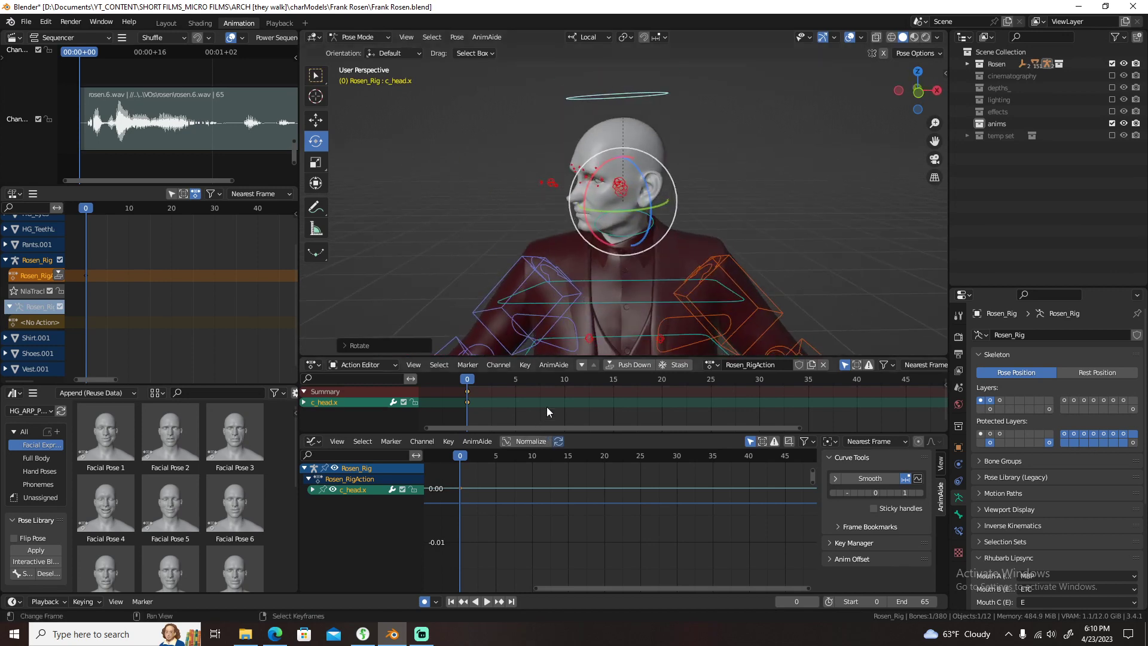
click(798, 602)
text(6)
key(Return)
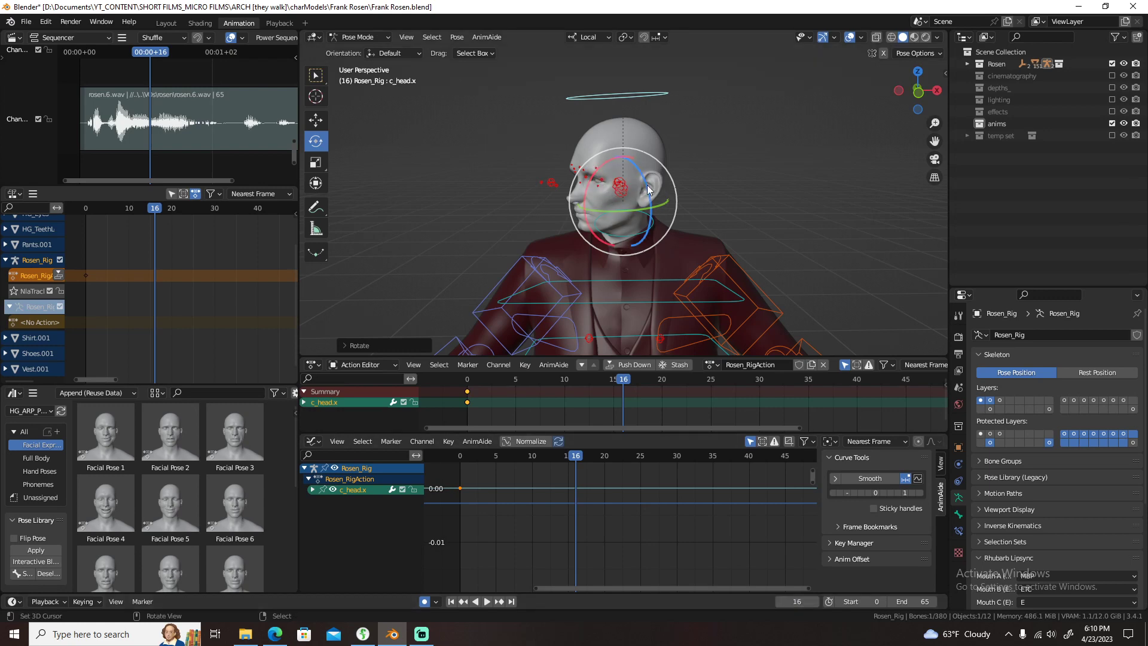
- Tilt the head and key the head and neck controls at frame 16
middle_drag(602, 170, 627, 191)
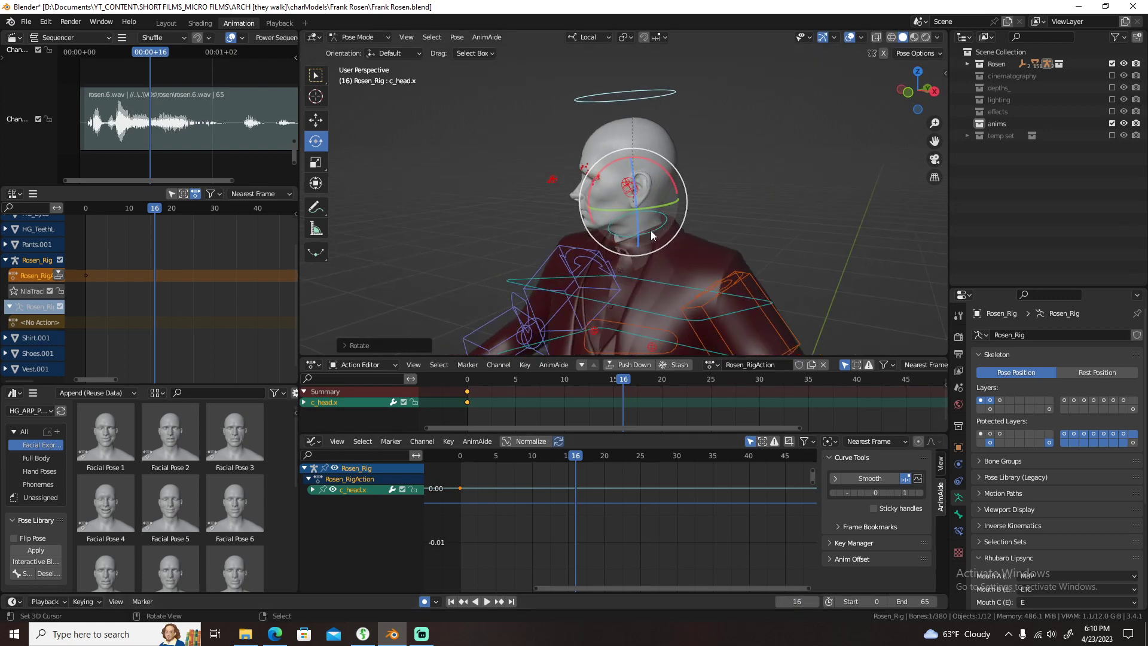
shift+click(658, 230)
middle_drag(724, 239, 663, 188)
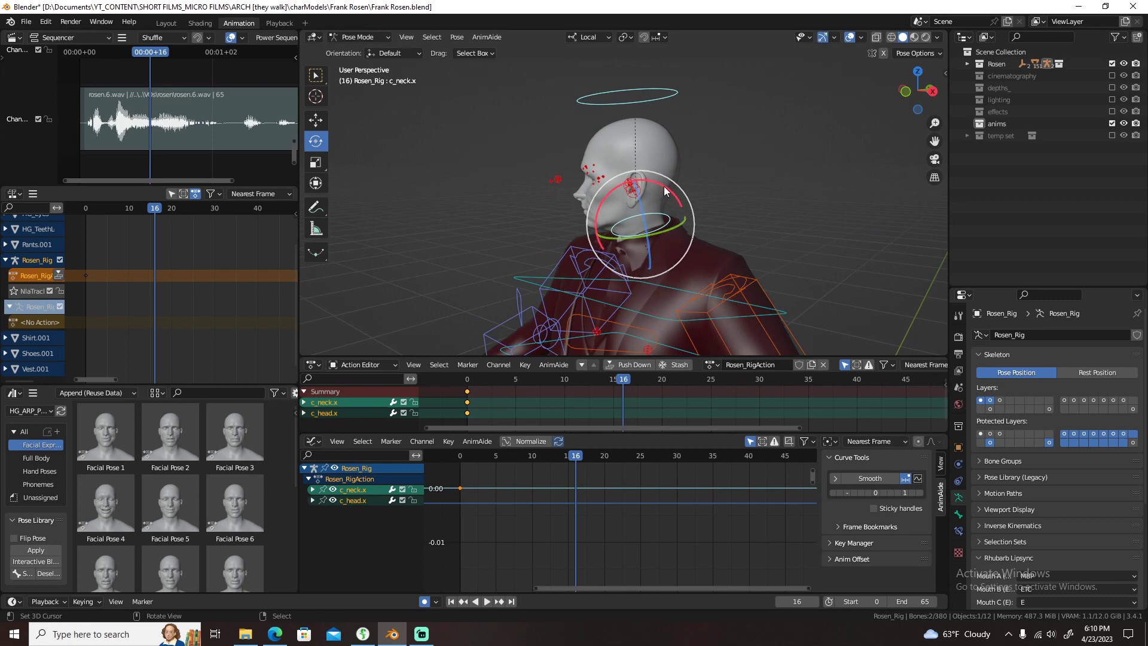
drag(664, 185, 648, 104)
click(648, 104)
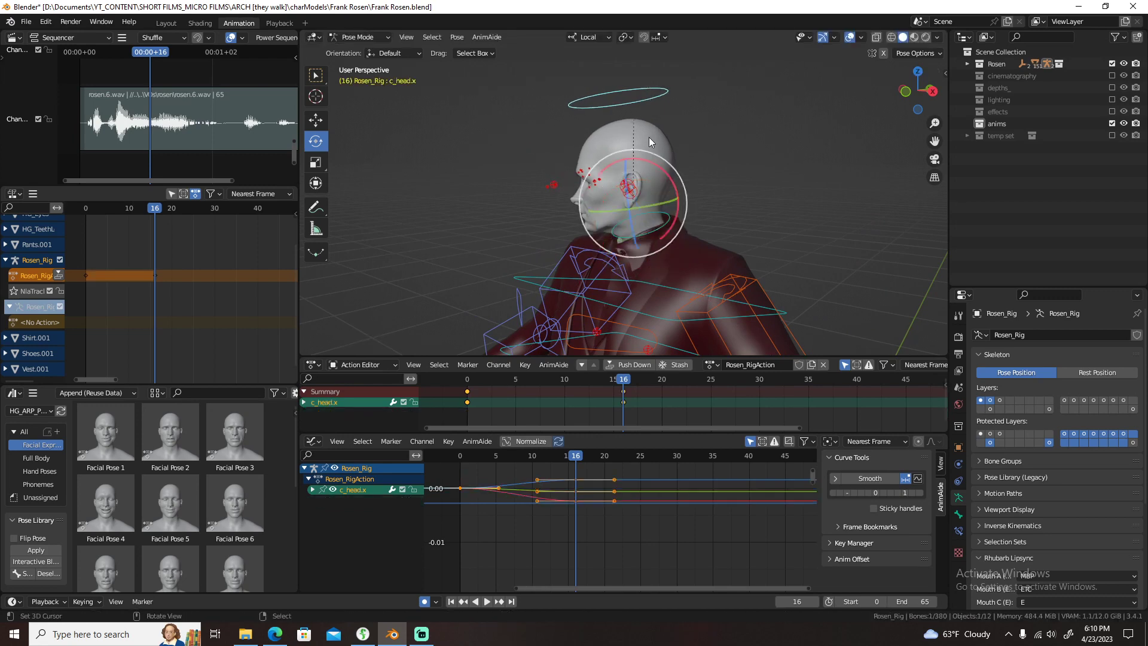
key(r)
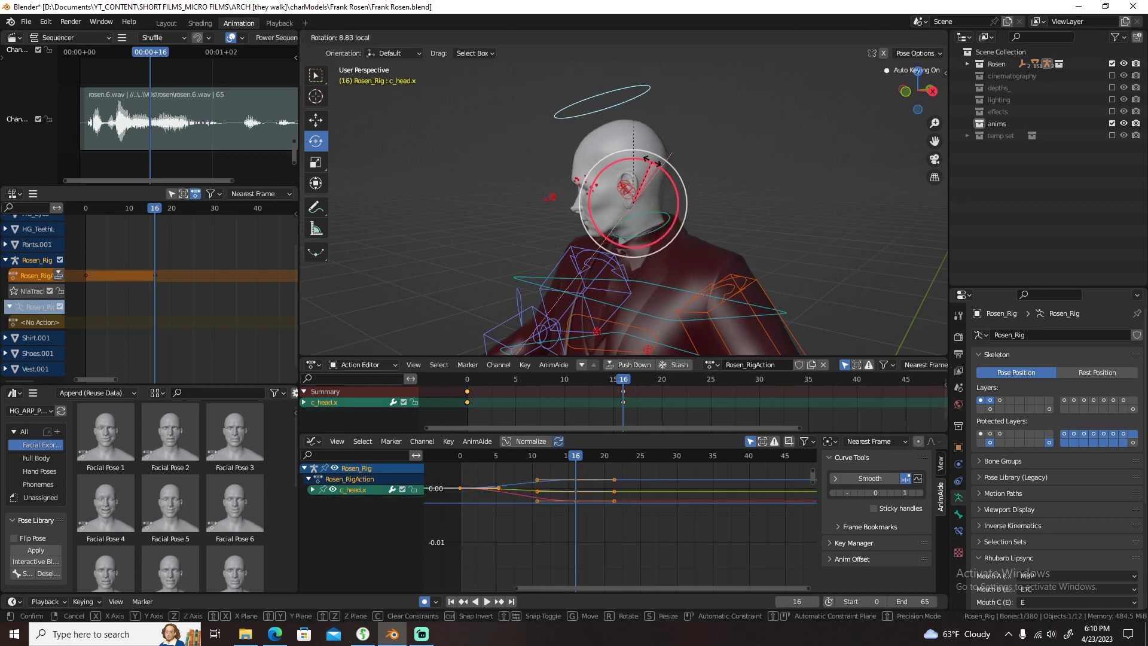
click(652, 161)
shift+click(662, 225)
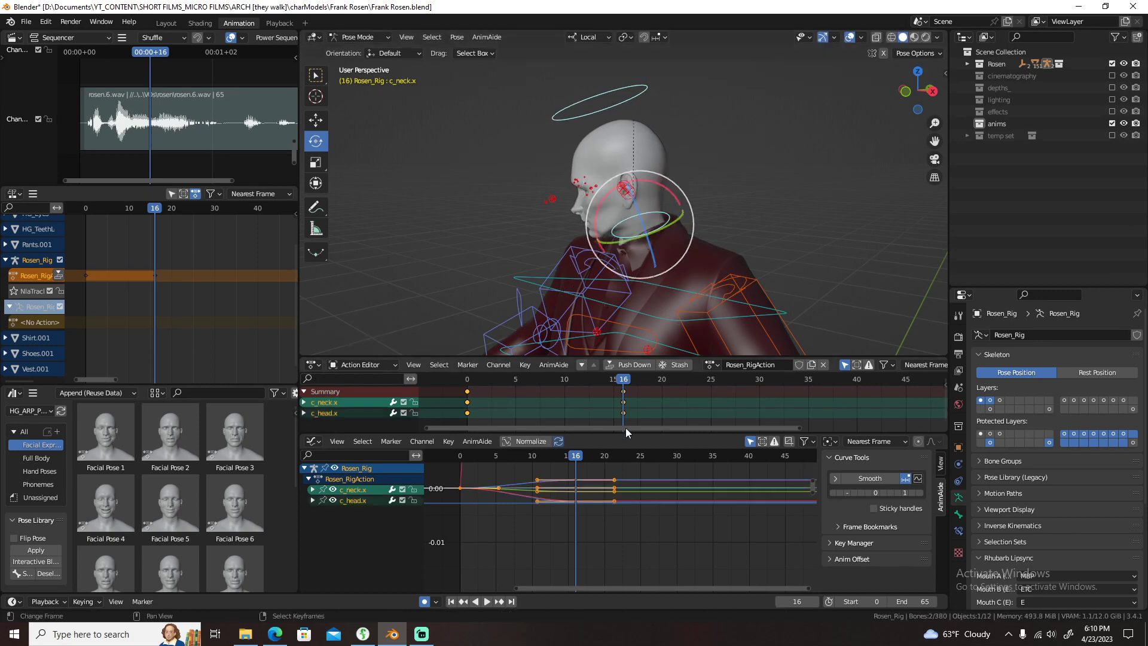
- Jump to frame 28, play the animation back, then move to frame 34
scroll(633, 413, down, 2)
scroll(637, 407, down, 2)
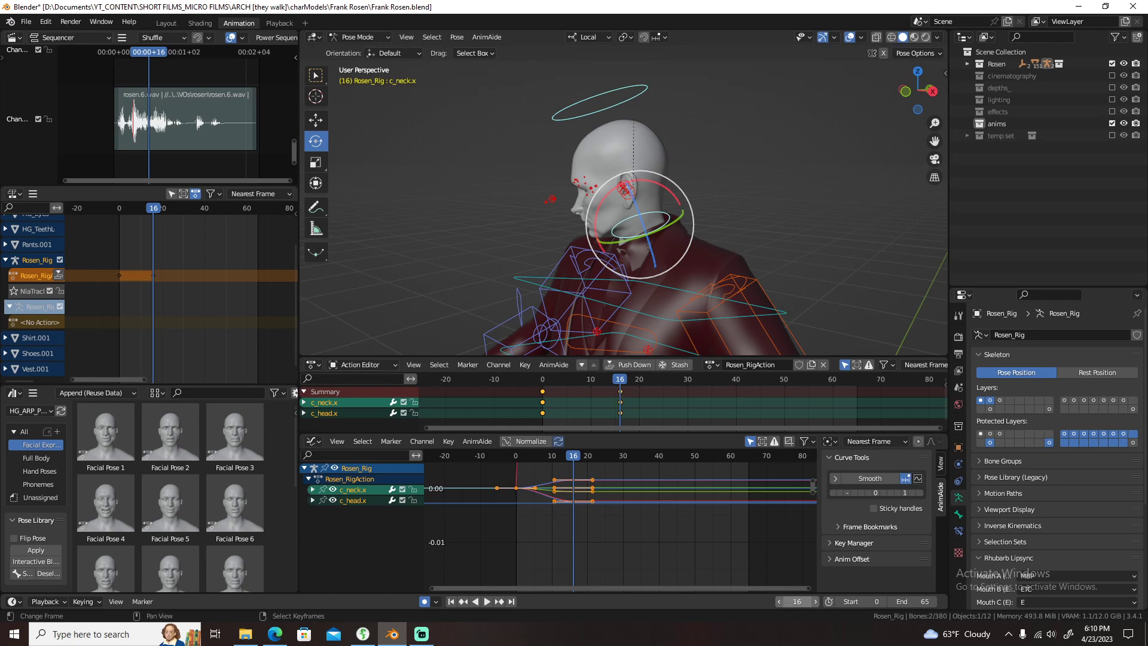
click(802, 601)
text(28)
key(Return)
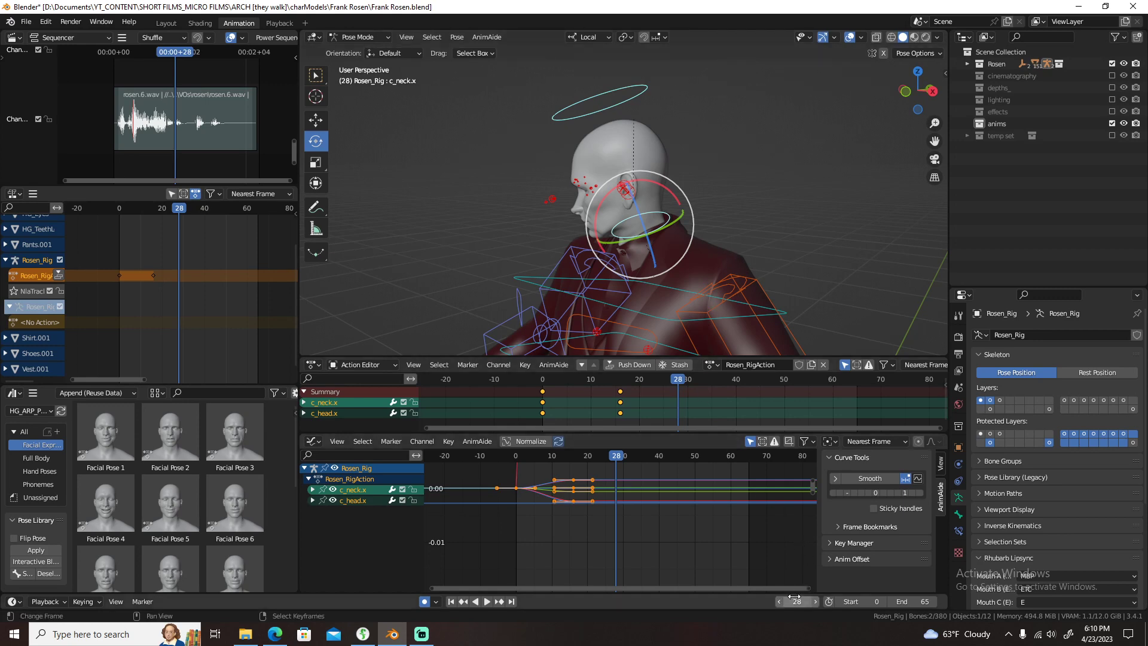
key(ctrl+shift+space)
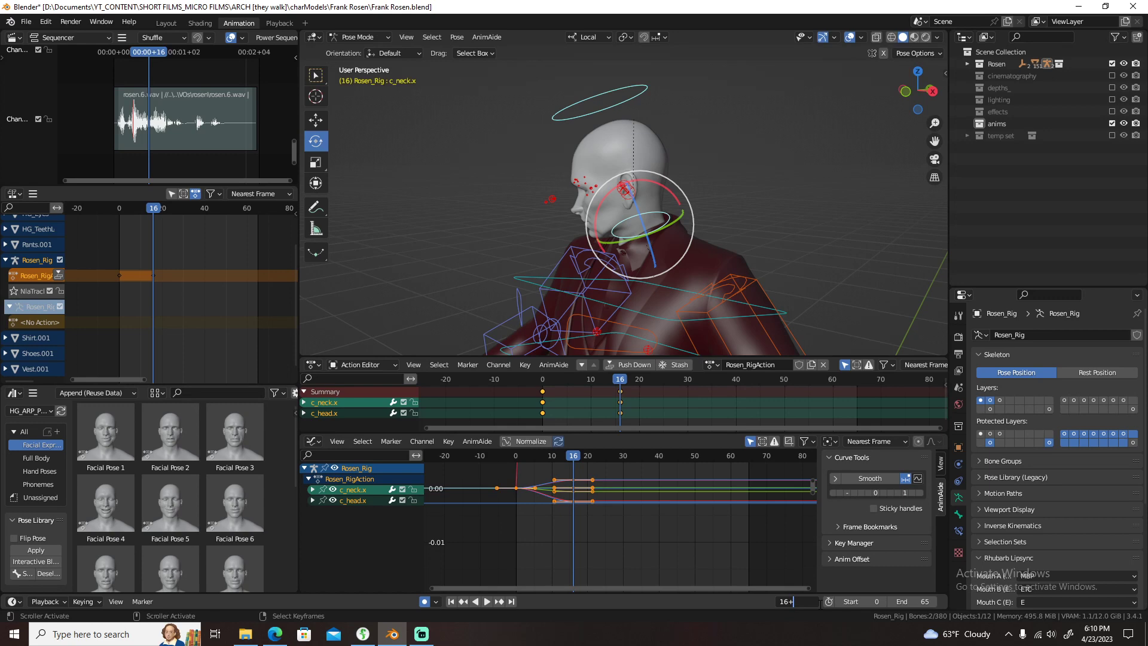
text(8)
key(Return)
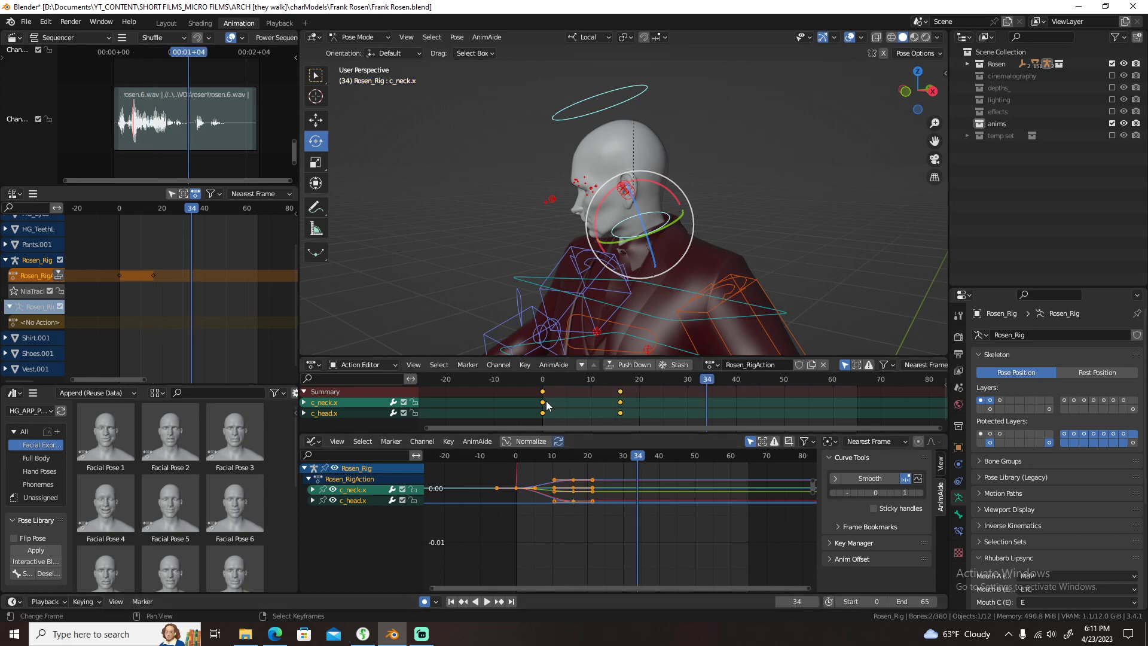
- Copy the frame 0 spine keys and paste them at frame 34, then preview
drag(529, 383, 558, 407)
key(ctrl+c)
key(ctrl+v)
key(space)
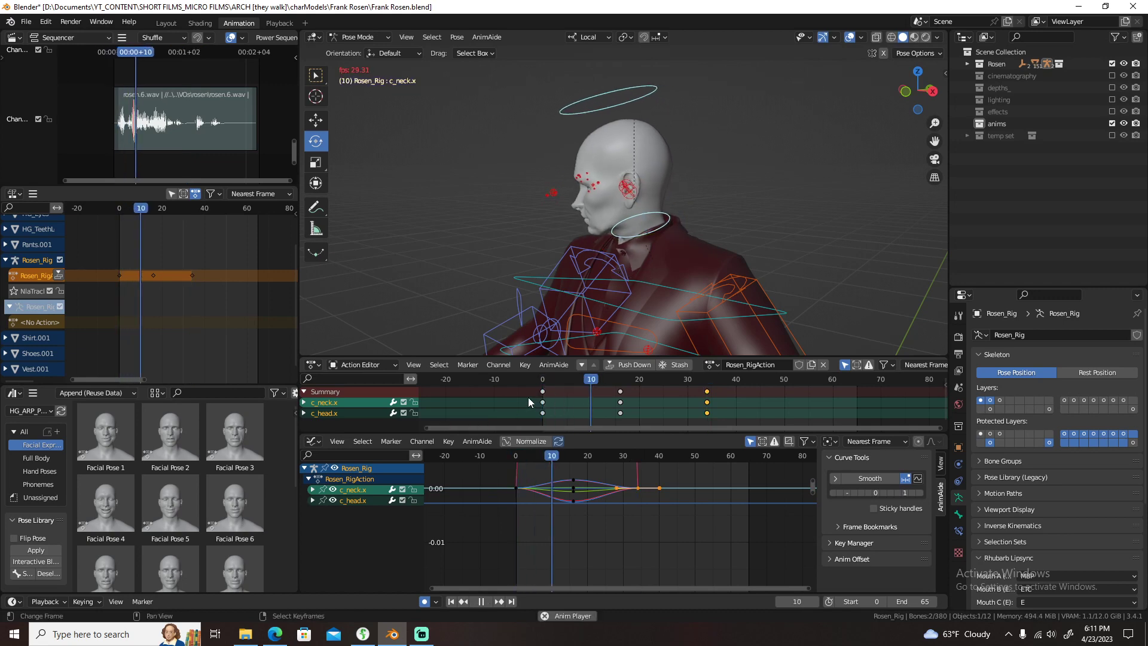
- Snap the tilt keys to frame 13 and play back to check timing
drag(529, 397, 648, 410)
key(g)
click(633, 410)
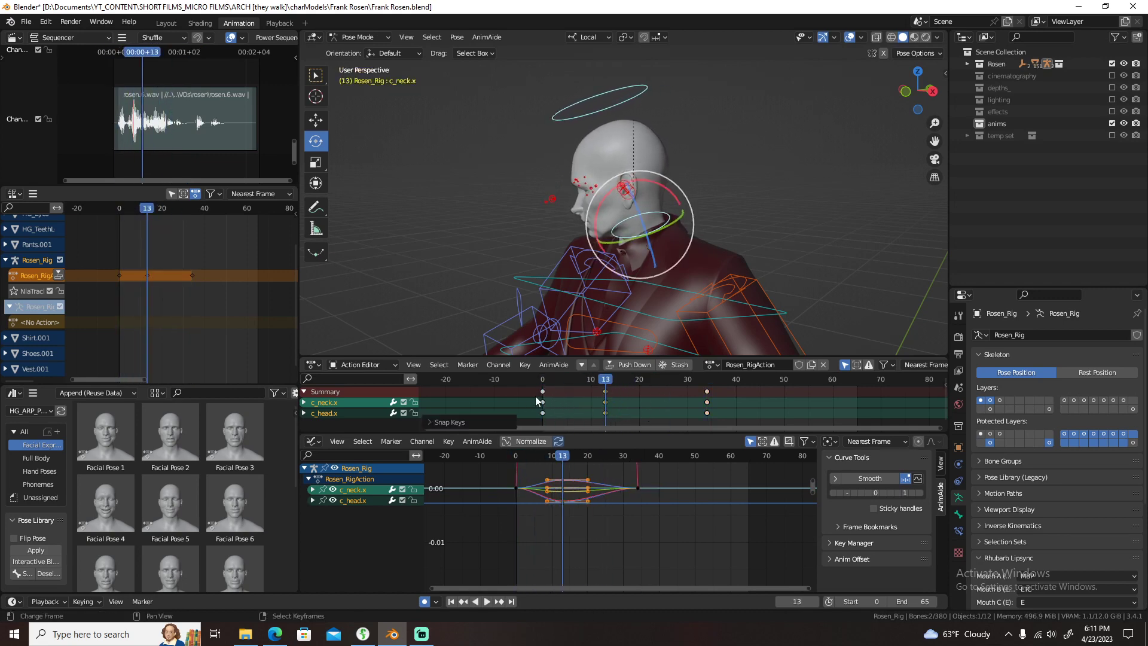
key(space)
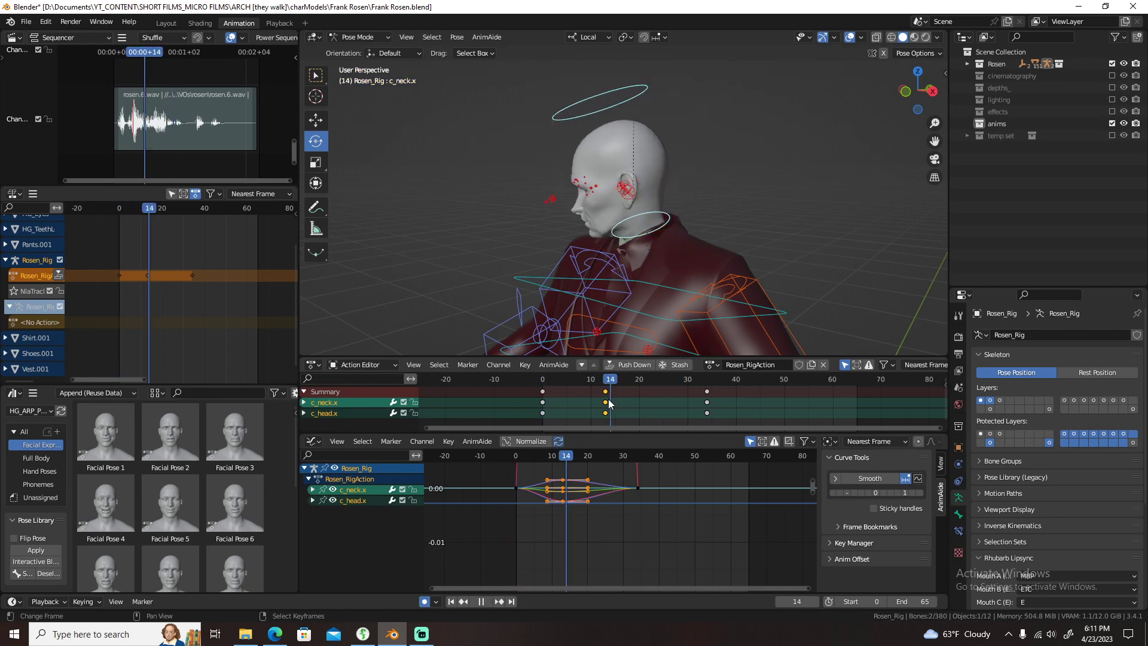
- Move the head key from frame 13 to frame 15 and preview it
click(605, 404)
click(606, 412)
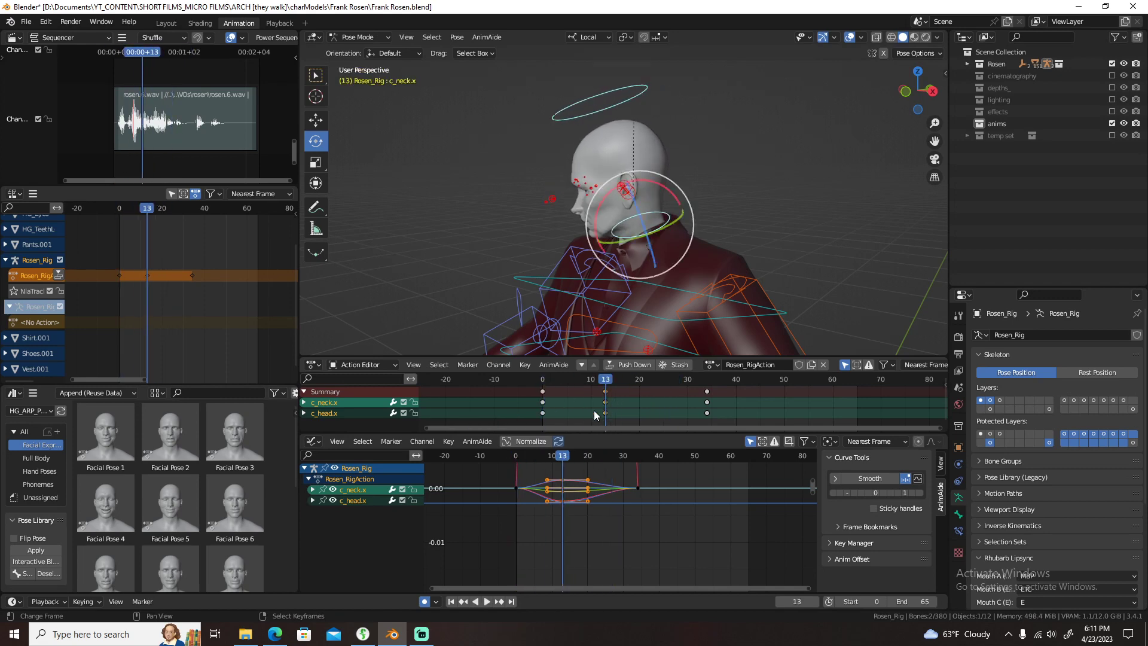
key(g)
click(633, 414)
key(space)
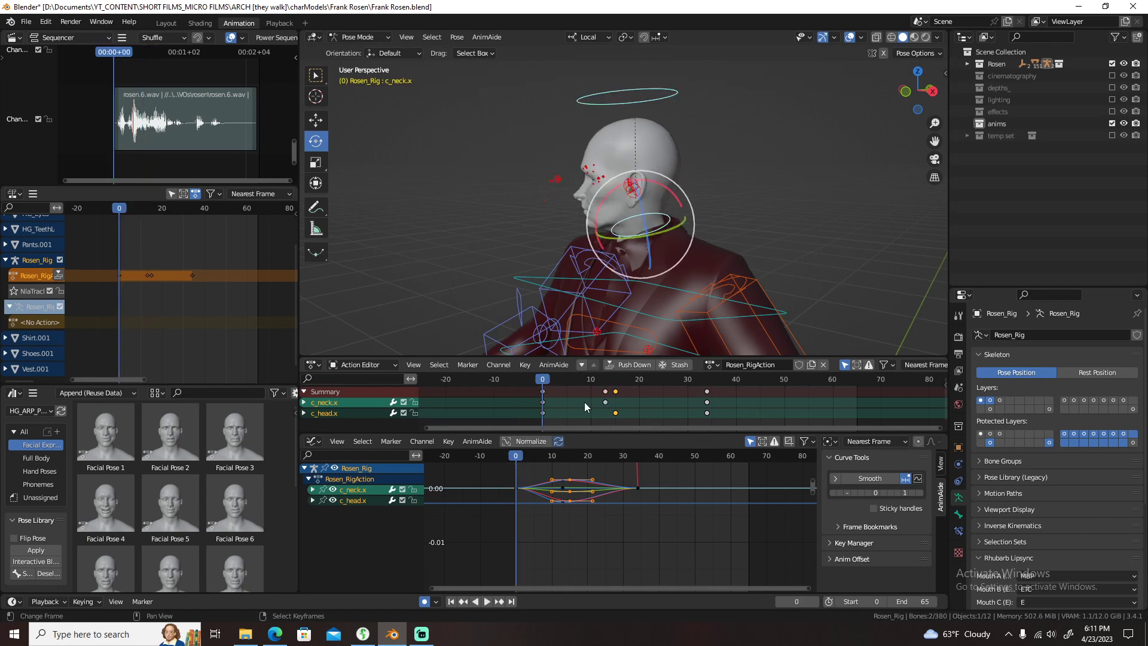
key(space)
- Shift the frame 34 keys one frame later to frame 35
drag(693, 400, 731, 422)
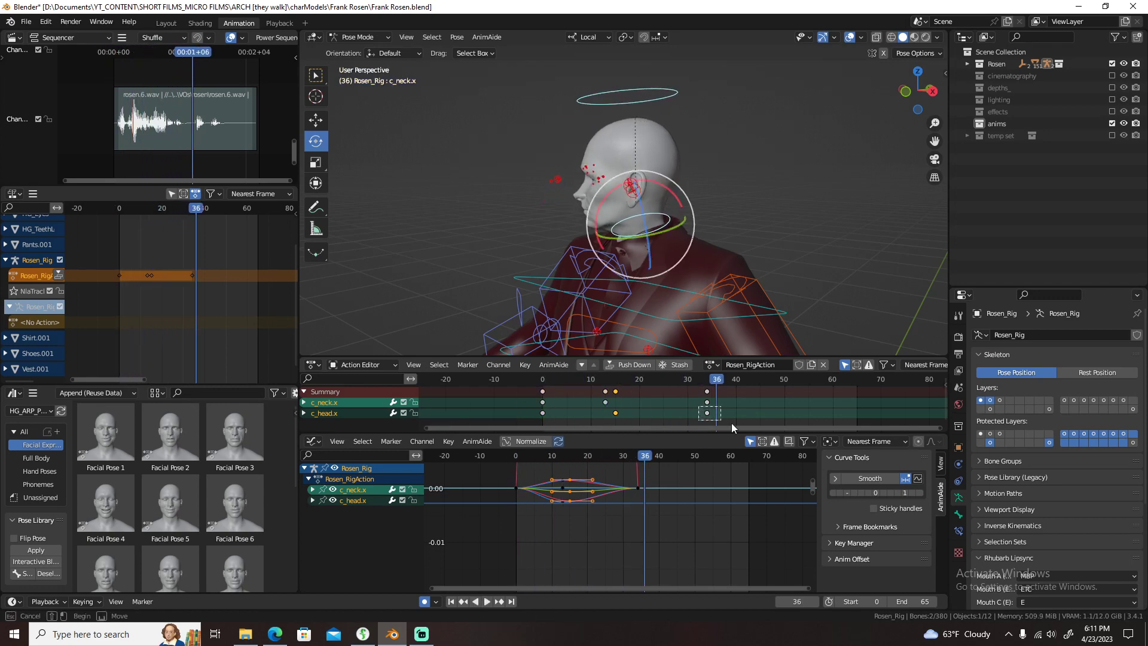
key(g)
key(Escape)
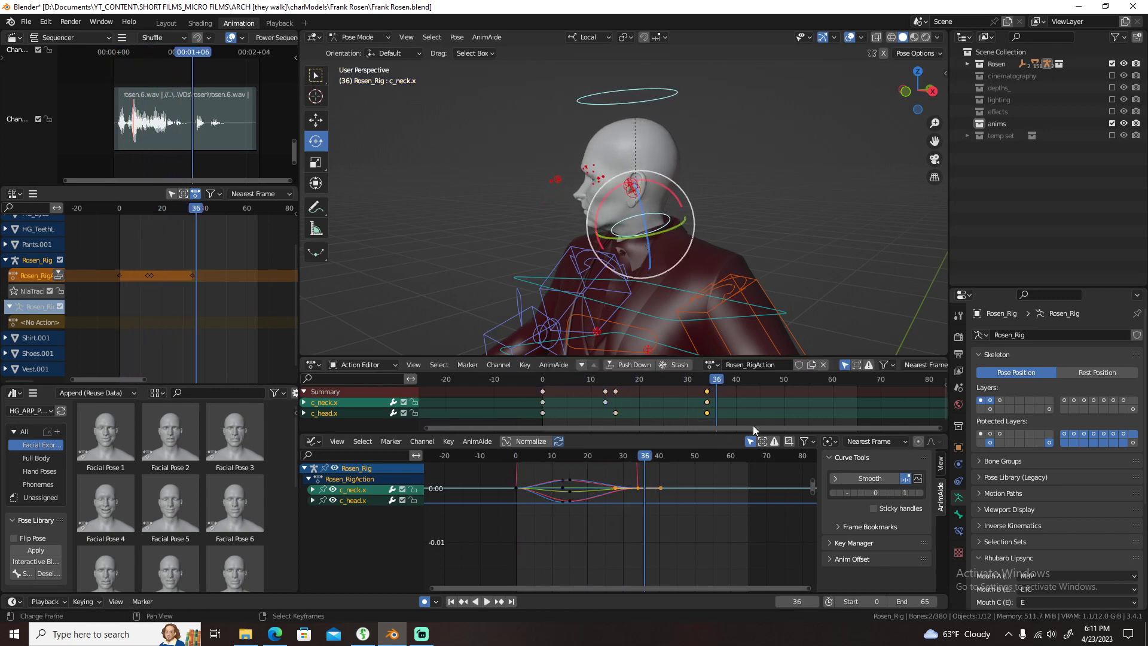
key(g)
click(732, 416)
- Give all keyframes Ease In and Out easing
key(shift+Left)
key(Home)
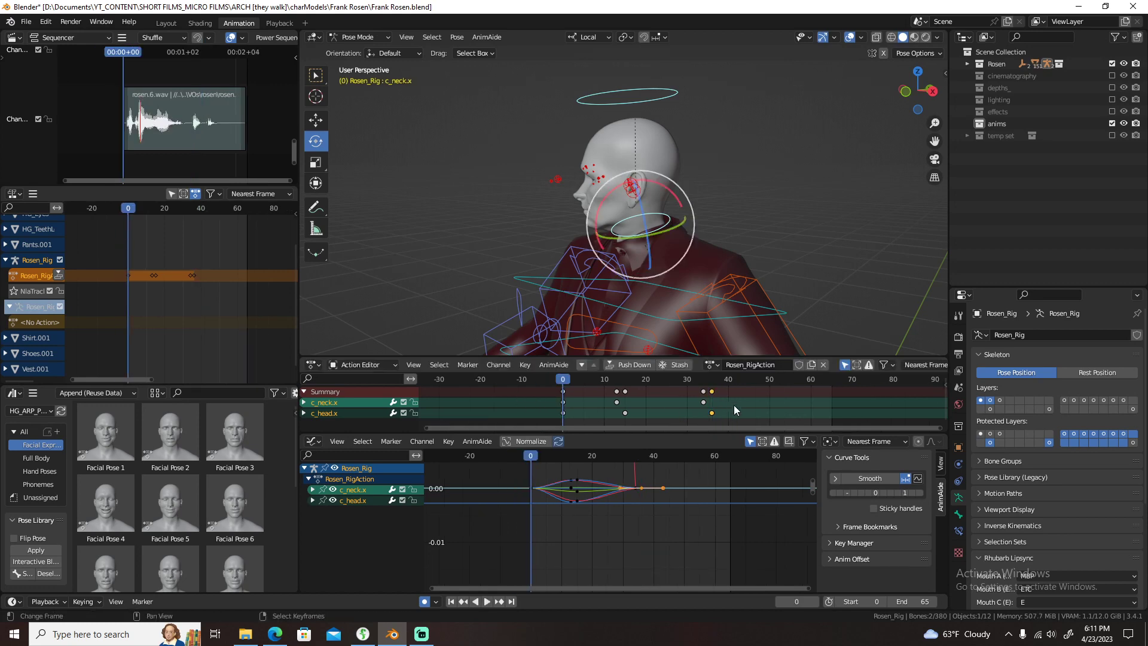
key(a)
key(ctrl+e)
click(721, 445)
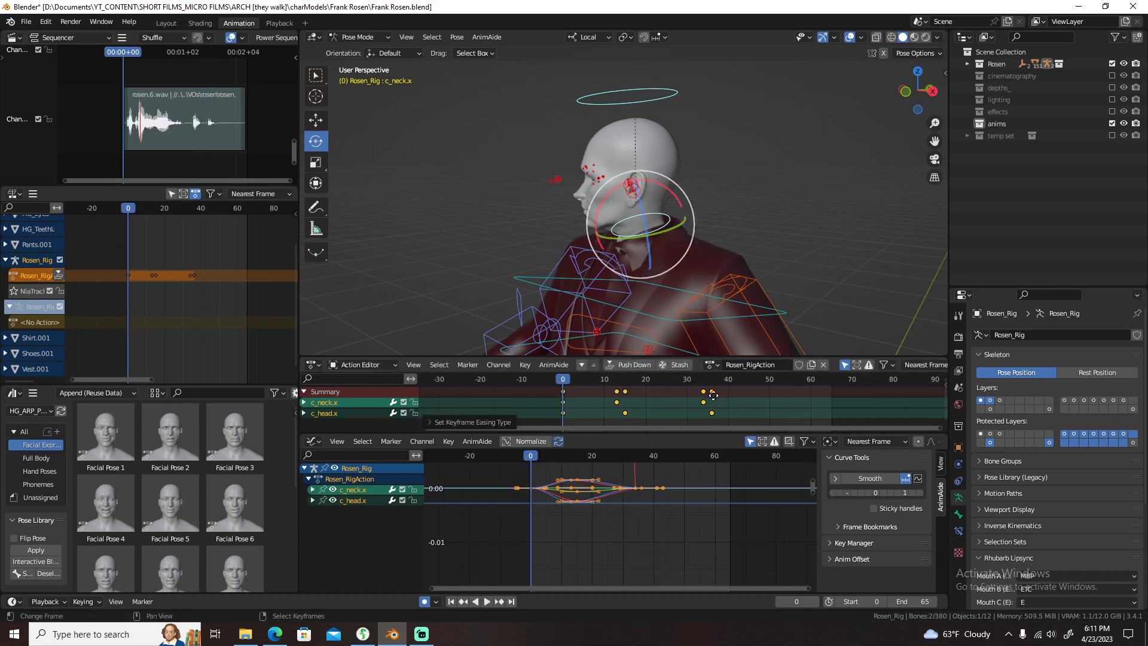
drag(716, 437, 716, 449)
- Save the blend file and preview the animation from frame 0
key(ctrl+s)
key(space)
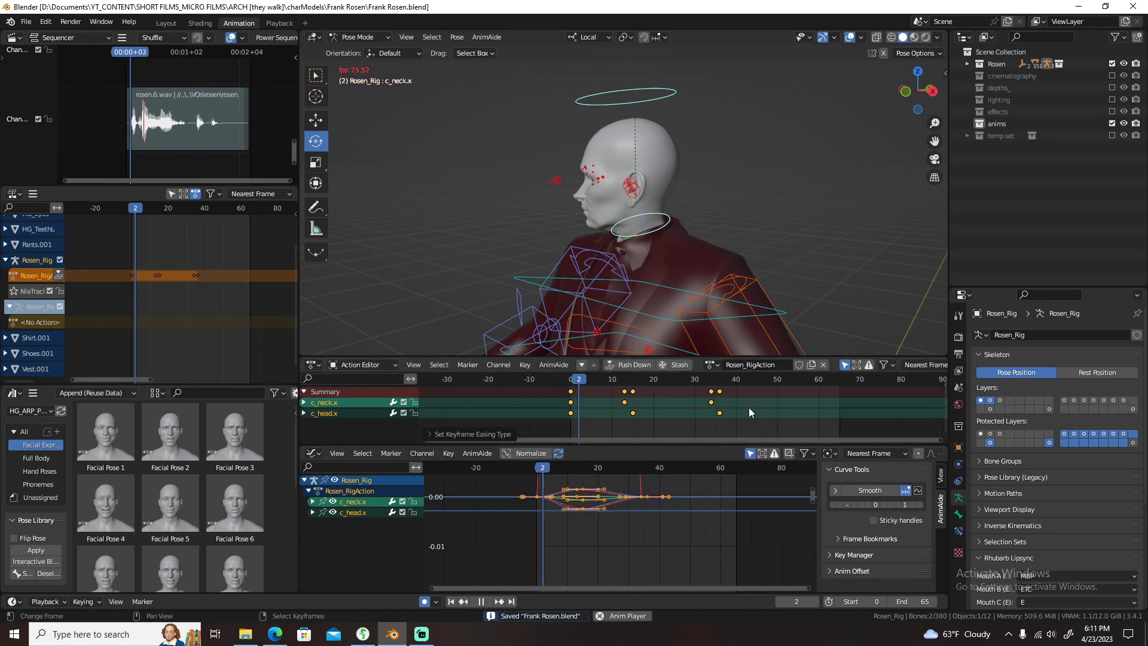
key(Escape)
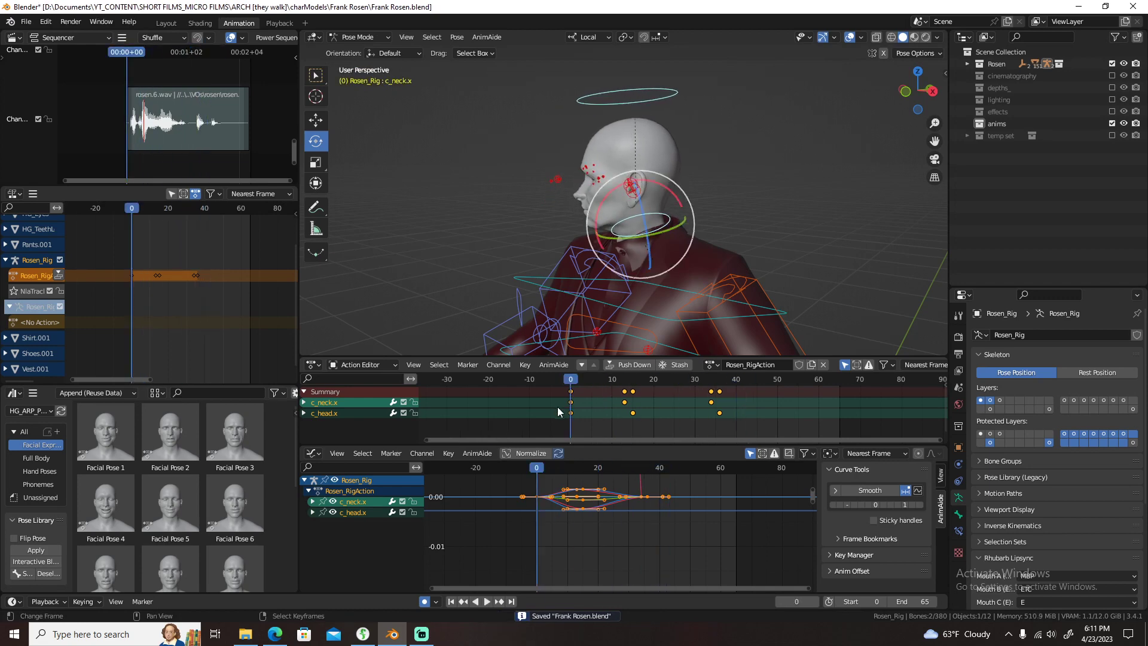
- Key the upper spine and neck at frame 13 and the spine at frame 34
click(675, 281)
middle_drag(674, 281, 665, 332)
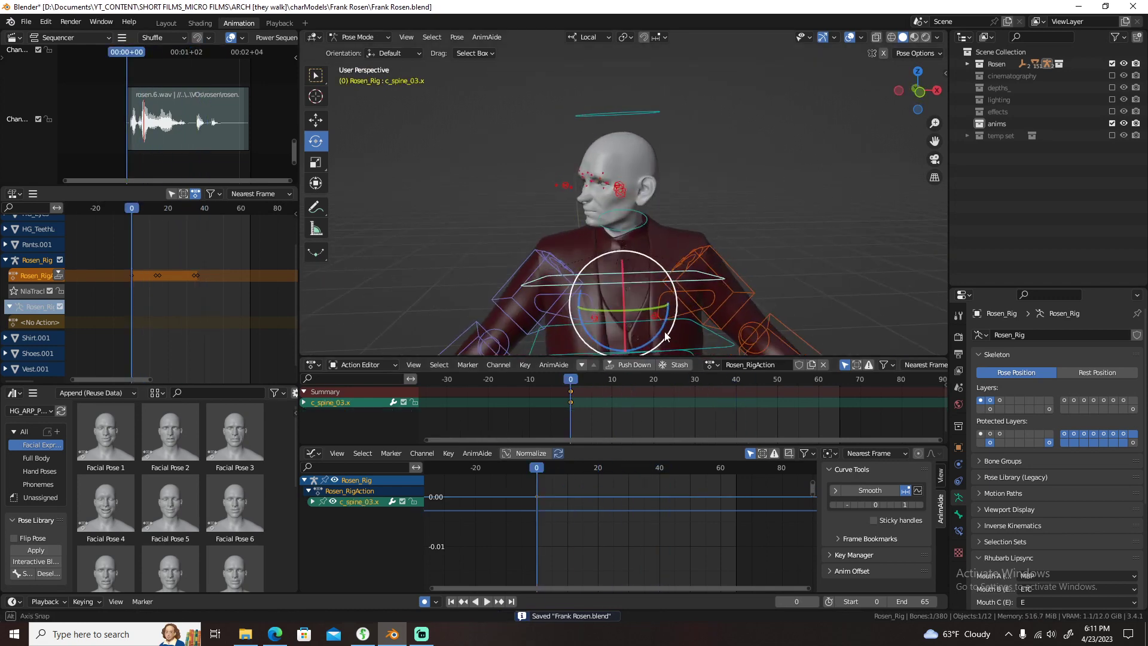
shift+click(633, 226)
key(space)
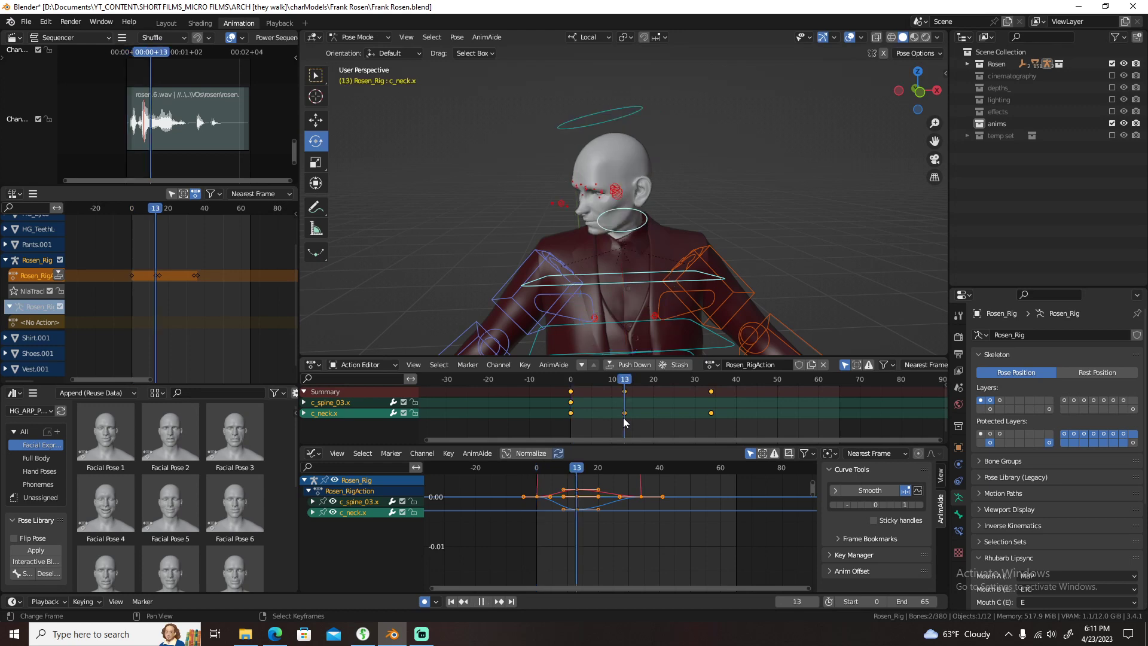
key(i)
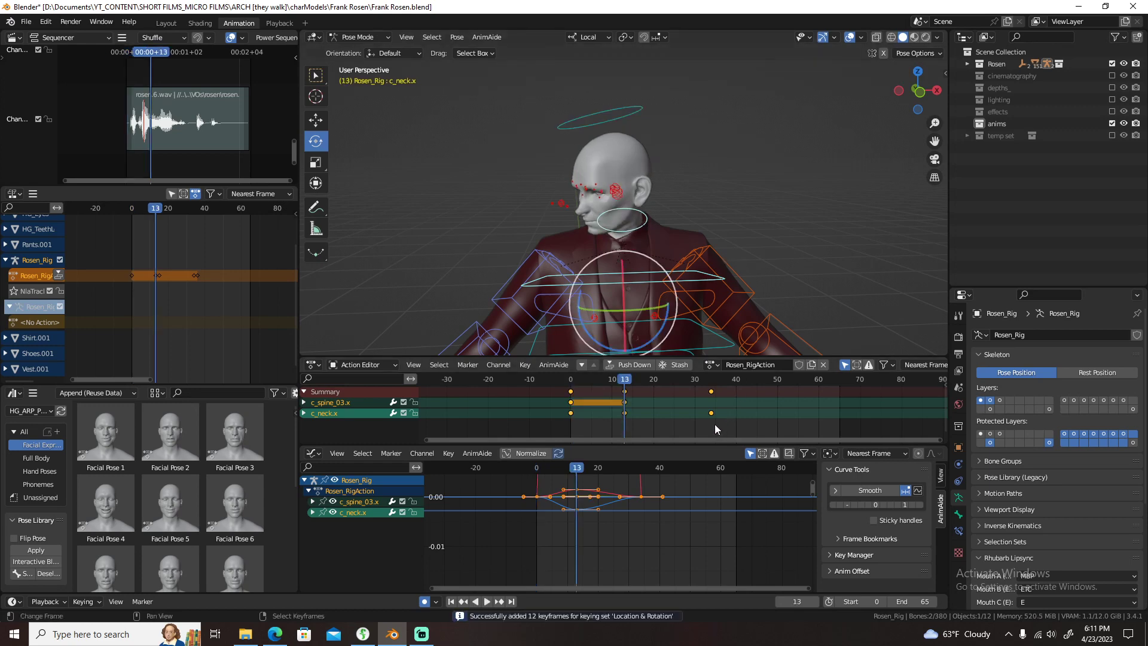
drag(715, 425, 712, 429)
key(i)
click(626, 415)
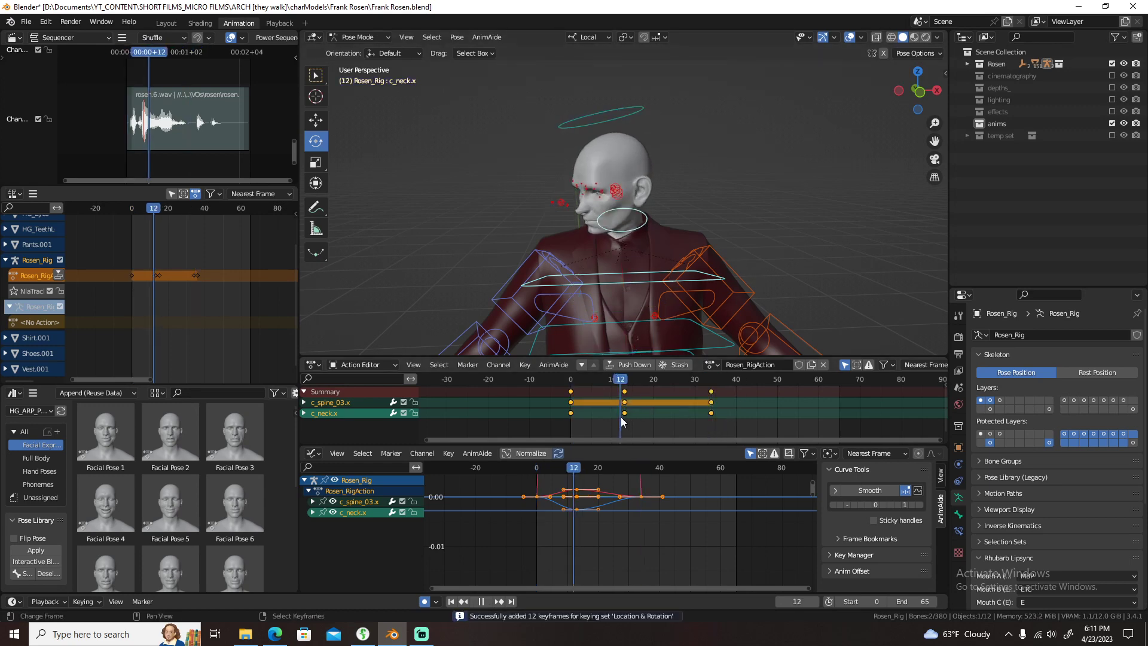
- Rotate the upper spine control slightly at frame 13 and preview playback
click(647, 285)
key(space)
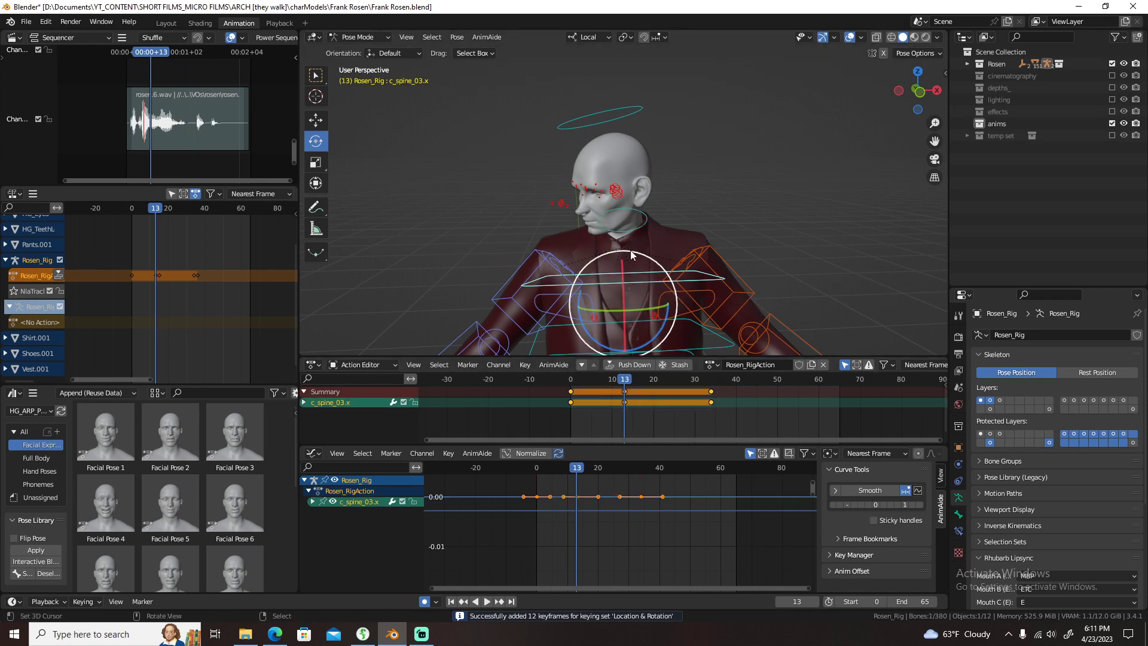
drag(658, 339, 658, 341)
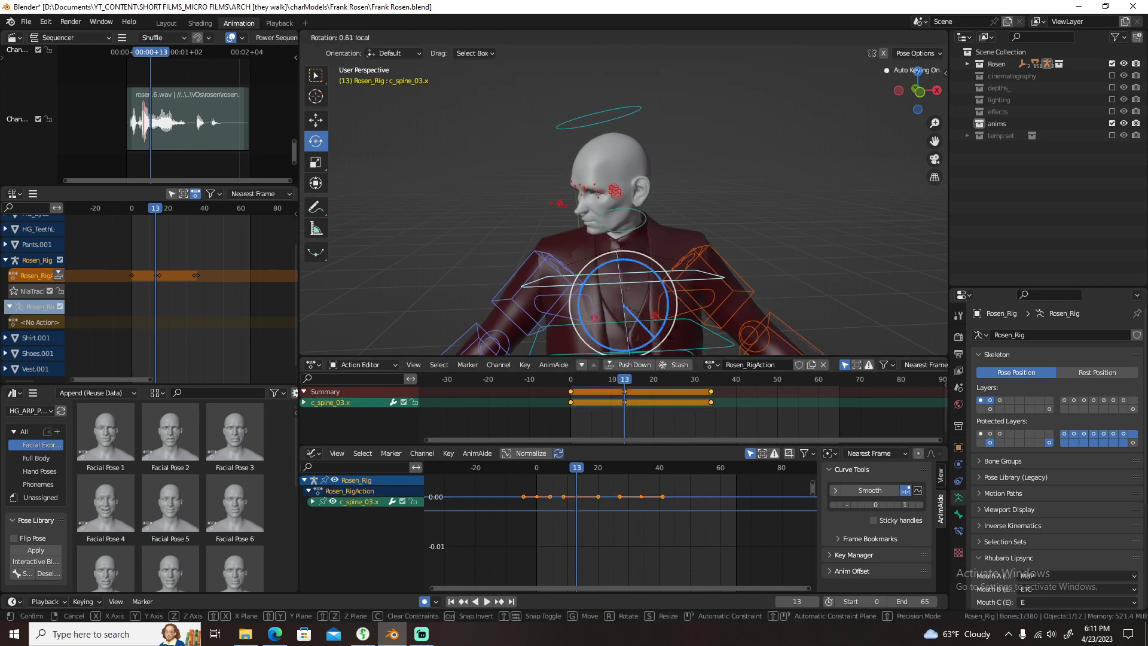
key(space)
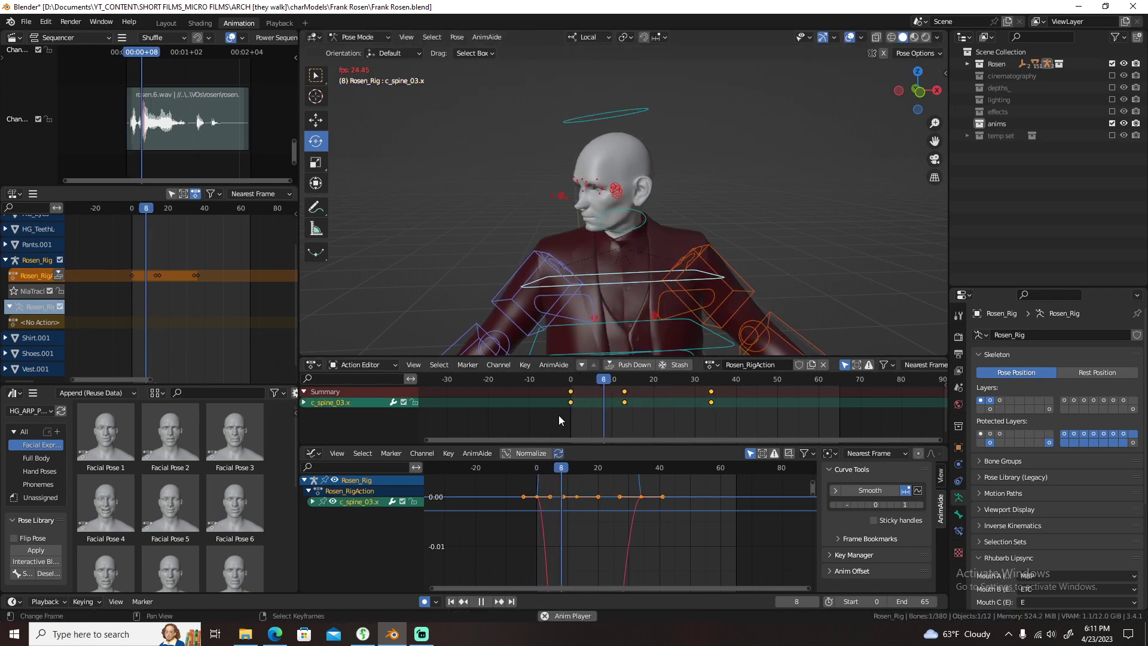
key(space)
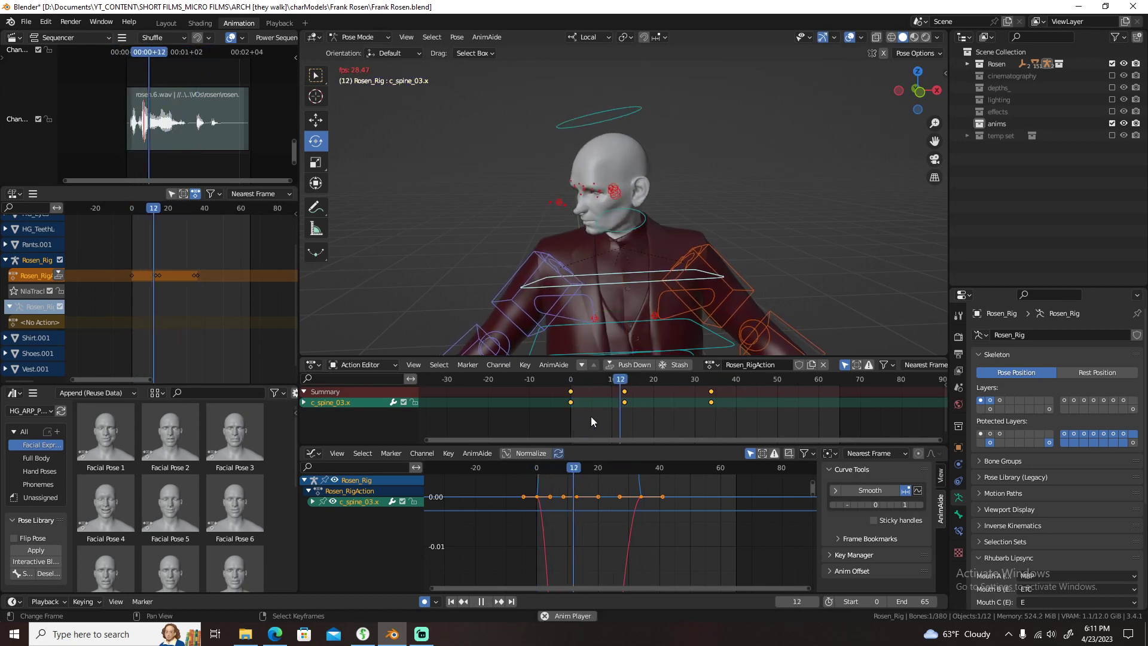
- Add a 0.06 Tween Machine key at frame 20, preview, then scrub to frame 46
drag(554, 414, 650, 410)
key(n)
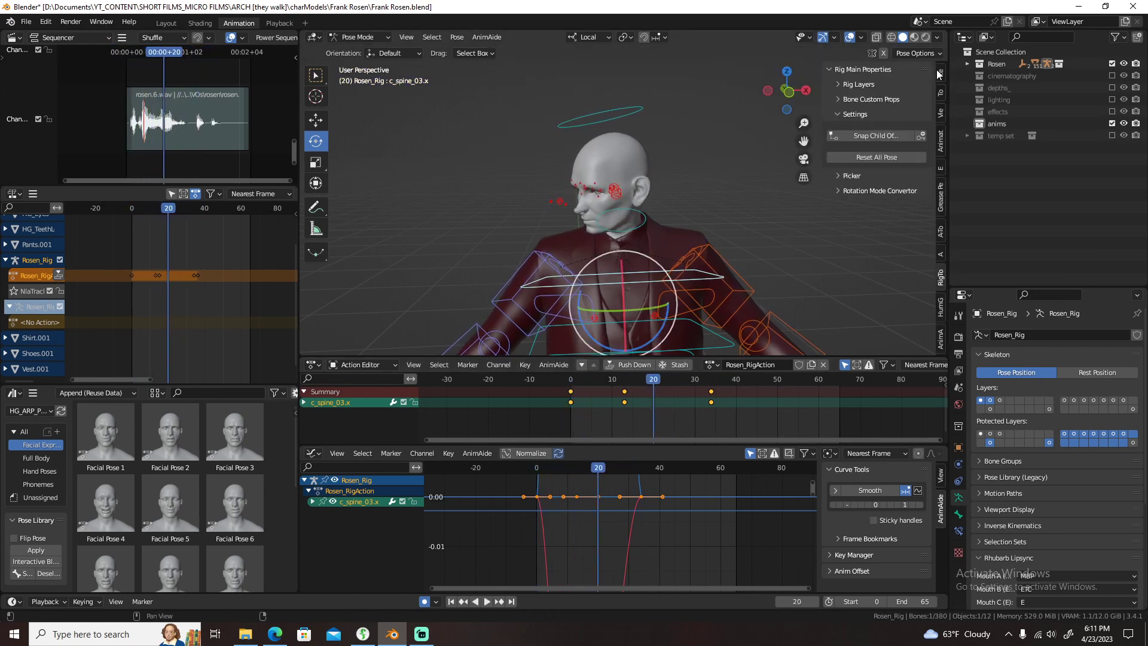
click(939, 73)
click(869, 72)
text(.06)
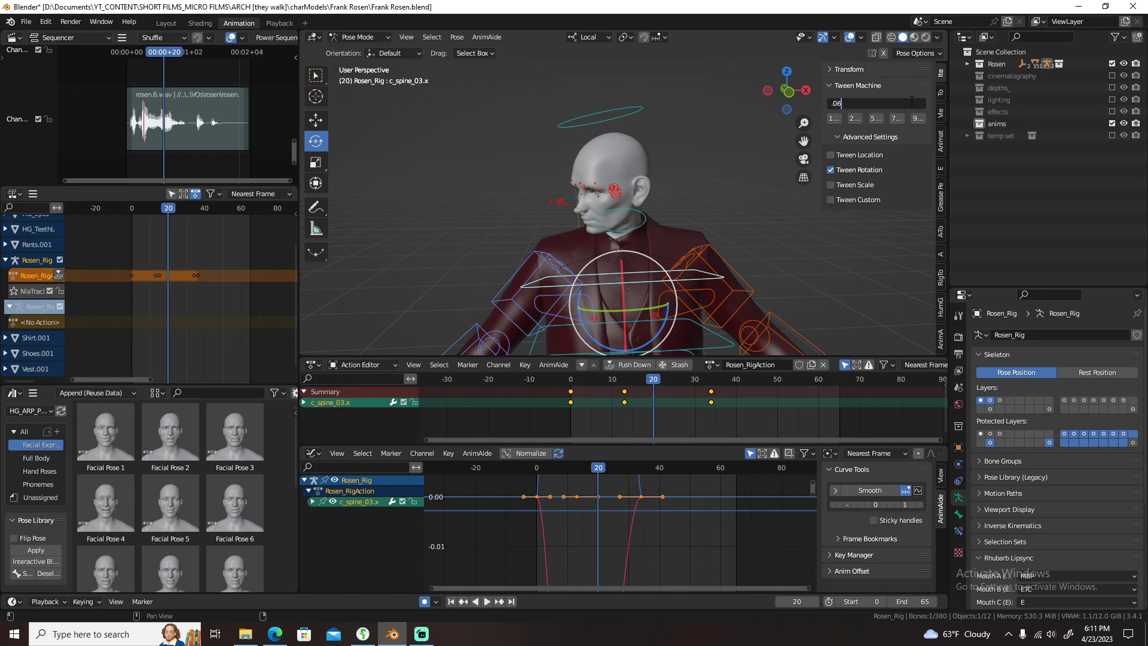
key(Return)
key(n)
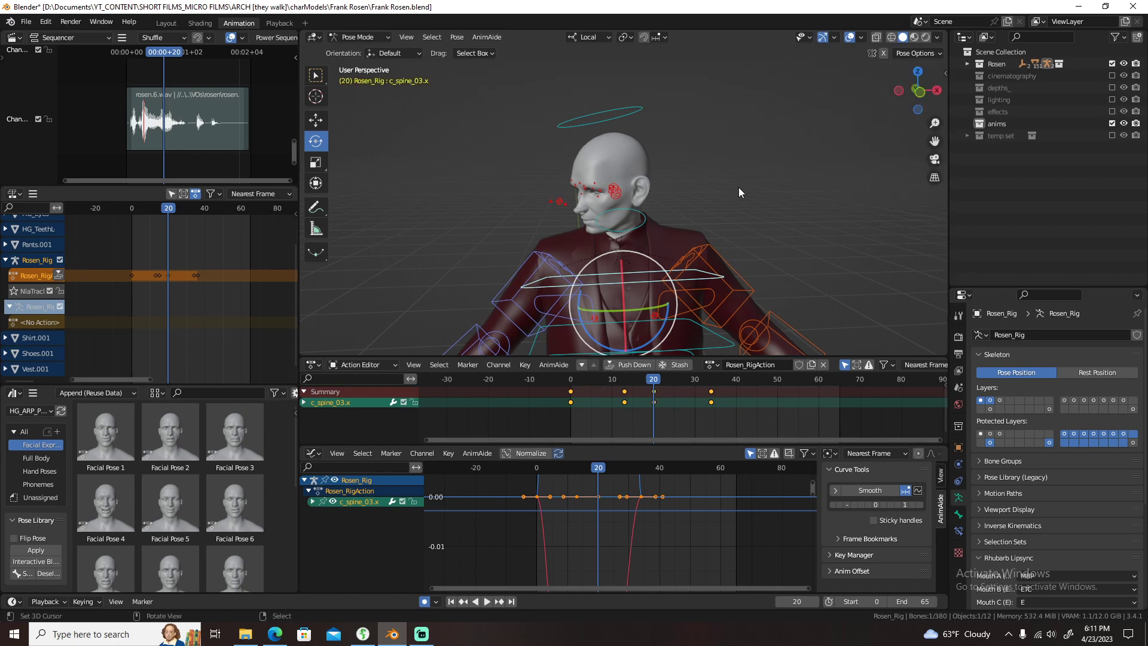
key(a)
key(space)
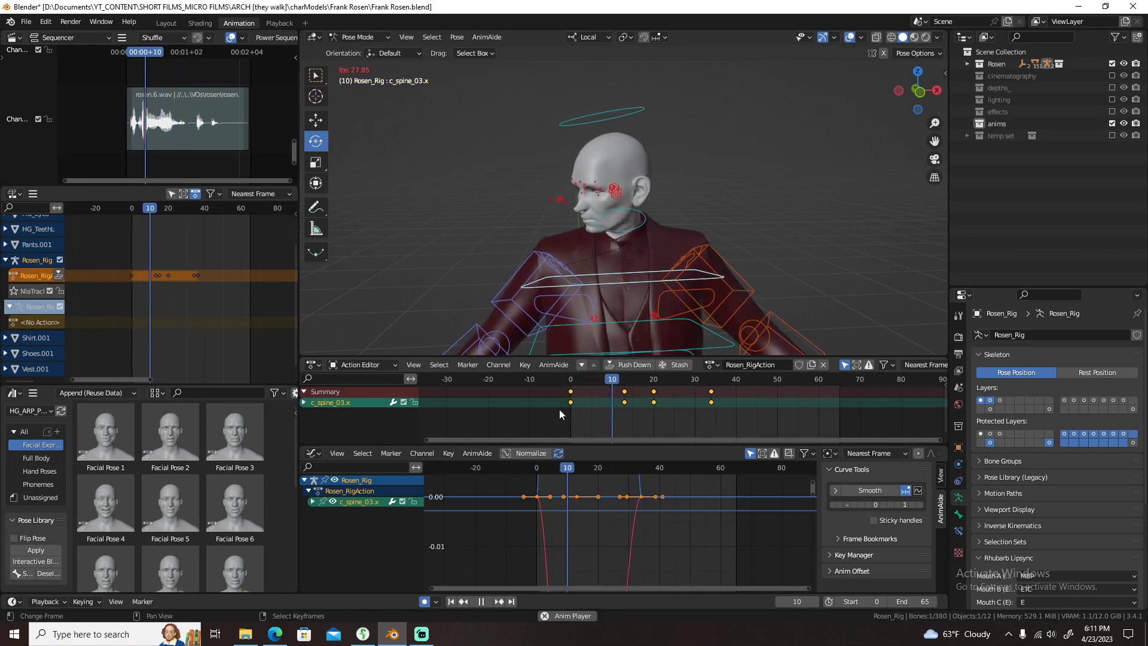
key(space)
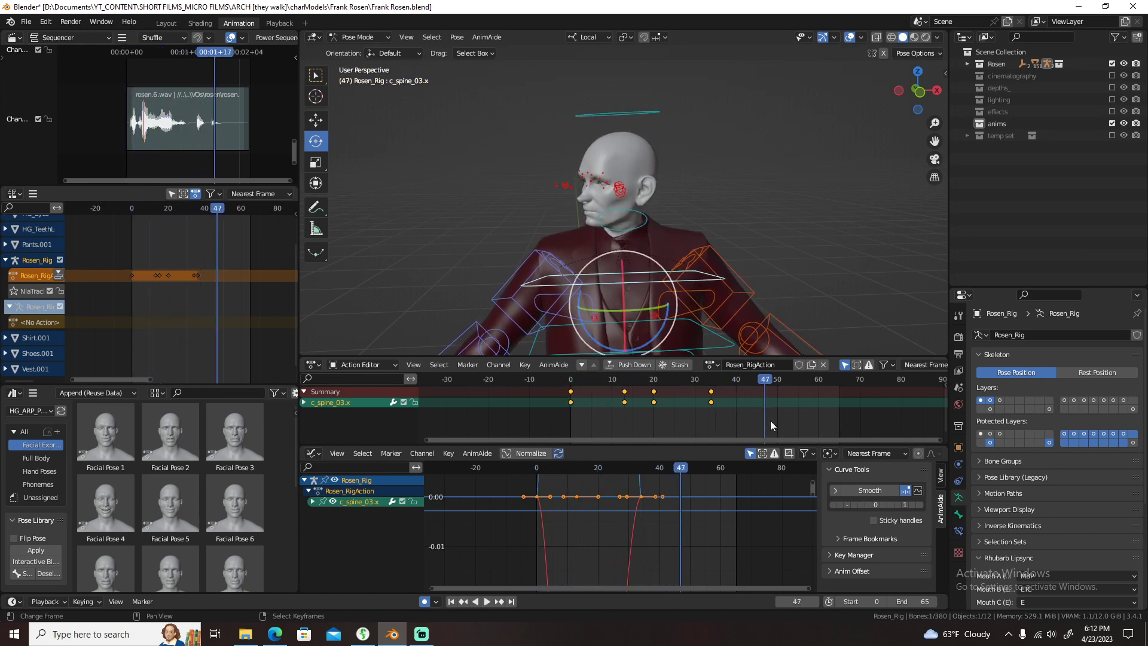
drag(750, 411, 762, 411)
text(45)
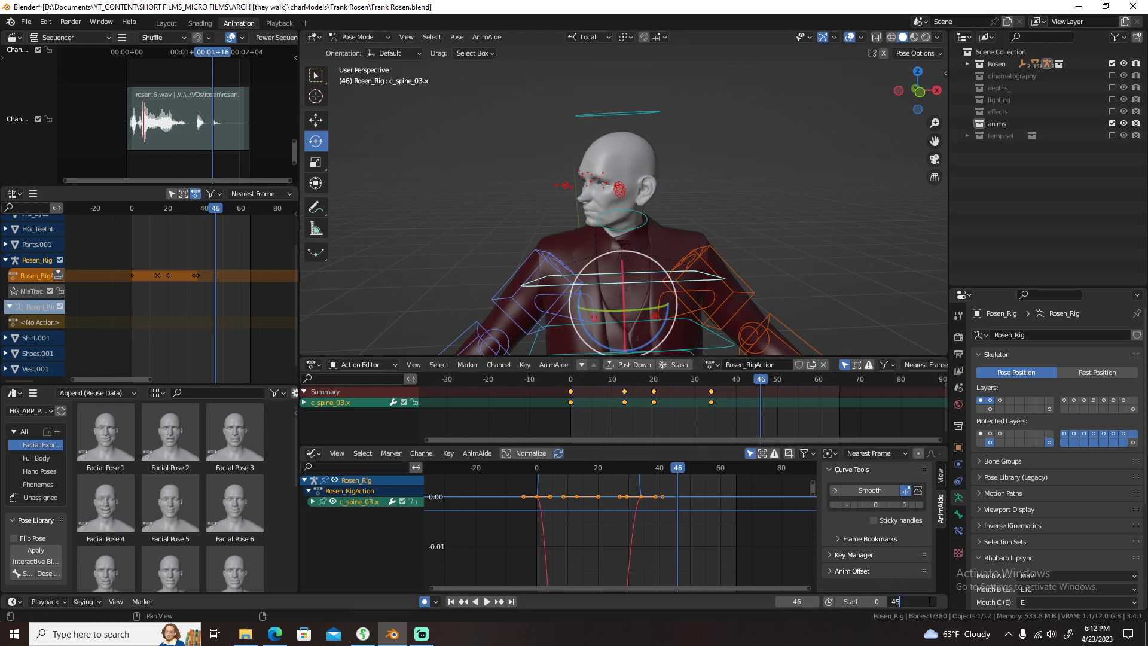
- Set the scene end frame to 45, then 60, and jump to the last frame
key(Return)
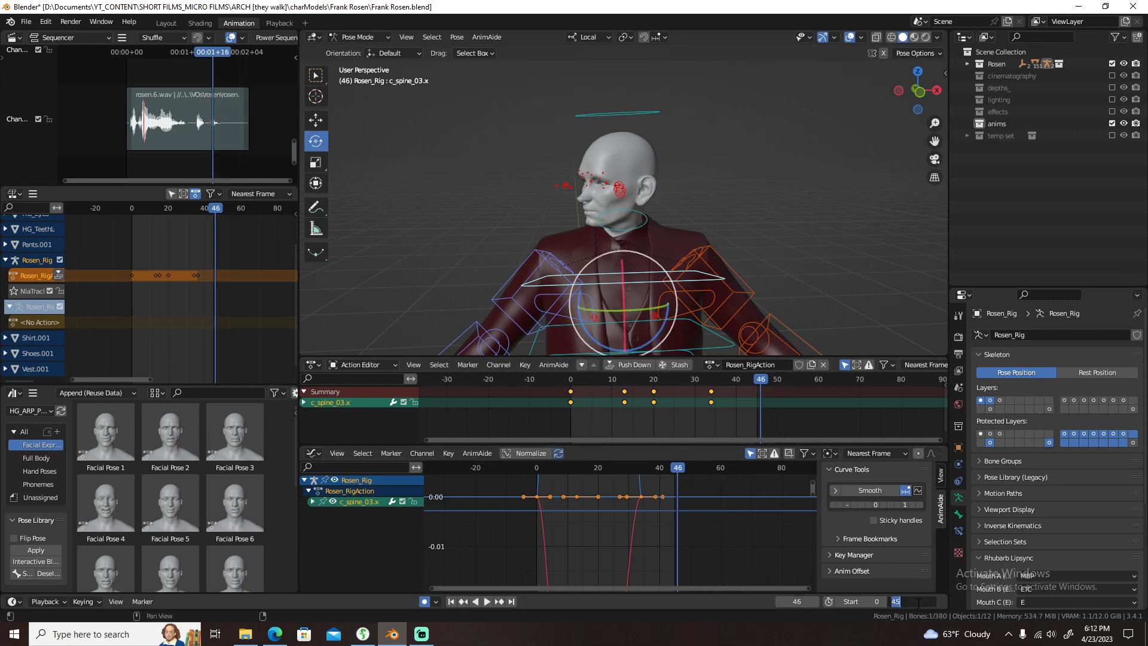
text(60)
key(Return)
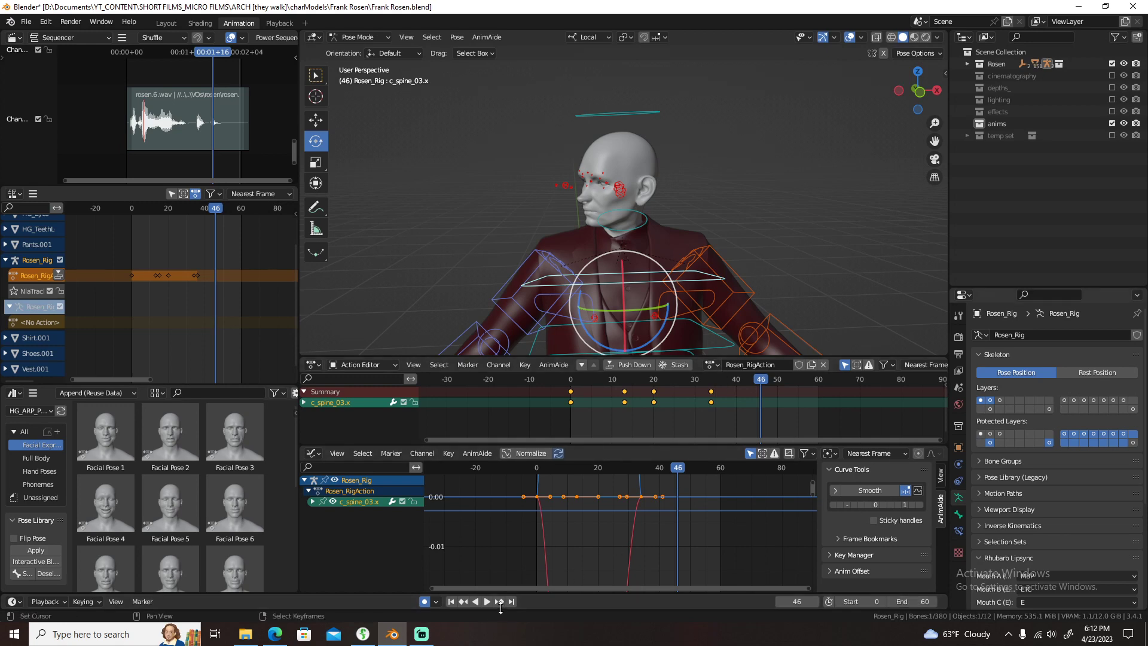
click(512, 601)
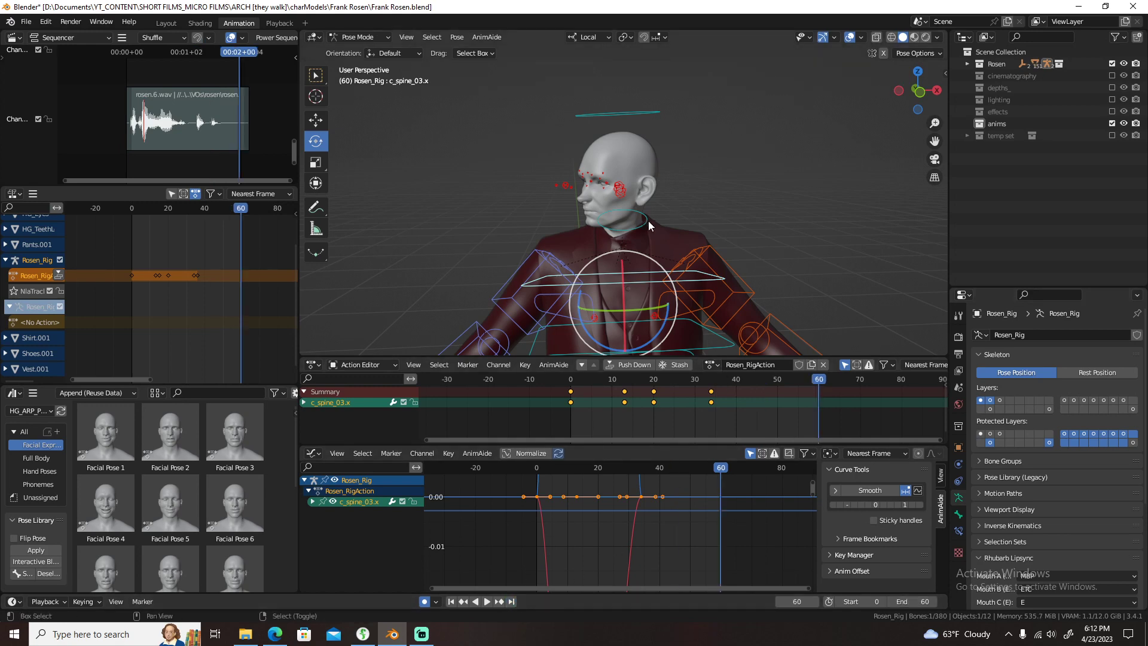
- Add the neck and head controls to the spine selection and step back one frame
shift+click(648, 221)
shift+click(644, 111)
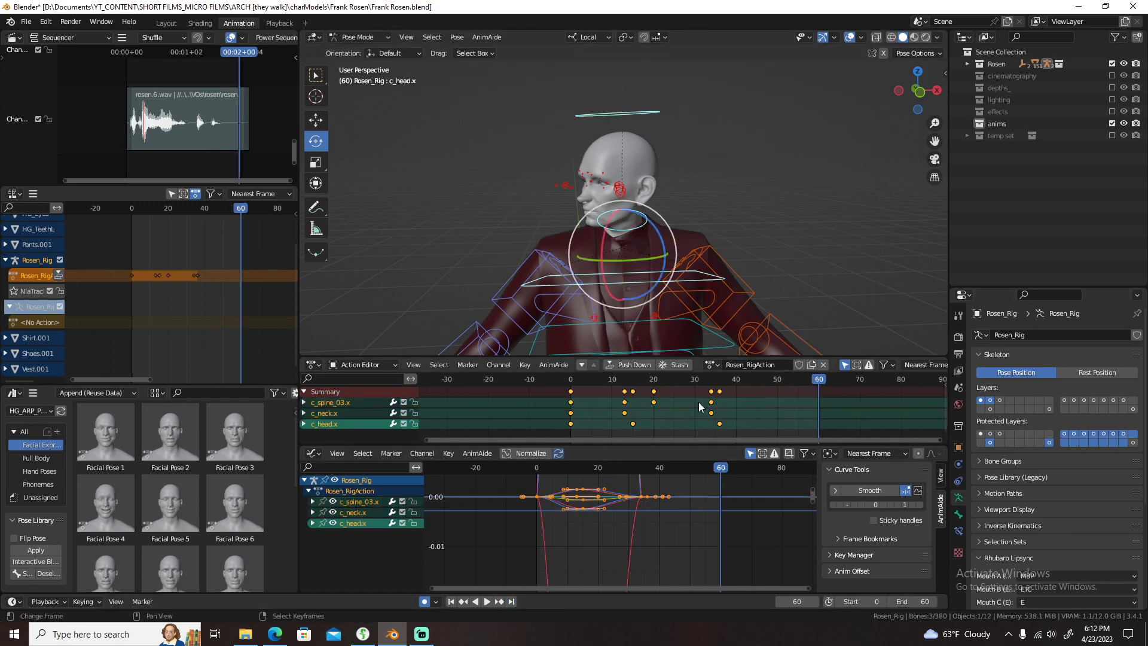
key(Left)
key(Left)
key(Left)
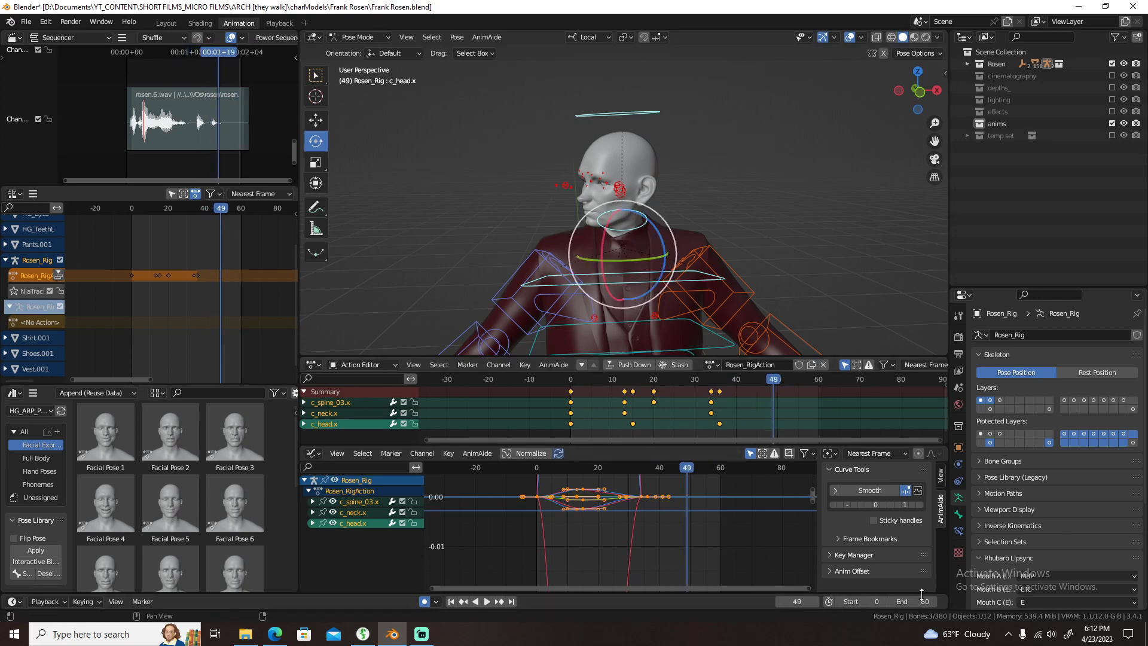
- Change the end frame to 980 by mistake, then correct it to 90
text(980)
key(Return)
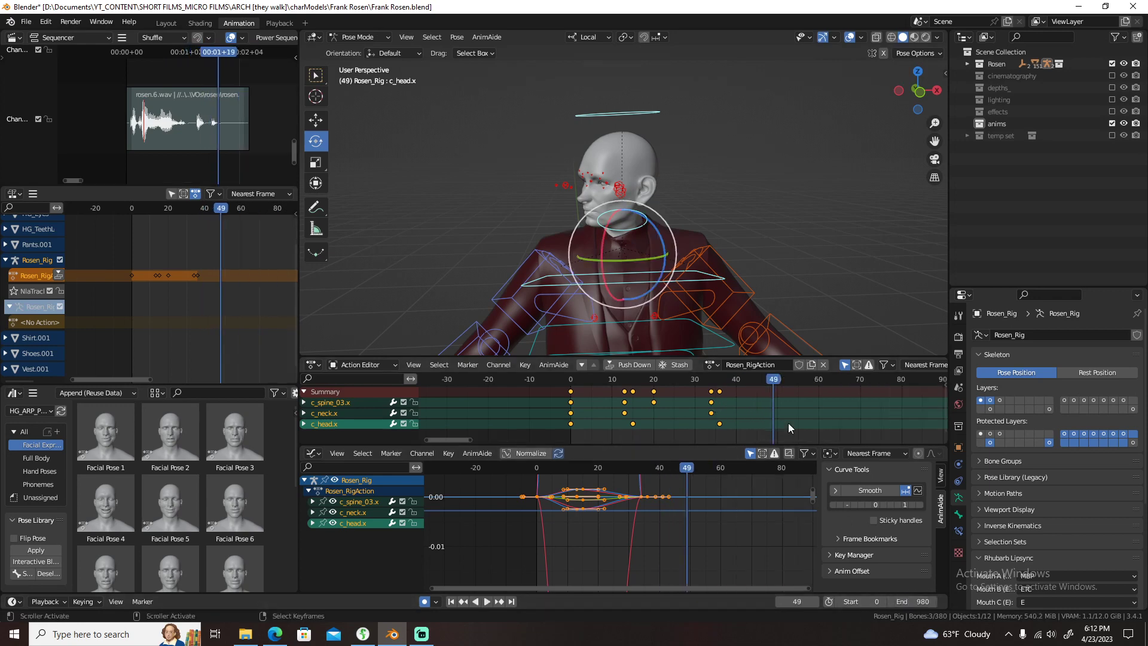
scroll(790, 428, down, 3)
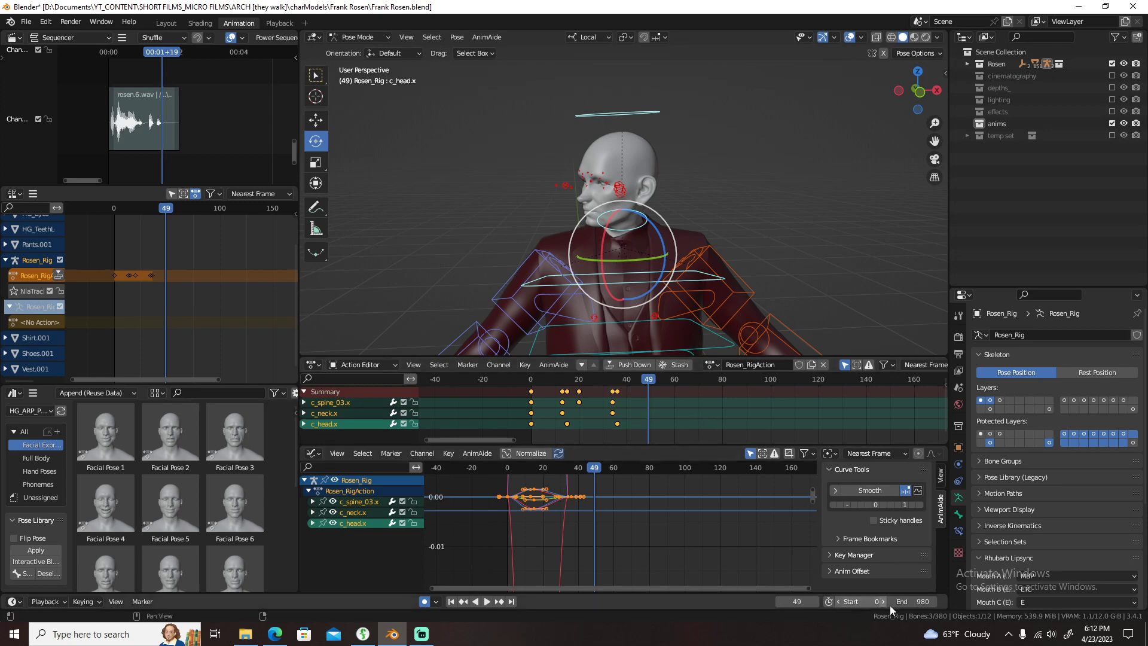
text(90)
key(Return)
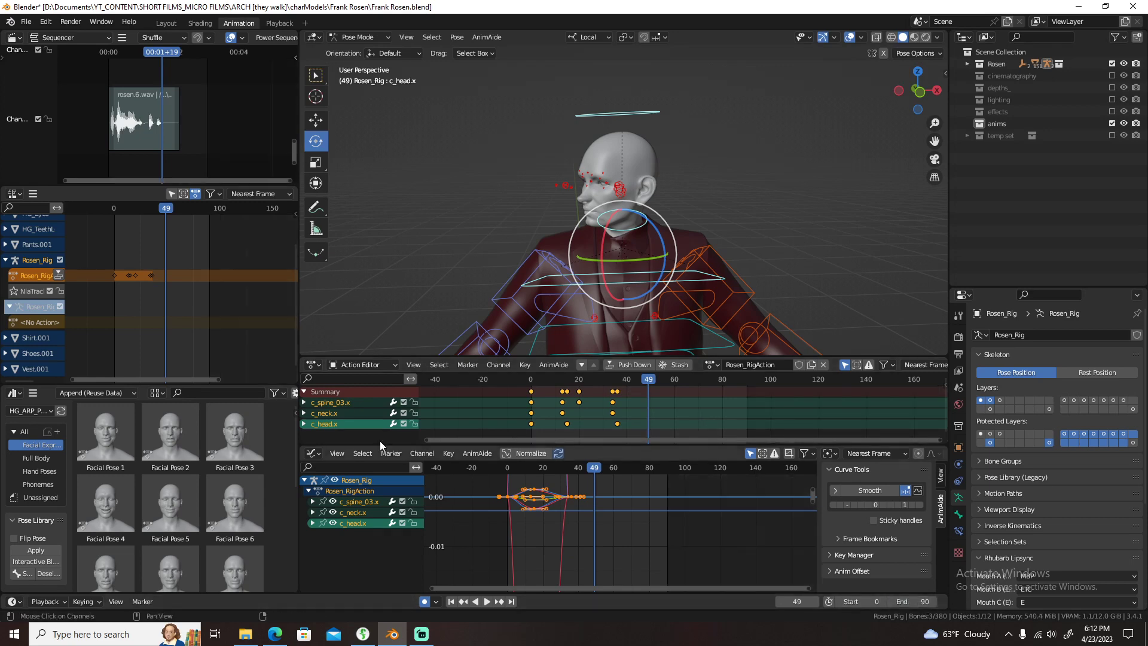
- Save Frank Rosen.blend and start playback
scroll(686, 410, up, 1)
scroll(685, 410, up, 1)
scroll(685, 410, up, 1)
scroll(685, 410, up, 1)
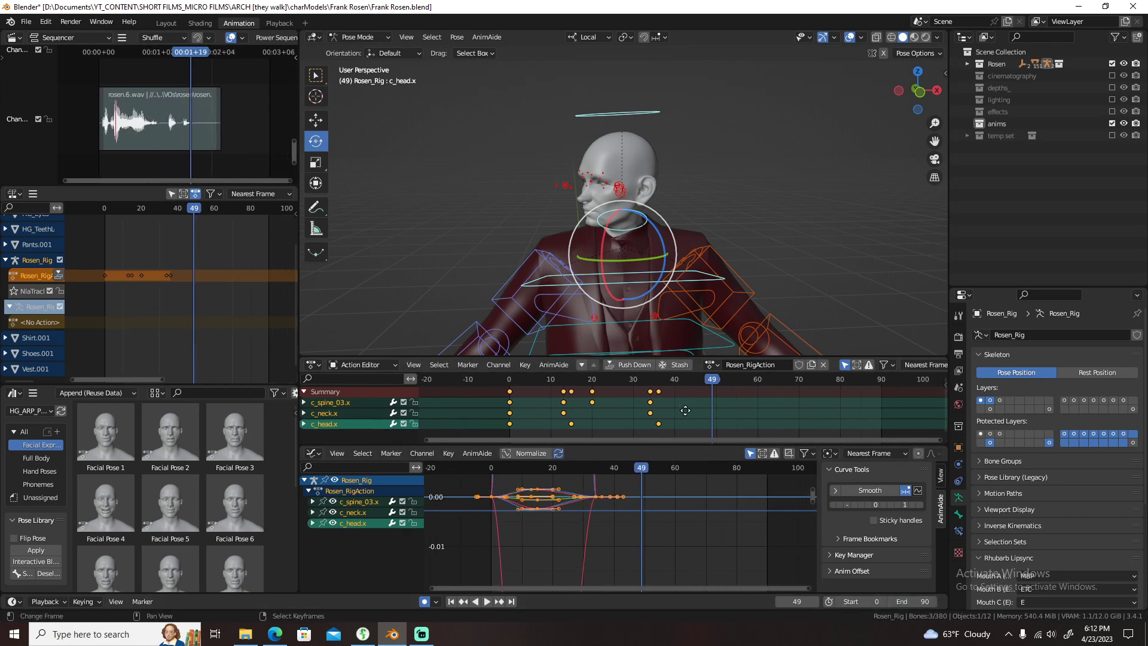
key(ctrl+s)
key(space)
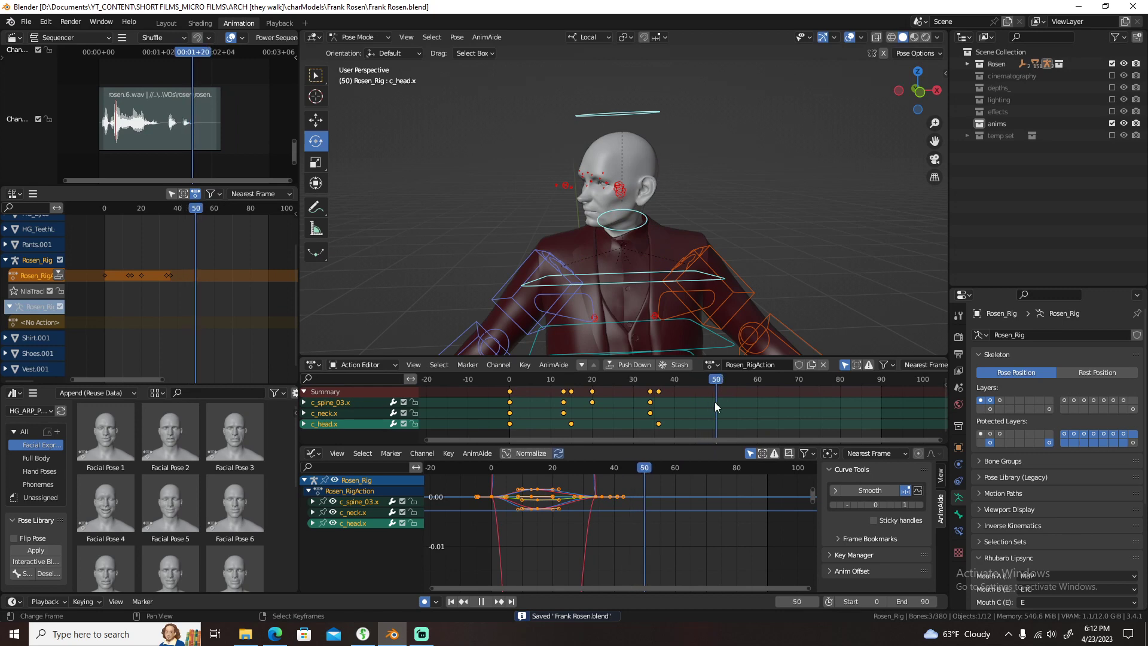
- Stop at frame 36, move 20 frames to 56, and key LocRot for the three bones
drag(716, 402, 658, 403)
key(space)
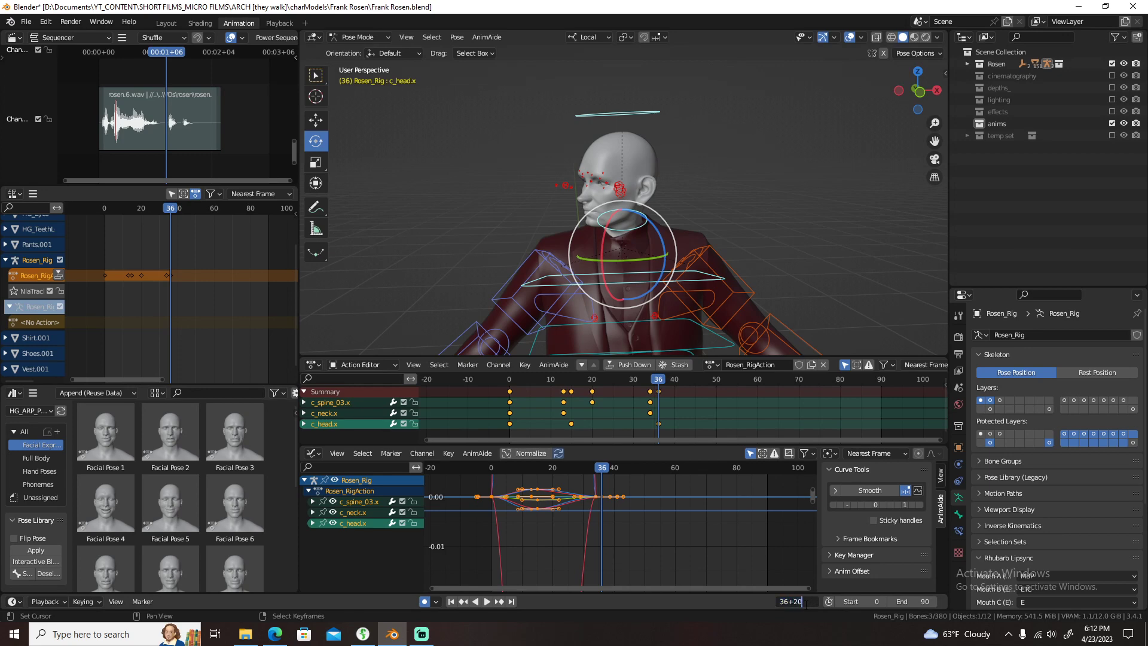
key(Return)
key(i)
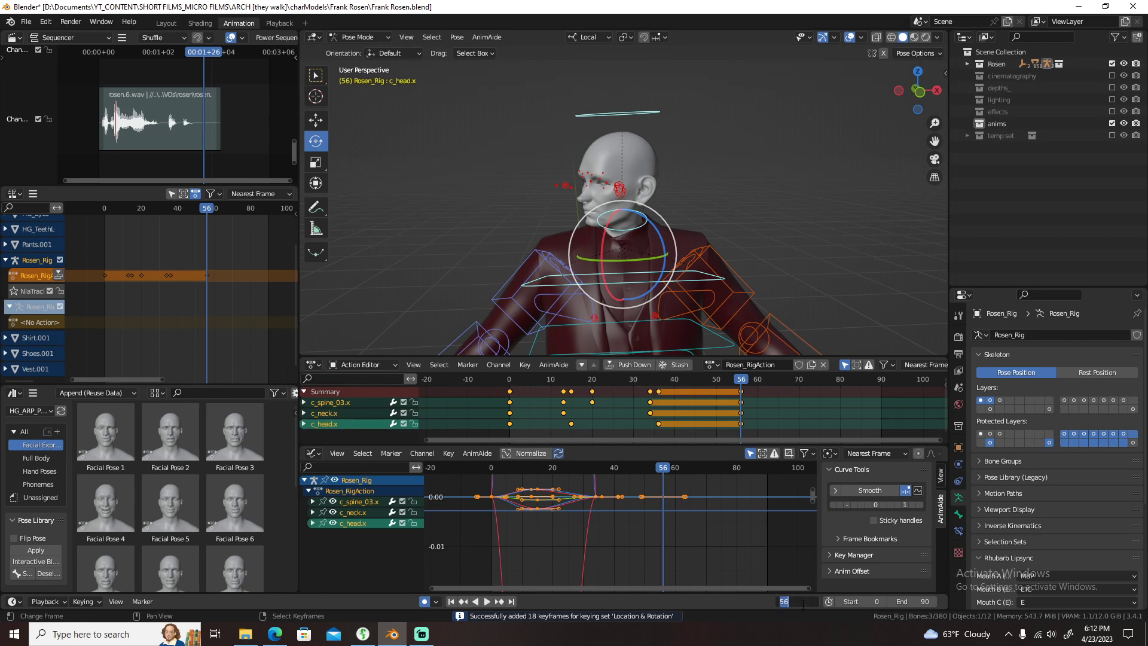
- At frame 80, clear the rotation and rotate the spine control slightly
text(24)
key(Return)
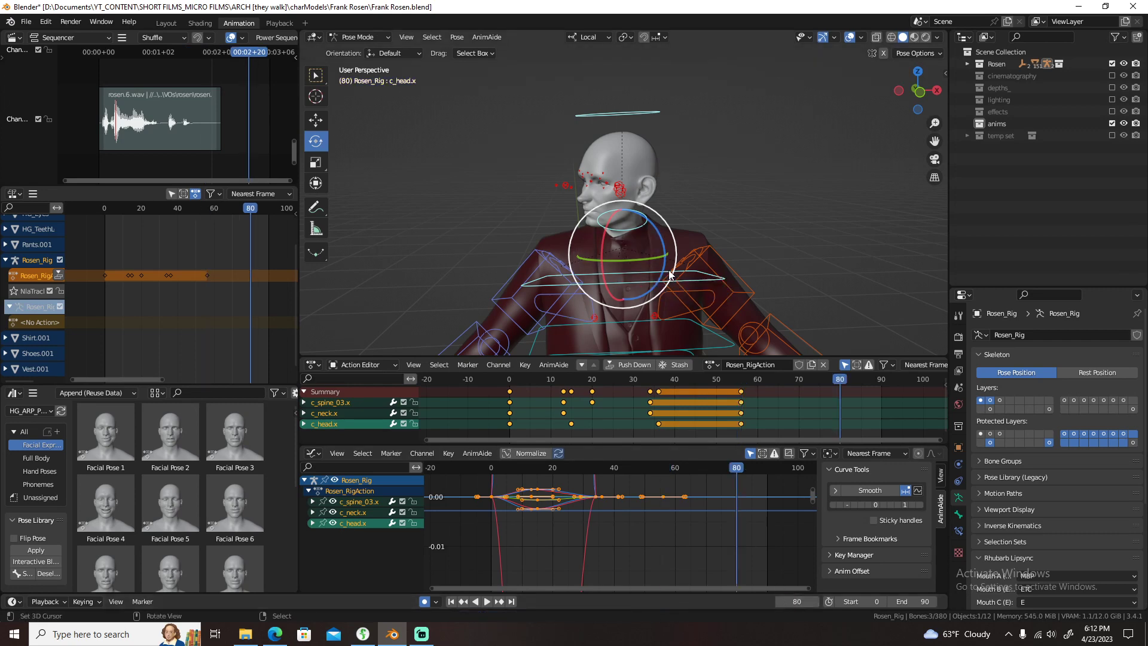
key(alt+r)
middle_drag(739, 232, 694, 258)
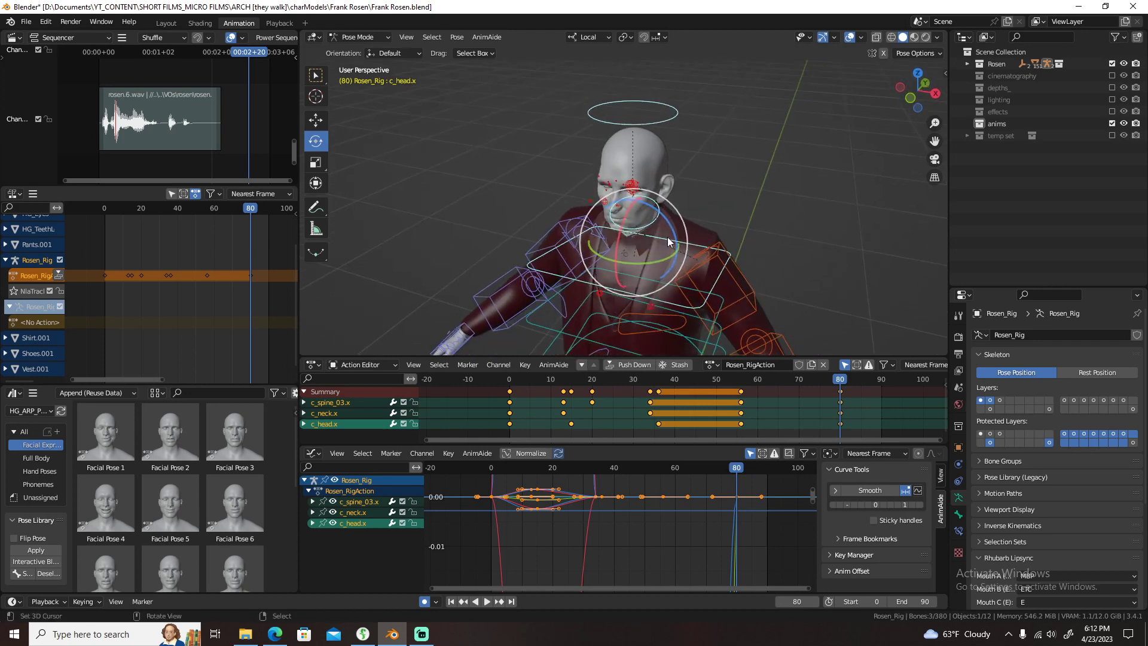
click(646, 281)
drag(639, 304, 663, 226)
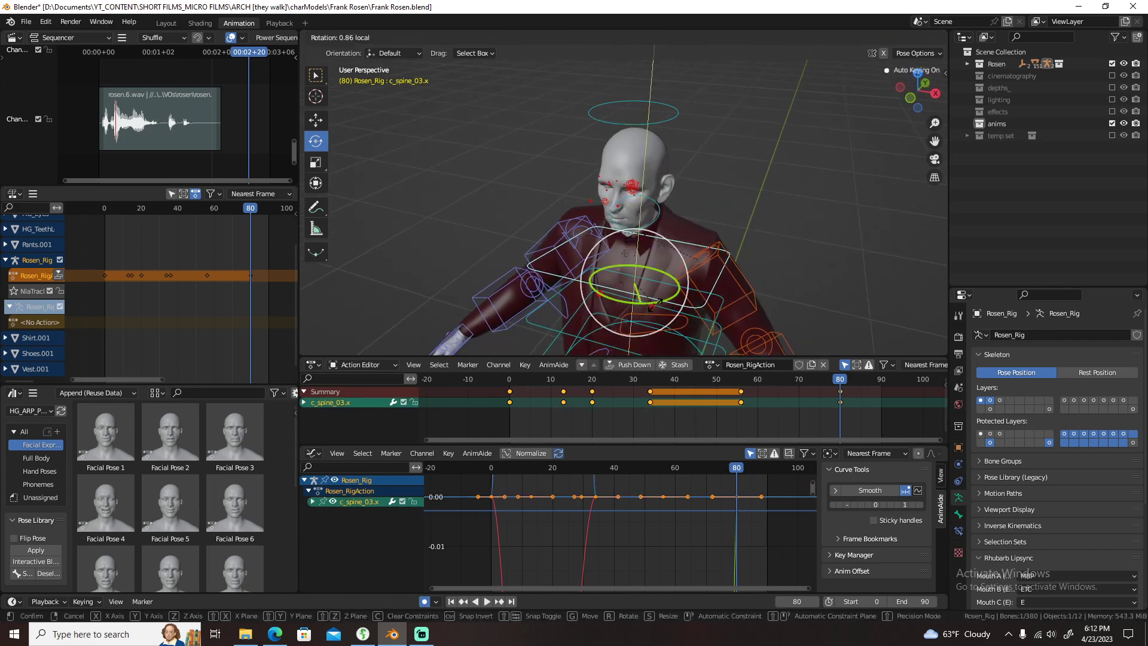
- Rotate the neck and head controls into a turned-head pose at frame 80
click(660, 216)
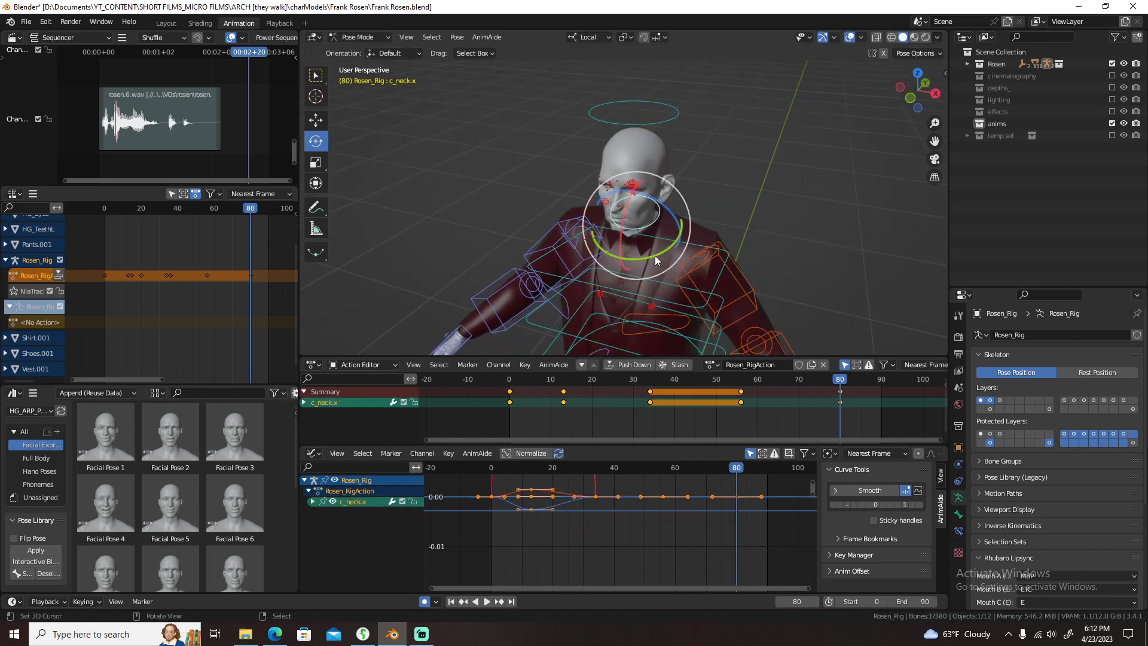
click(643, 215)
key(r)
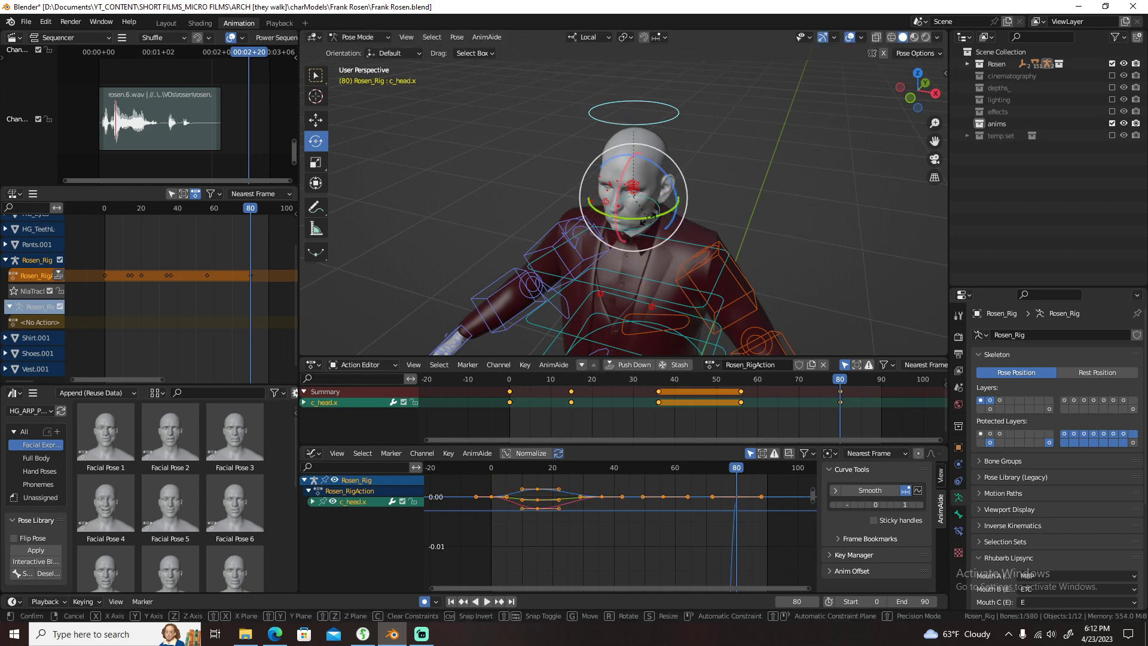
click(645, 220)
middle_drag(644, 220, 687, 206)
key(r)
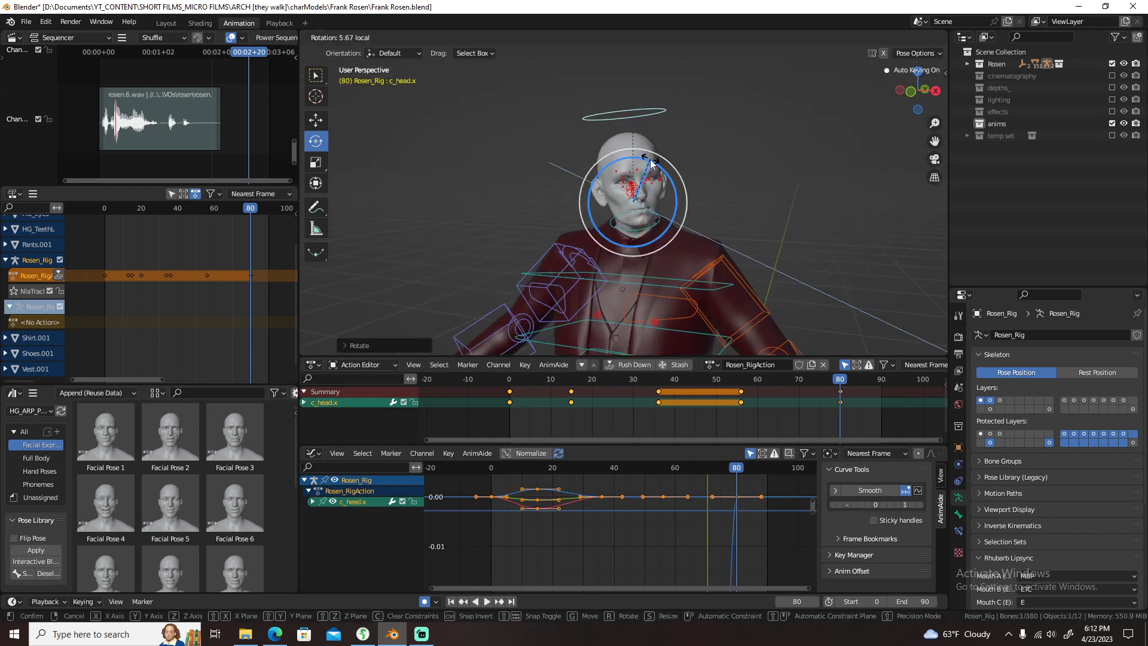
key(r)
click(654, 159)
key(r)
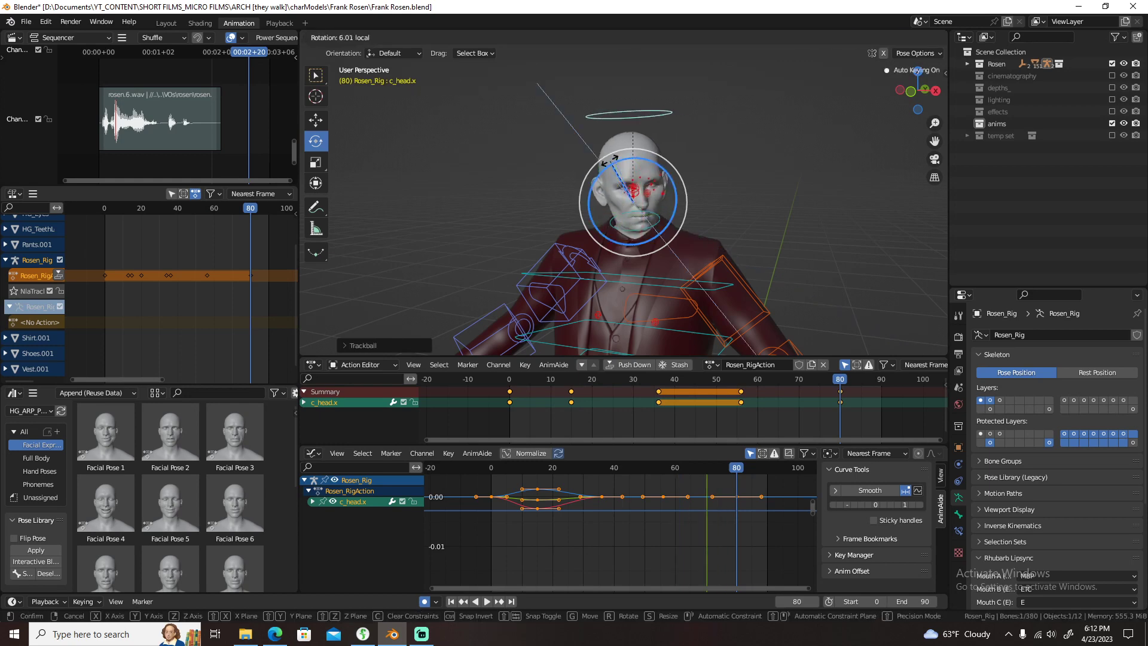
- Add an in-between head pose key at frame 63 with the tweening tools and review it
click(766, 410)
click(771, 410)
key(space)
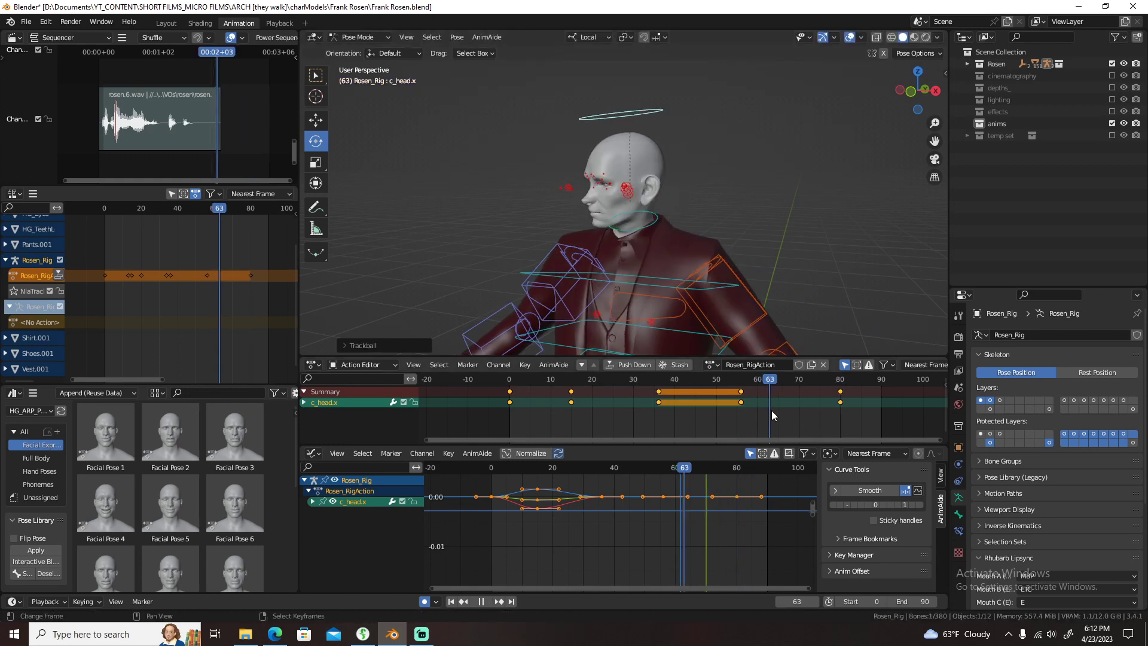
key(space)
key(n)
click(835, 134)
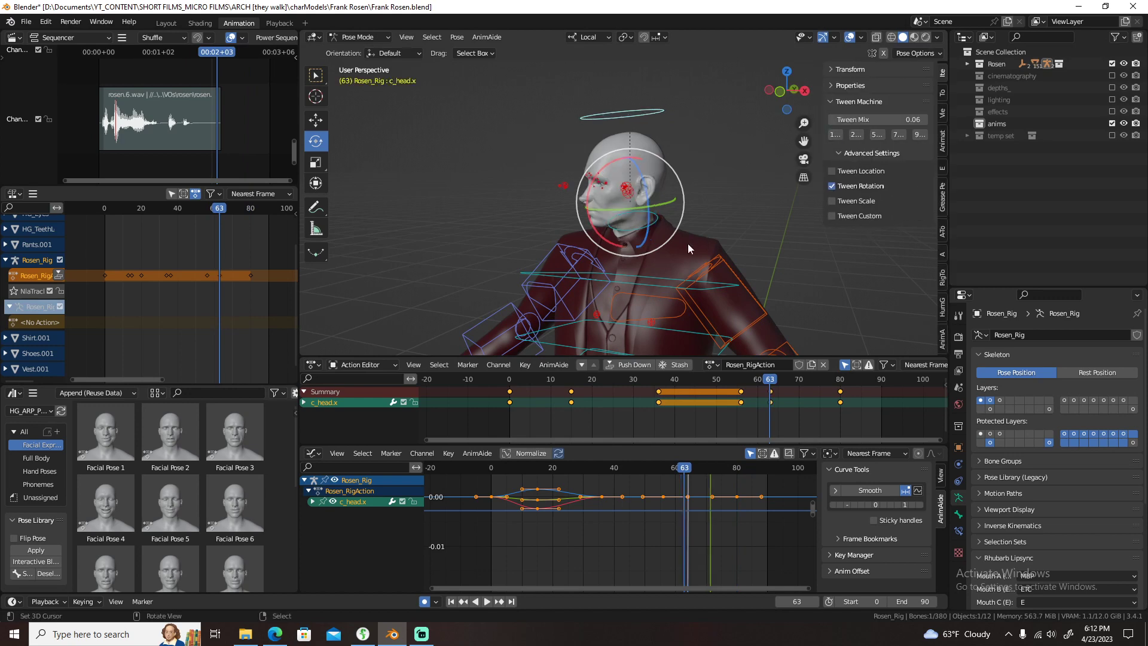
key(n)
key(space)
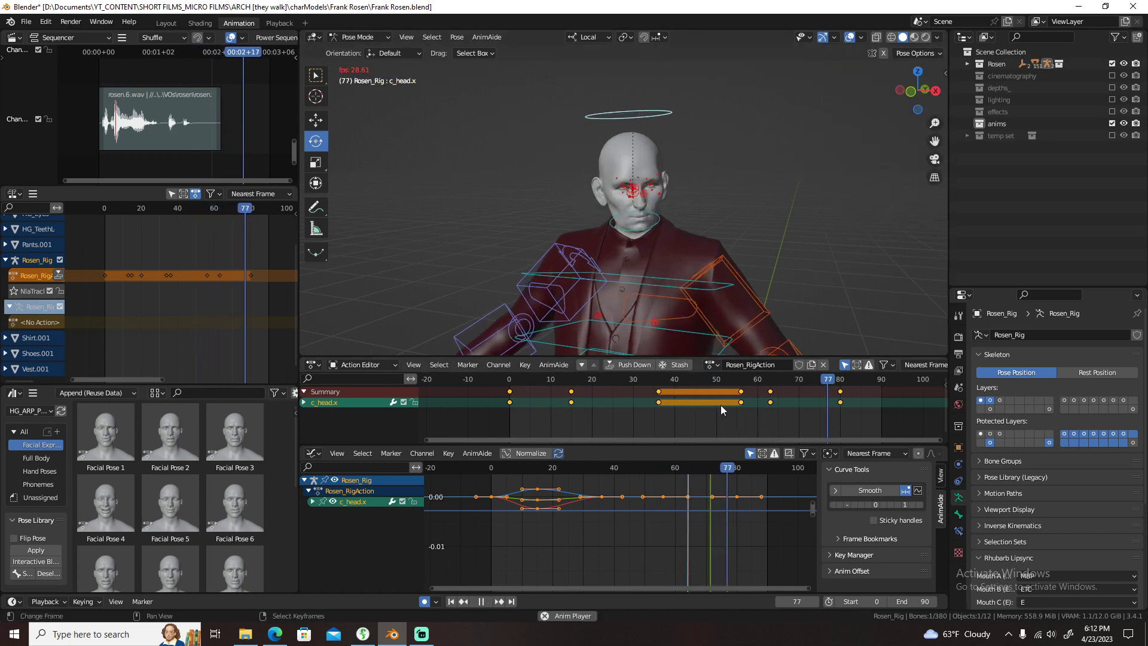
key(space)
- Move the frame 80 head keyframe to frame 90, then back to frame 85
drag(834, 423, 882, 420)
click(838, 402)
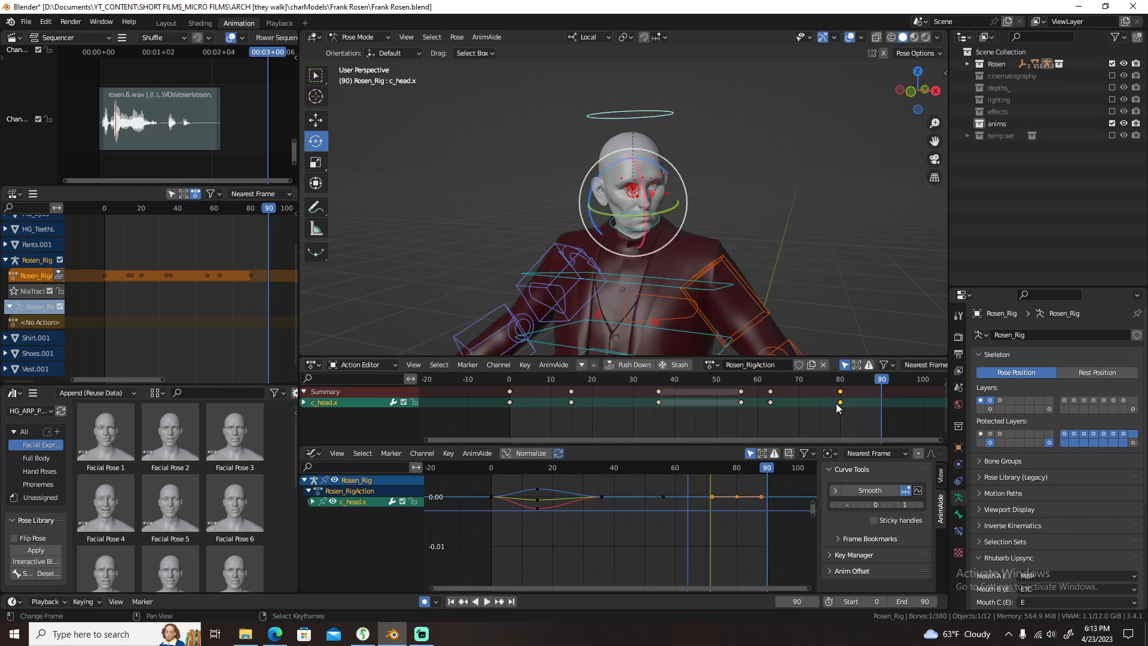
text(g10)
key(Return)
key(space)
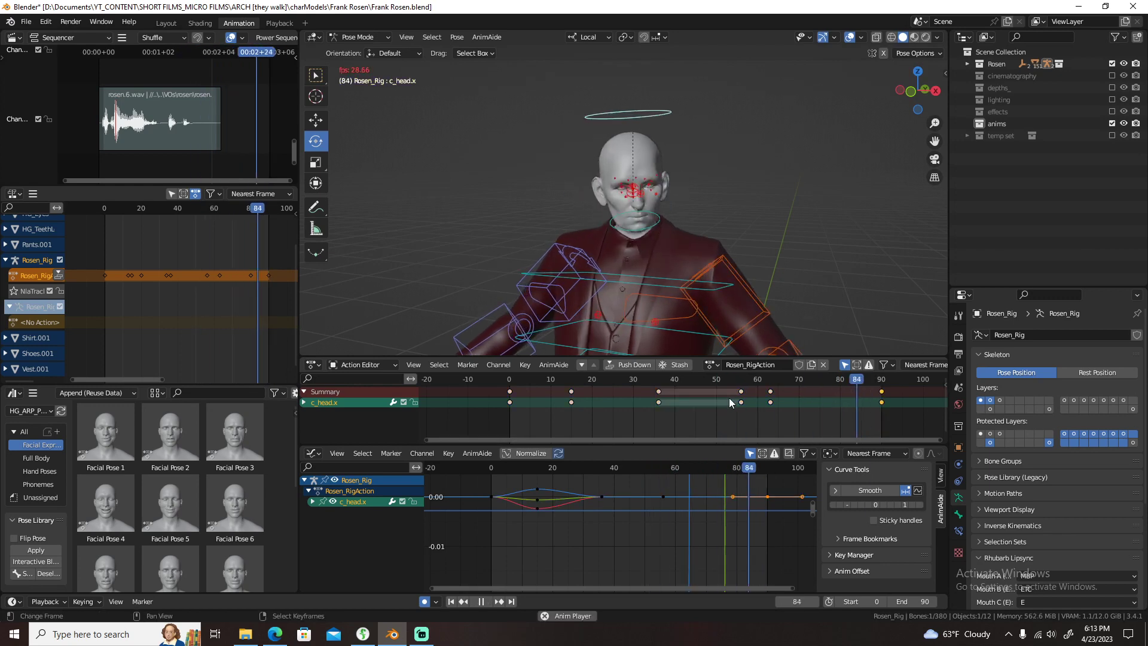
key(g)
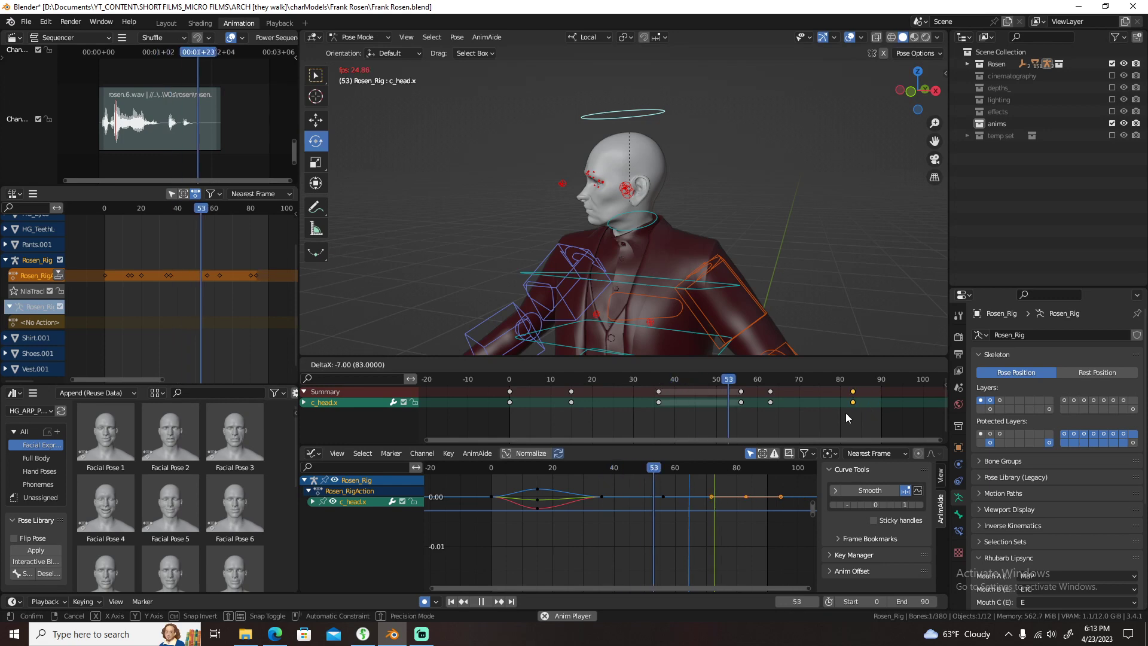
key(space)
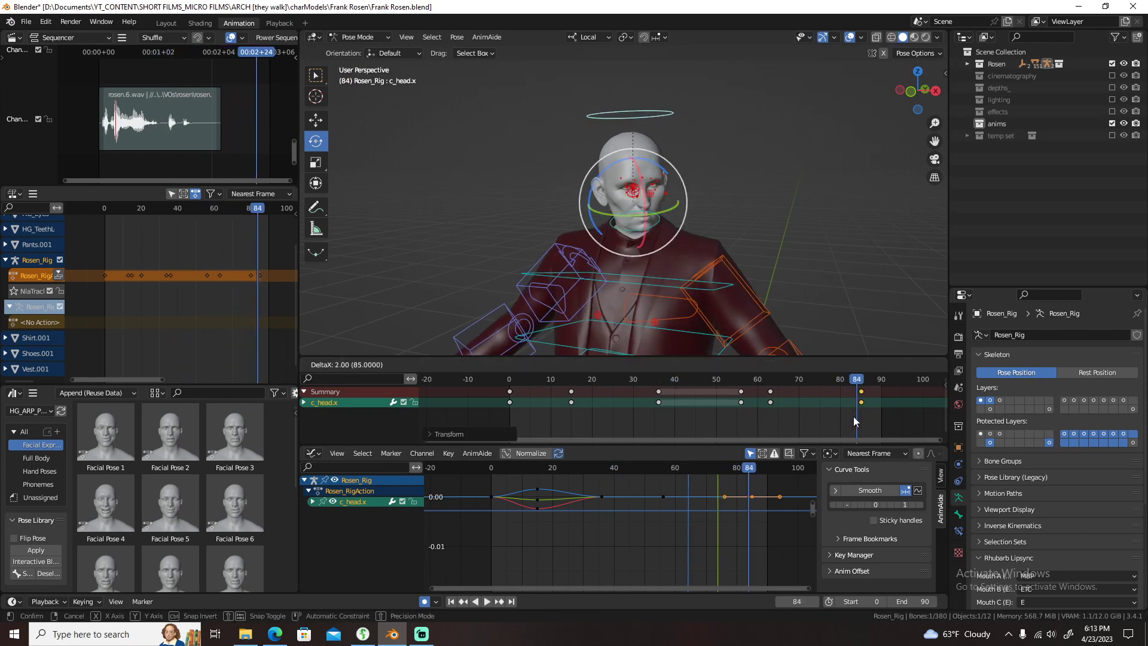
click(853, 416)
- Shift the frame 63 head keyframe to around frame 67 and play it back
shift+click(770, 402)
key(g)
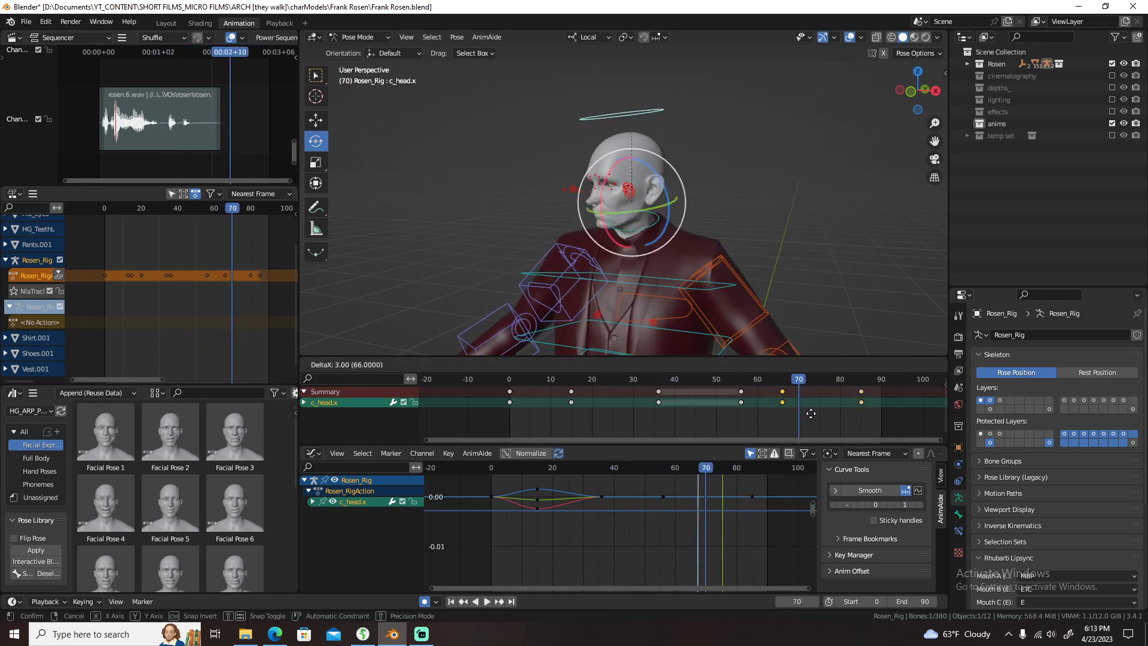
click(813, 413)
key(space)
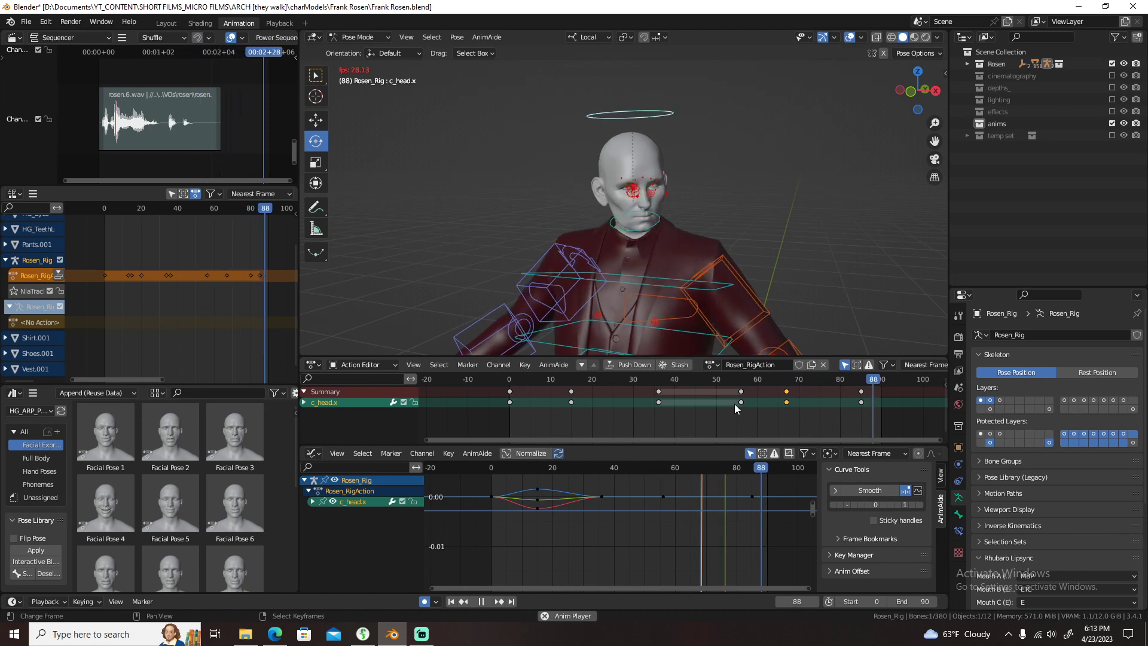
key(Escape)
- Add an in-between key for the spine and neck controls at frame 66
click(638, 275)
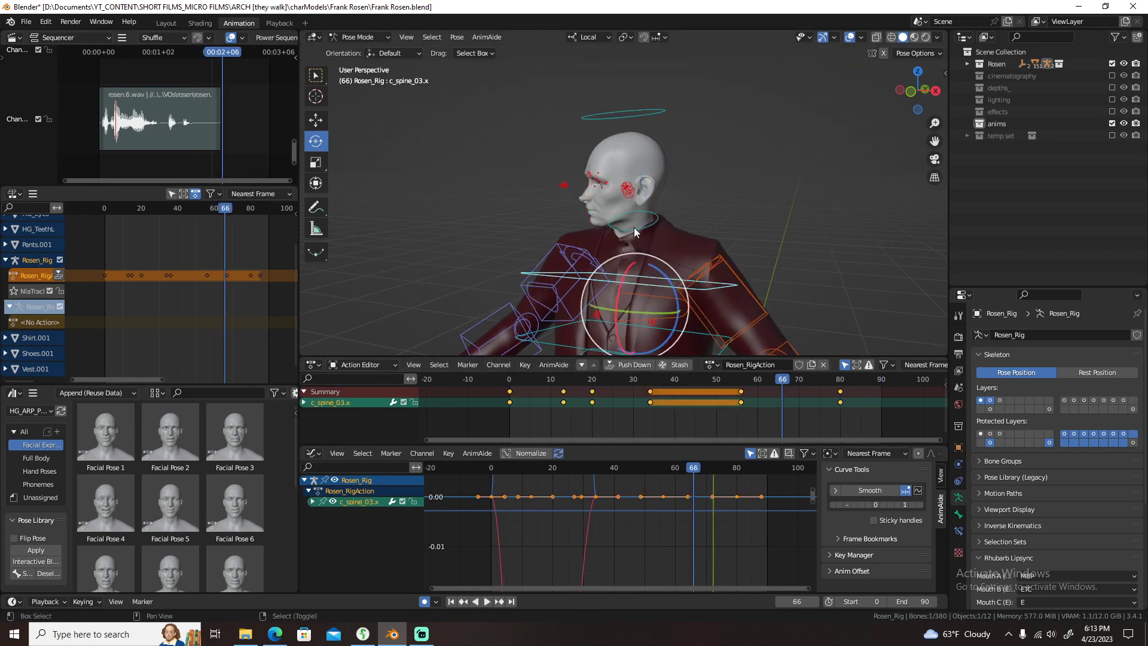
shift+click(634, 227)
key(n)
click(835, 117)
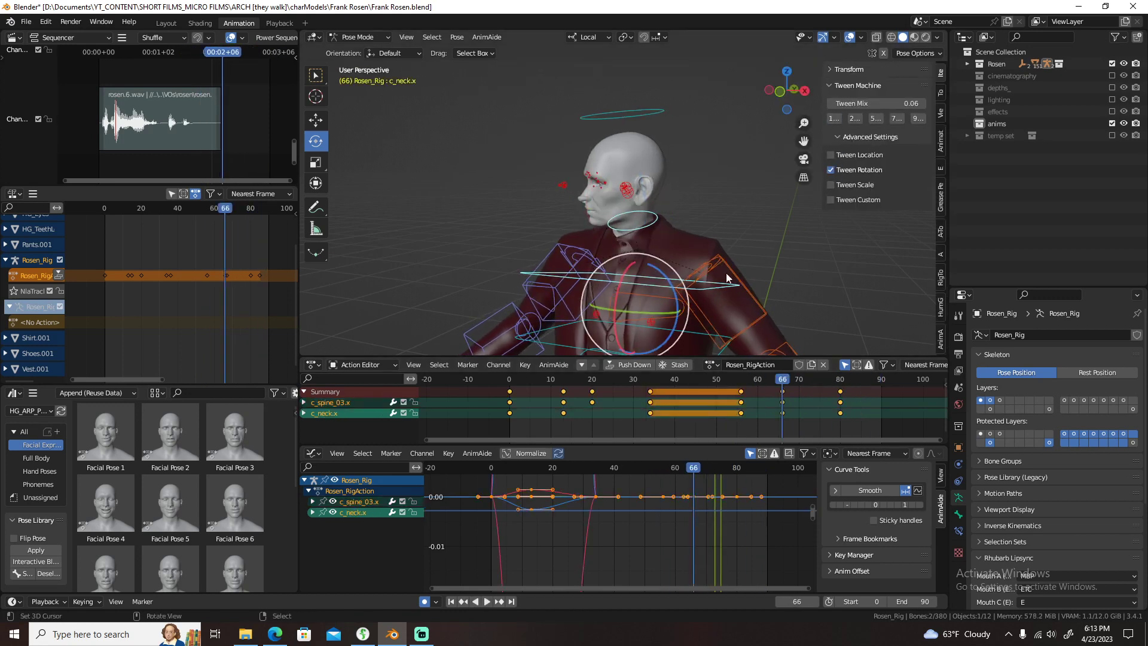
key(n)
- Slide the new neck and spine key to frame 65
click(790, 415)
drag(791, 415, 799, 415)
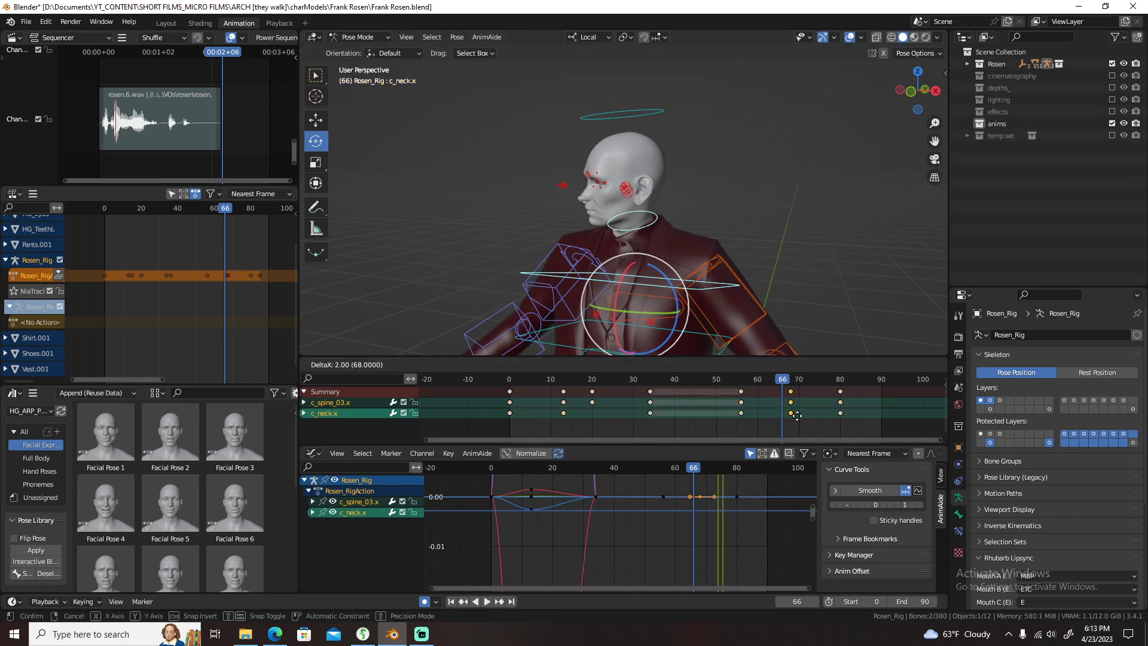
key(space)
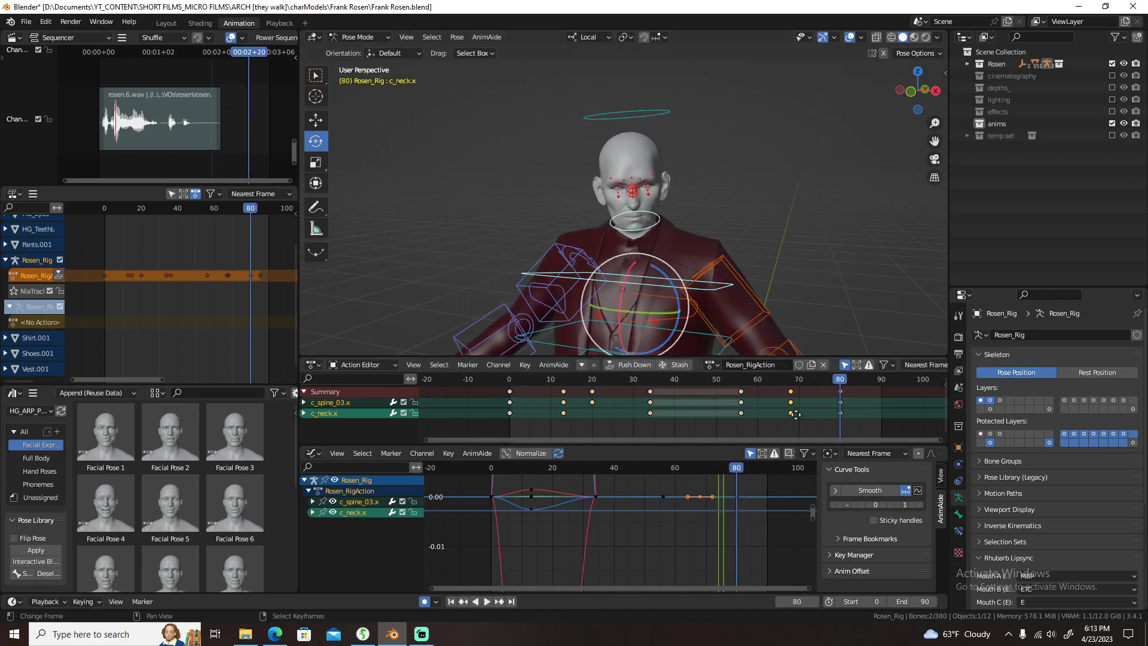
key(g)
click(731, 411)
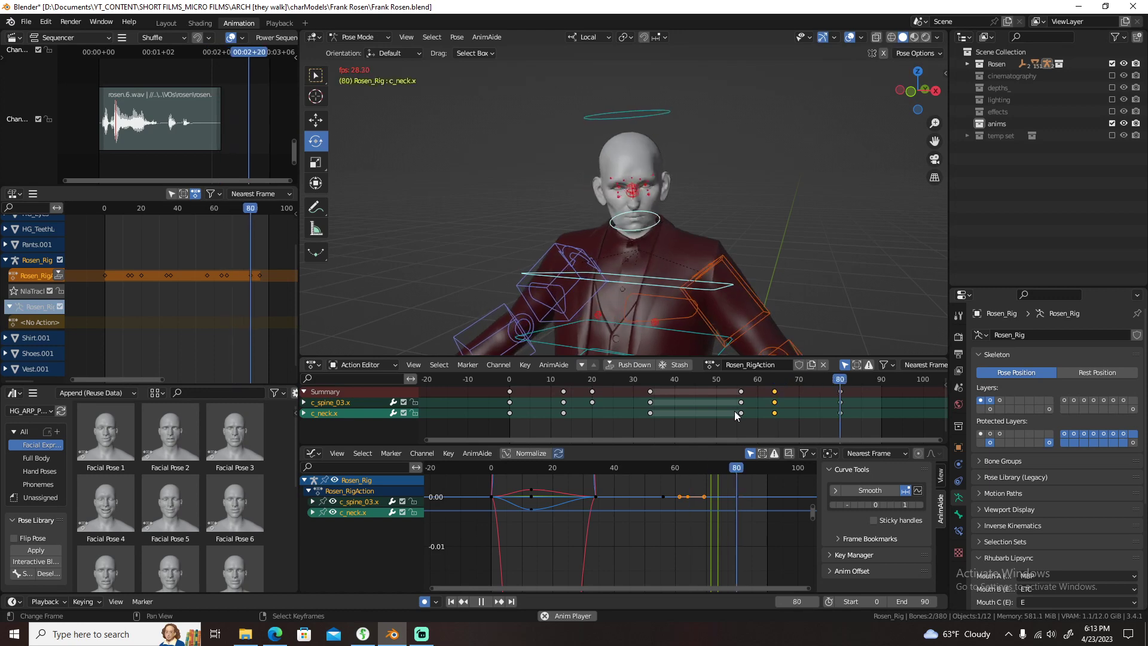
- Scrub to frame 90, stop playback, and select the head control
drag(830, 418, 882, 412)
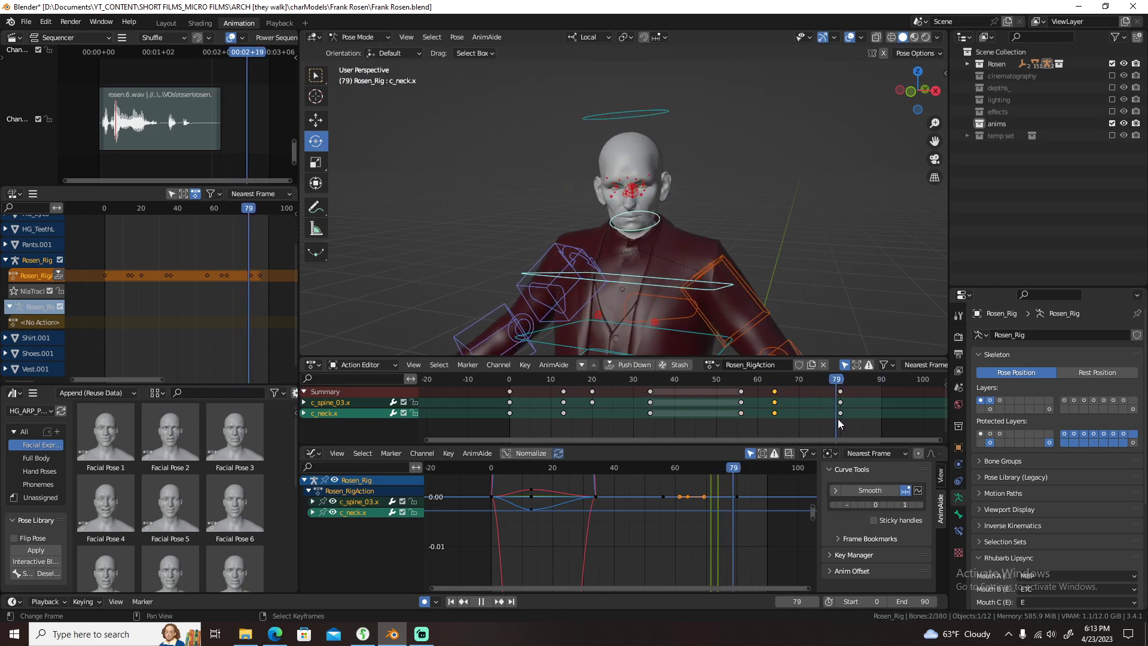
key(space)
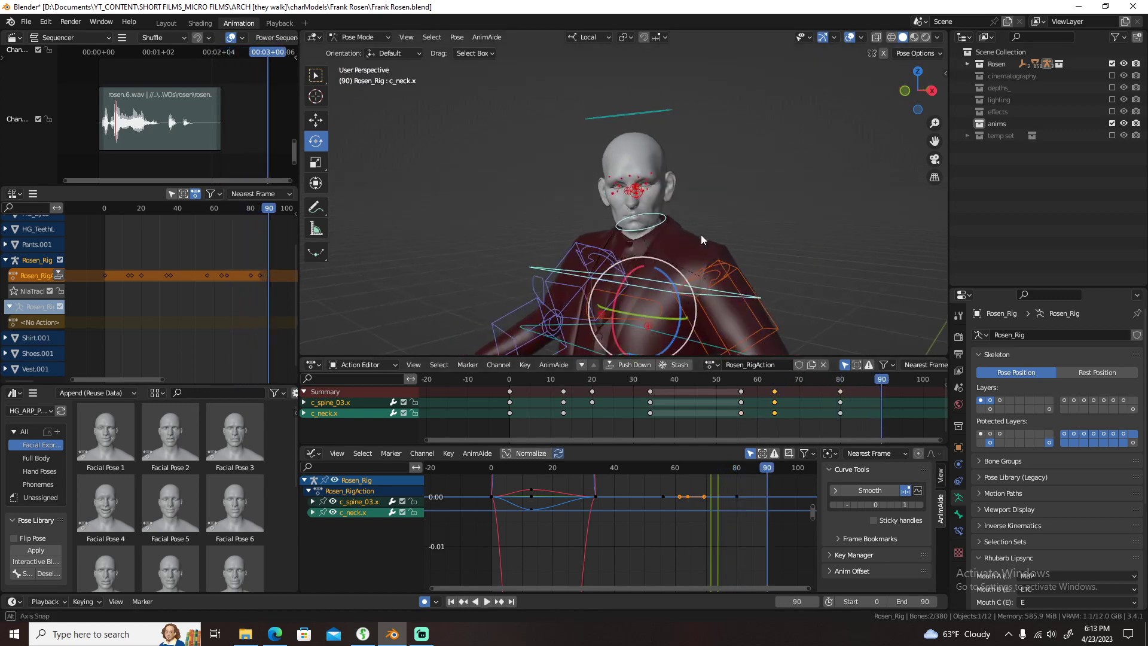
click(656, 115)
middle_drag(656, 115, 708, 227)
- Trackball-rotate the c_head.x control and key the head turn at frame 90
key(r)
key(r)
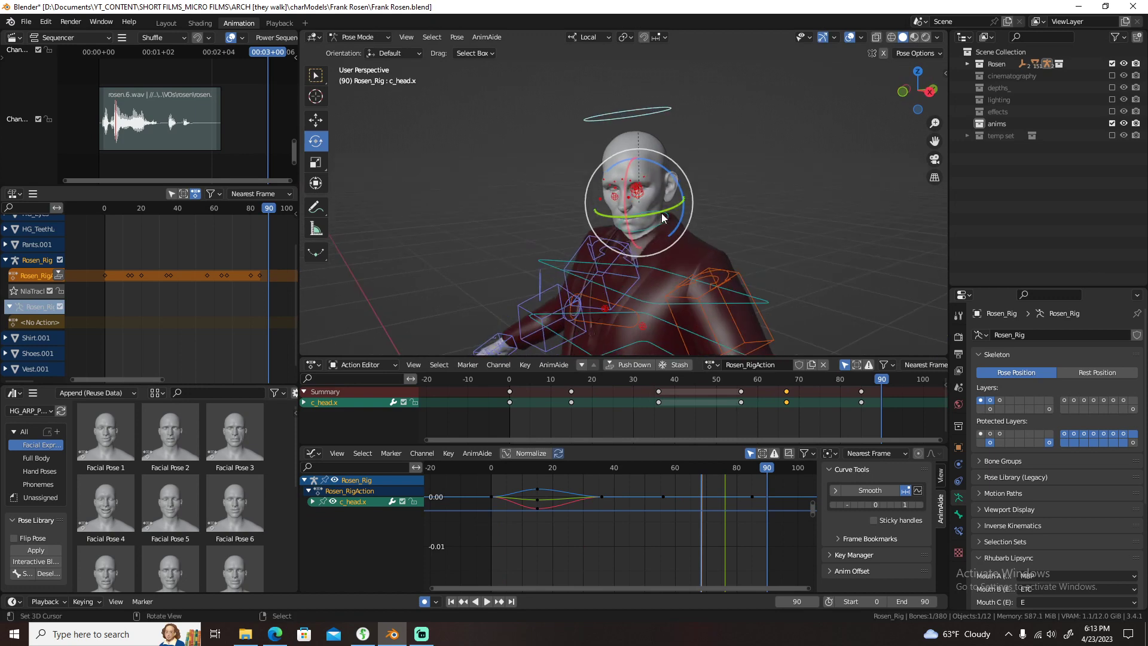
click(666, 218)
key(r)
key(r)
key(Return)
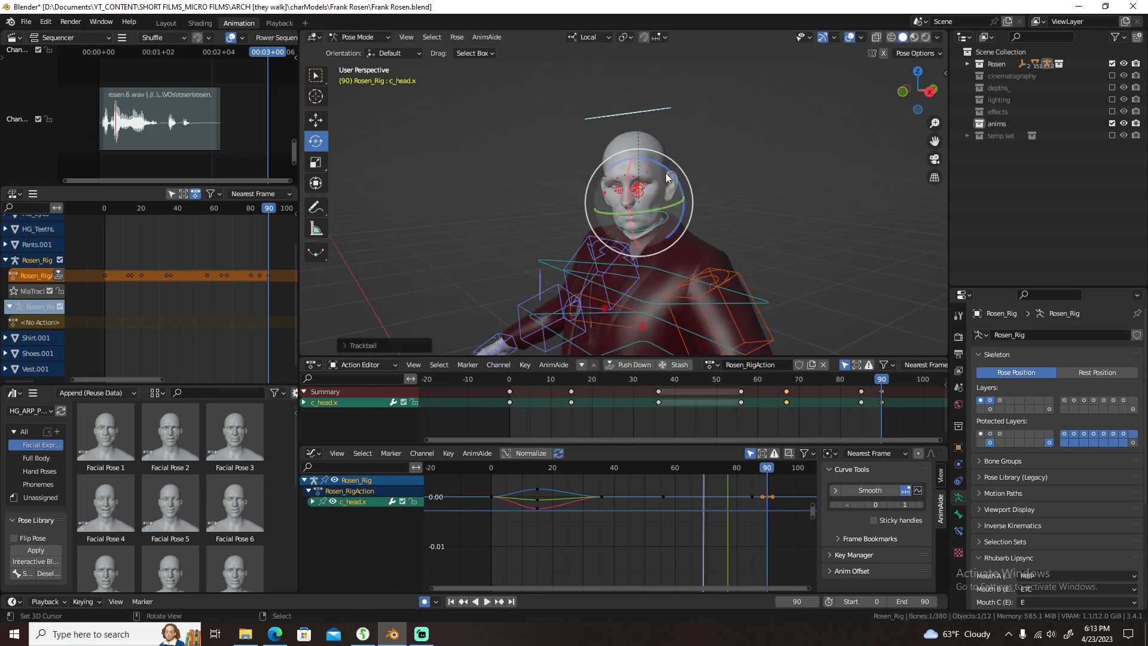
mouse_move(840, 383)
mouse_down()
mouse_move(872, 417)
mouse_move(857, 415)
mouse_up()
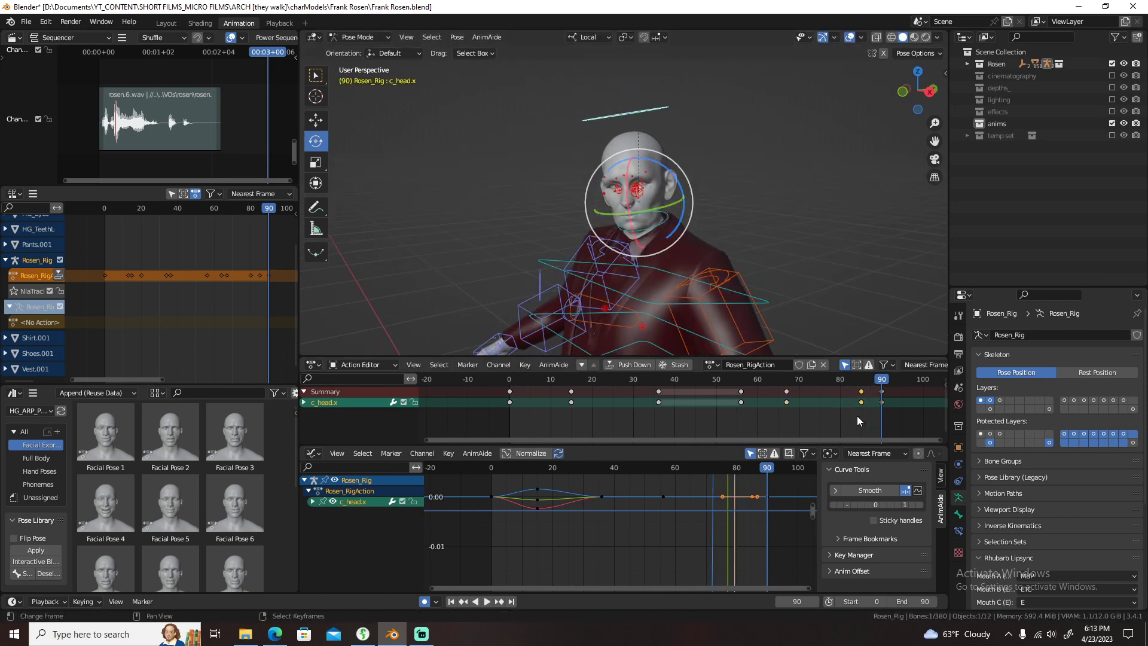
key(space)
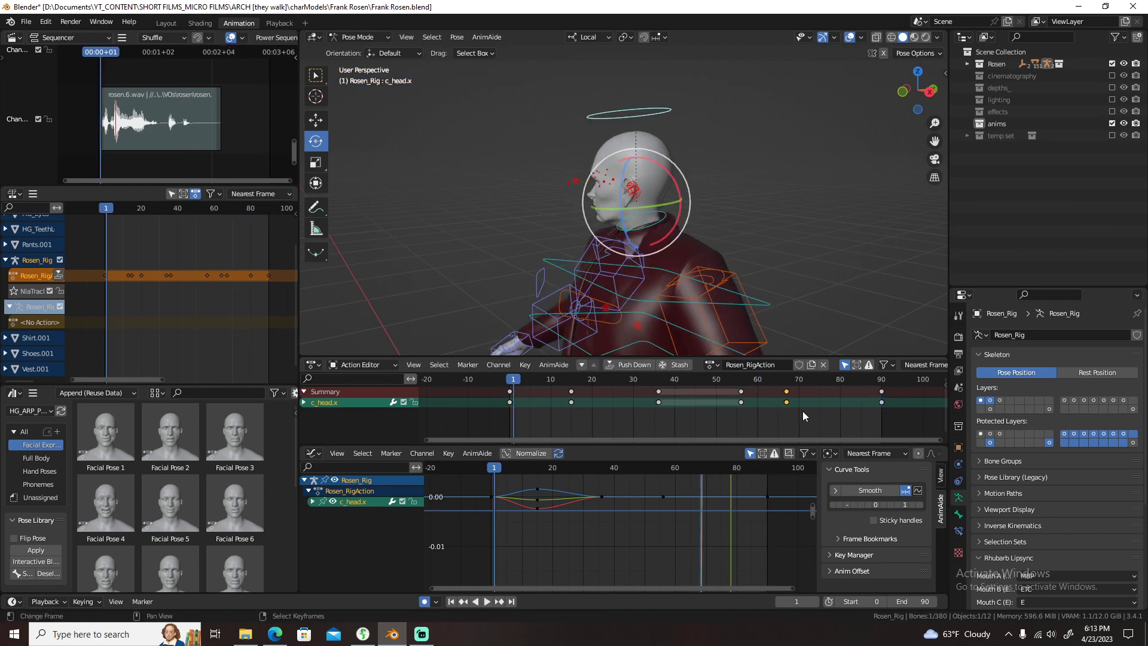
- Move the selected head hold keys earlier so the hold ends near frame 52
key(g)
click(816, 411)
key(space)
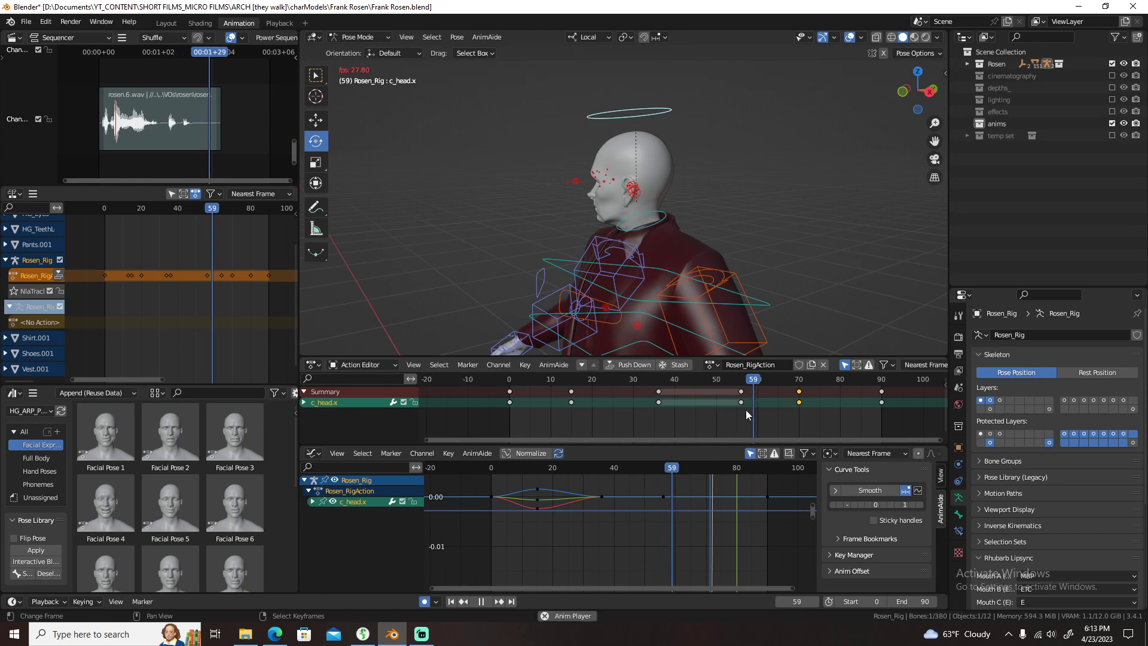
key(space)
drag(712, 402, 703, 403)
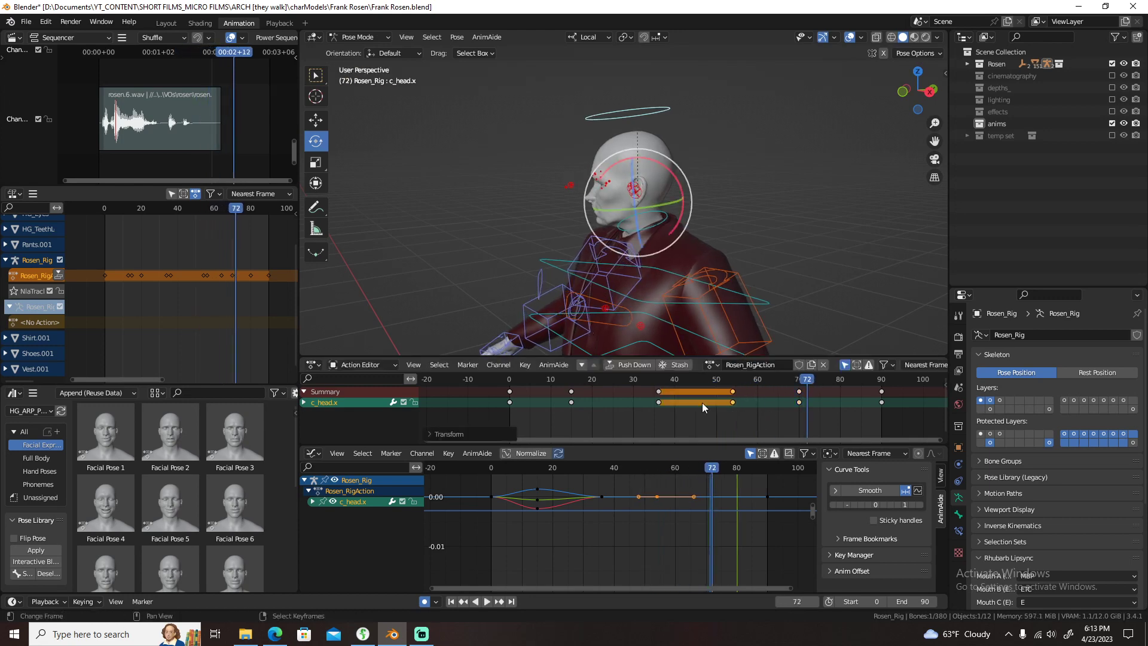
key(ctrl+z)
key(ctrl+z)
key(ctrl+z)
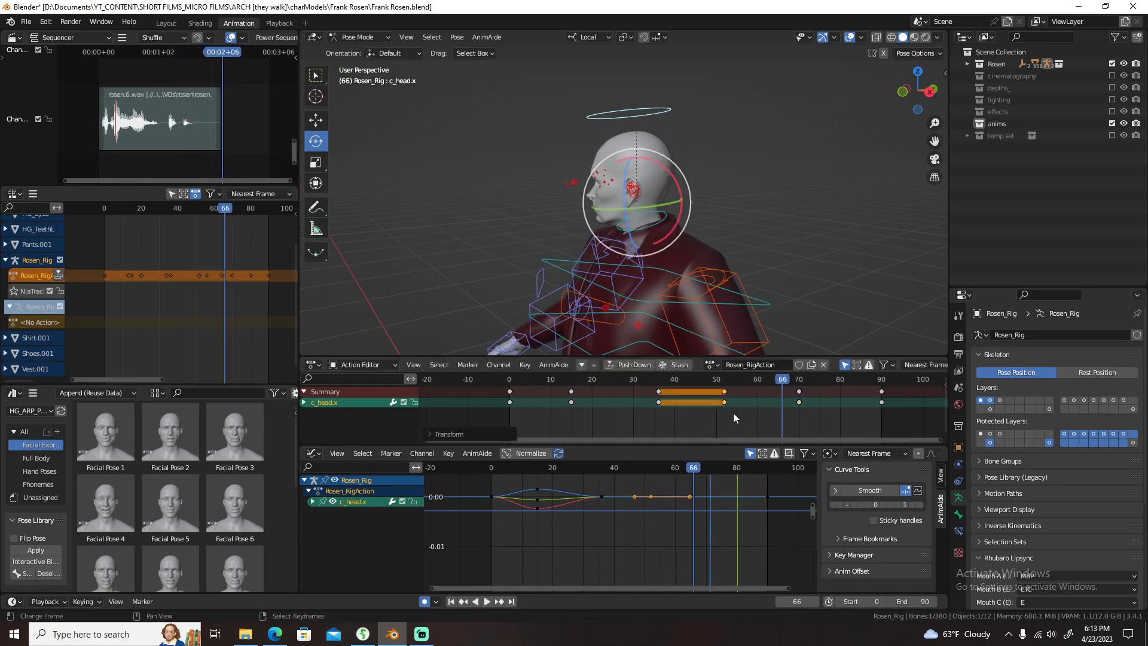
drag(735, 418, 725, 412)
key(n)
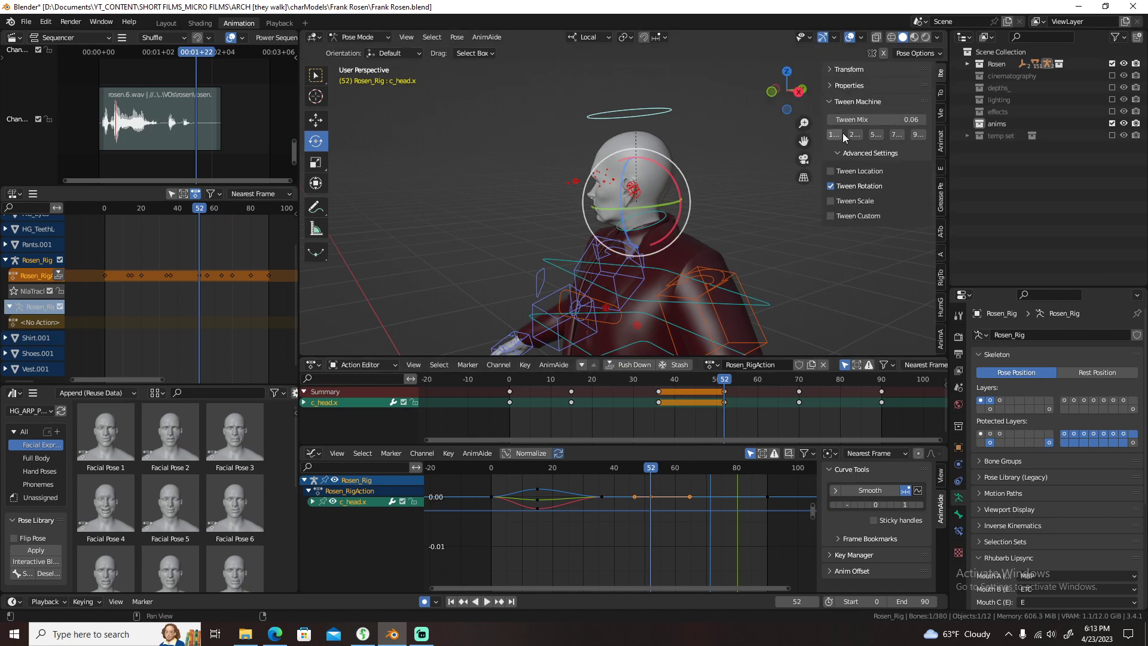
key(n)
- Replay the head turn from frame 31 and from the start to review timing
click(637, 404)
key(space)
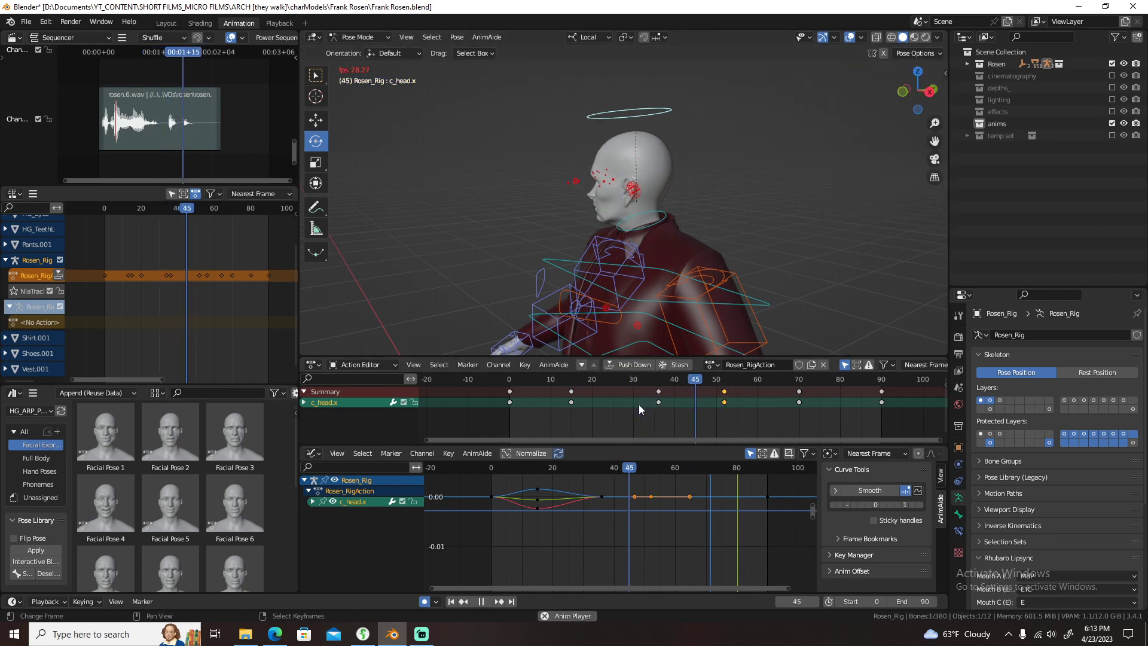
click(520, 396)
key(space)
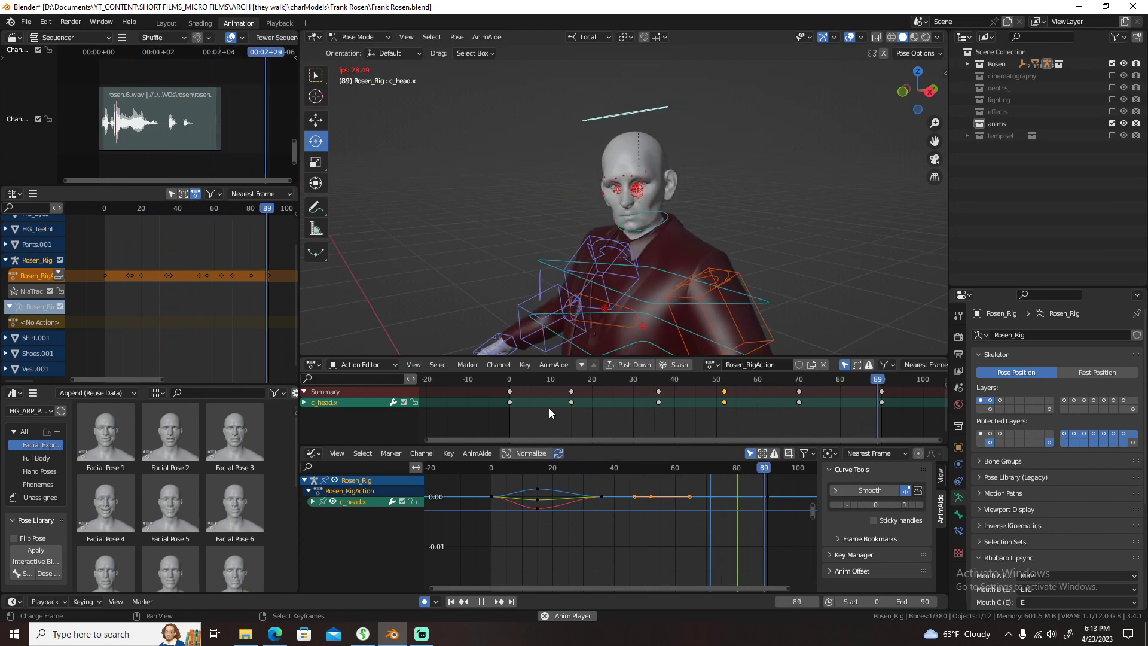
key(space)
click(648, 222)
- Add a spine and neck in-between key at frame 56 and preview it
shift+click(641, 300)
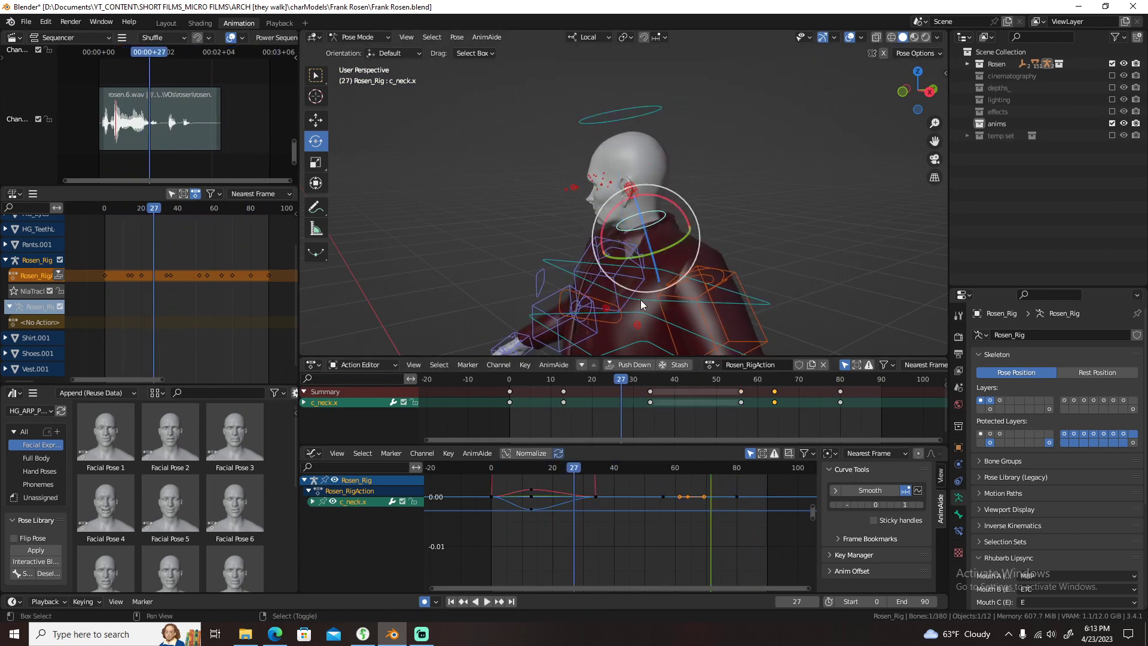
drag(683, 412, 741, 411)
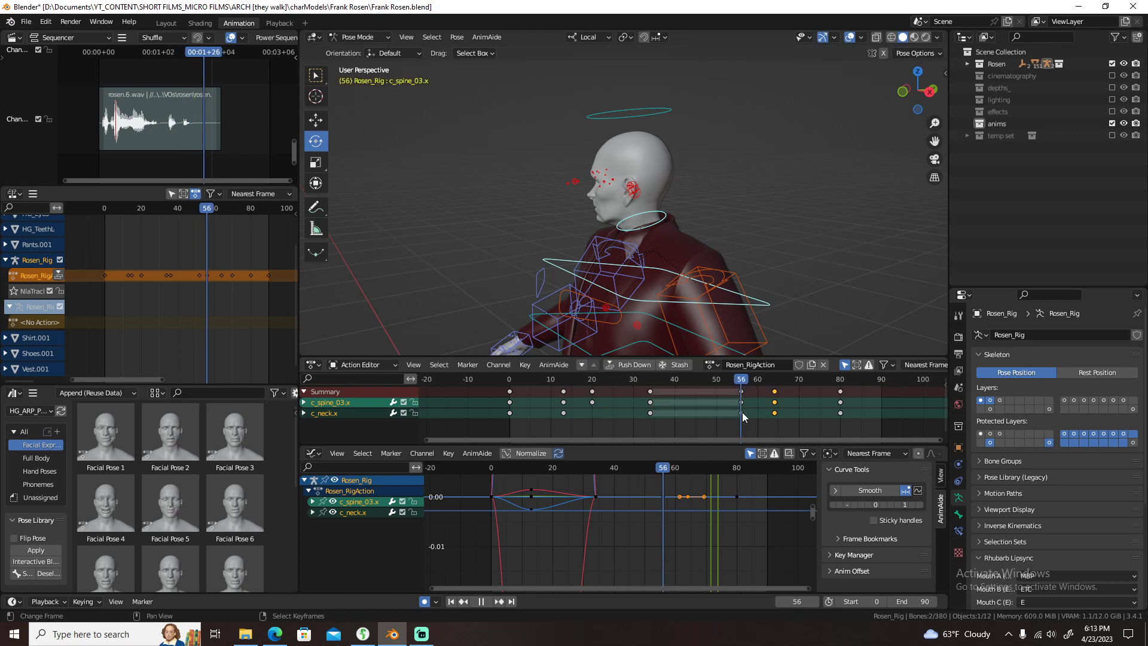
key(n)
key(i)
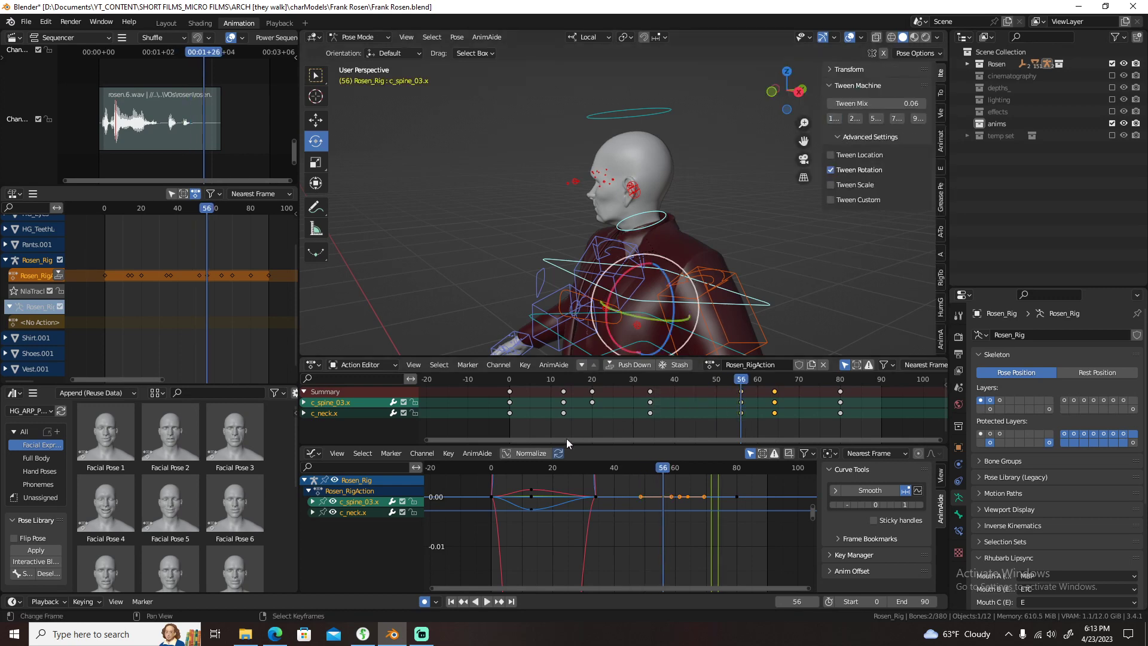
key(shift+Left)
key(space)
key(space)
key(n)
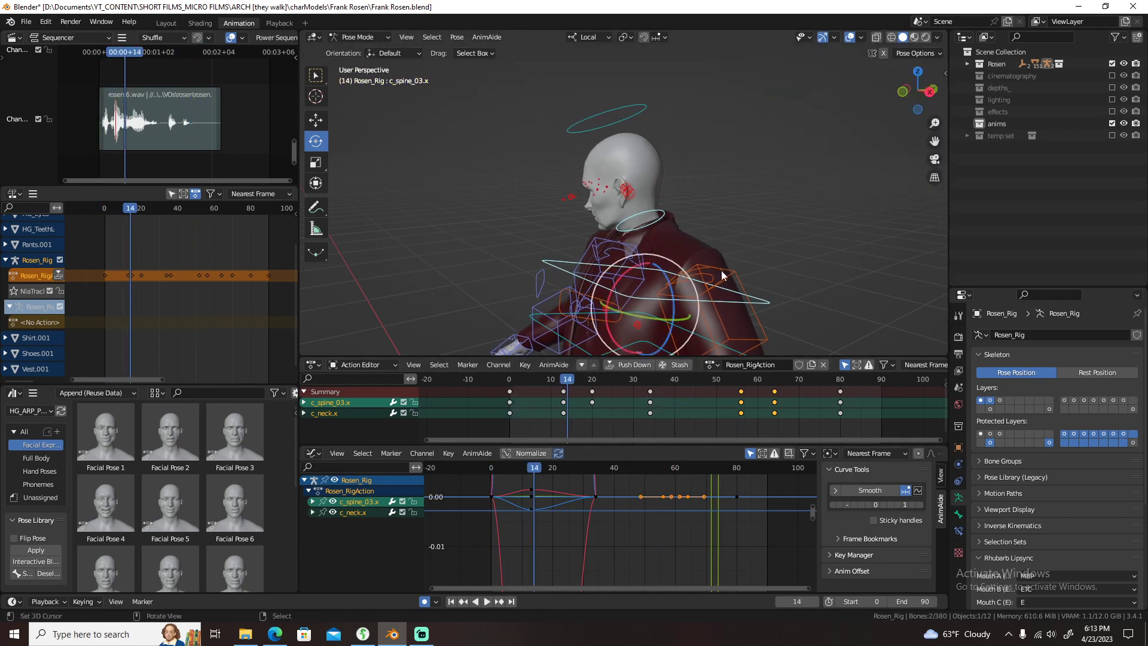
key(space)
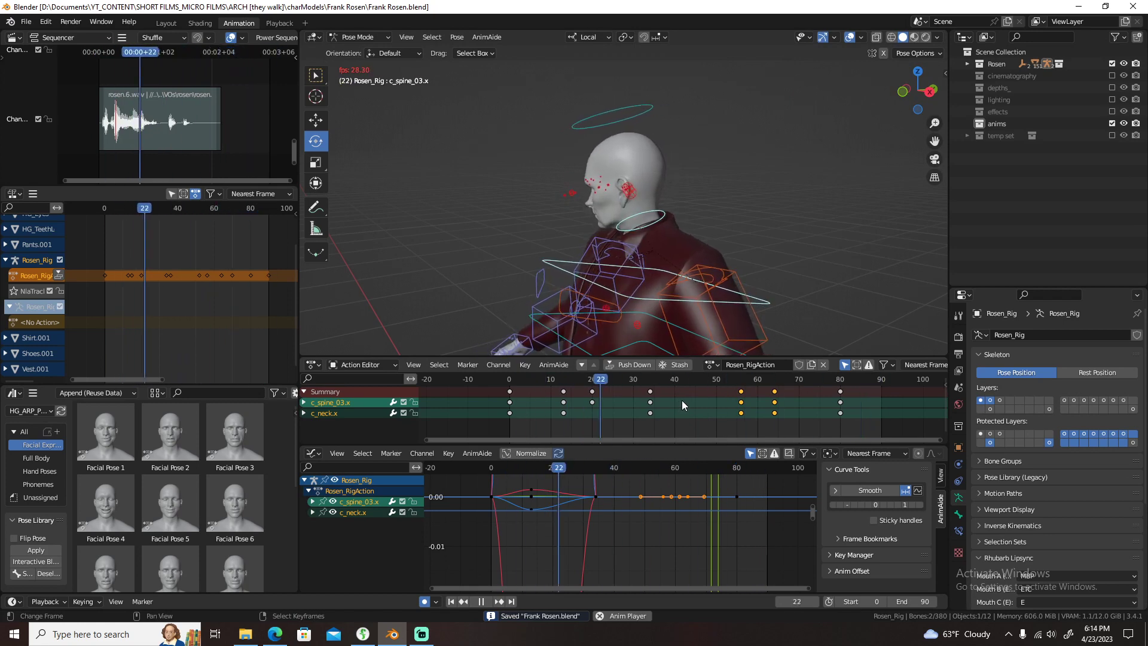
key(space)
- Move the c_head.x key from about frame 52 earlier to frame 46
click(644, 112)
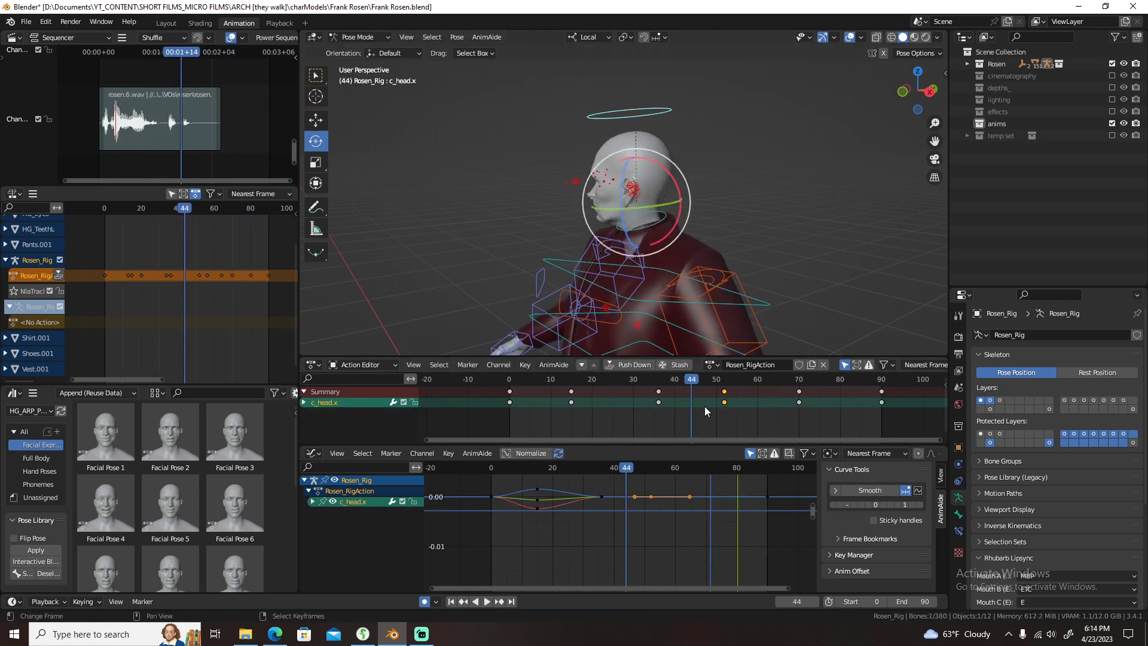
drag(711, 391, 742, 420)
key(g)
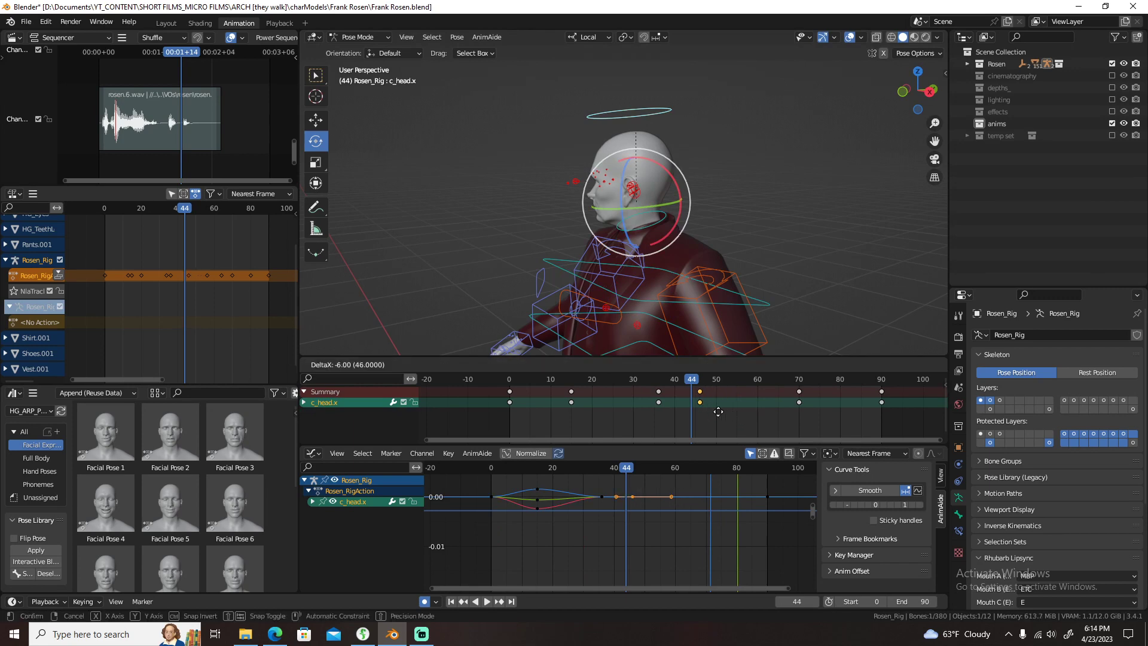
click(718, 411)
key(space)
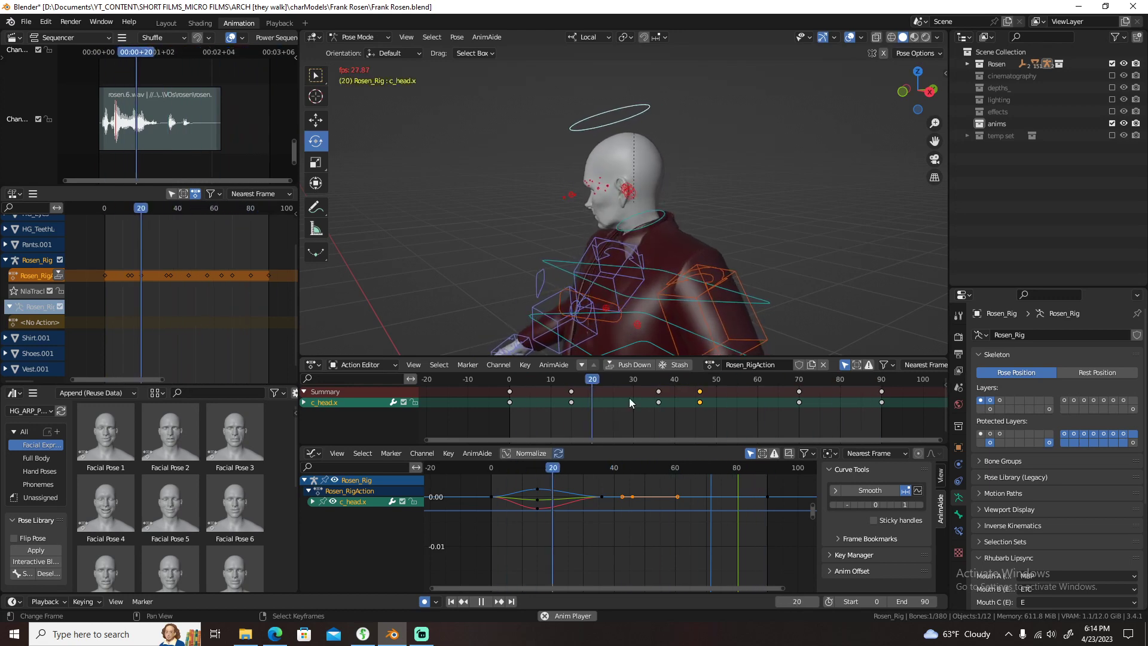
- Shift the late neck and spine keys later to frame 82 and save Frank Rosen.blend
middle_drag(658, 335, 734, 263)
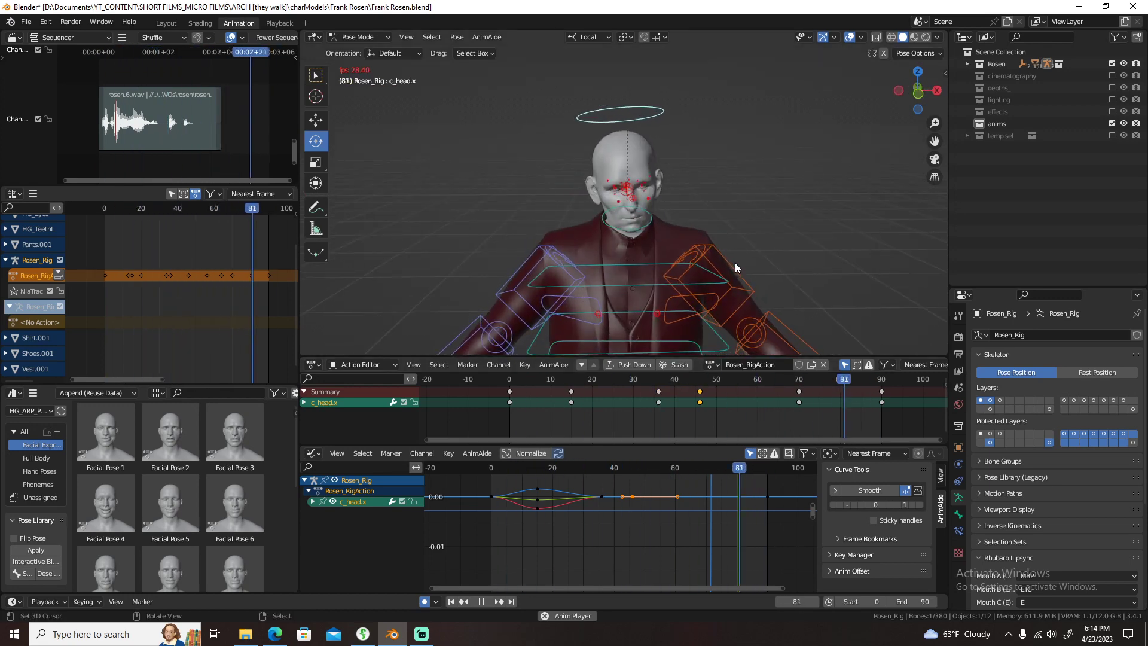
click(616, 282)
key(space)
key(space)
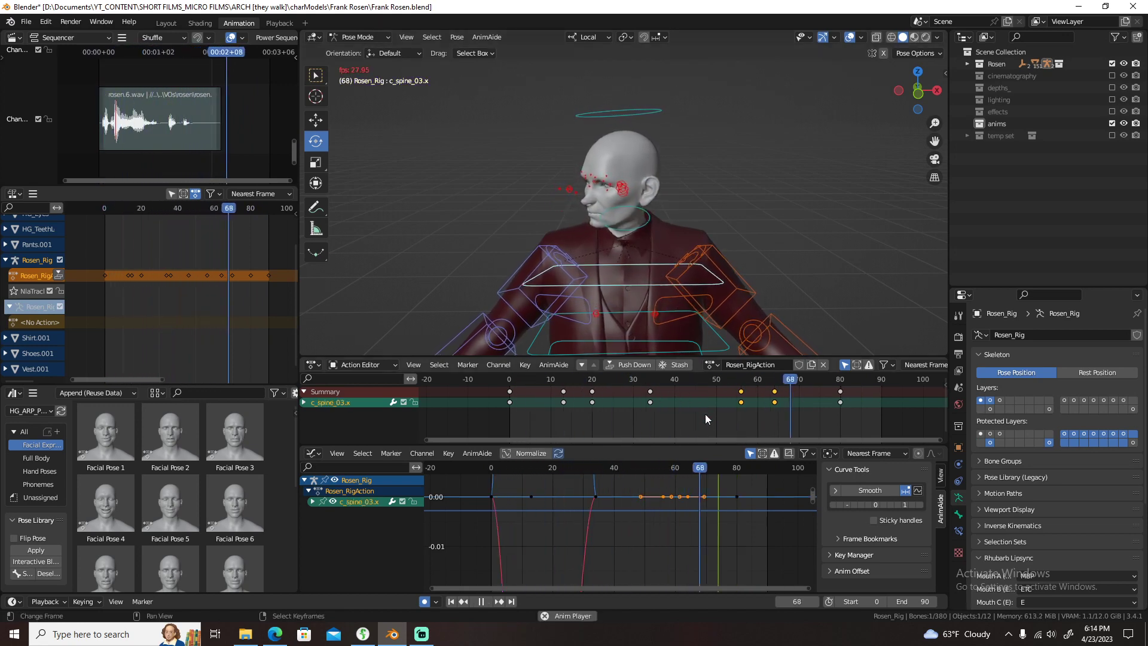
key(space)
shift+click(614, 228)
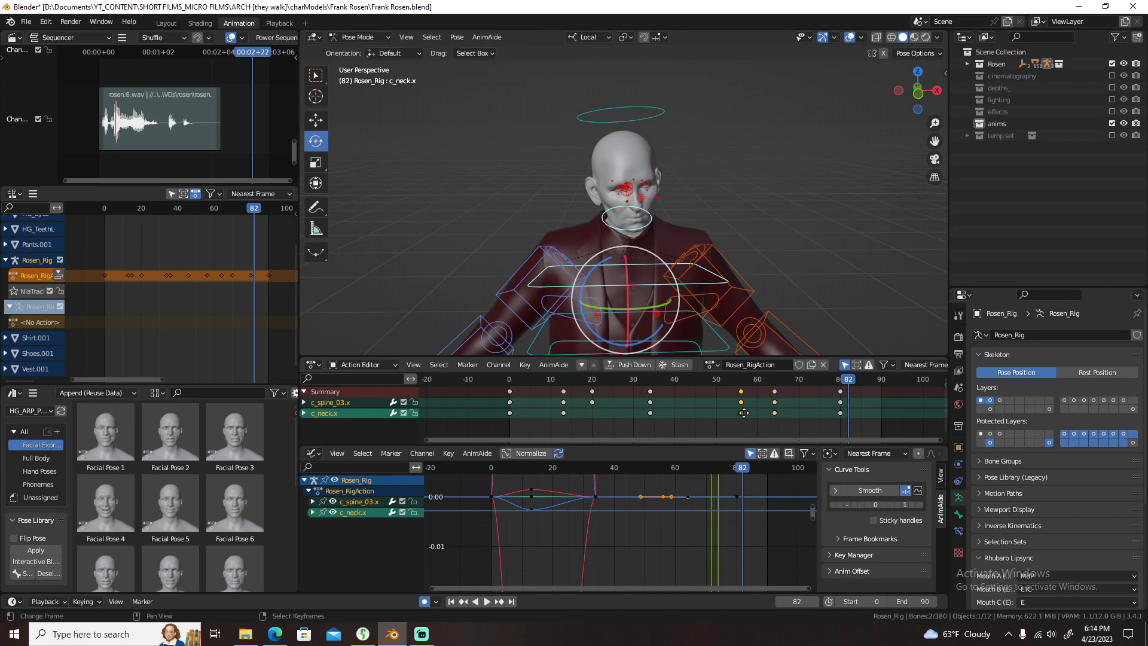
drag(741, 413, 732, 413)
drag(840, 413, 856, 415)
key(shift+Left)
key(ctrl+s)
- Give all neck and spine keyframes Ease In and Out easing and save
key(a)
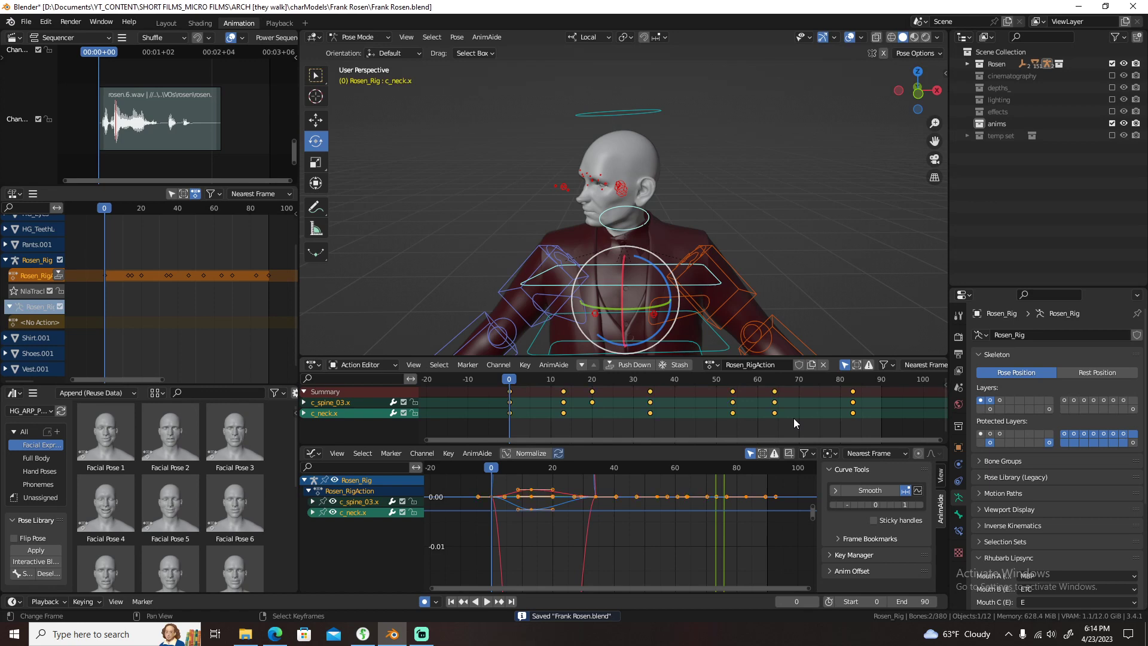
key(ctrl+e)
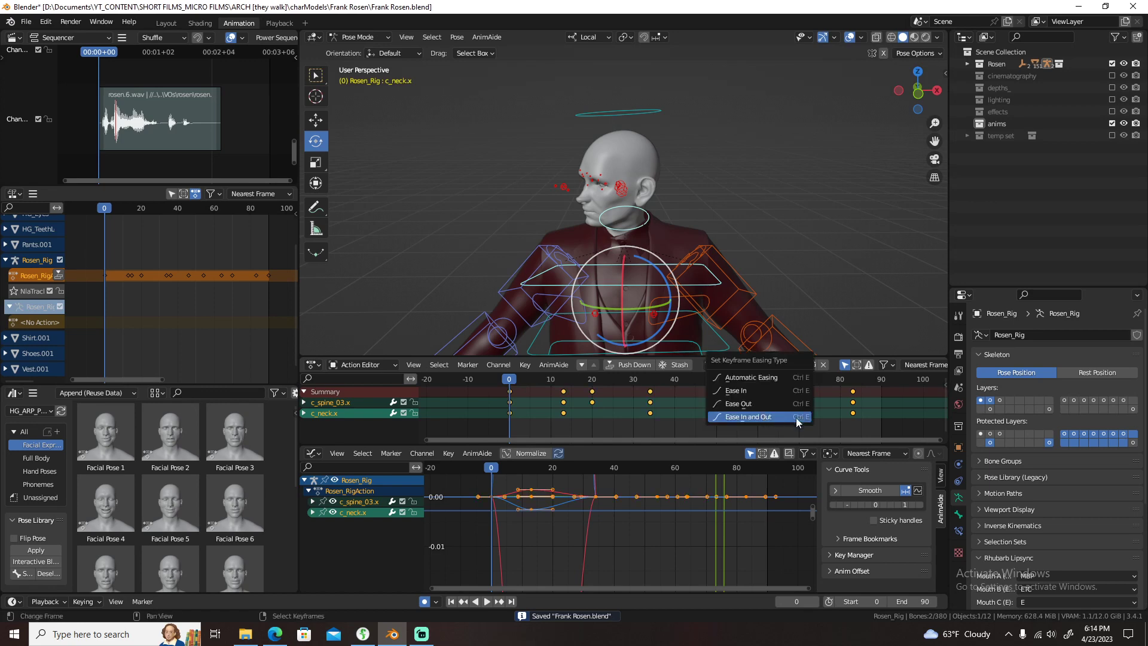
click(796, 418)
key(ctrl+s)
- Preview the eased motion, return to frame 0 and deselect all bones
key(space)
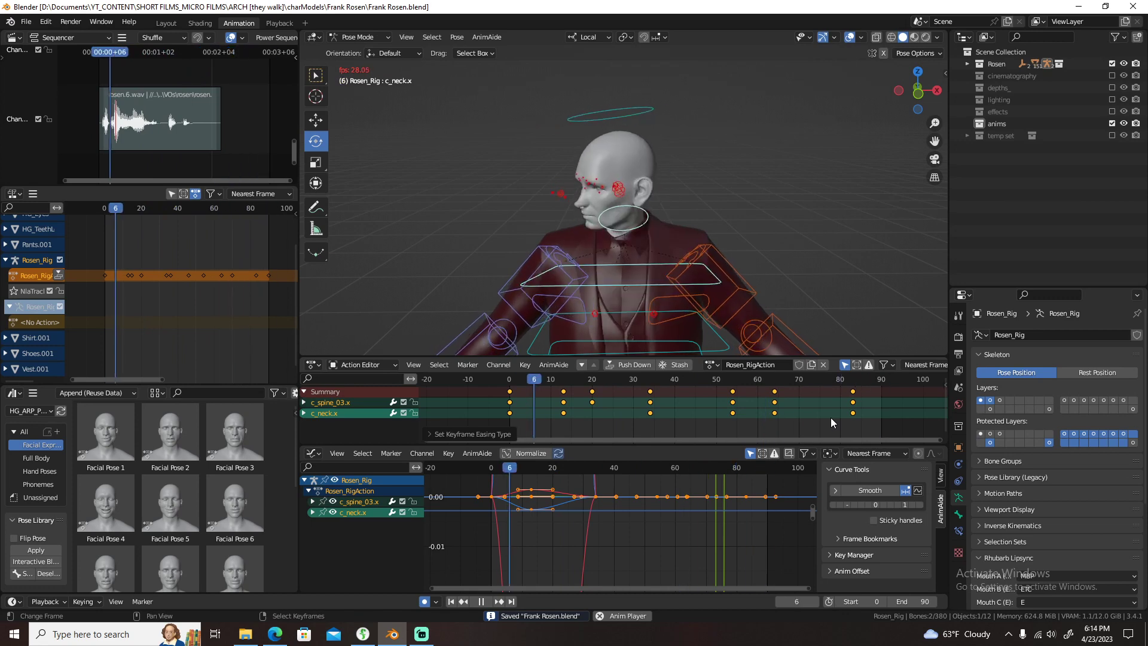
key(space)
key(shift+Left)
scroll(609, 215, up, 3)
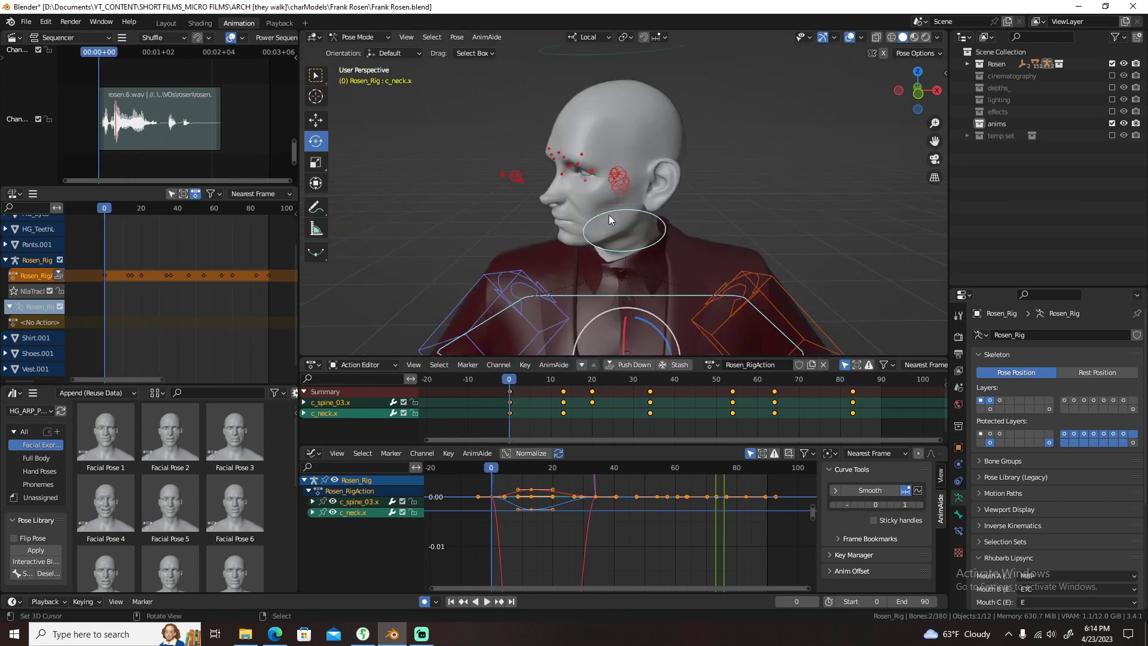
key(alt+a)
middle_drag(609, 214, 518, 139)
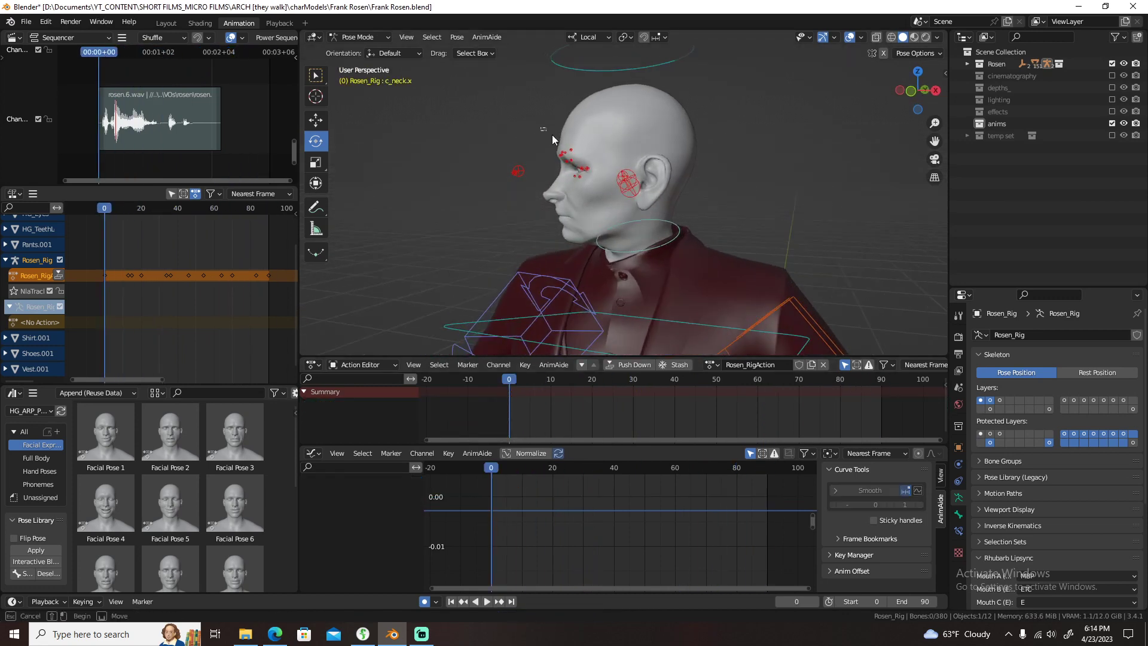
- Select the brow controls and key Facial Pose 14, then the Rest Face pose at frame 15
drag(540, 127, 586, 157)
middle_drag(586, 156, 636, 245)
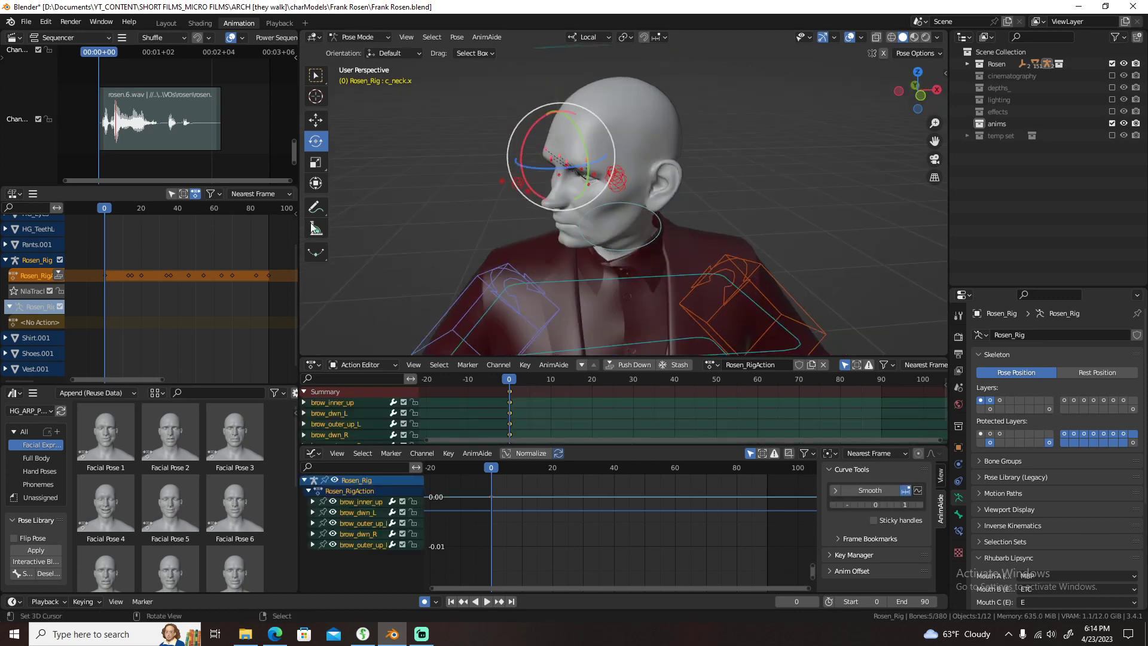
scroll(170, 512, down, 2)
scroll(170, 512, down, 2)
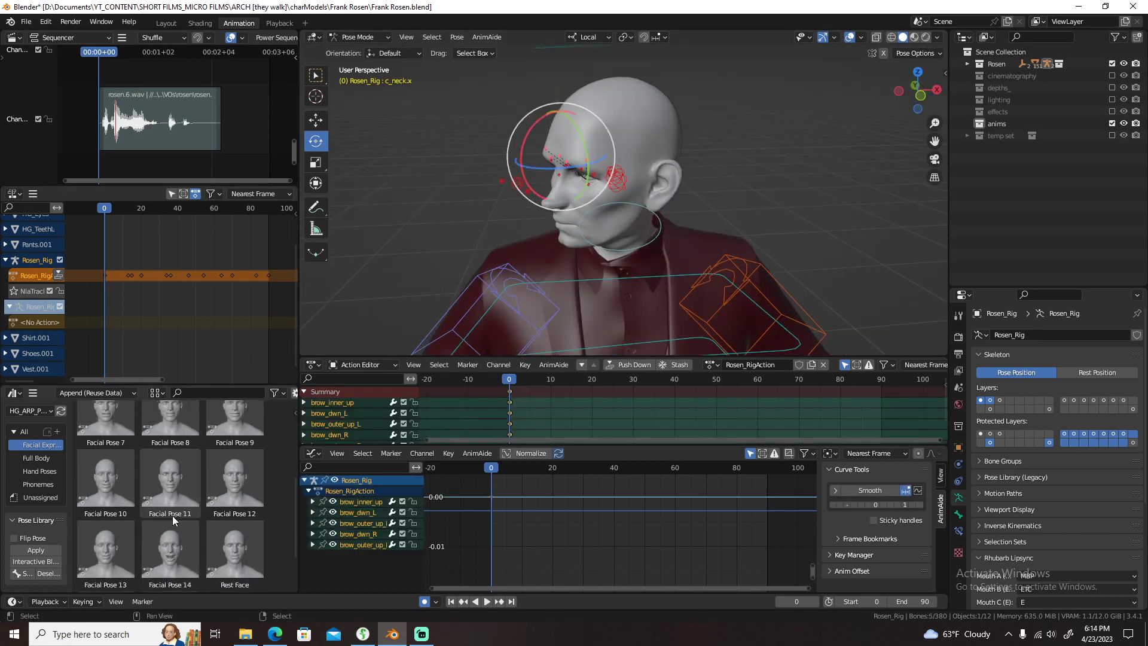
scroll(172, 516, down, 2)
double_click(173, 513)
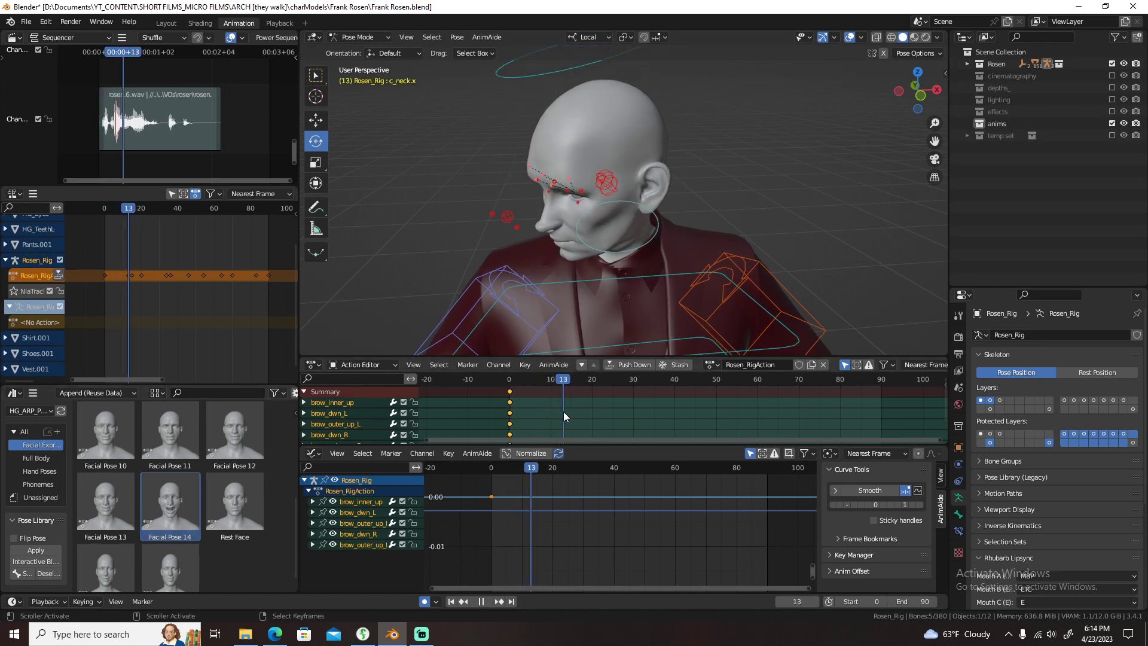
key(space)
key(space)
double_click(236, 500)
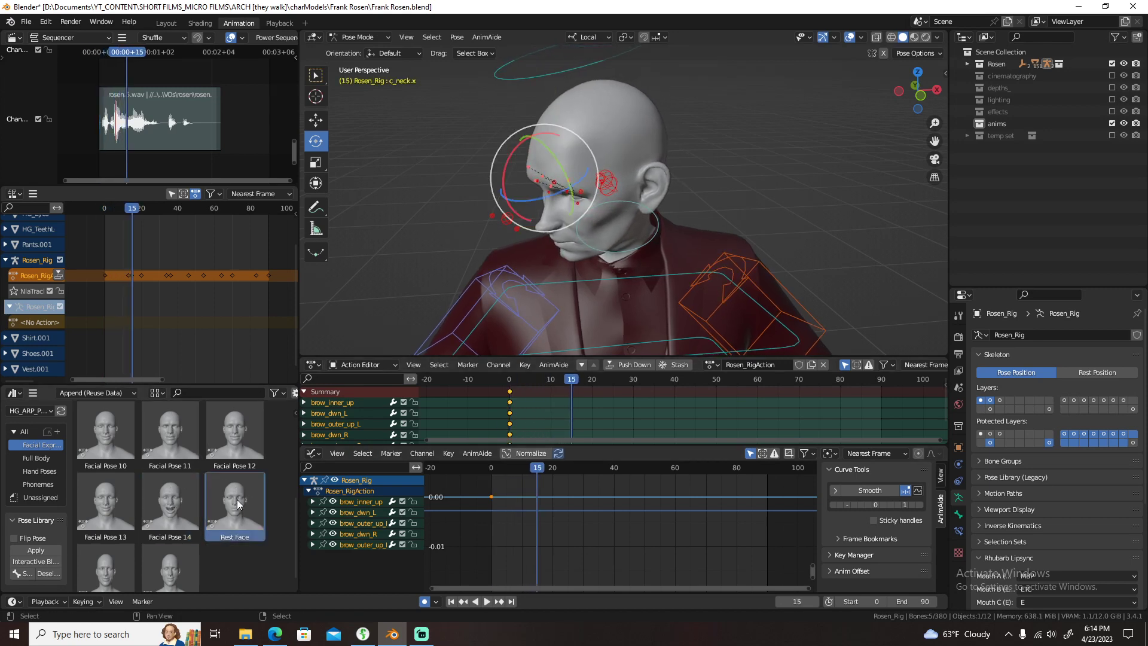
key(shift+Left)
key(space)
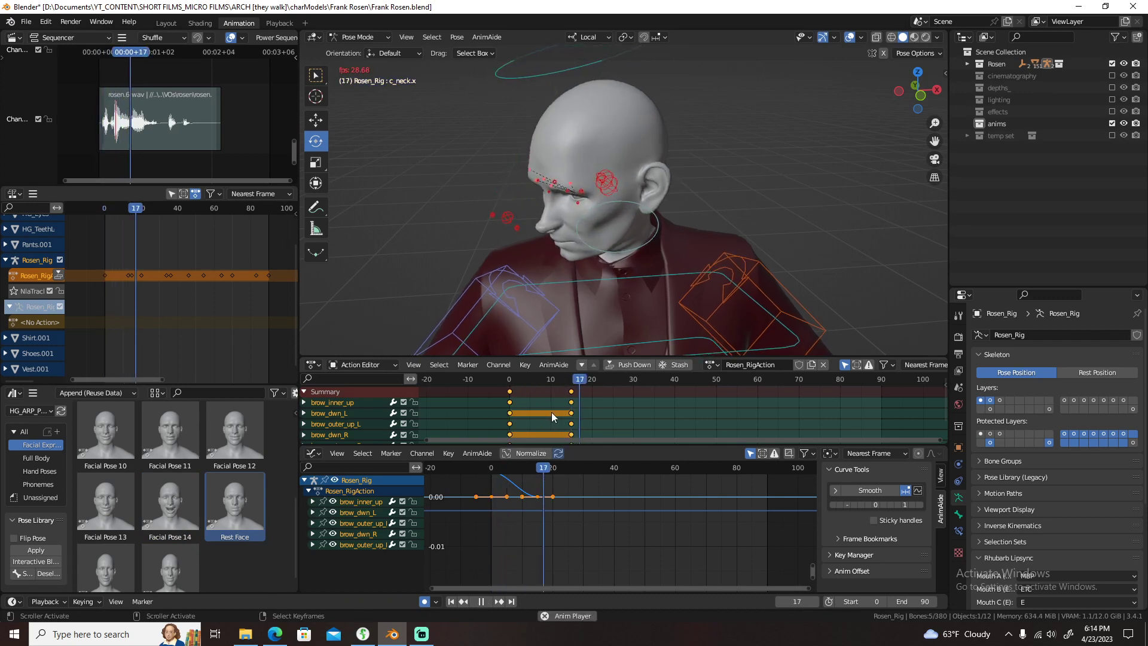
- Move the Rest Face keys to frame 12 and give them Ease In and Out easing
key(g)
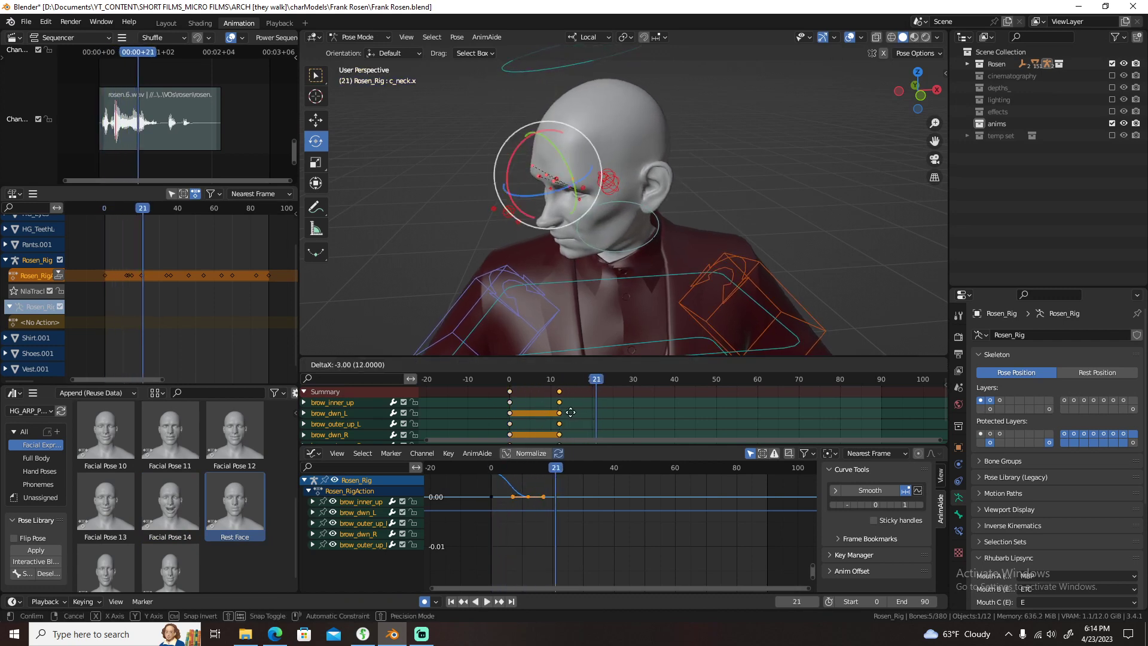
click(570, 409)
key(ctrl+e)
click(575, 409)
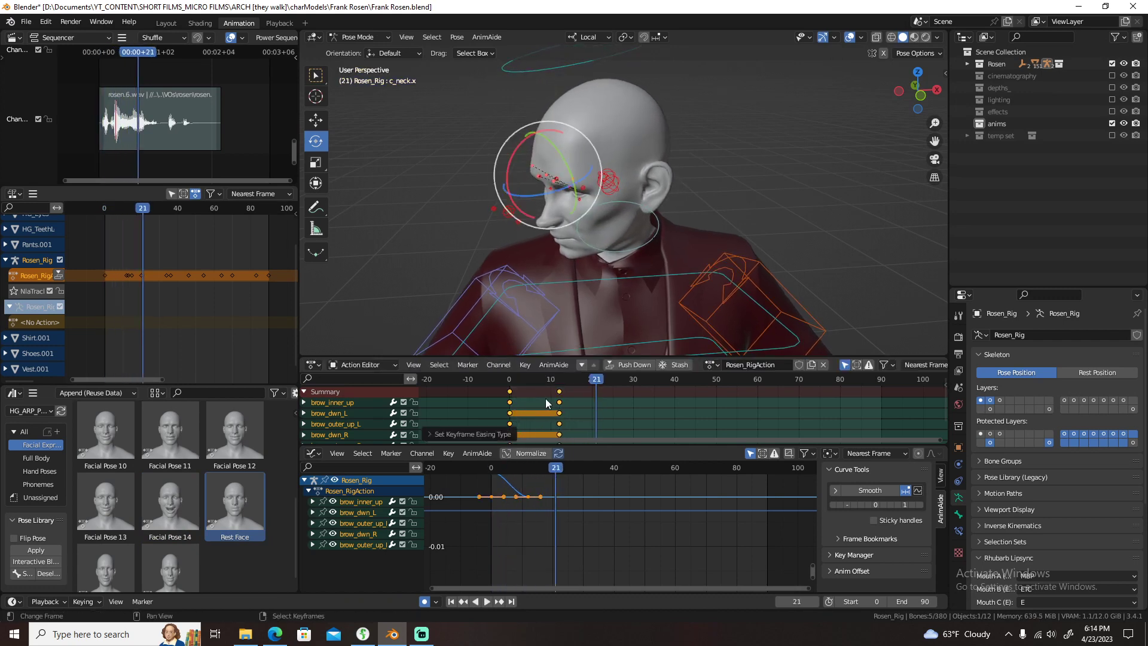
- Insert brow hold keys and move them later to frame 62
key(i)
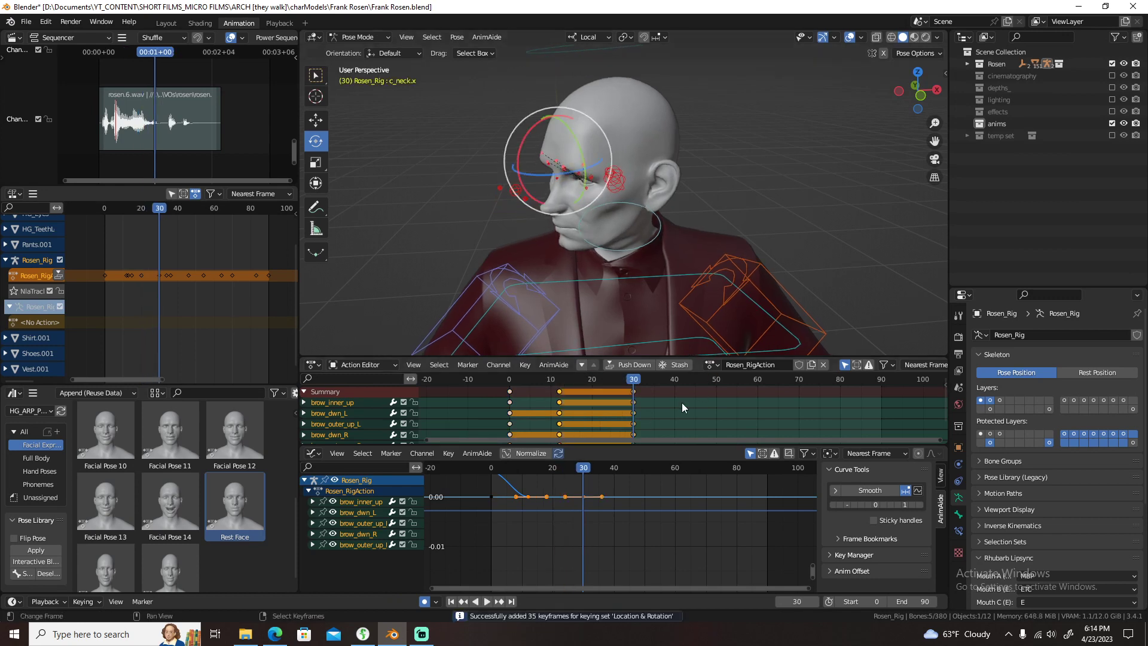
drag(682, 403, 666, 404)
key(space)
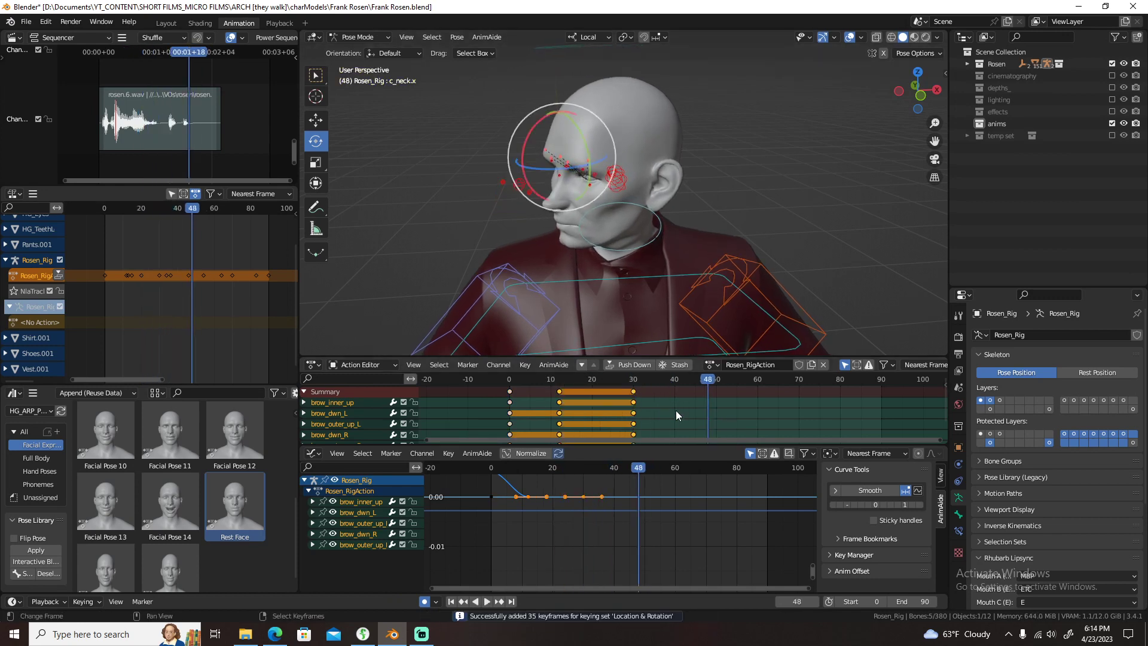
key(shift+s)
click(666, 411)
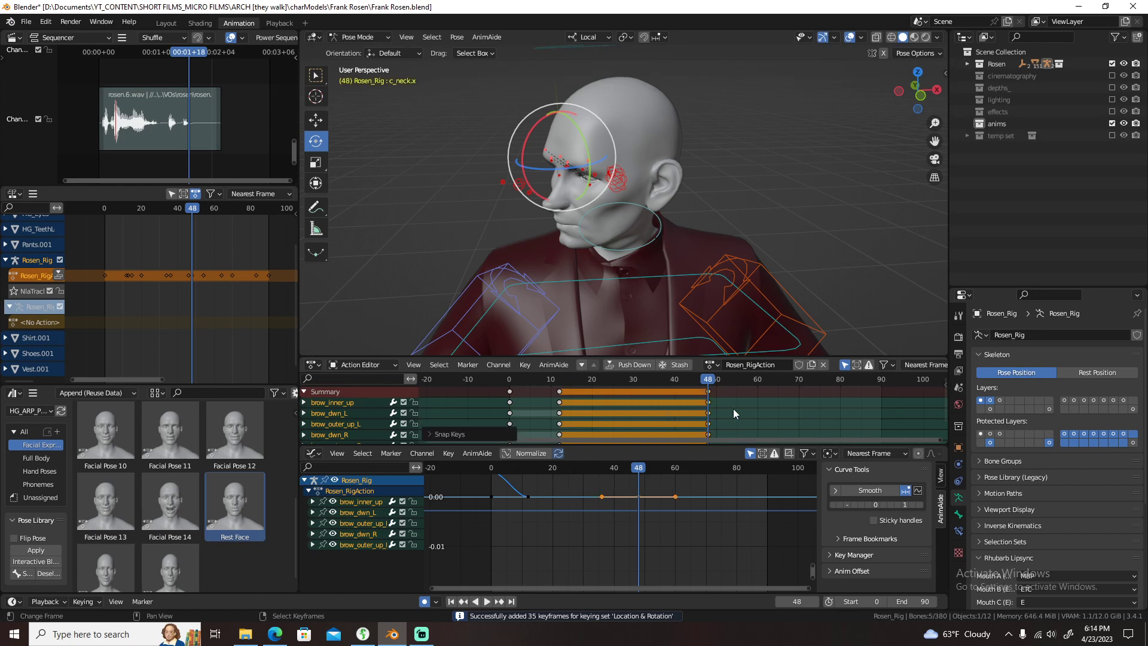
drag(773, 413, 816, 413)
key(shift+r)
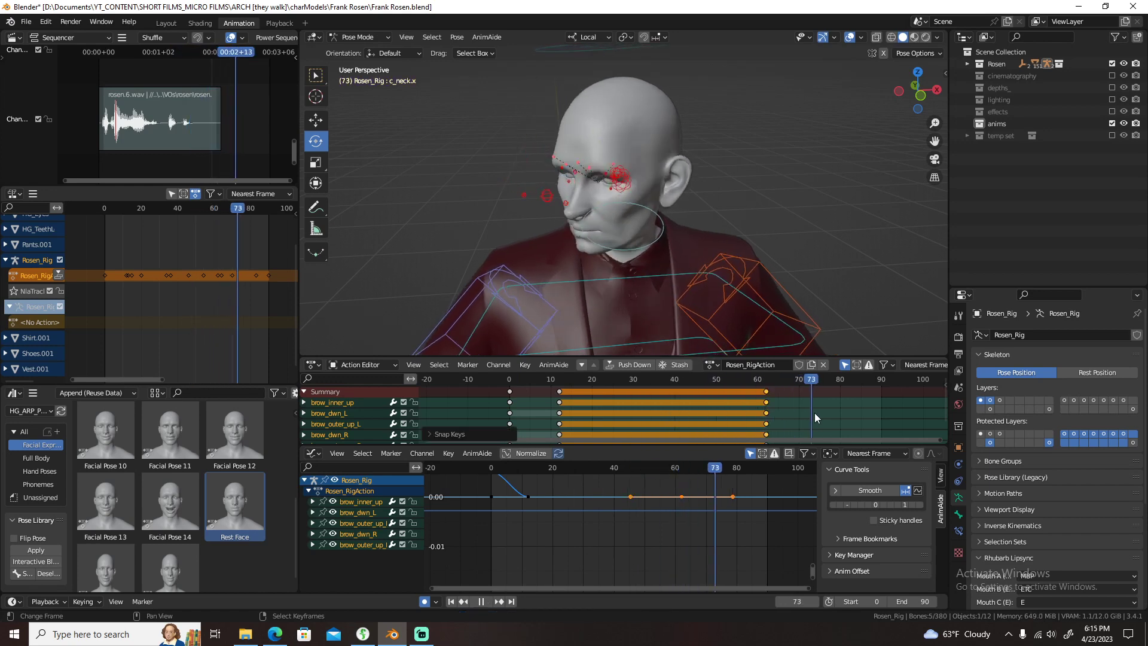
- Key Facial Pose 11 on the brows, shift it about 8 frames later, and save
double_click(163, 421)
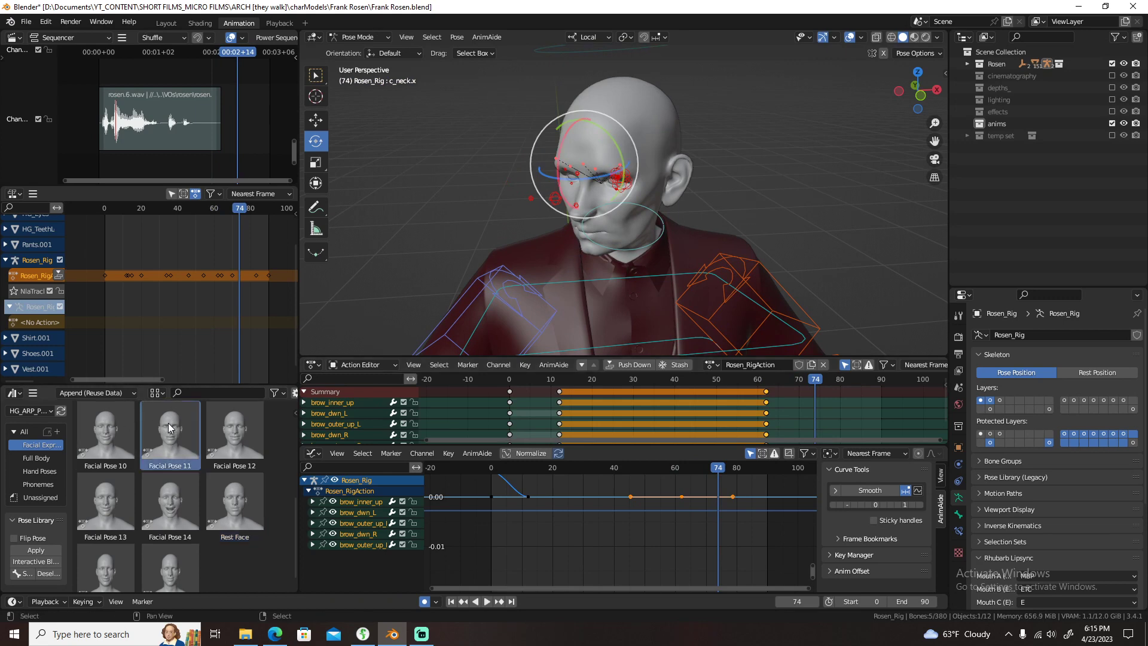
click(766, 399)
key(space)
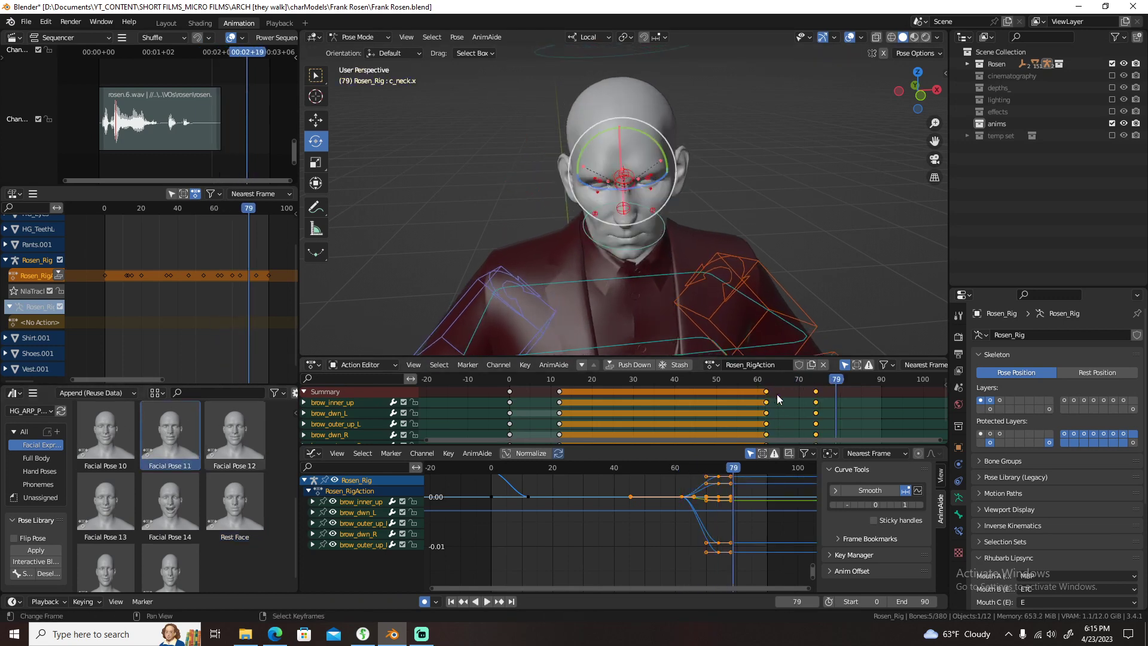
key(g)
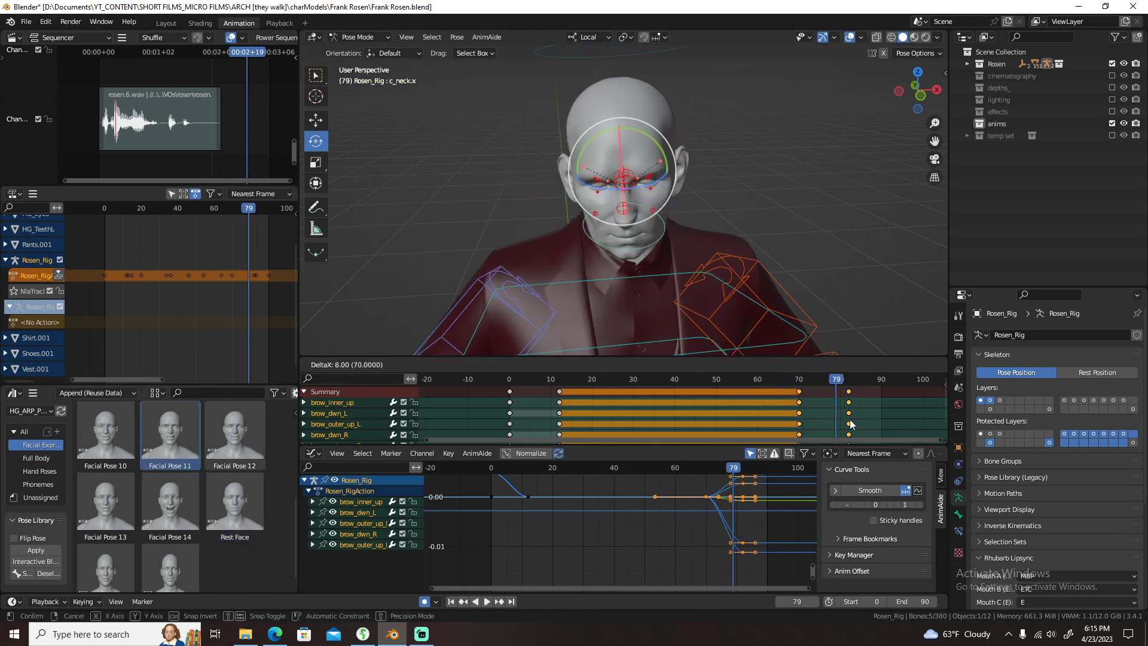
click(849, 419)
mouse_move(696, 295)
middle_down()
mouse_move(772, 259)
mouse_move(749, 246)
middle_up()
key(ctrl+s)
- Preview the brow animation and set the scene end frame to 110
key(space)
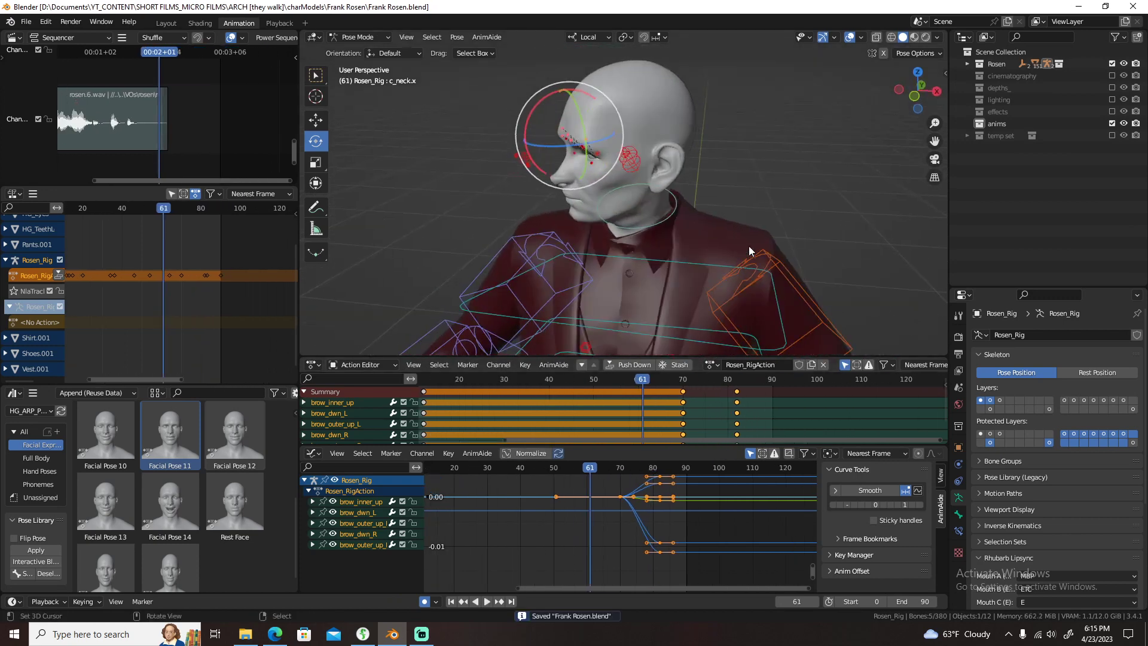
key(shift+Left)
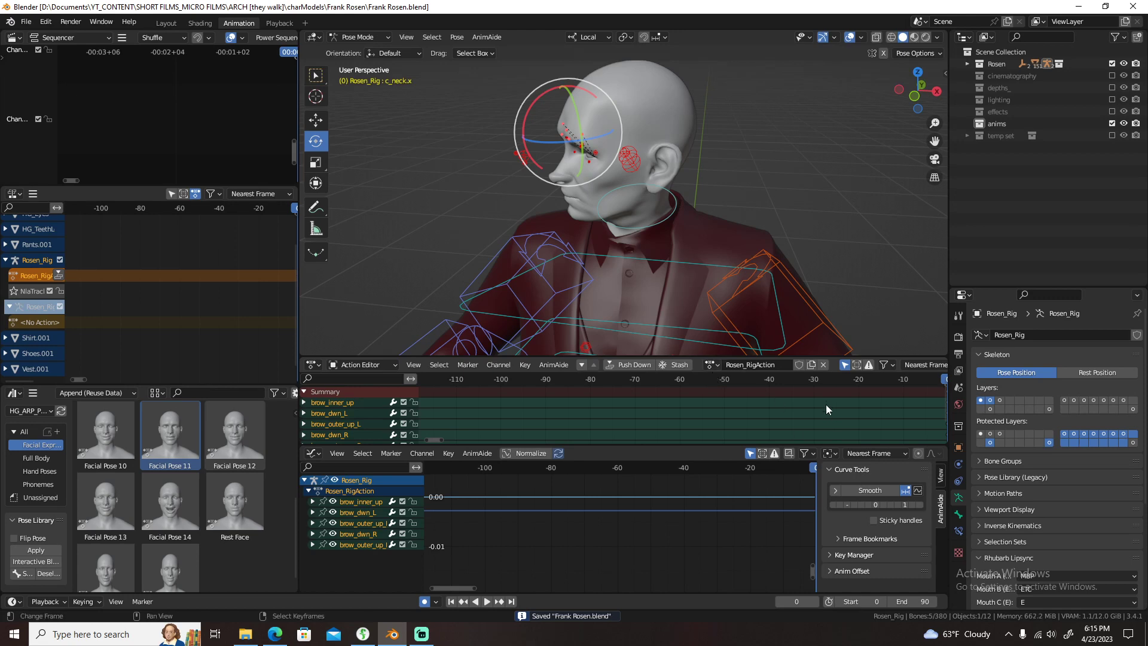
key(space)
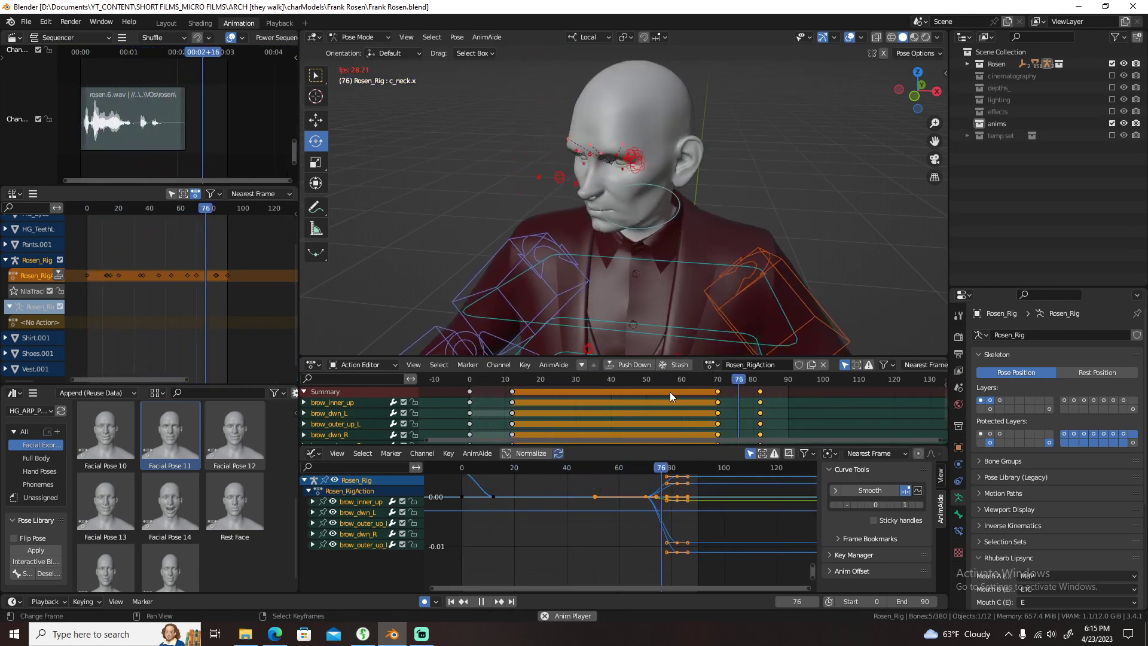
key(space)
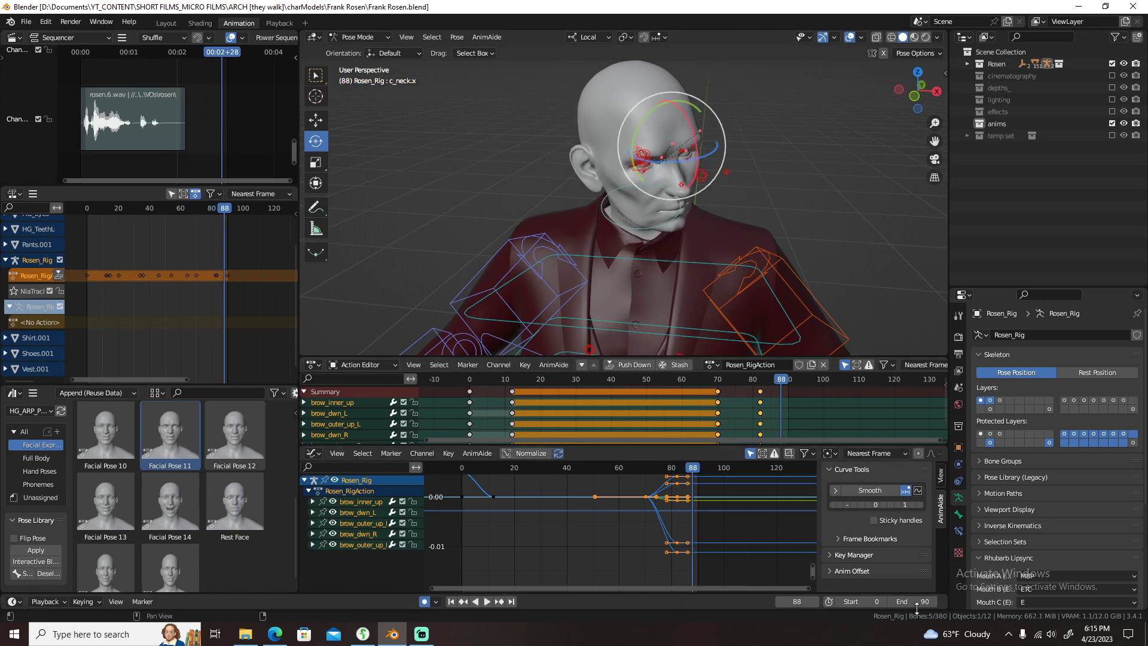
click(915, 603)
text(110)
key(Return)
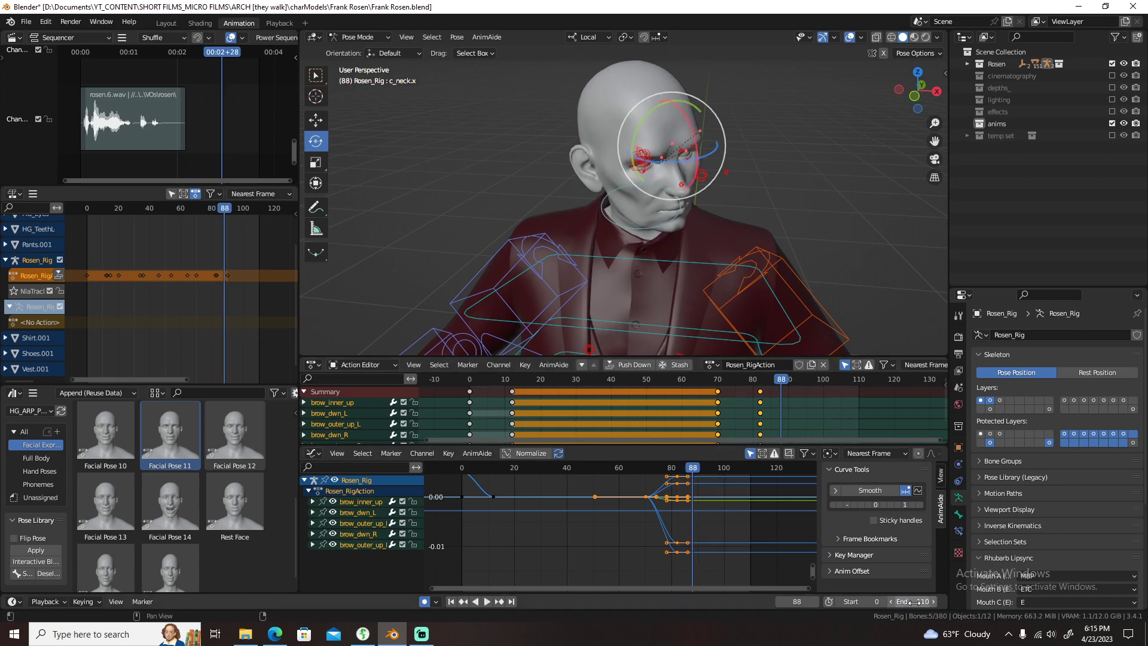
key(space)
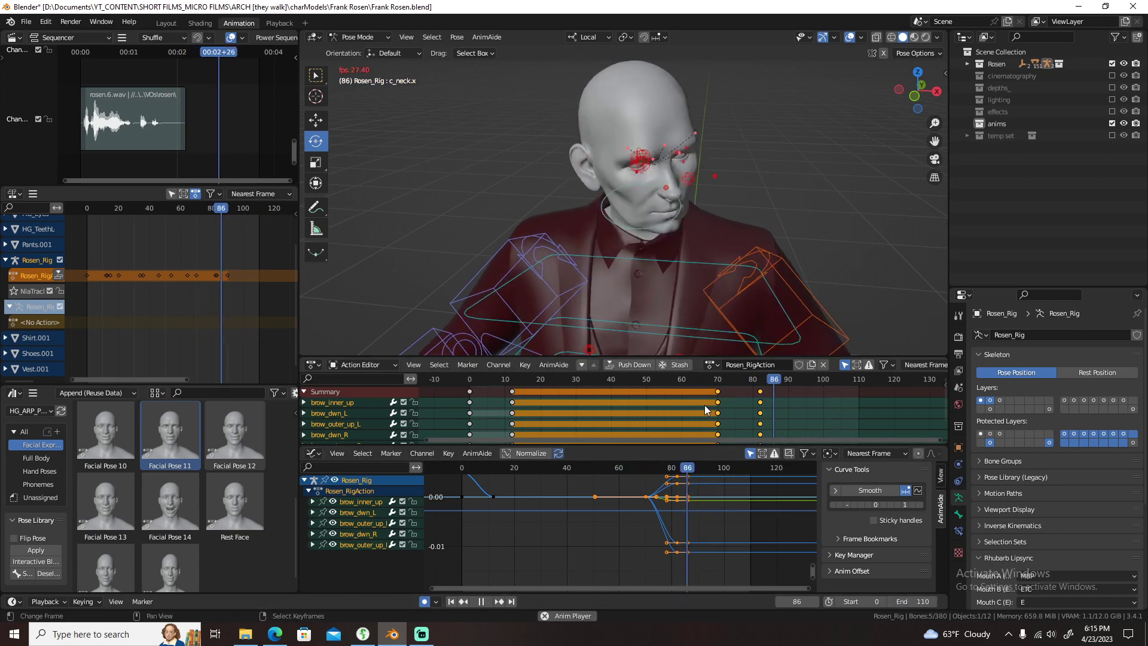
key(space)
scroll(639, 115, down, 3)
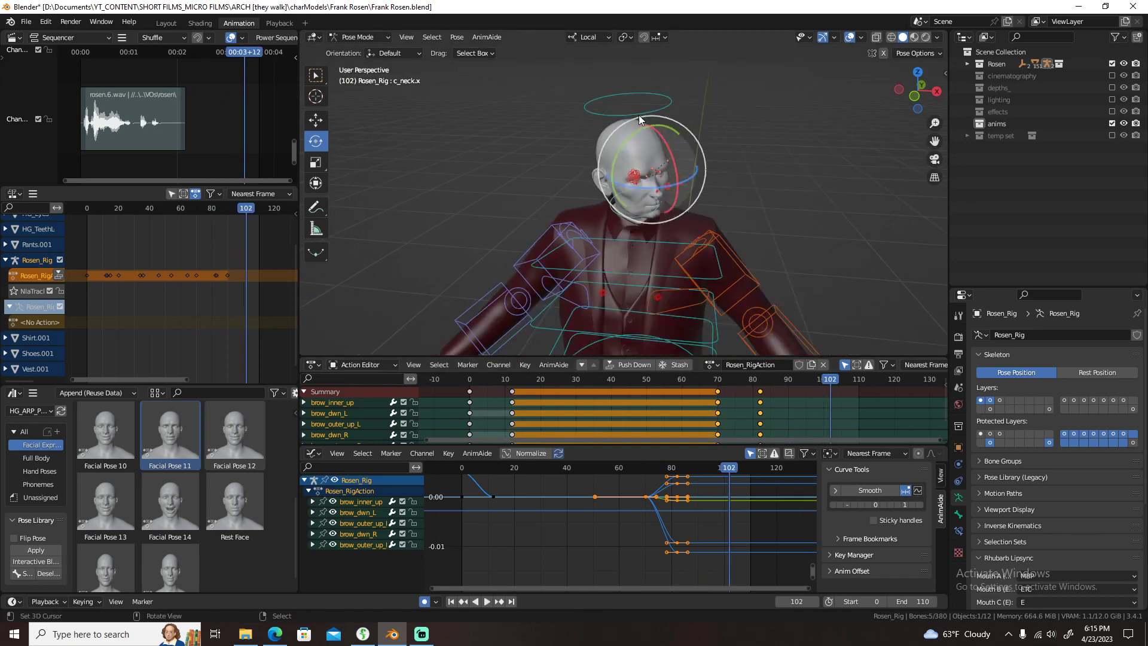
- Tilt Rosen's head and key it at frame 102, undoing a stray 9-frame key shift
drag(639, 115, 735, 188)
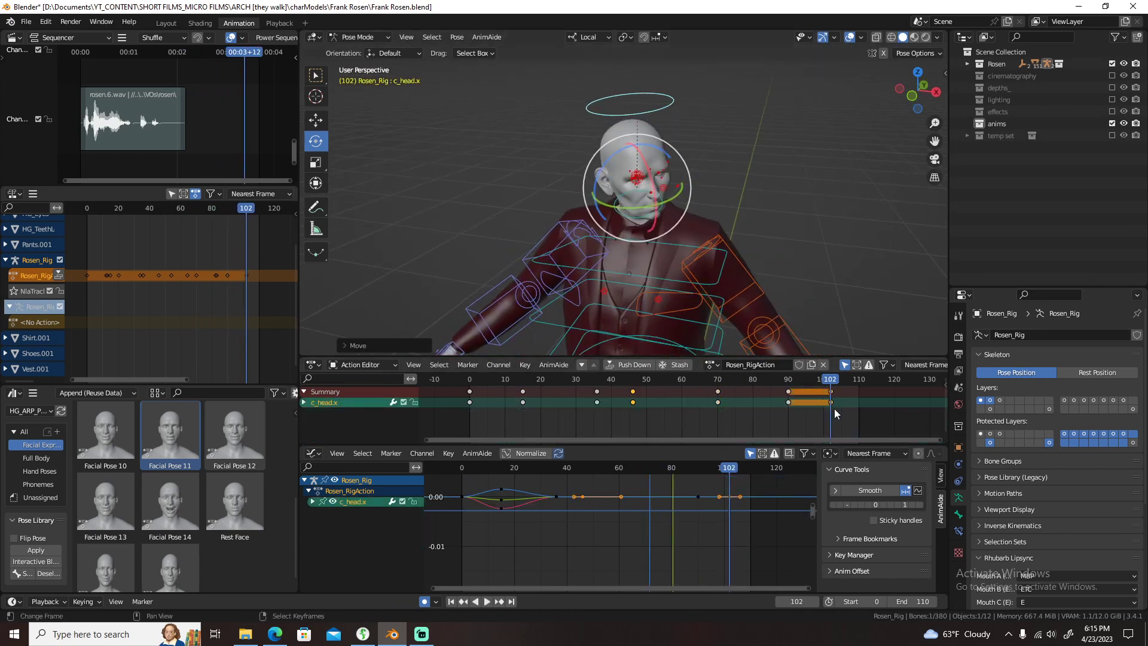
text(g9)
key(Return)
key(ctrl+z)
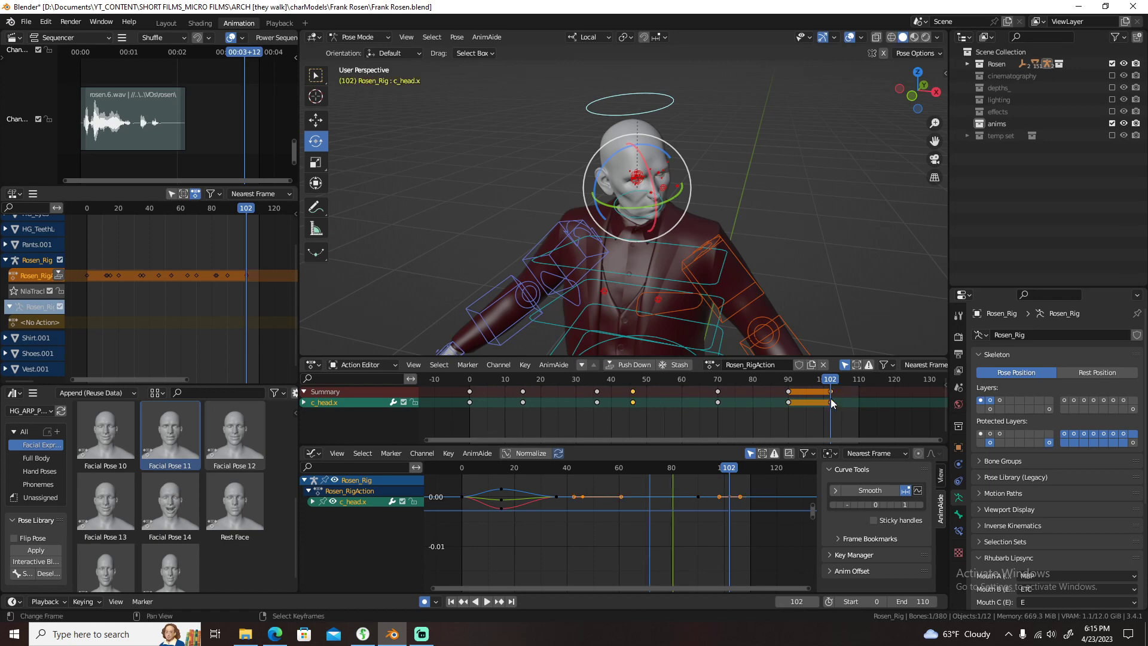
key(ctrl+z)
- Turn the head and key its rotation at frame 110, checking it from the right side view
drag(815, 403, 859, 404)
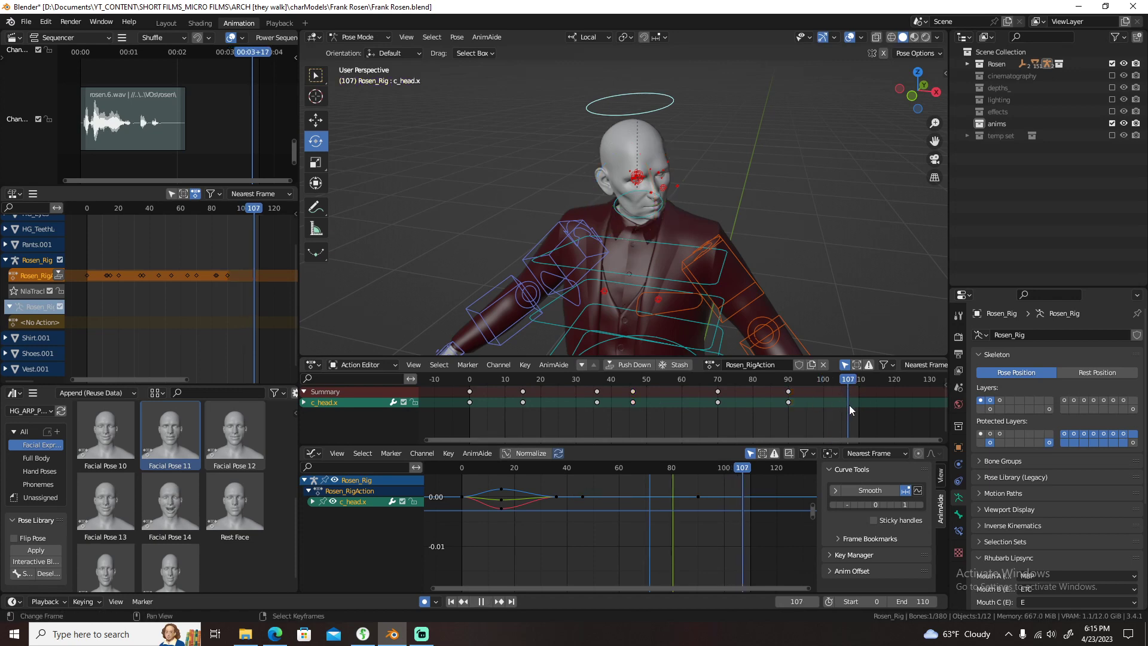
middle_drag(724, 209, 671, 173)
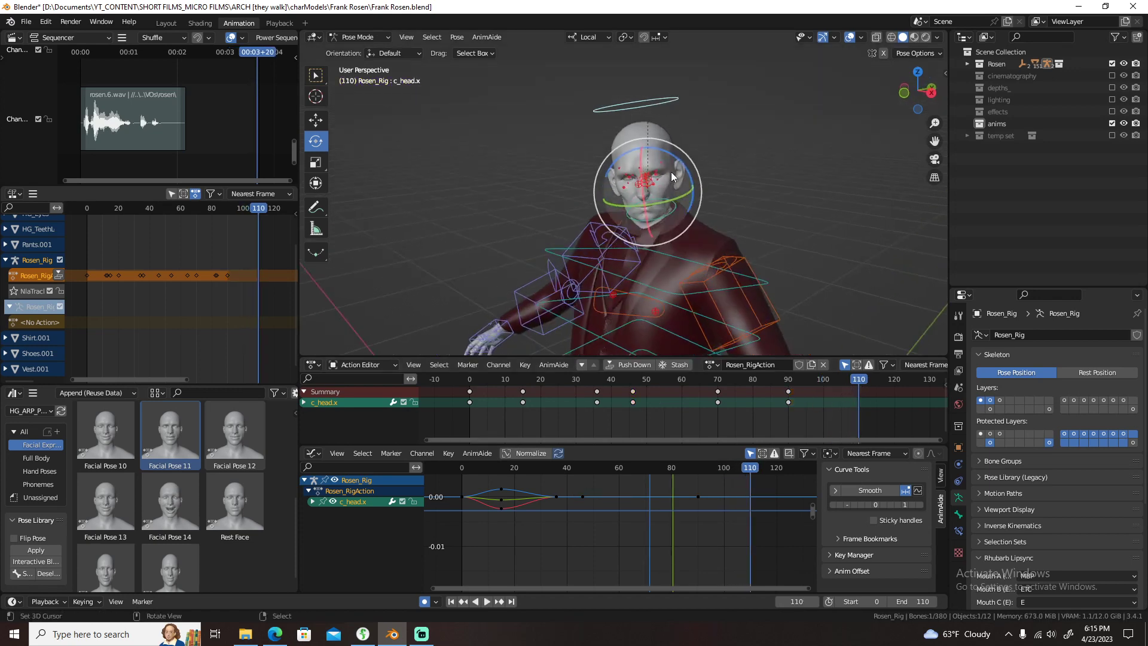
drag(671, 173, 669, 188)
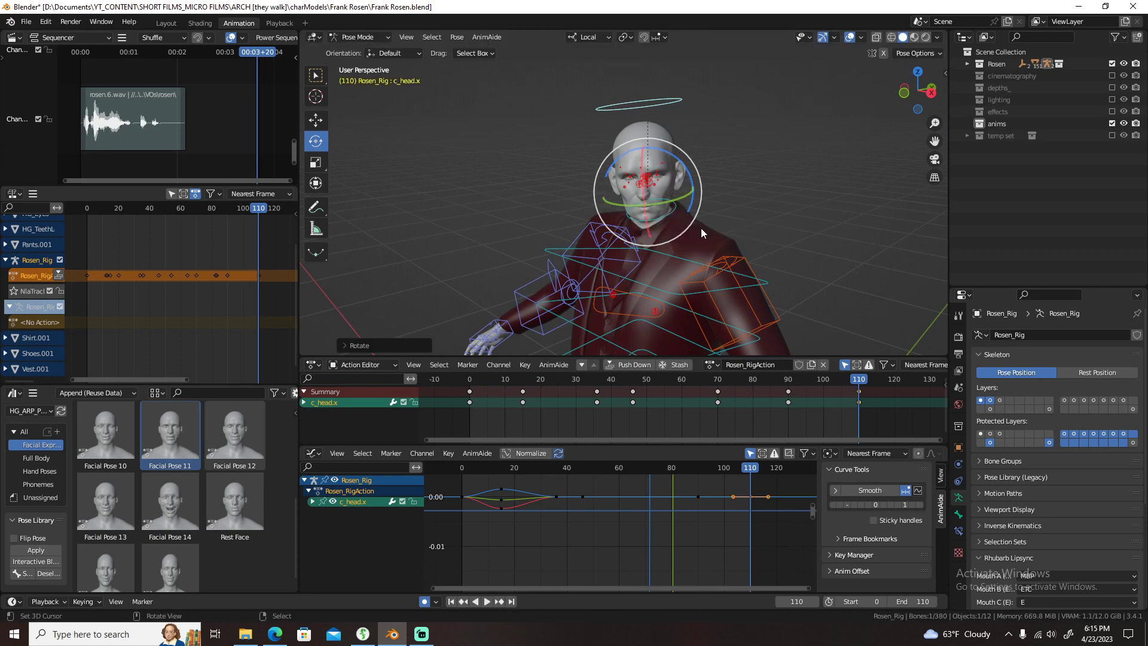
key(KP_3)
key(r)
key(r)
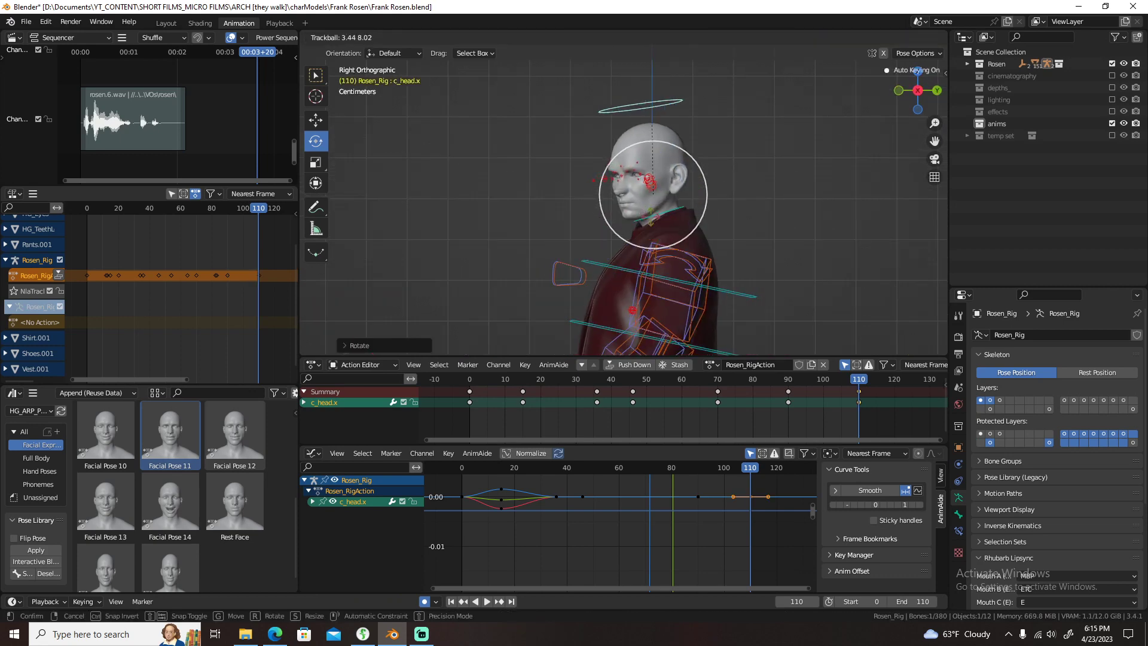
click(674, 193)
key(r)
key(r)
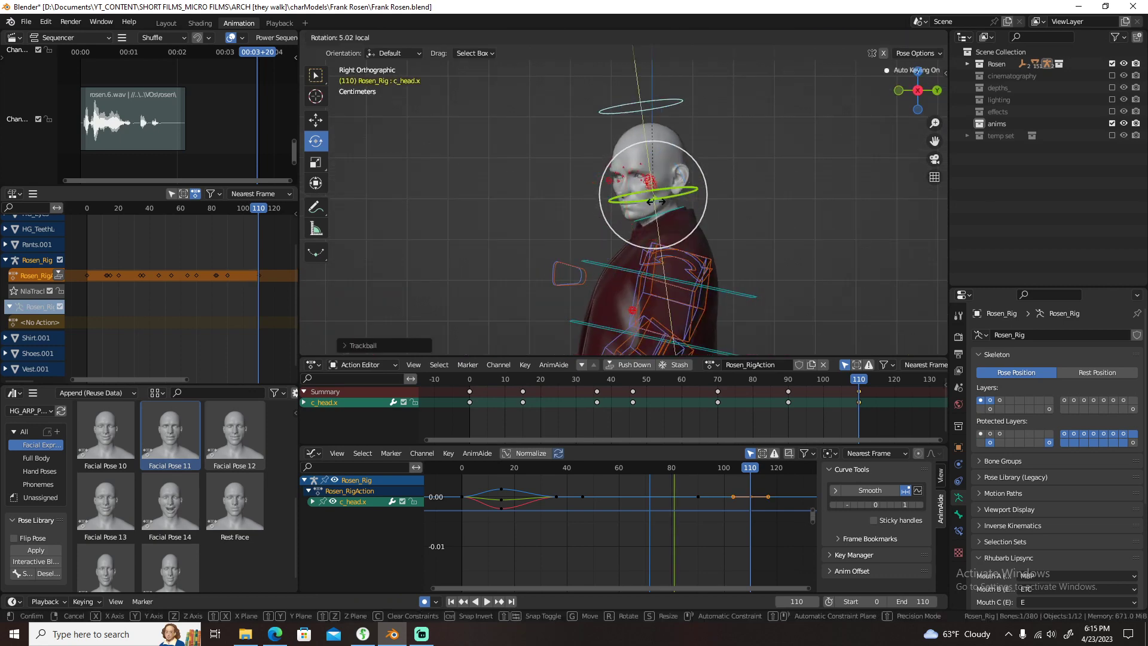
key(Escape)
middle_drag(655, 202, 663, 233)
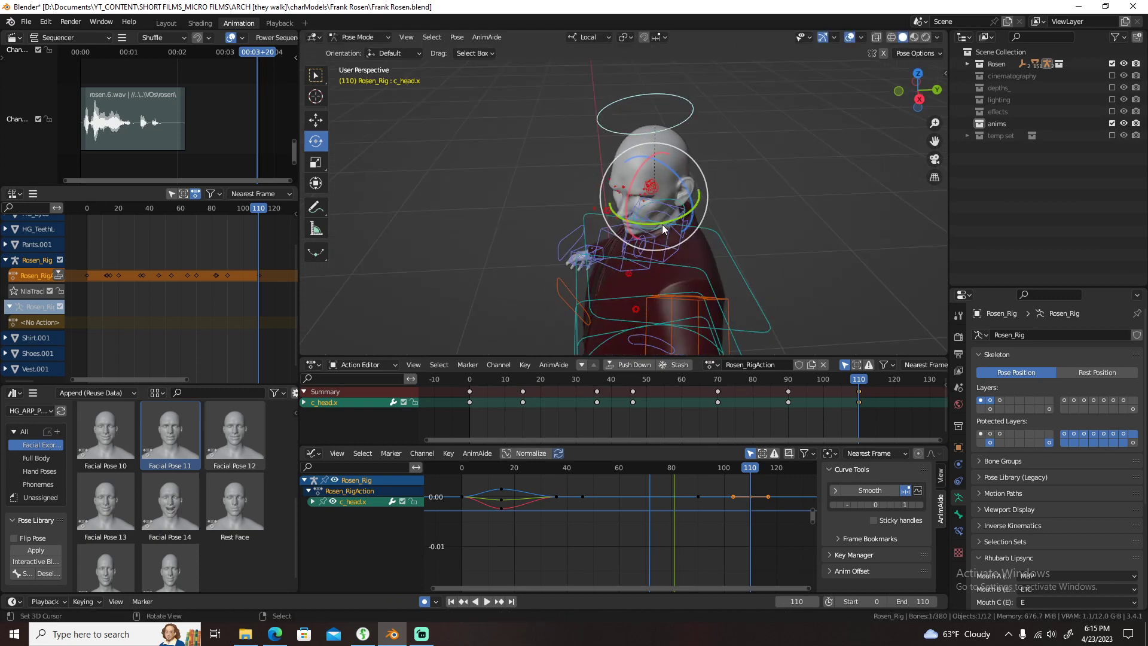
drag(662, 224, 666, 221)
key(KP_3)
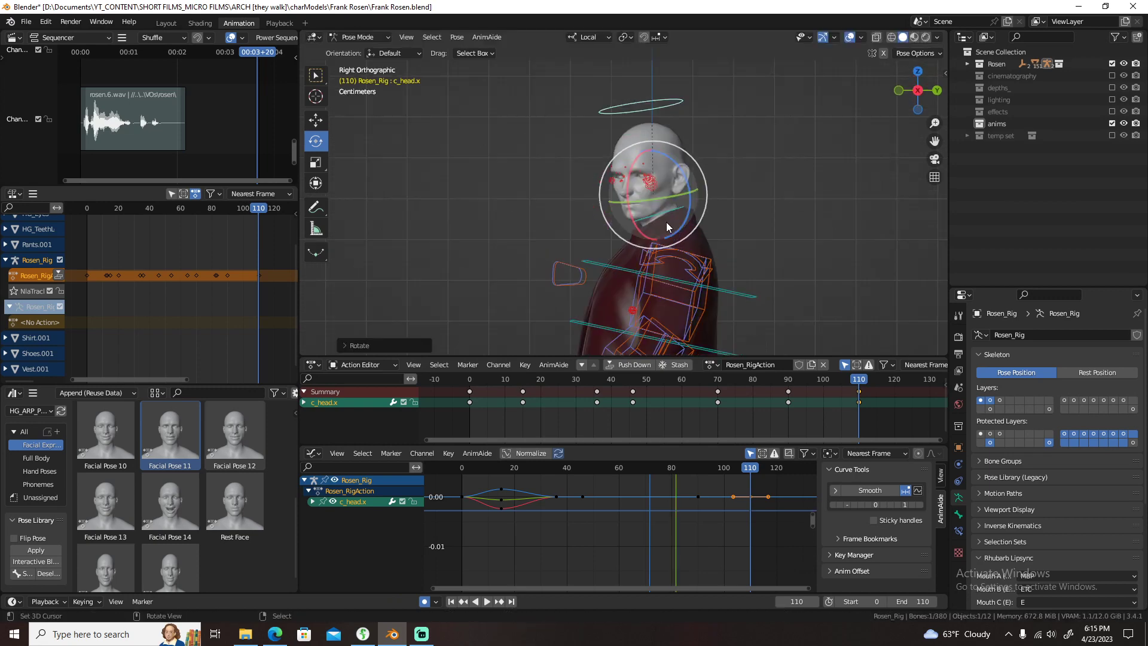
key(shift+Left)
- Apply Ease In and Out easing to all c_head.x keyframes
key(a)
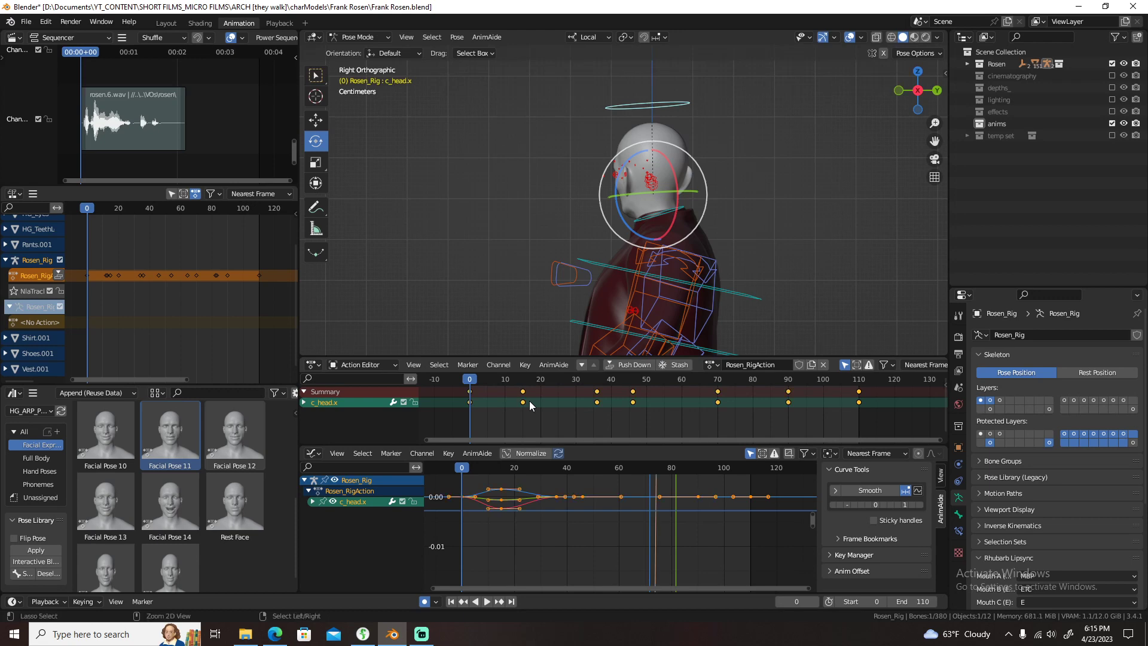
key(ctrl+e)
click(536, 403)
key(ctrl+s)
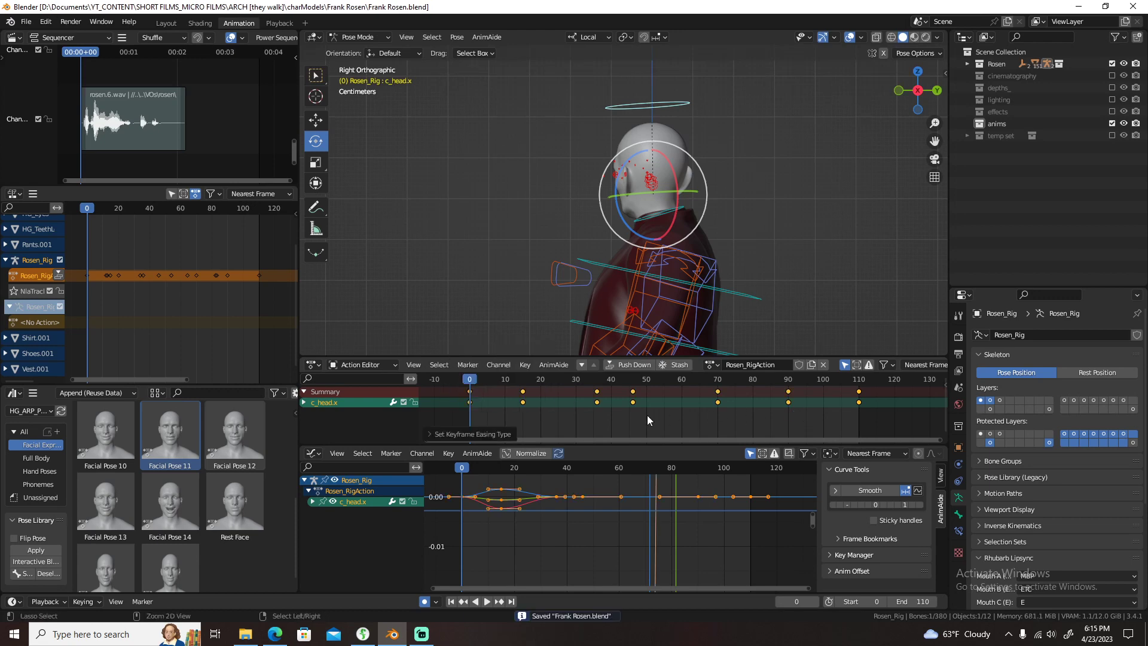
key(ctrl+e)
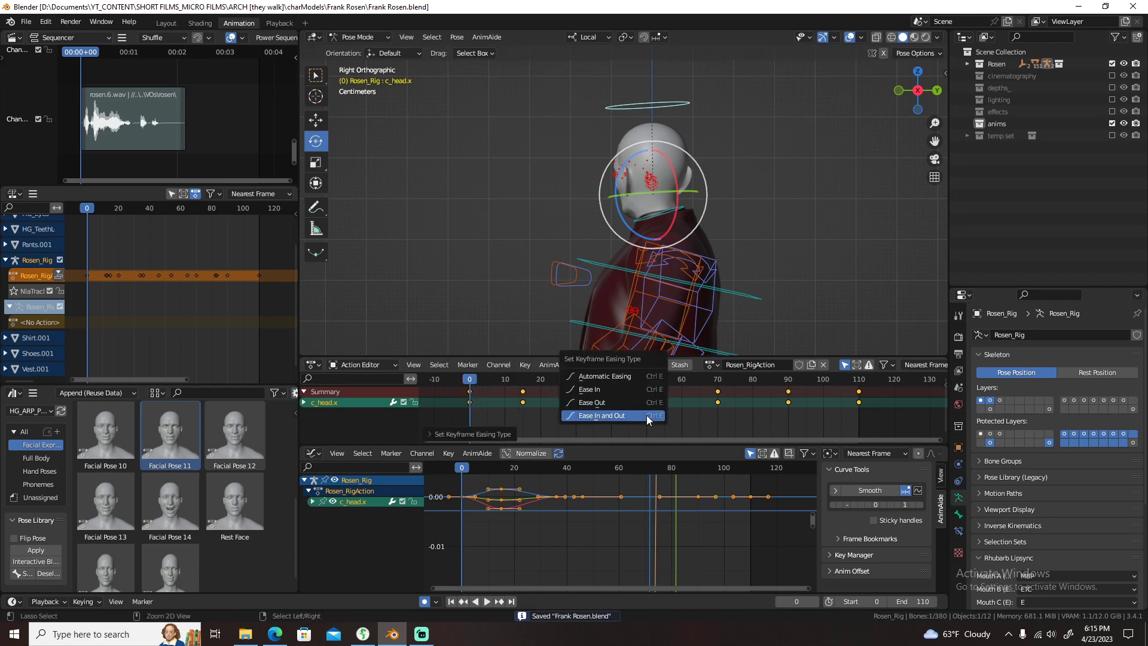
click(612, 403)
- Play the head animation through frame 110, return to the first frame and save
key(space)
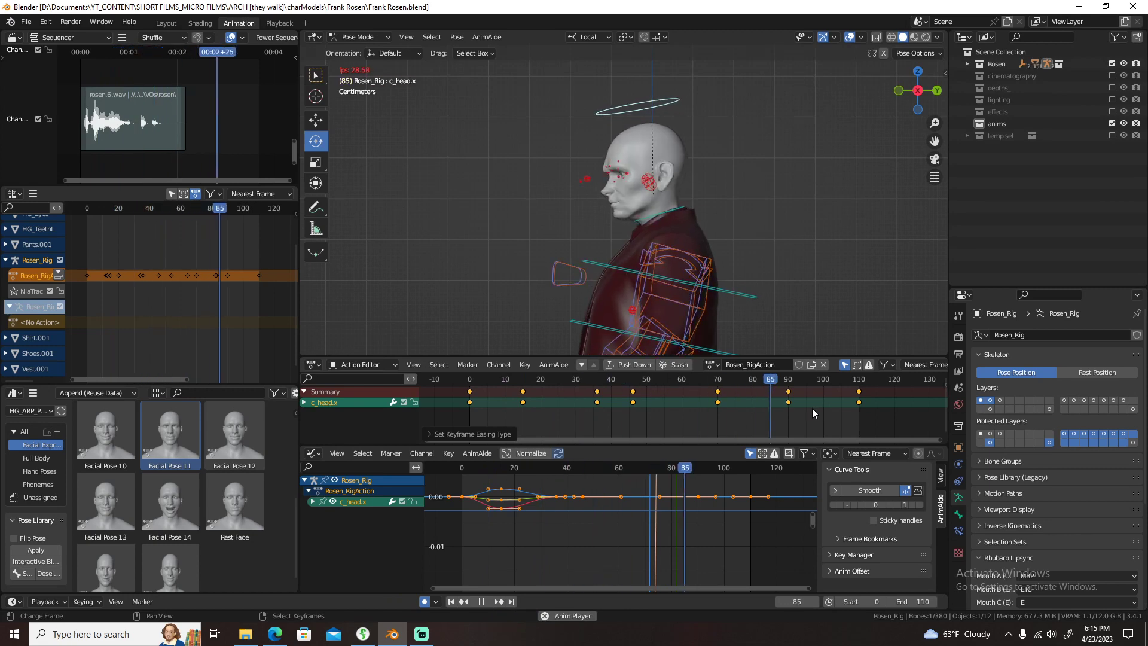
key(space)
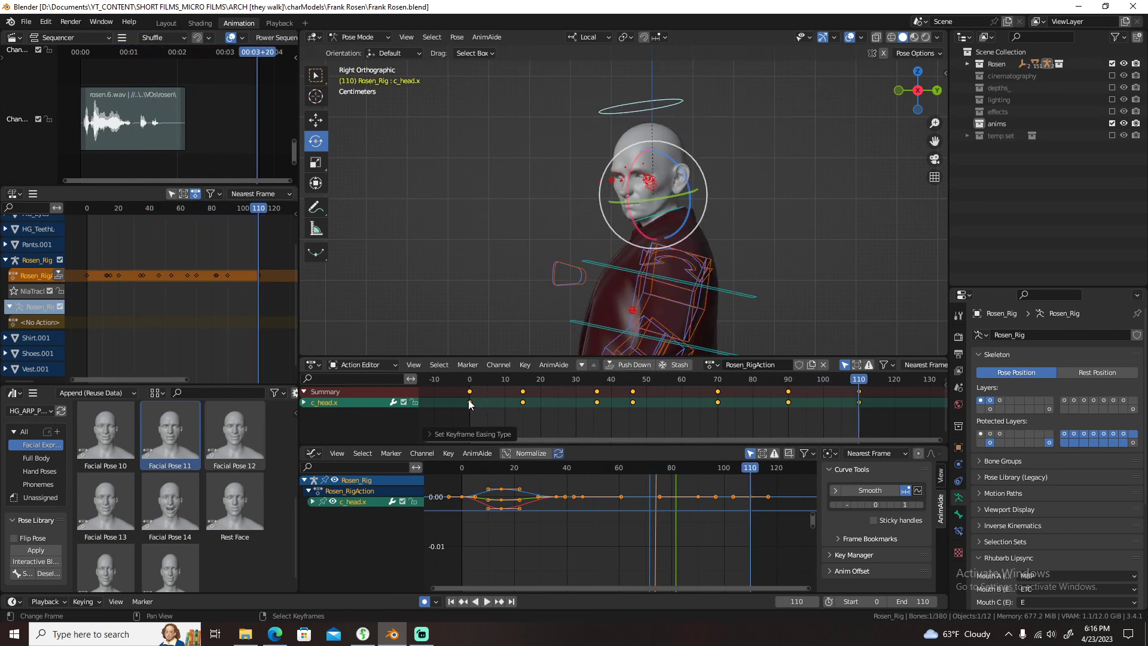
key(shift+Left)
key(ctrl+s)
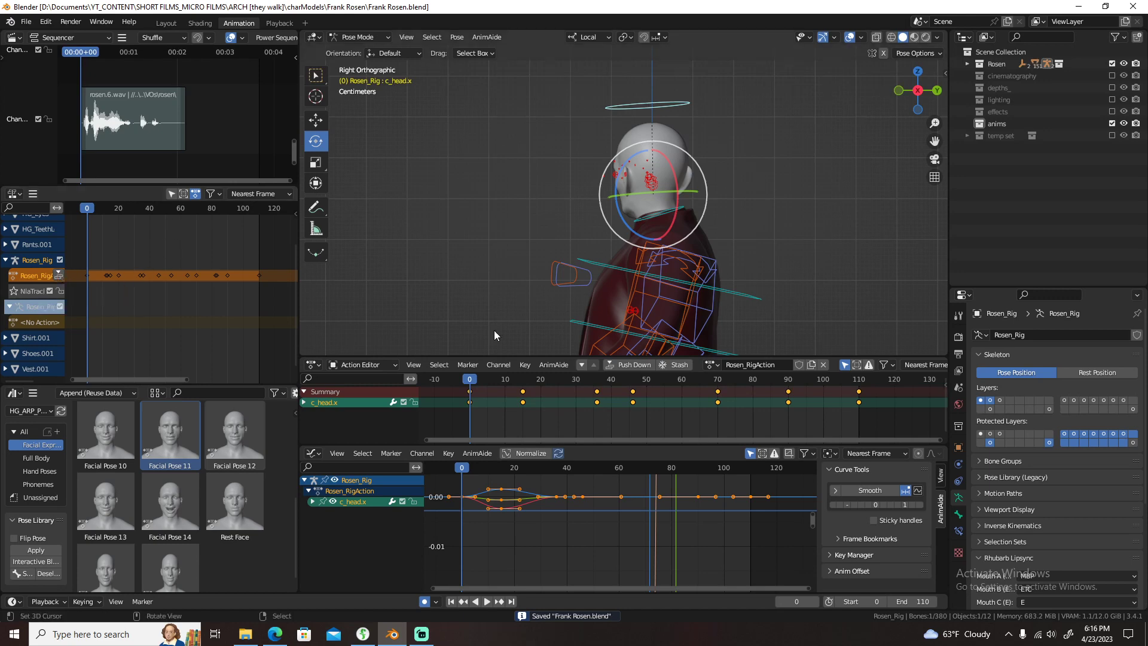
- Rename the head action to Rosen_actionCar_Exit and give it a fake user
key(End)
key(BackSpace)
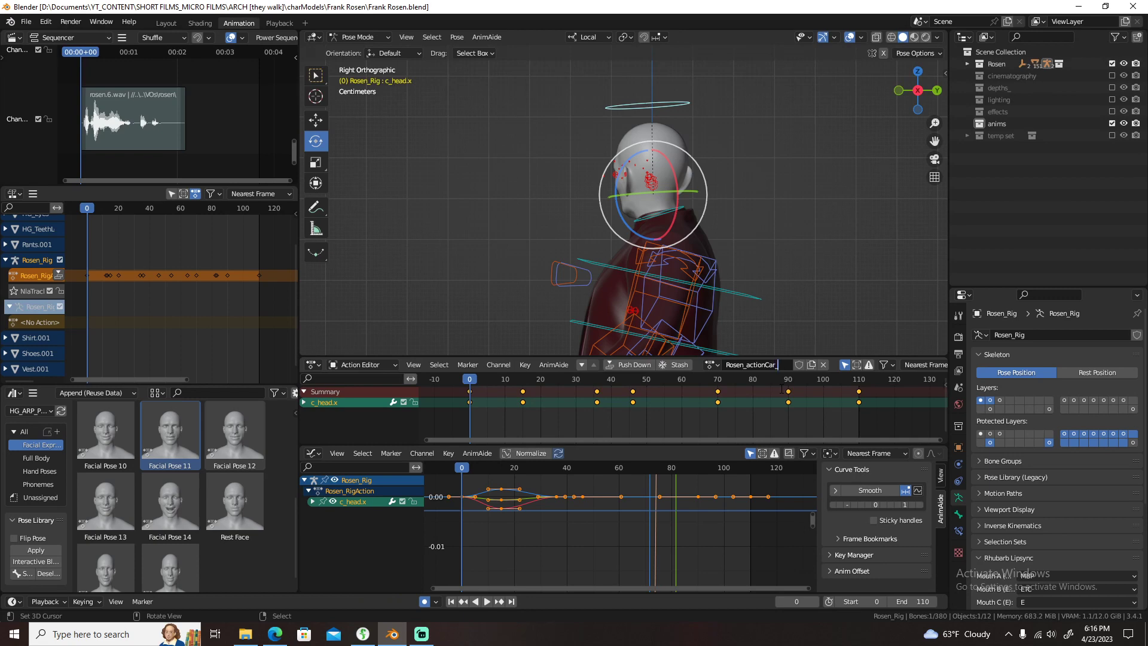
text(_Exit)
key(Return)
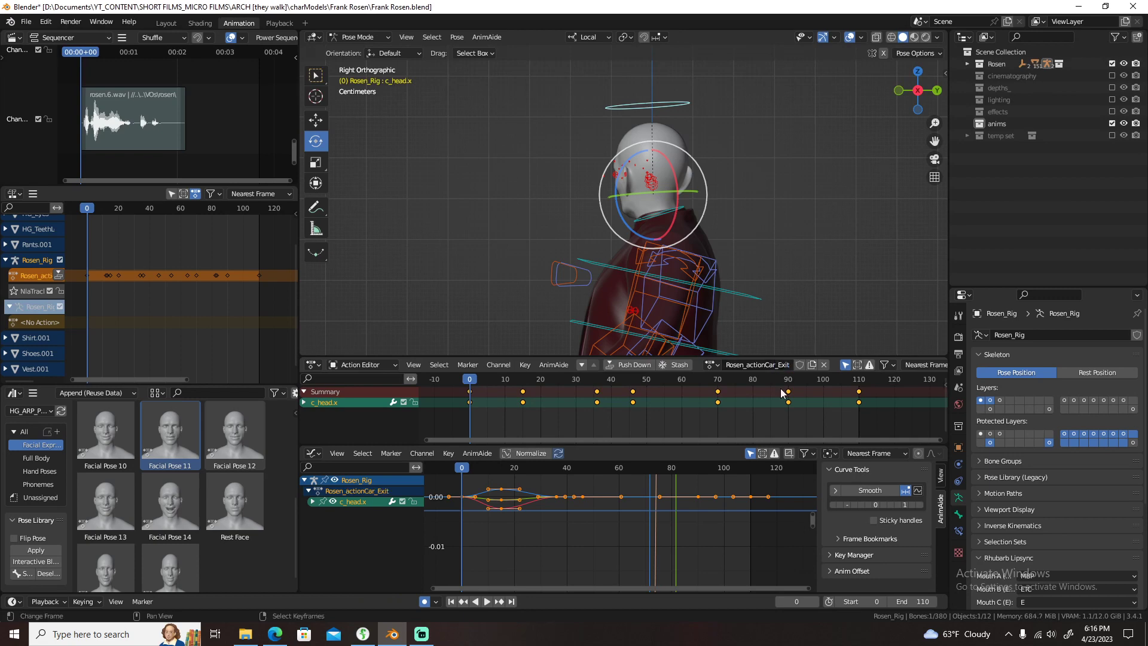
click(800, 365)
key(ctrl+s)
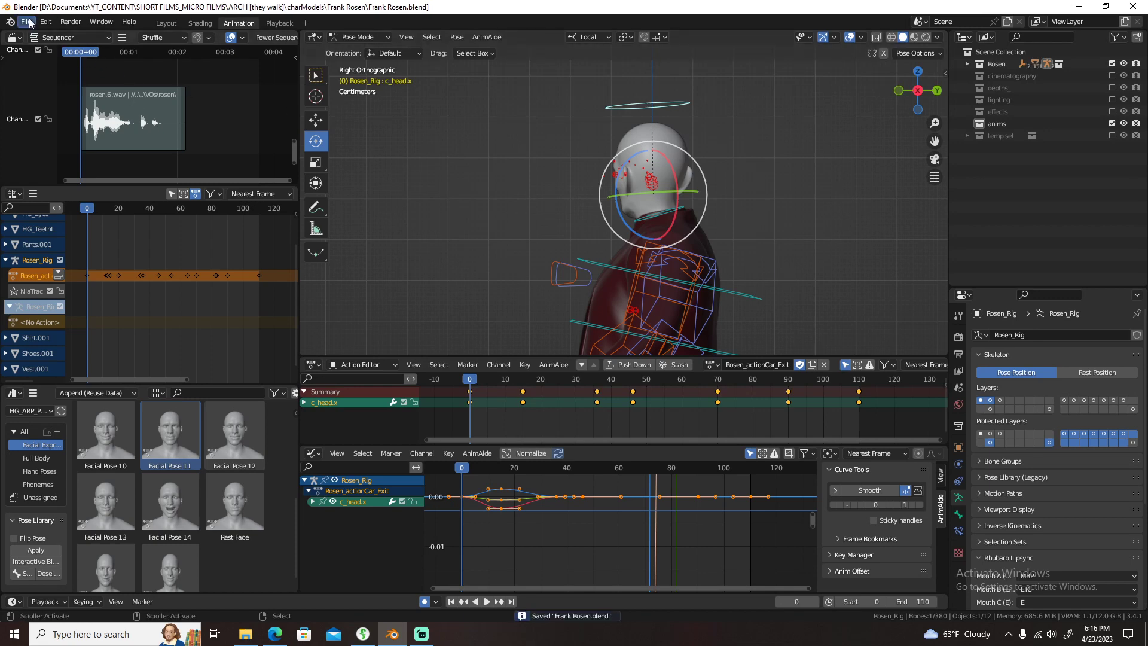
click(28, 22)
mouse_move(55, 59)
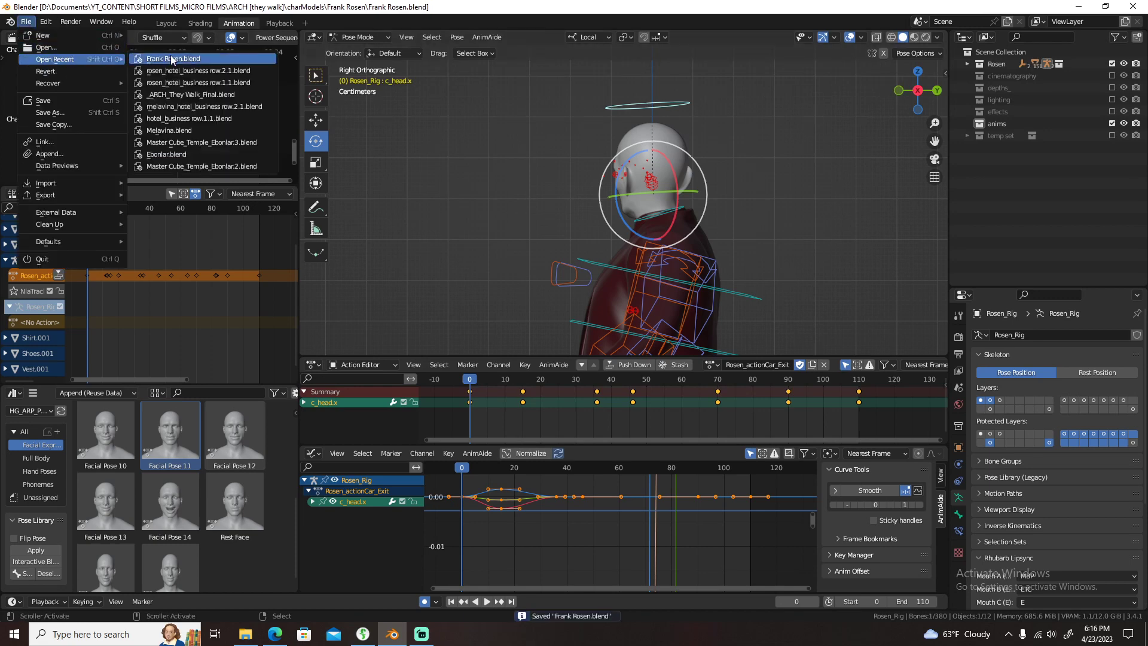
click(174, 71)
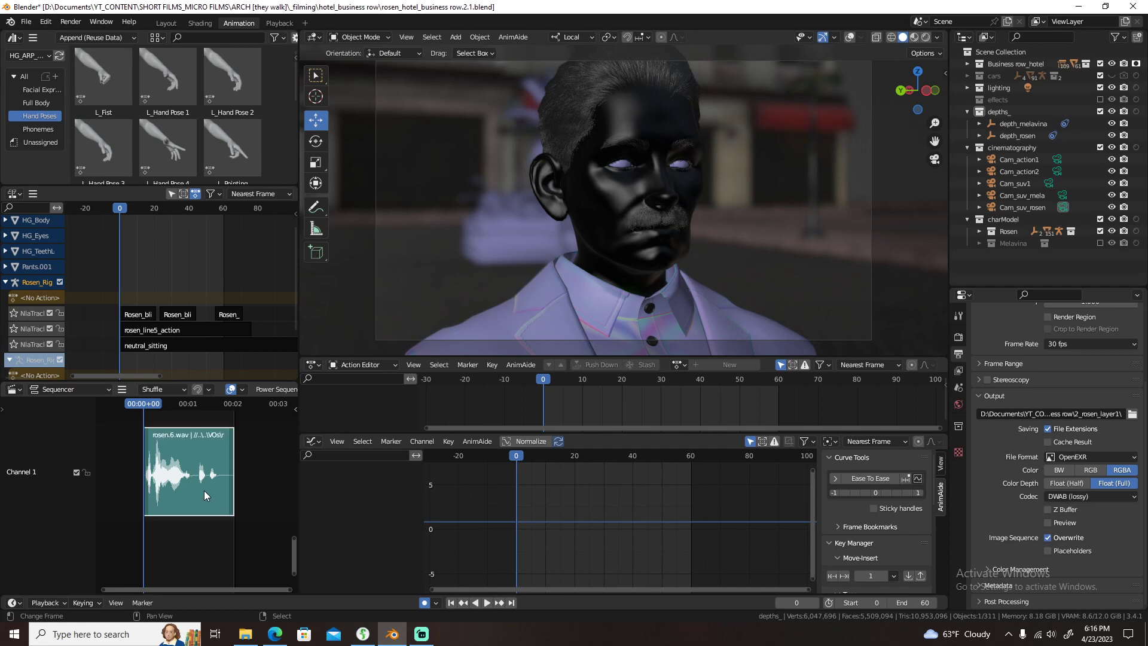
- Delete the rosen sound clip and the rosen_line5_action strip, saving the scene
key(Delete)
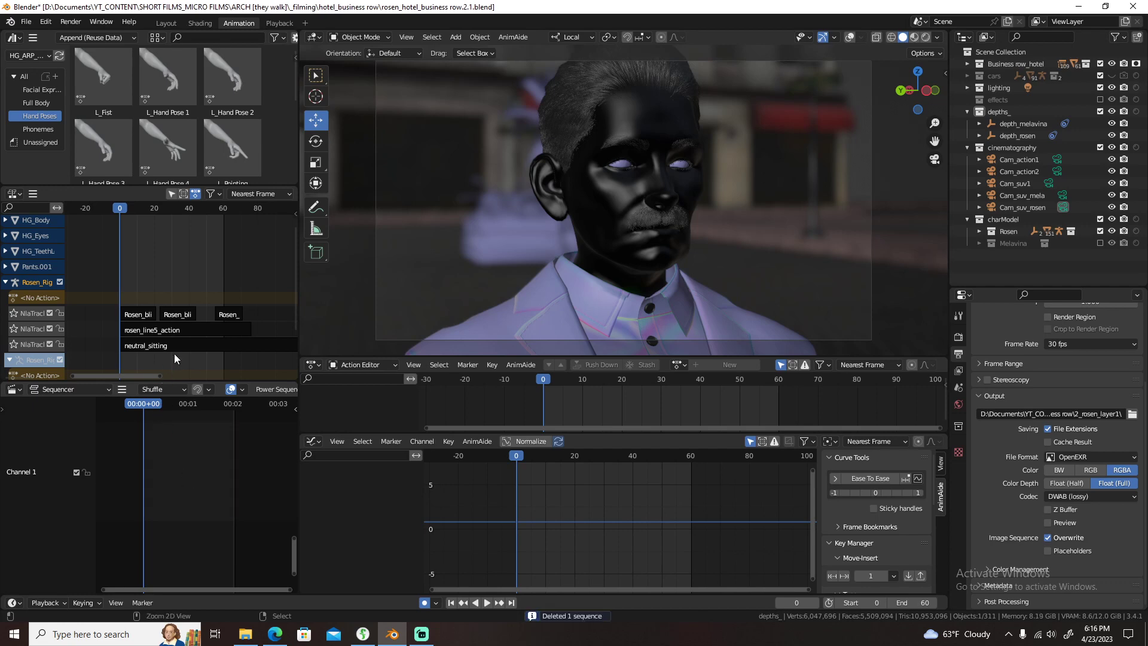
key(ctrl+s)
click(176, 329)
key(Delete)
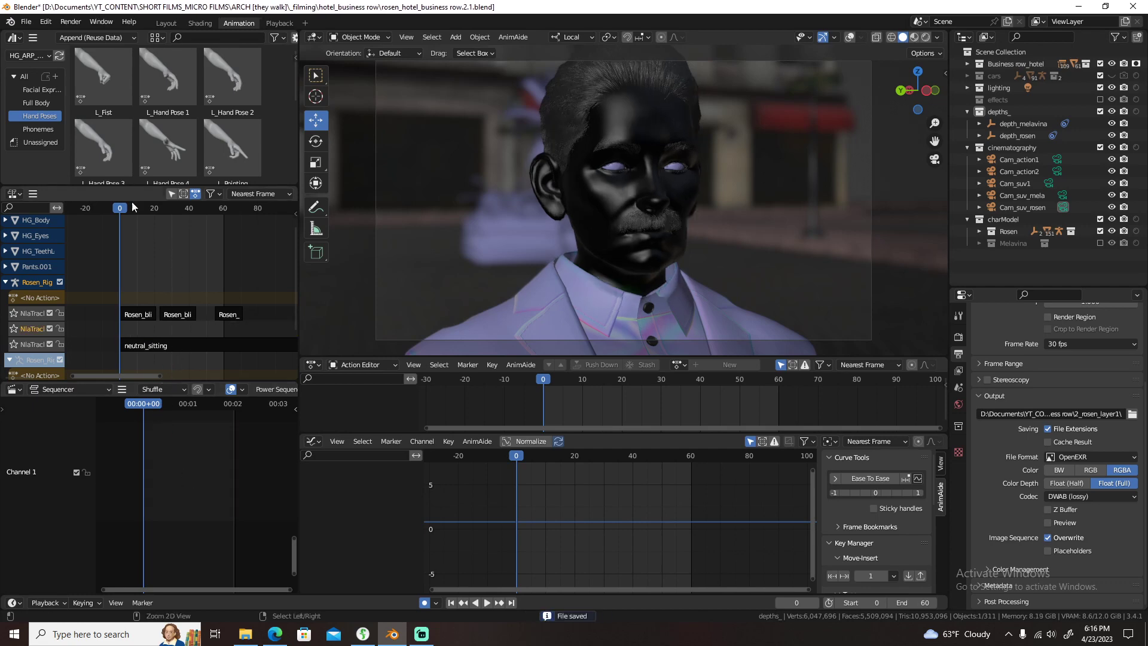
key(ctrl+s)
- Append the Rosen_actionCar_Exit action from charModels/Frank Rosen.blend
click(26, 22)
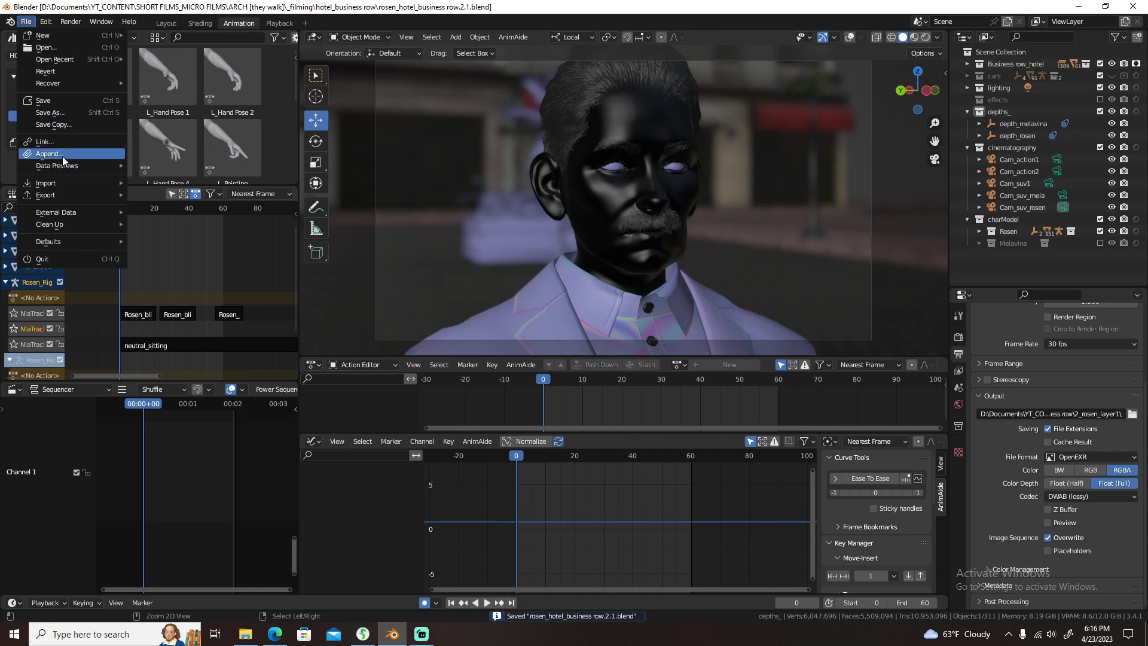
click(54, 153)
click(432, 166)
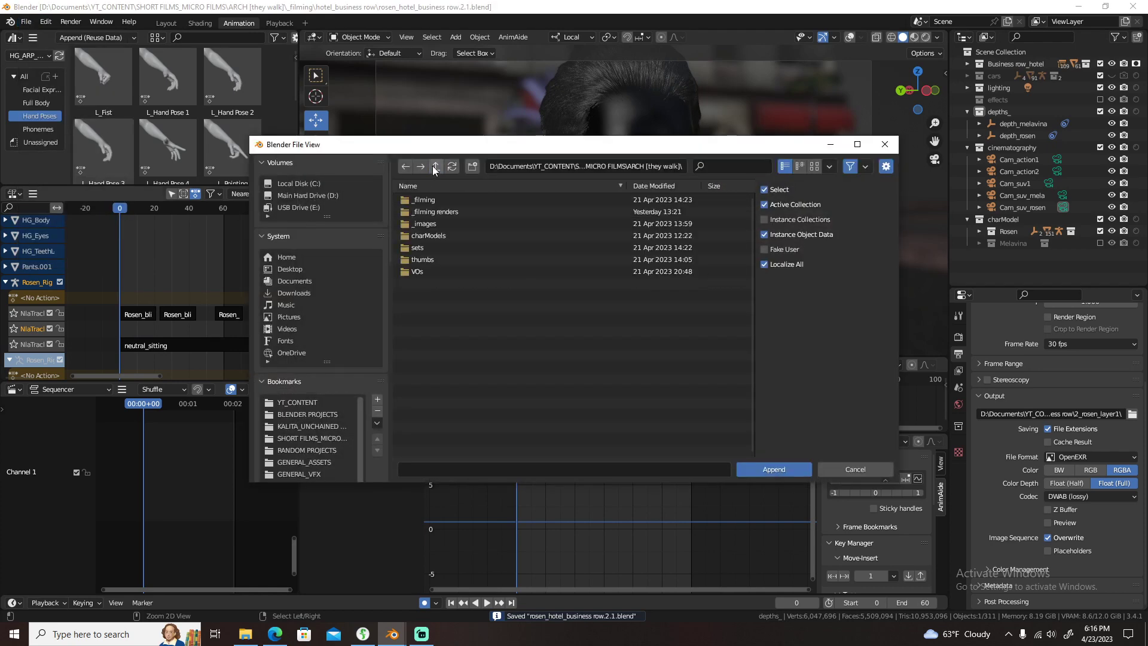
click(433, 239)
double_click(433, 225)
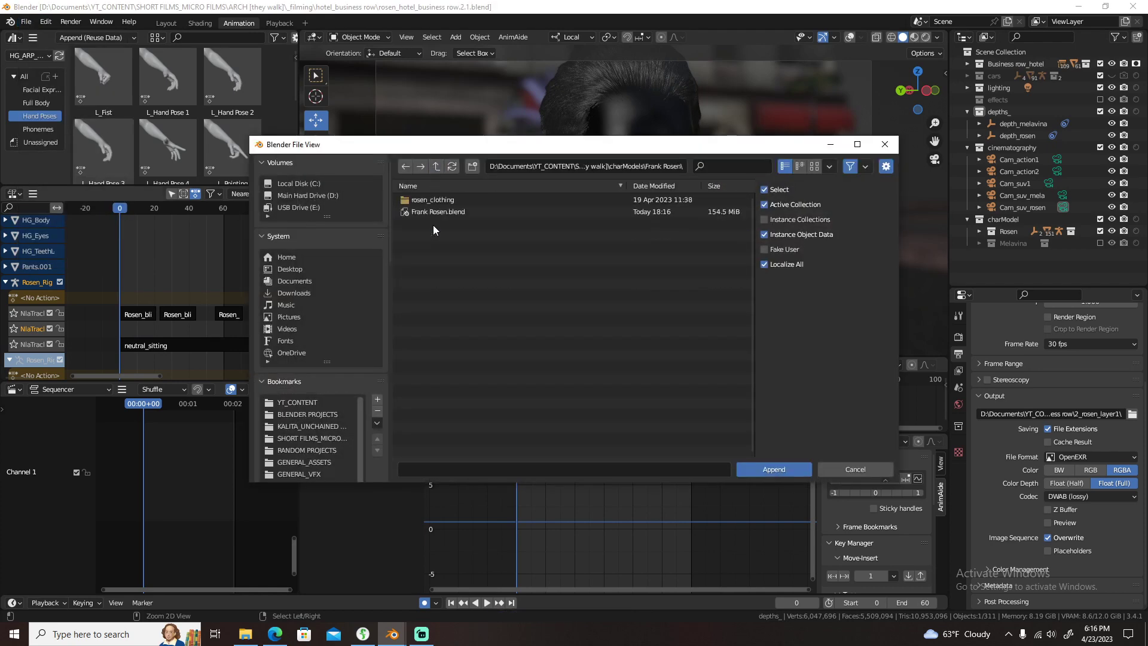
double_click(435, 213)
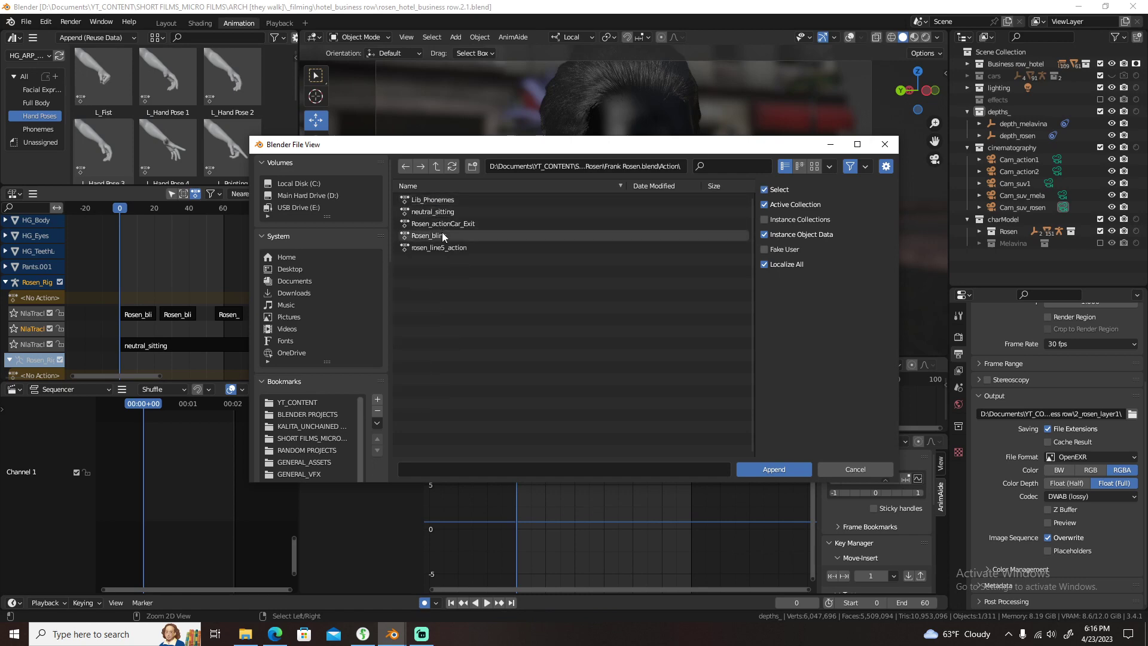
click(444, 224)
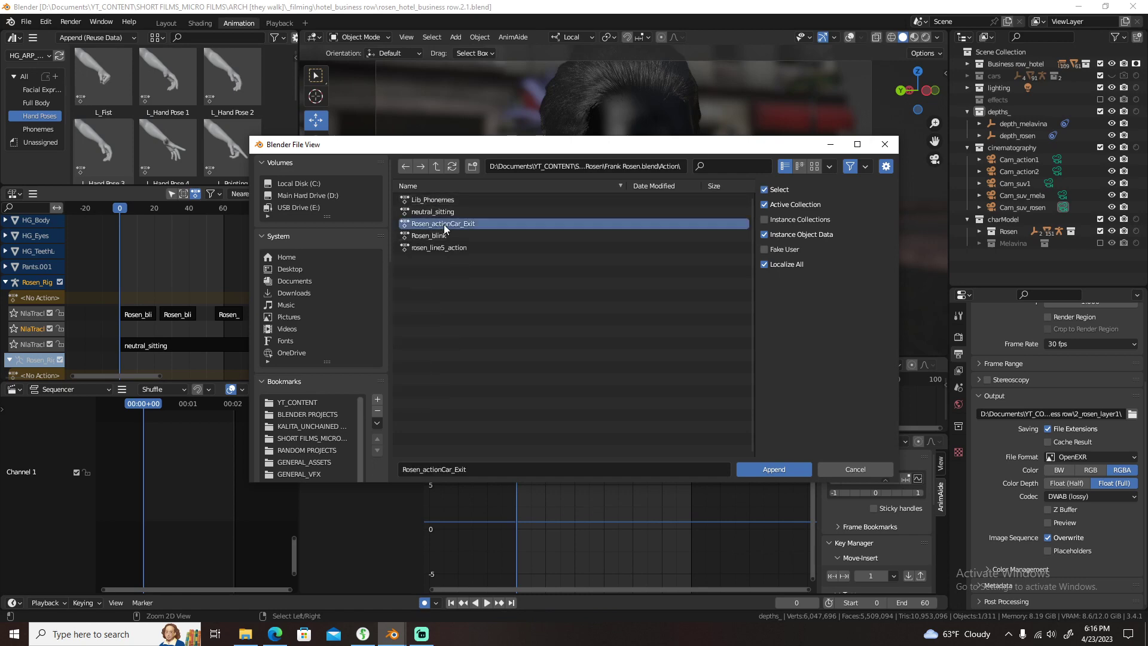
click(772, 471)
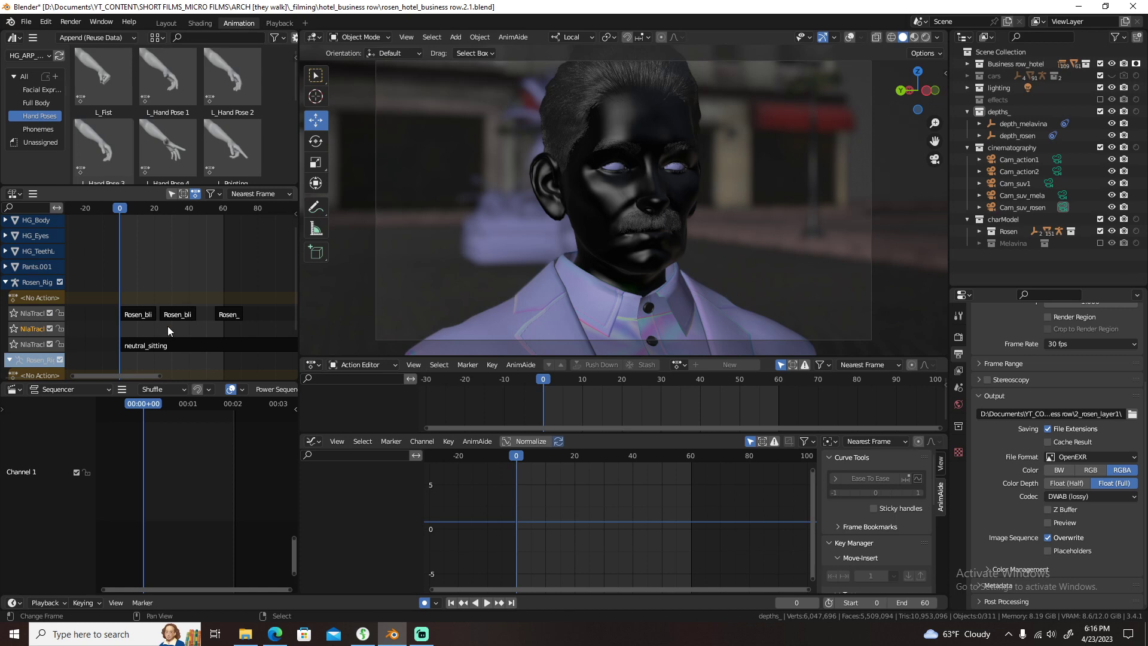
- Add Rosen_actionCar_Exit as an NLA strip on Rosen's rig and set its blending mode
key(shift+a)
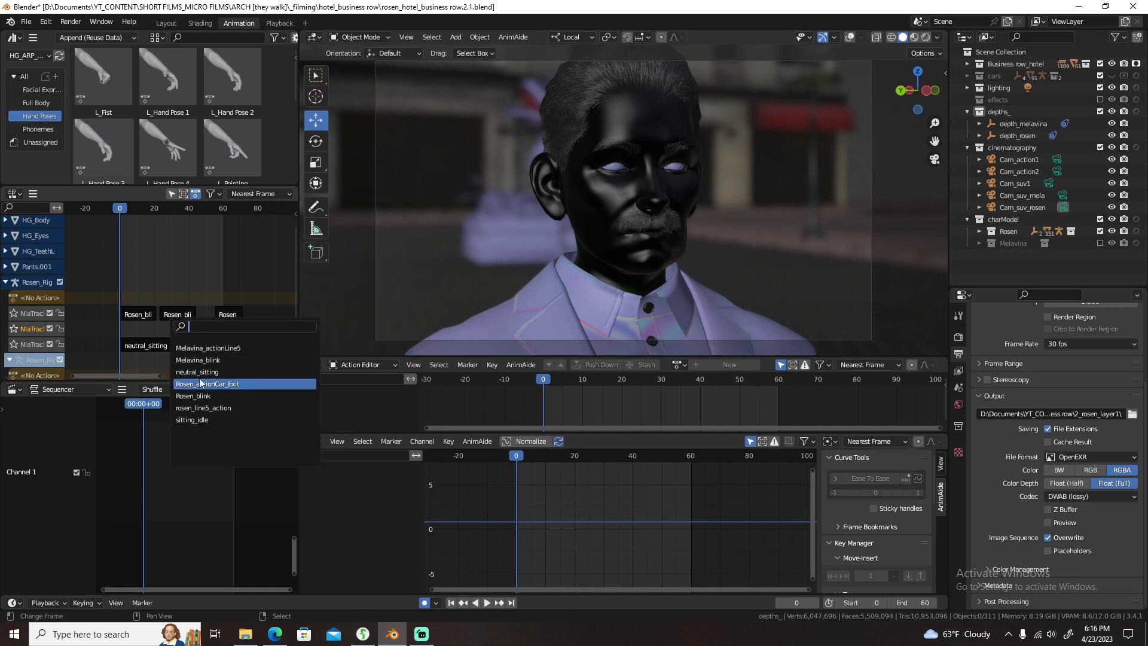
click(200, 384)
key(n)
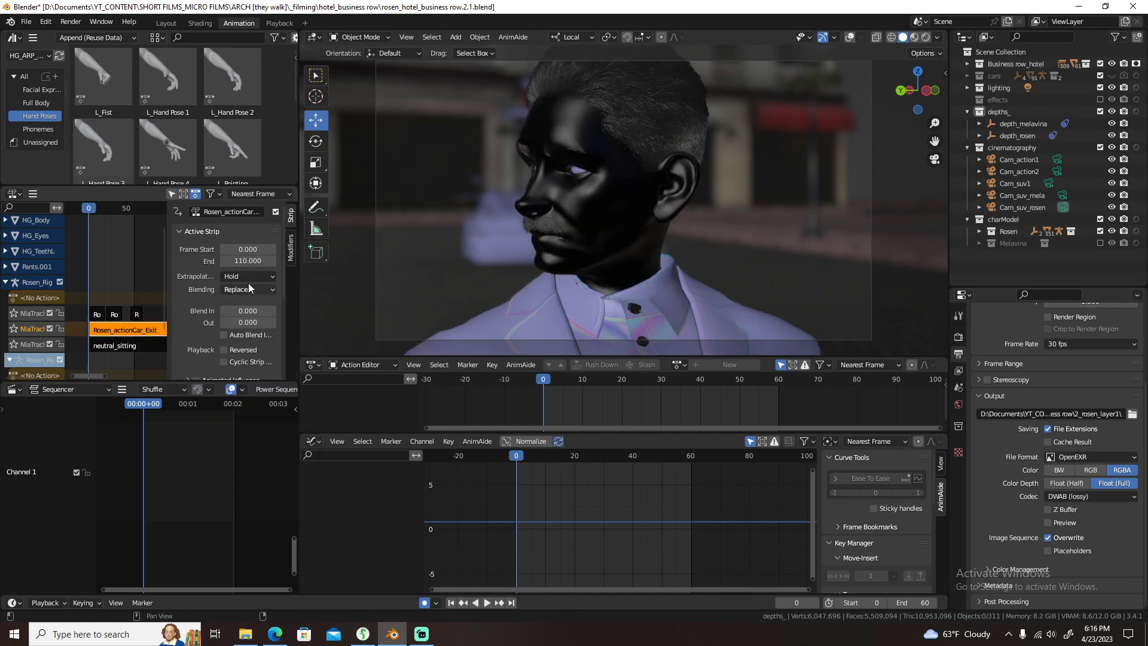
click(249, 288)
click(250, 319)
key(n)
key(Home)
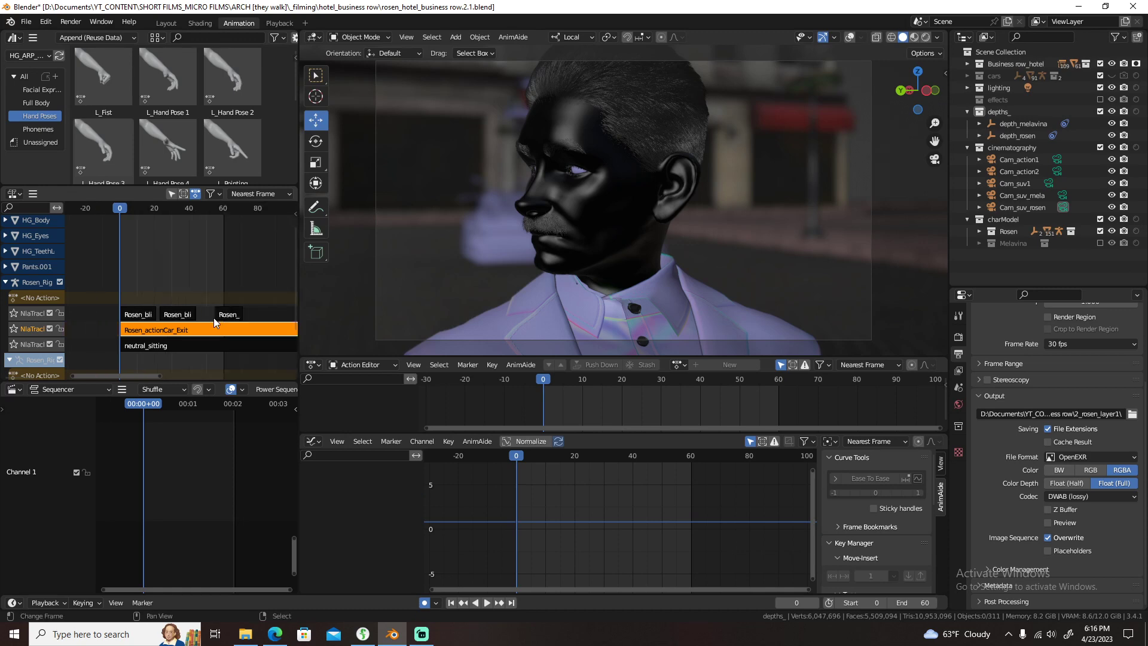
- Set the scene's end frame to 110 to cover the whole action
scroll(214, 318, down, 2)
scroll(210, 335, down, 2)
drag(229, 328, 244, 304)
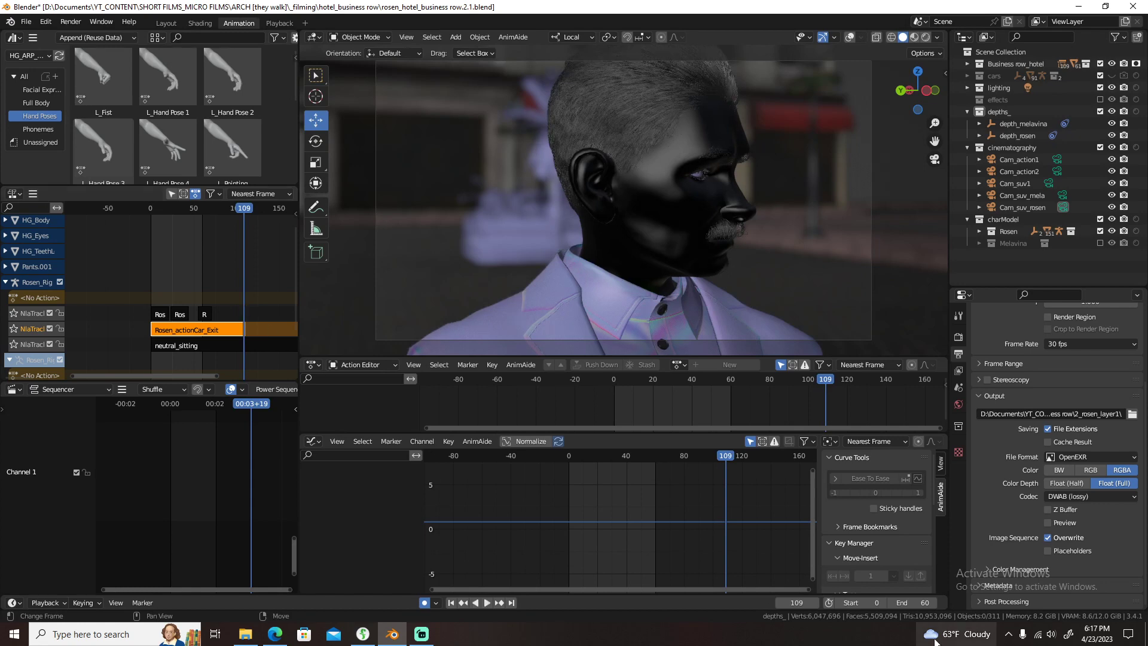
click(921, 602)
key(Return)
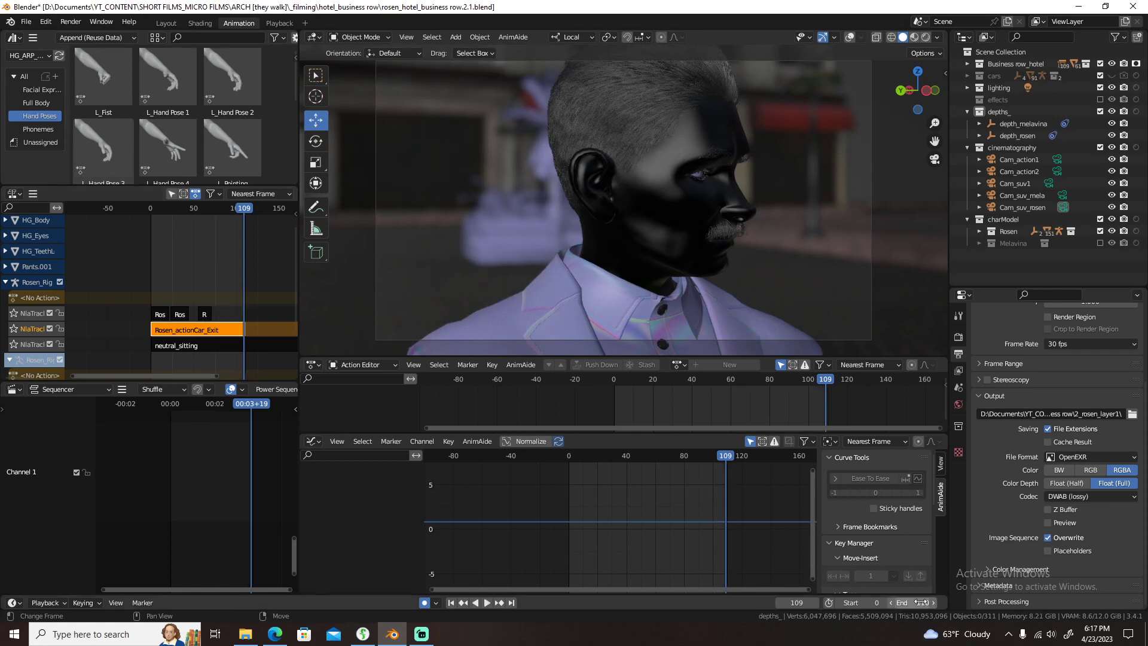
key(shift+Left)
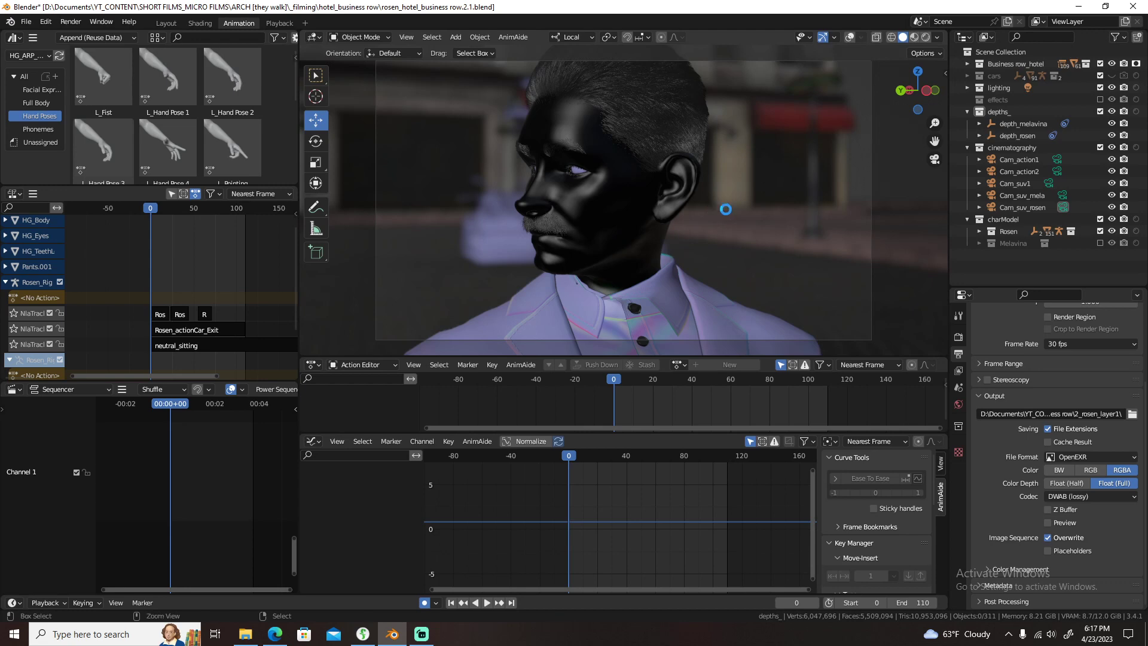
- Save the scene and play the animation back from the first frame
key(ctrl+s)
key(space)
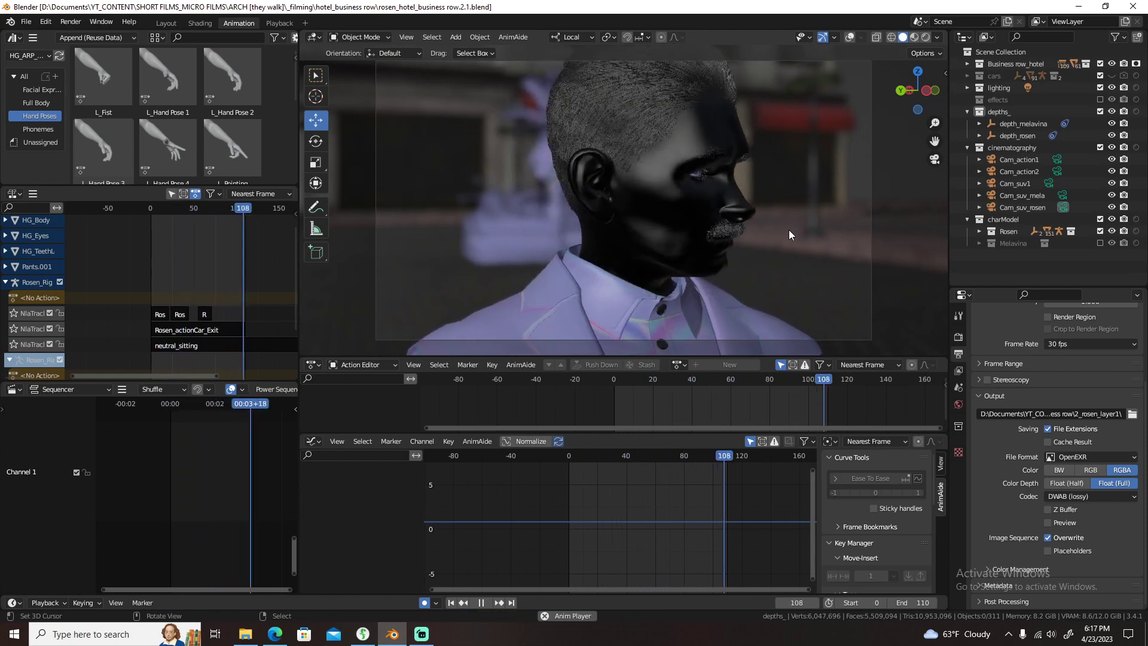
key(space)
key(shift+Left)
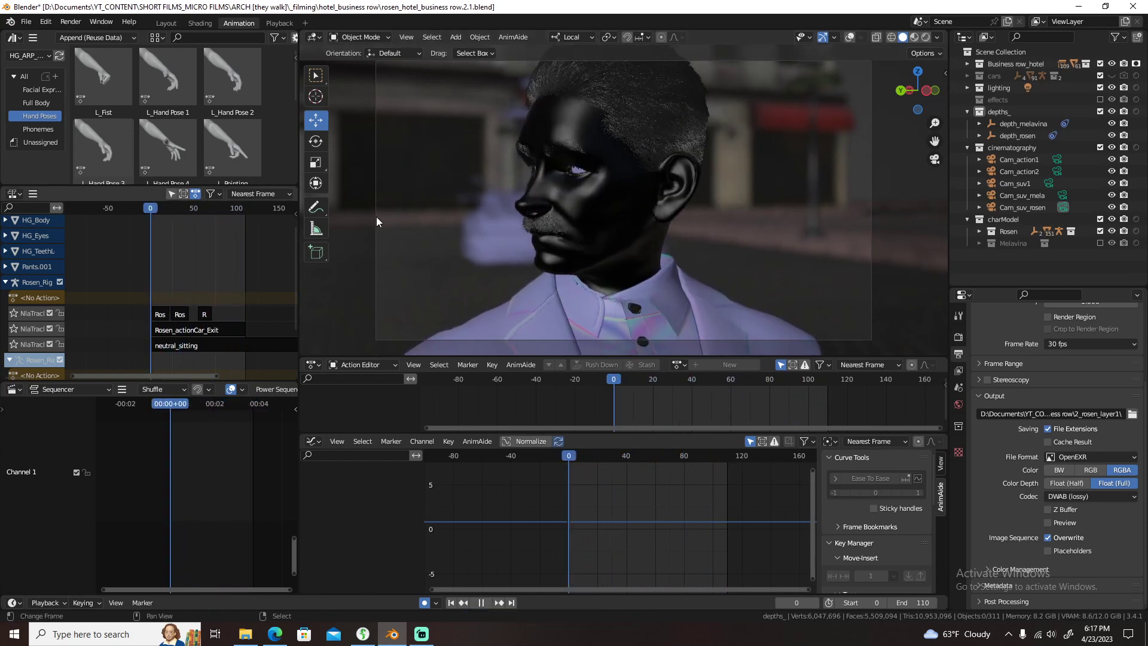
click(937, 37)
- Show material colours in the viewport with overlays on, and select Rosen's face rig
click(884, 186)
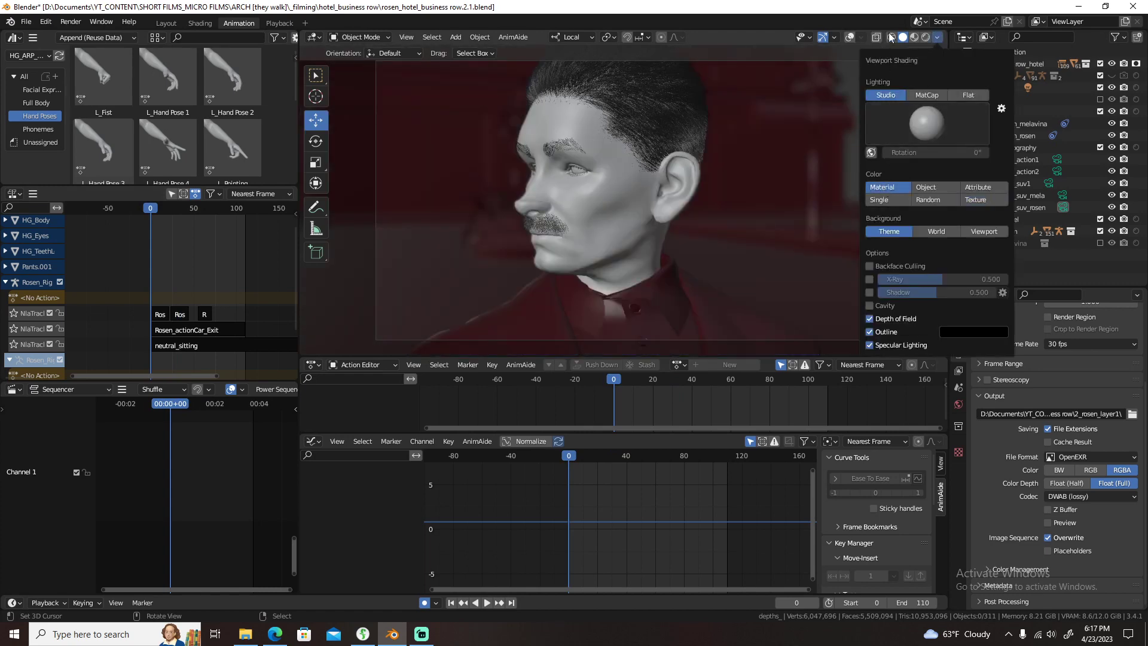
click(849, 37)
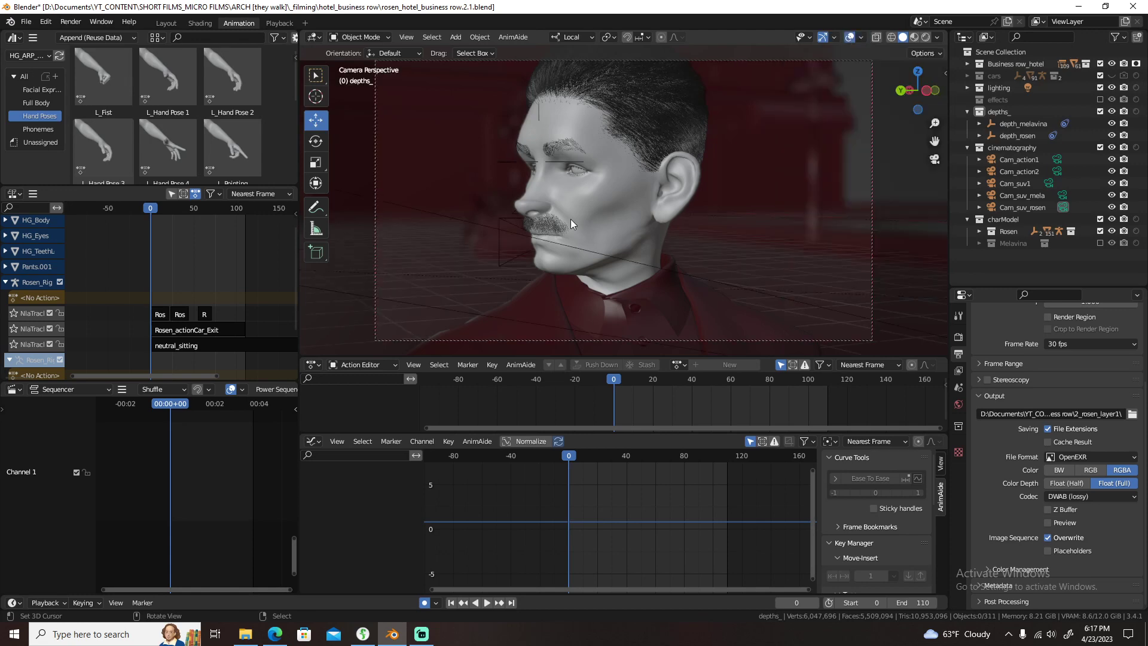
click(643, 181)
click(610, 189)
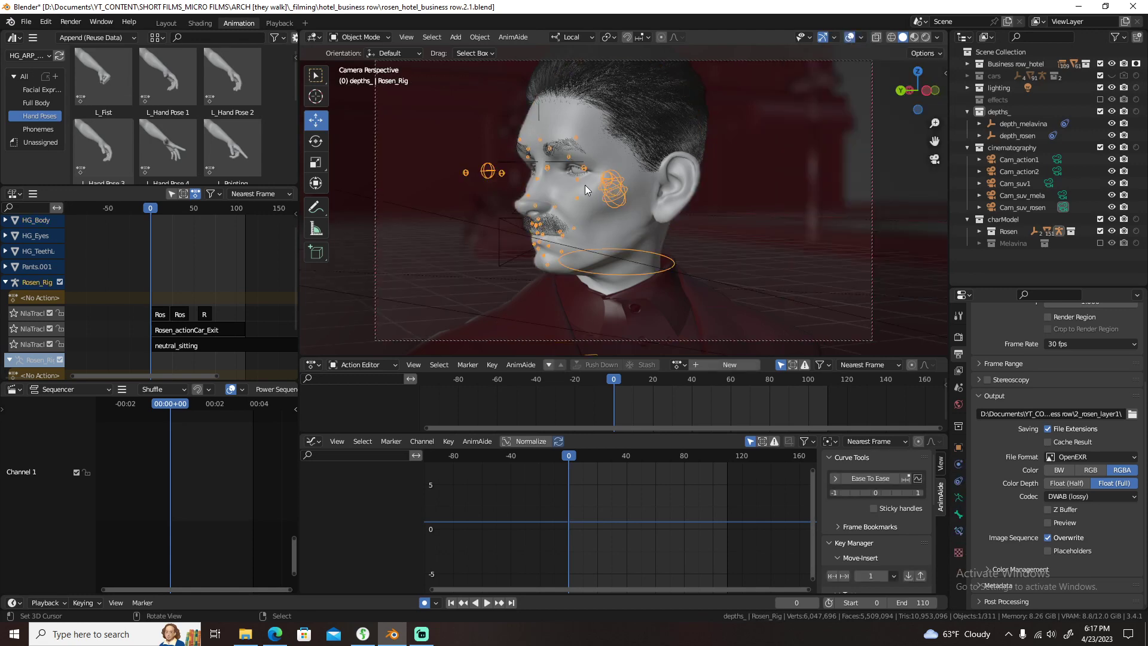
- In Pose Mode, key eyeball_lookat_master's location and rotation inside the Rosen_actionCar_Exit strip
key(ctrl+Tab)
click(486, 169)
click(197, 332)
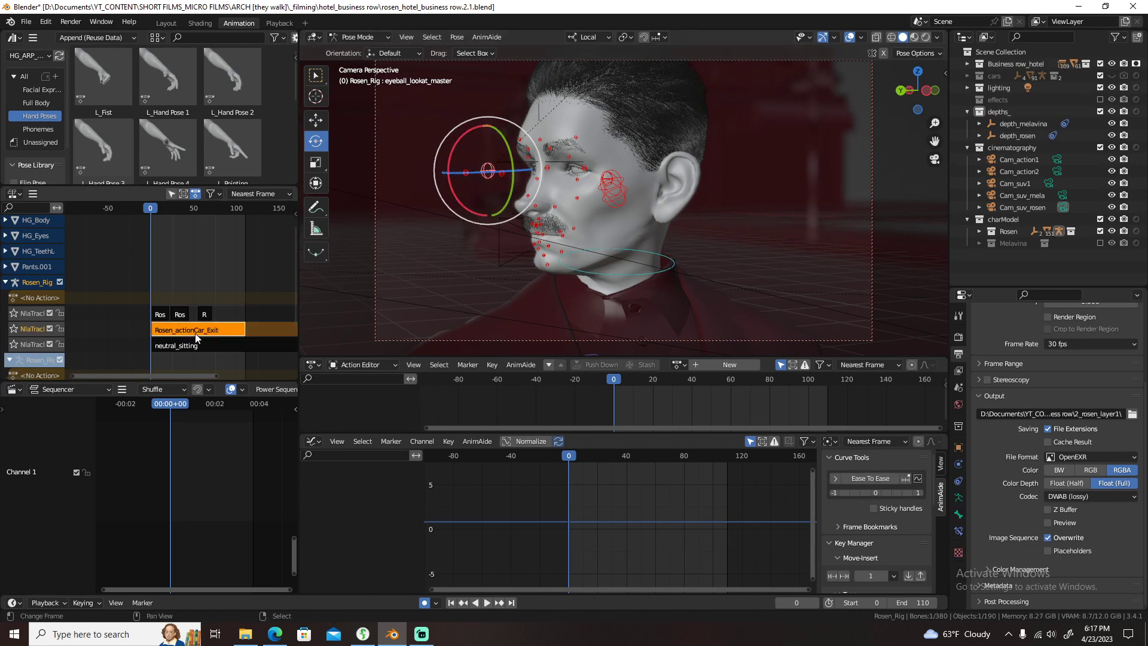
key(Tab)
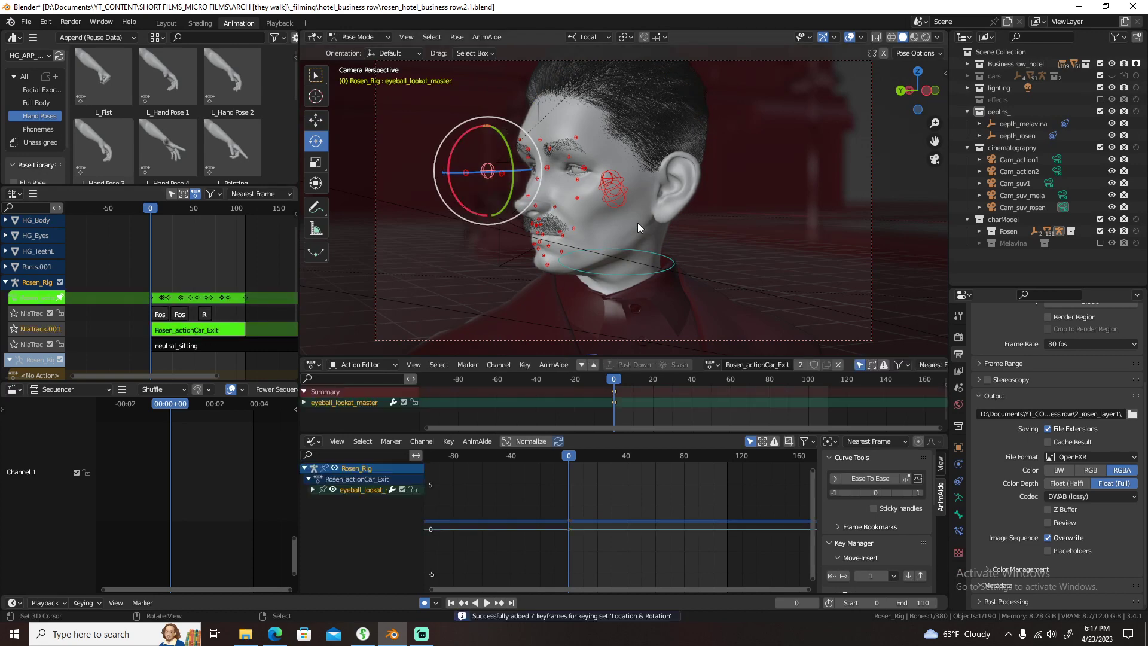
key(ctrl+Tab)
- Turn off viewport display for HG_Body's mustache and hair_slicked_back particle systems
click(642, 210)
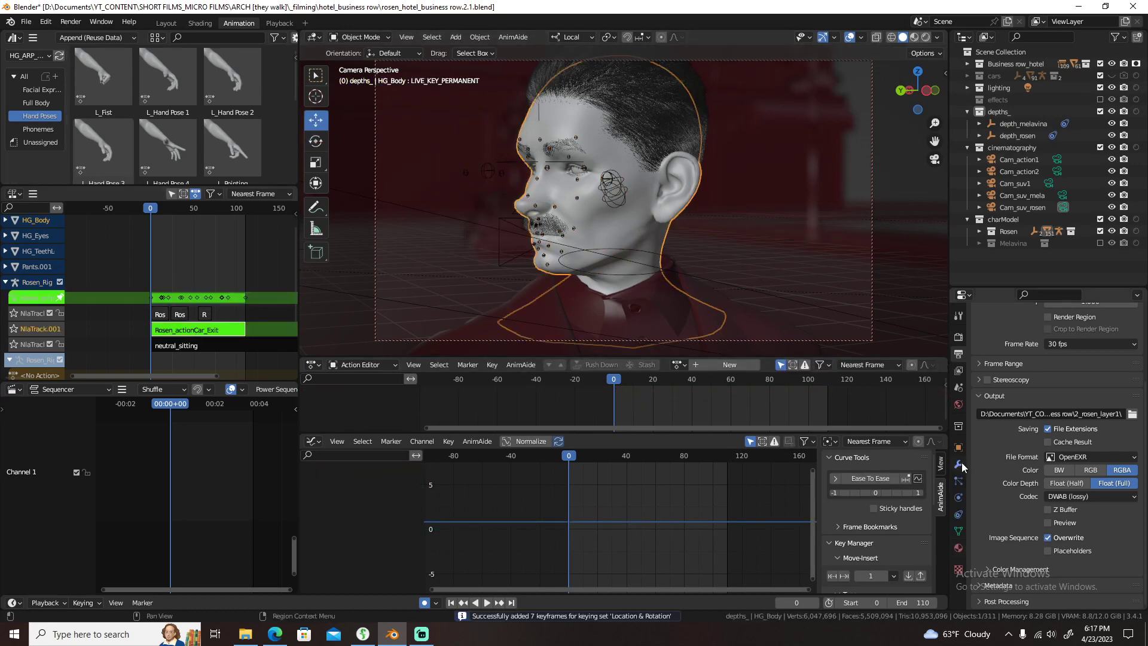
click(960, 480)
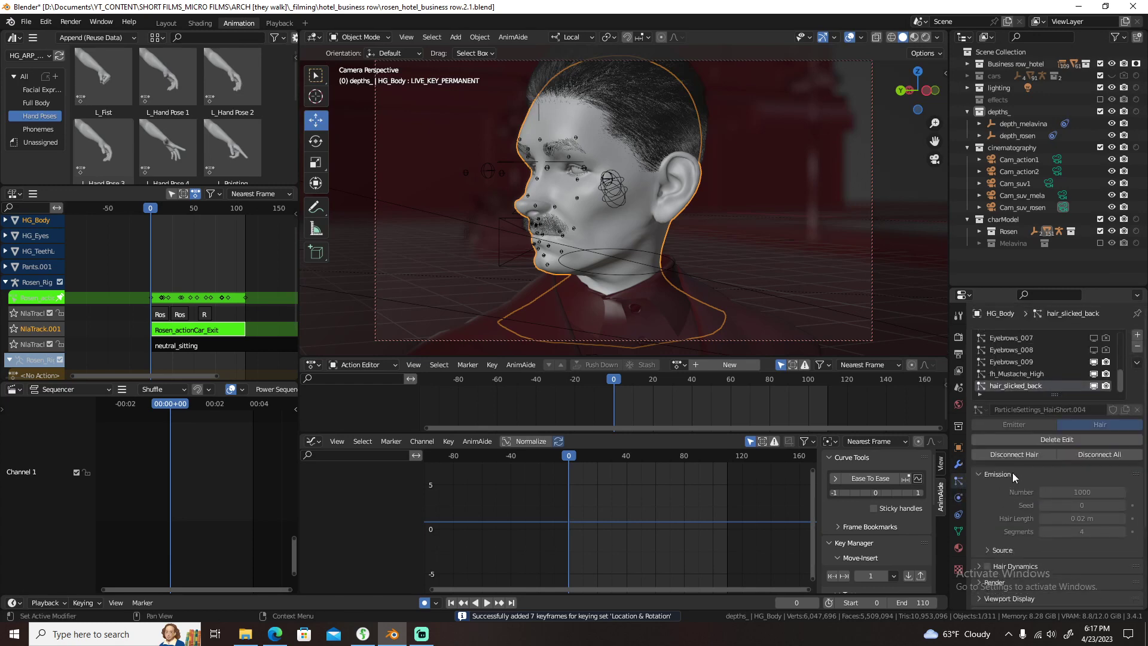
click(1094, 374)
click(1094, 386)
scroll(1057, 363, up, 6)
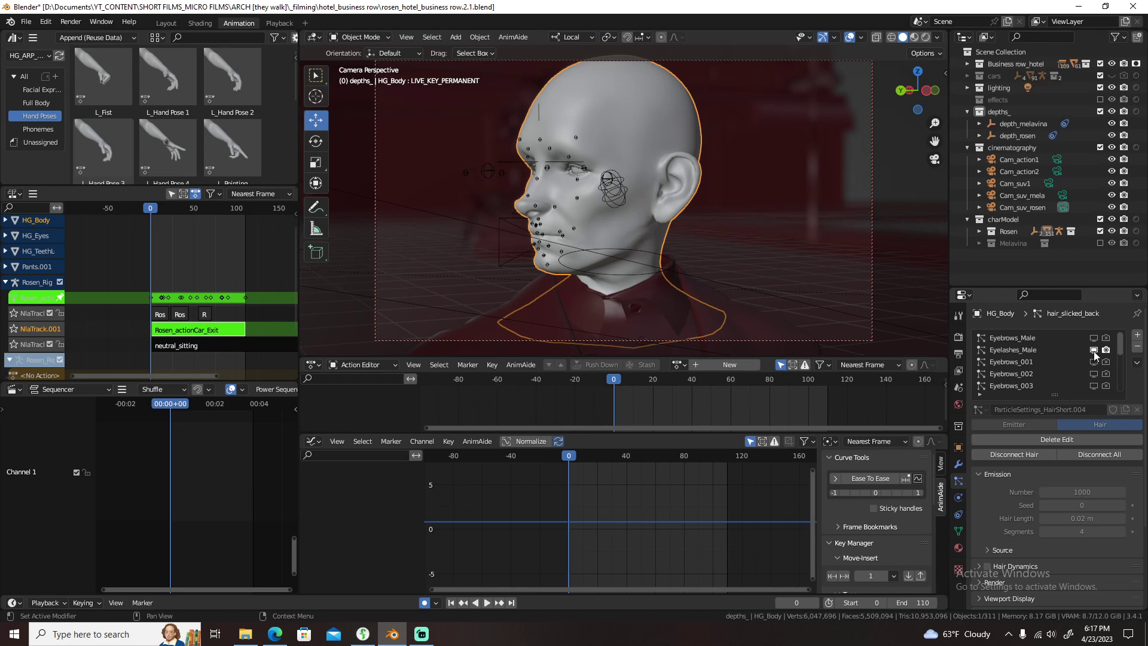
scroll(1073, 374, down, 4)
scroll(1073, 374, down, 4)
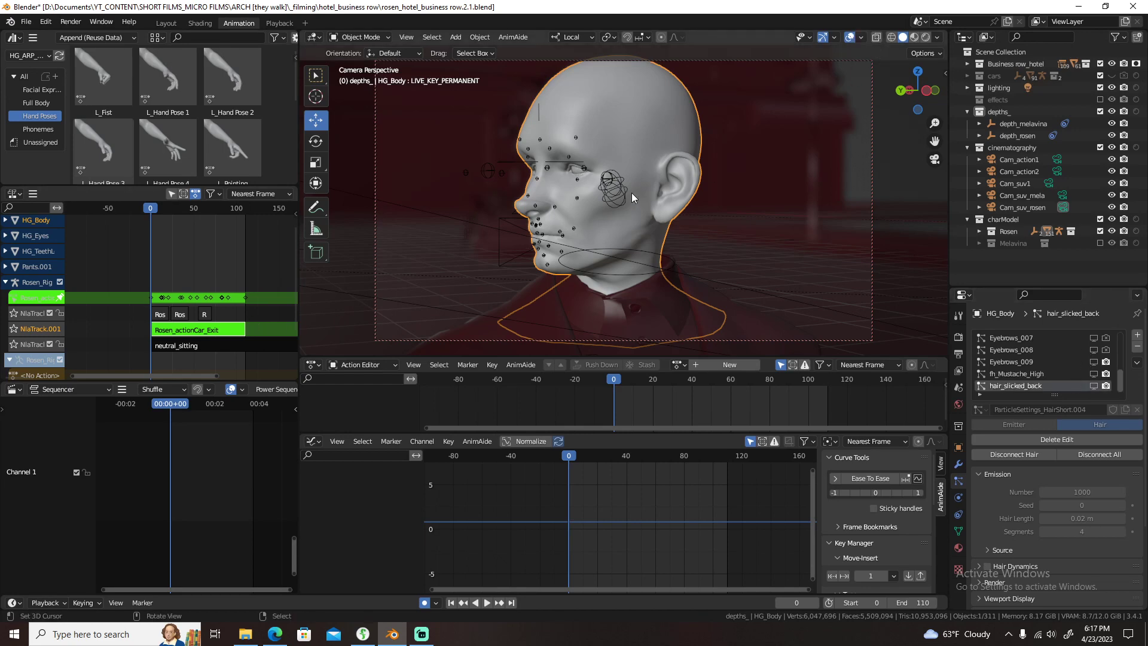
- At frame 11, raise Rosen's eyeball_lookat_master target slightly in Pose Mode
click(610, 190)
key(ctrl+Tab)
click(522, 183)
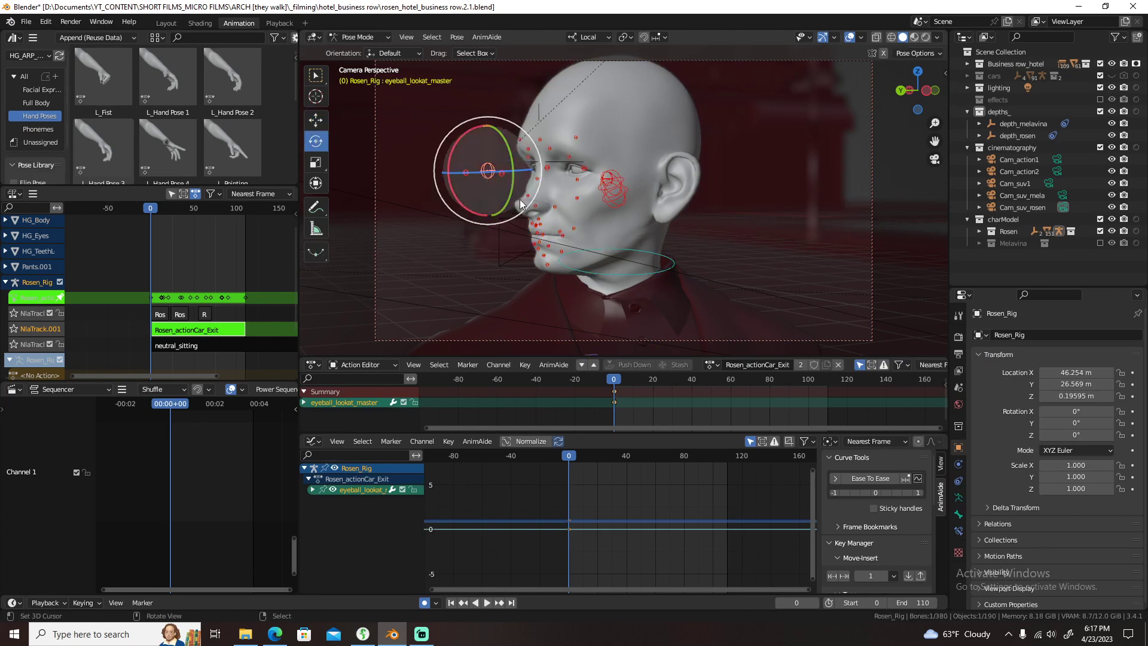
click(635, 381)
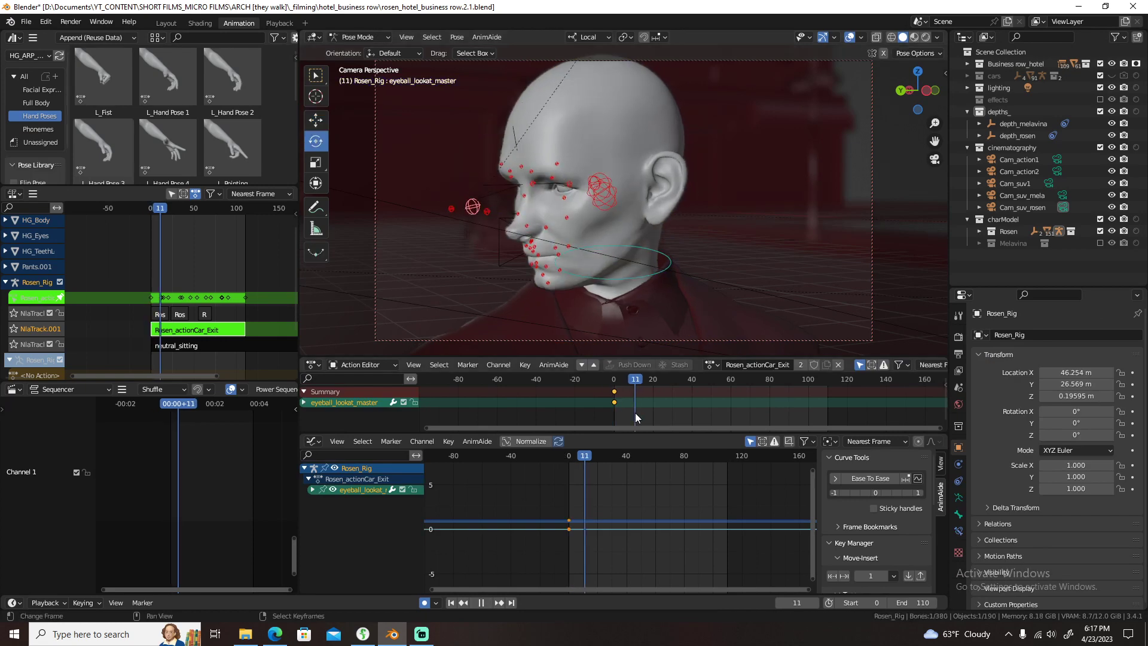
click(316, 120)
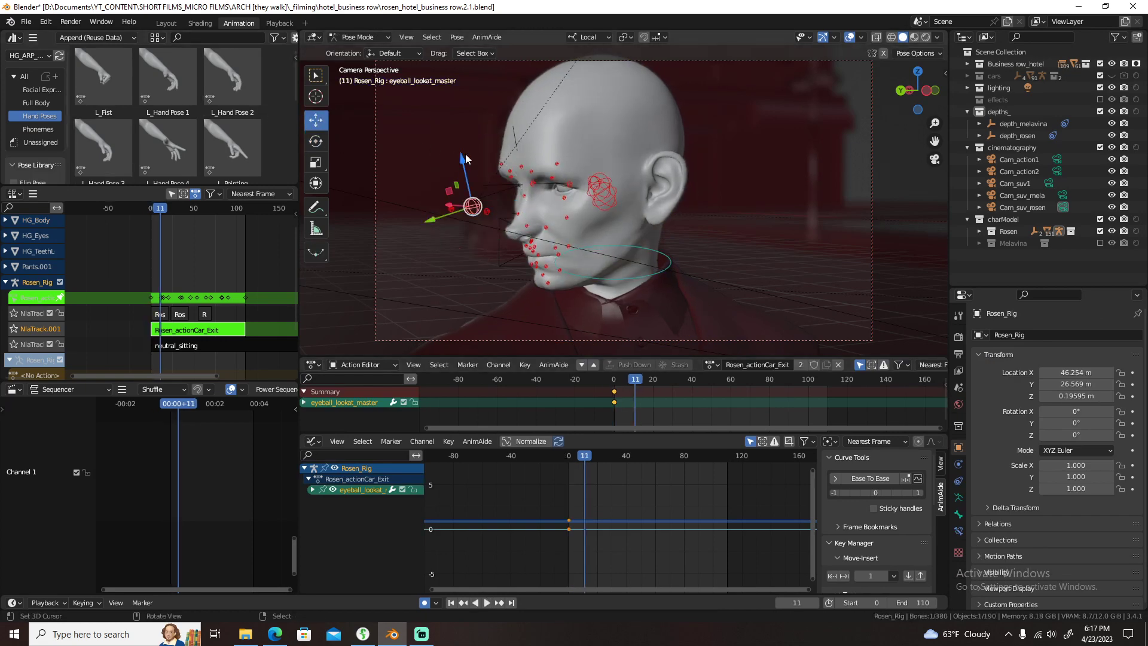
mouse_move(467, 163)
middle_down()
mouse_move(636, 158)
mouse_move(619, 141)
middle_up()
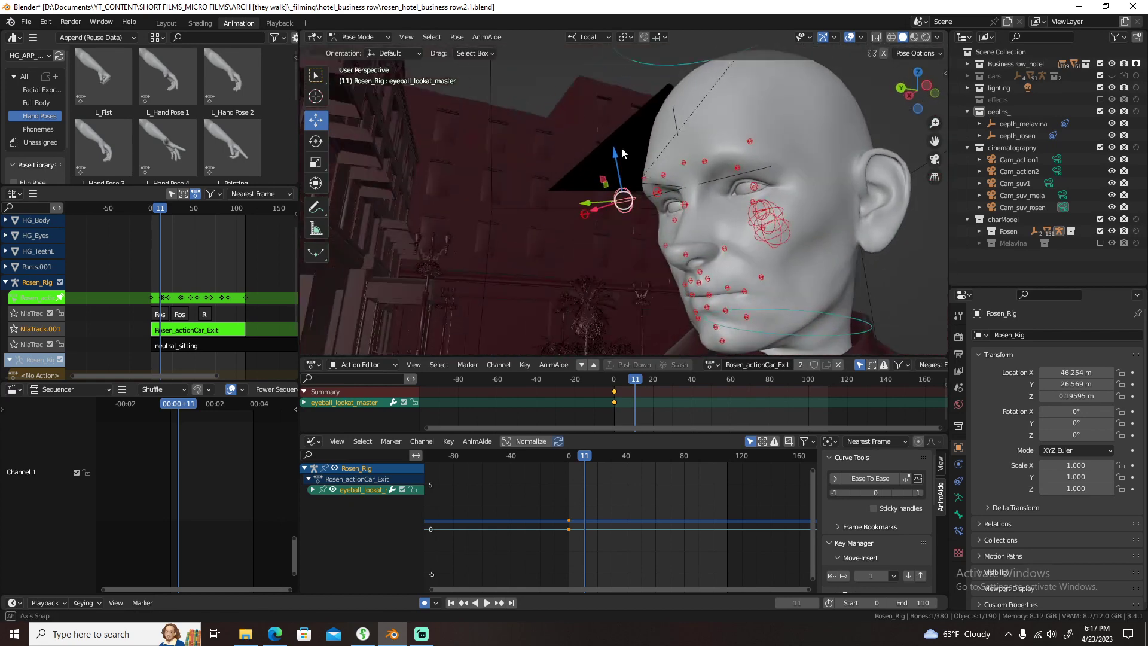
mouse_move(619, 155)
mouse_down()
mouse_move(621, 123)
mouse_move(621, 135)
mouse_up()
- Save the file and replay the animation from the start to check the gaze
scroll(598, 405, up, 4)
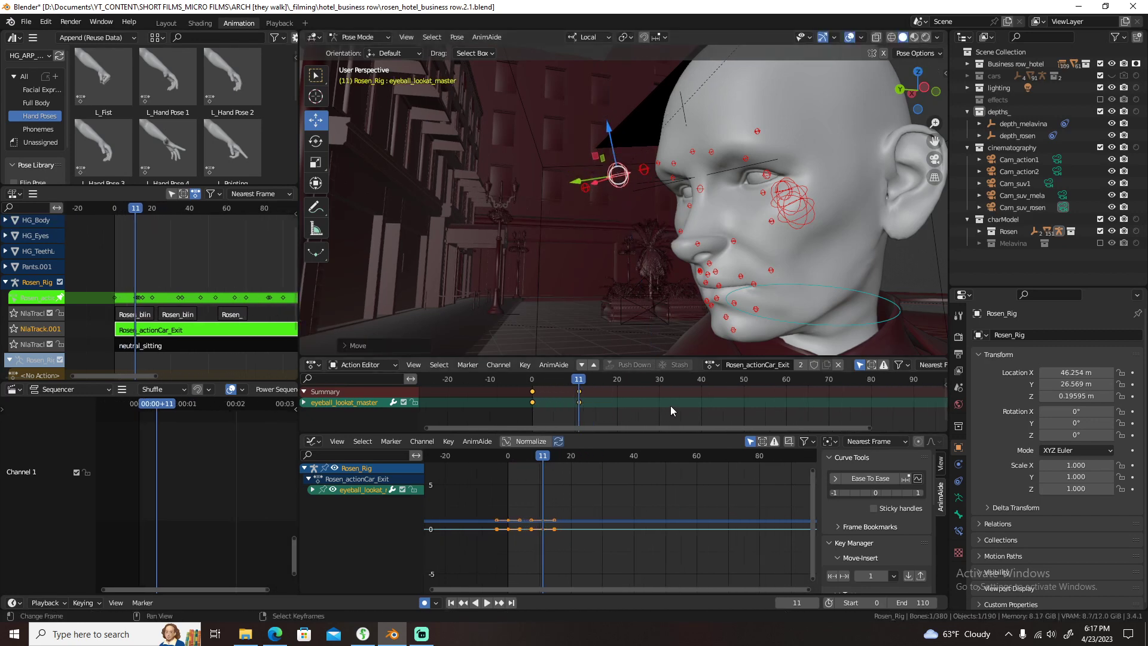
scroll(669, 405, down, 2)
scroll(628, 406, down, 1)
key(ctrl+s)
key(shift+Left)
key(space)
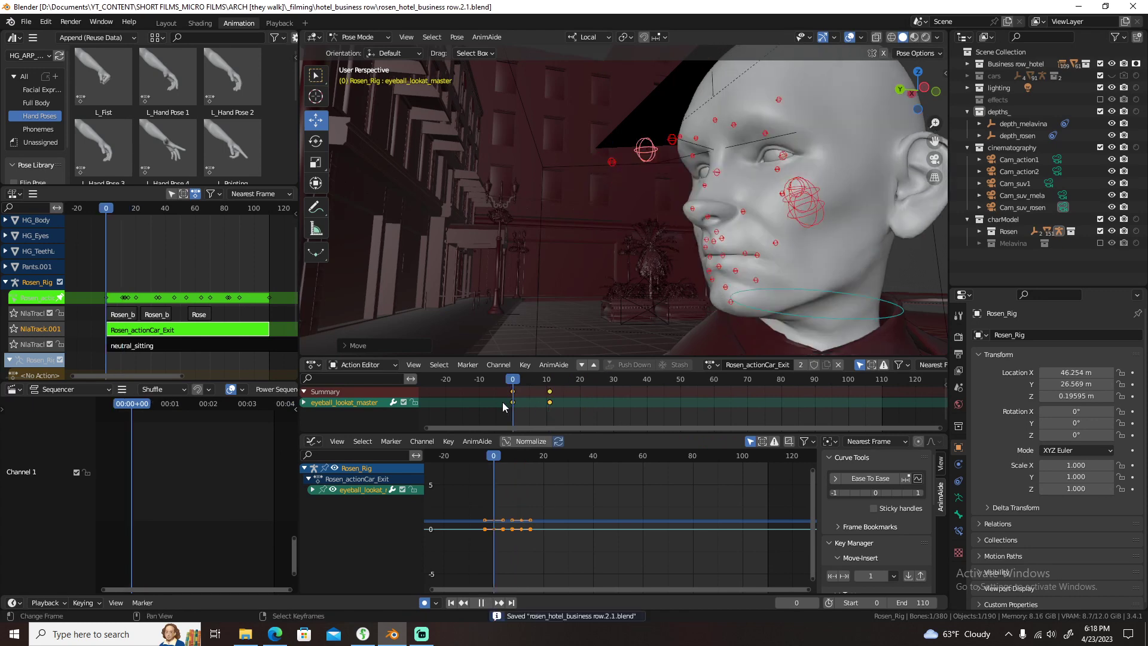
- Paste a copy of the earlier gaze key at frame 29
drag(515, 403, 612, 417)
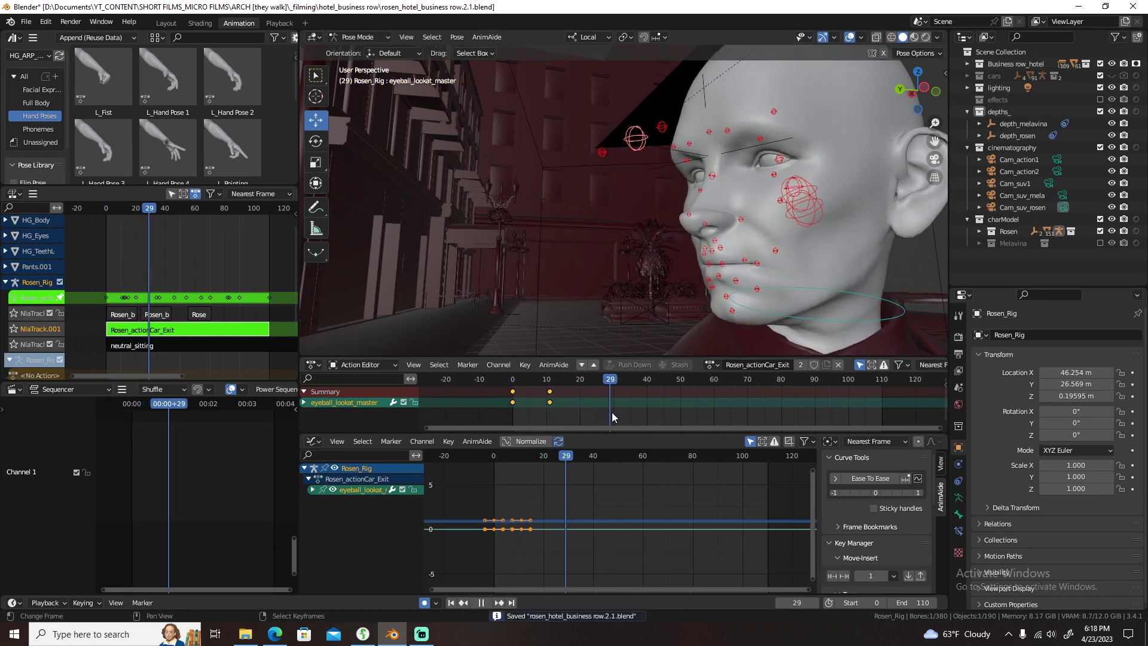
key(ctrl+c)
key(ctrl+v)
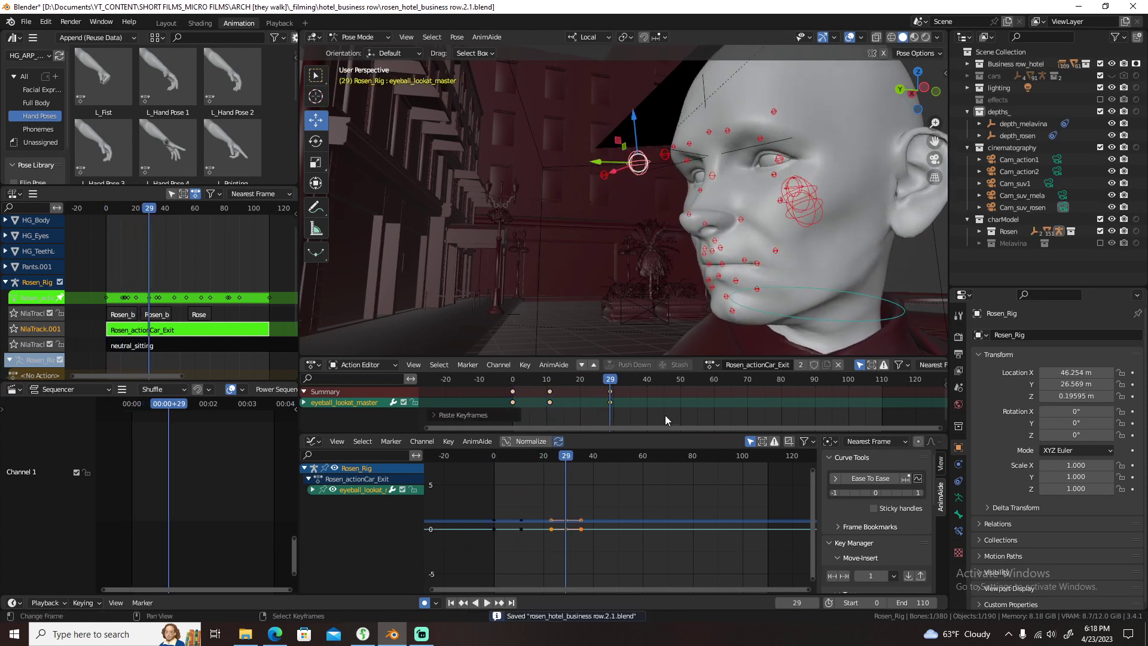
drag(574, 385, 622, 417)
- Slide the pasted gaze key to frame 35 and insert another gaze key at frame 51
key(space)
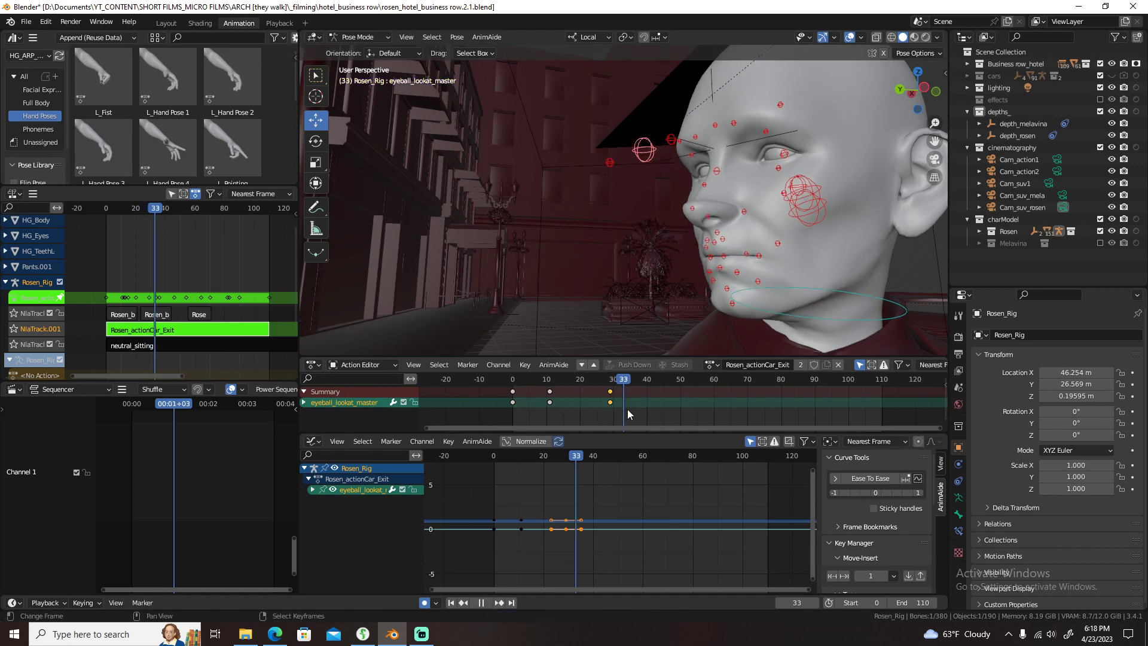
click(631, 409)
key(shift+s)
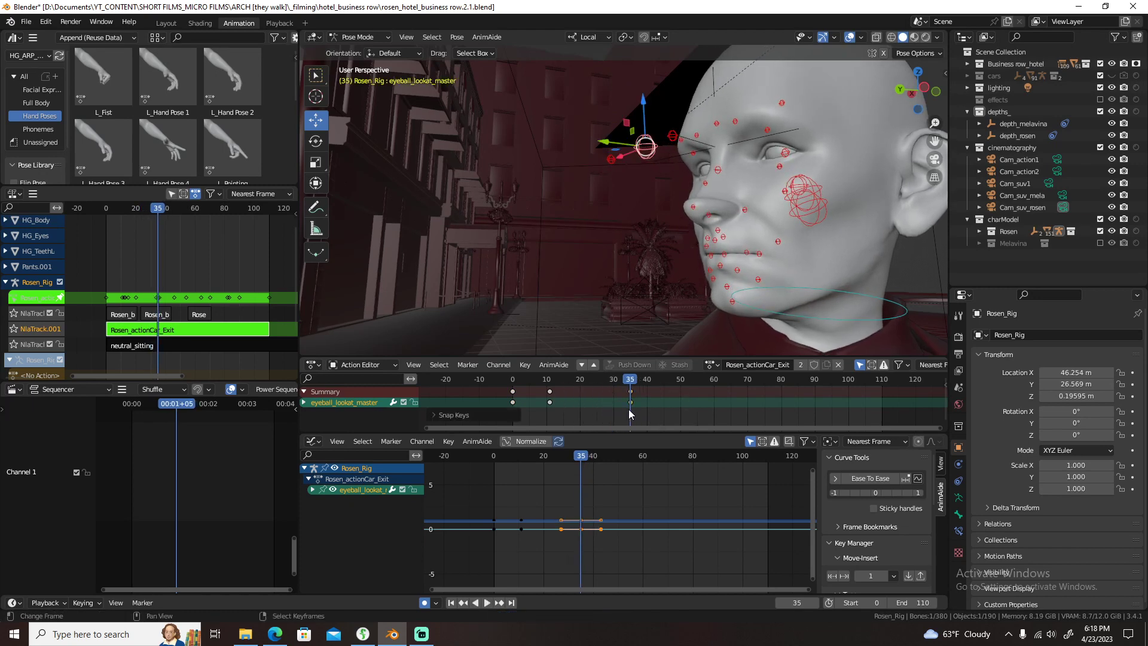
drag(629, 409, 683, 403)
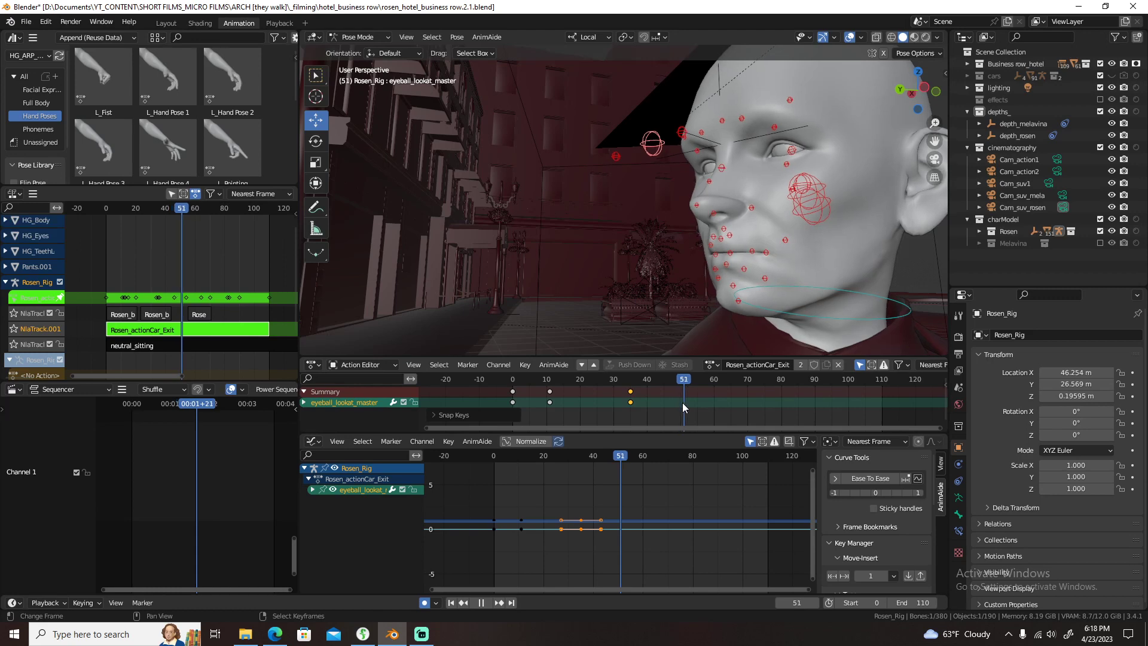
key(i)
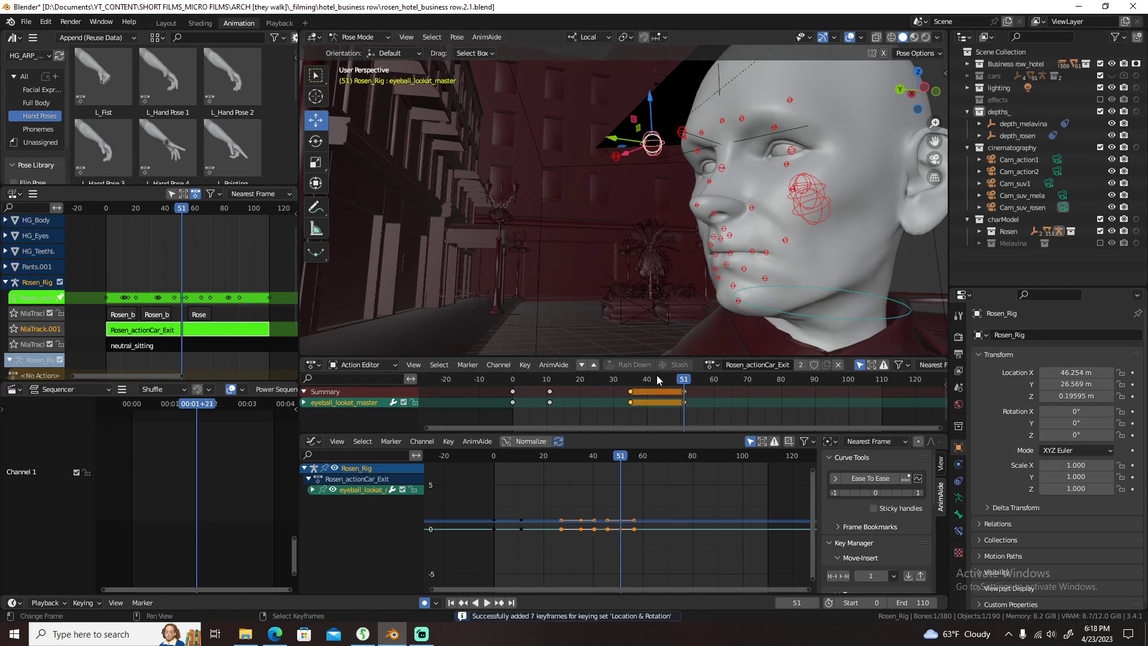
key(space)
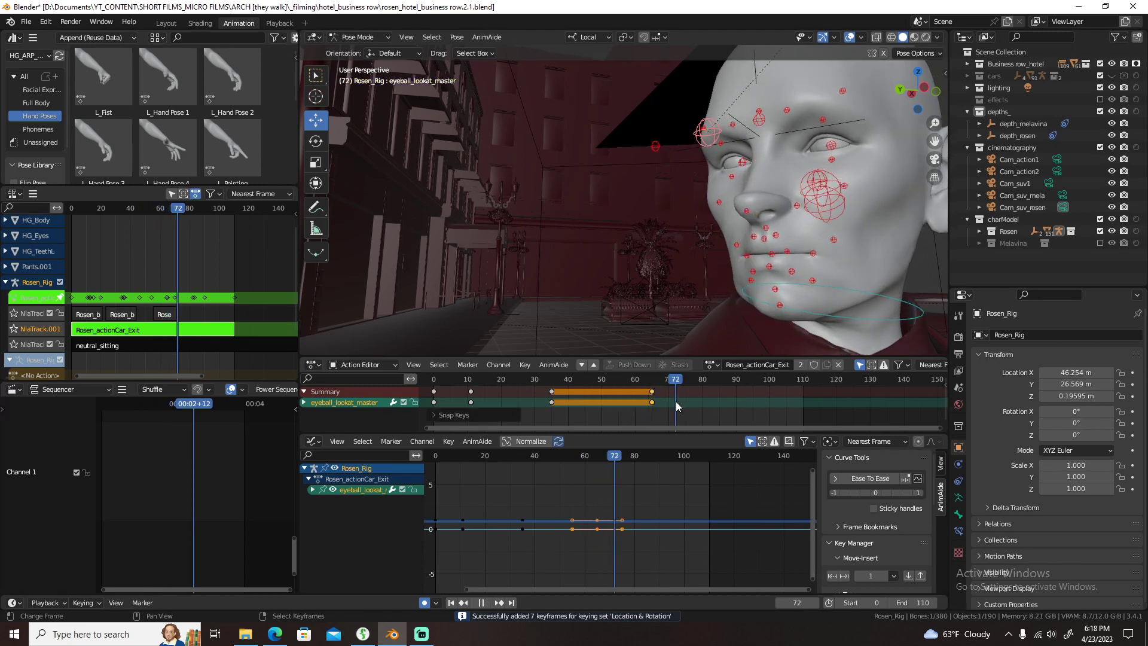
- Move the eye look-at target sideways to key the gaze at frame 74
key(space)
scroll(713, 285, down, 4)
middle_drag(716, 199, 659, 211)
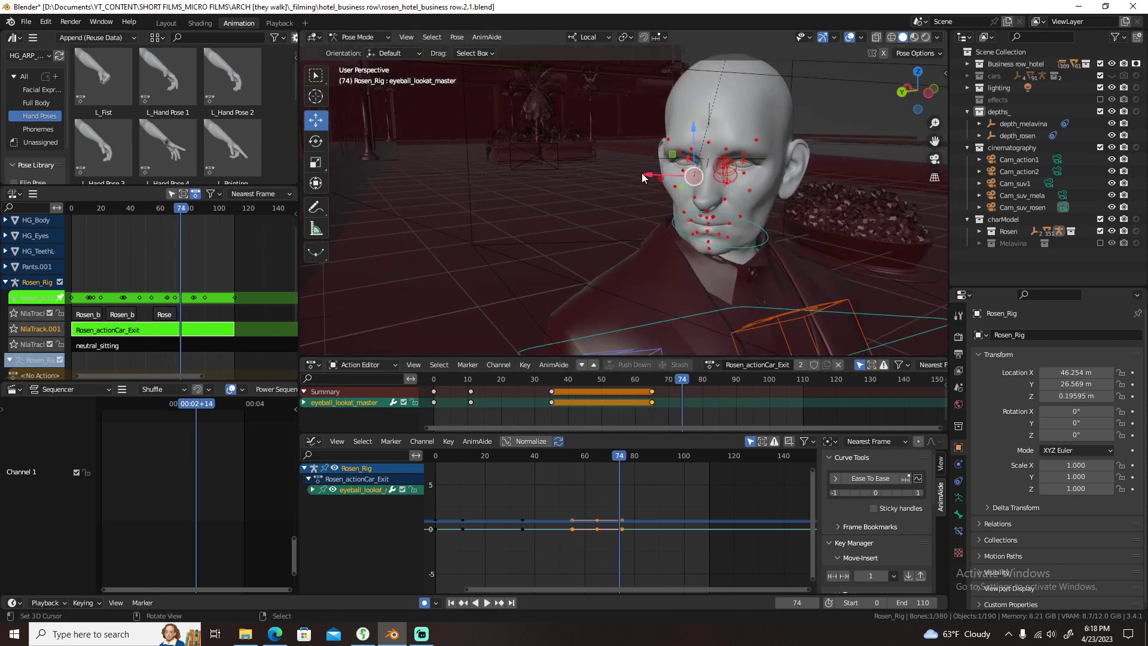
drag(641, 174, 713, 156)
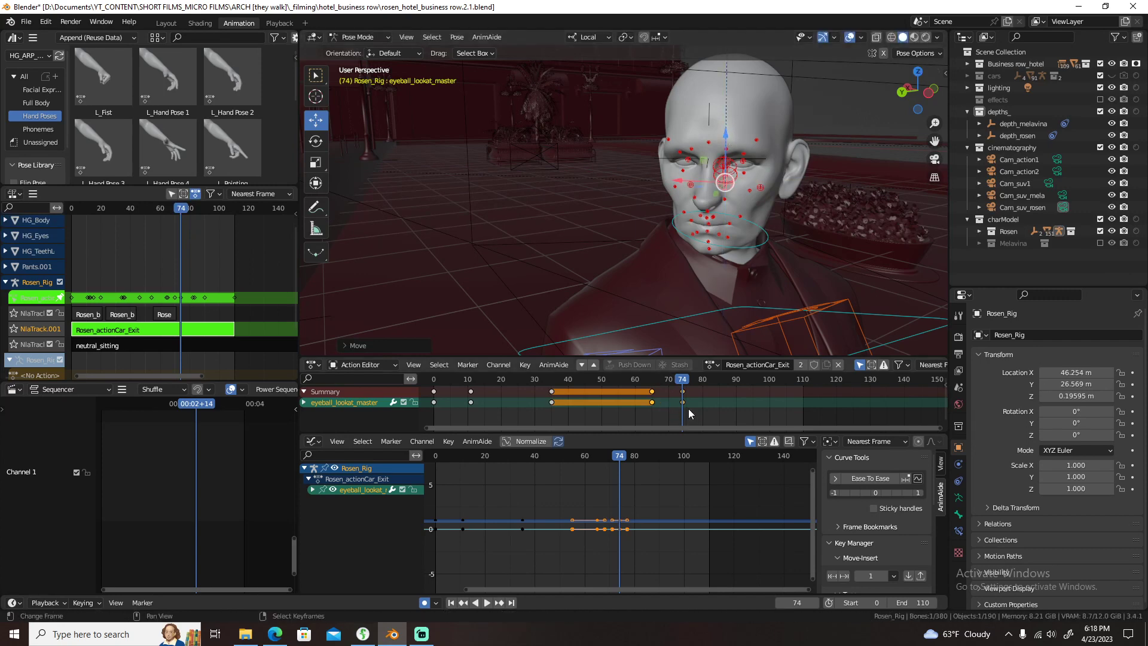
- Reposition the eye look-at target to key a new gaze at frame 86
drag(688, 412, 722, 412)
middle_drag(780, 260, 519, 254)
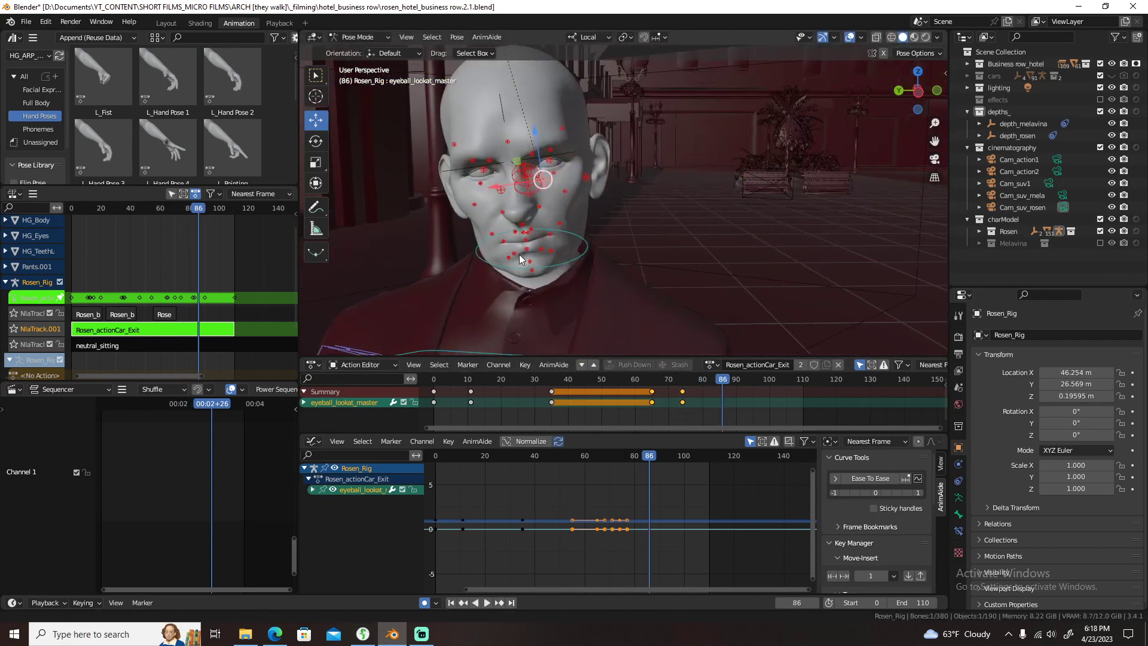
drag(546, 179, 565, 186)
mouse_move(564, 186)
middle_down()
mouse_move(540, 182)
mouse_move(524, 227)
mouse_move(509, 220)
middle_up()
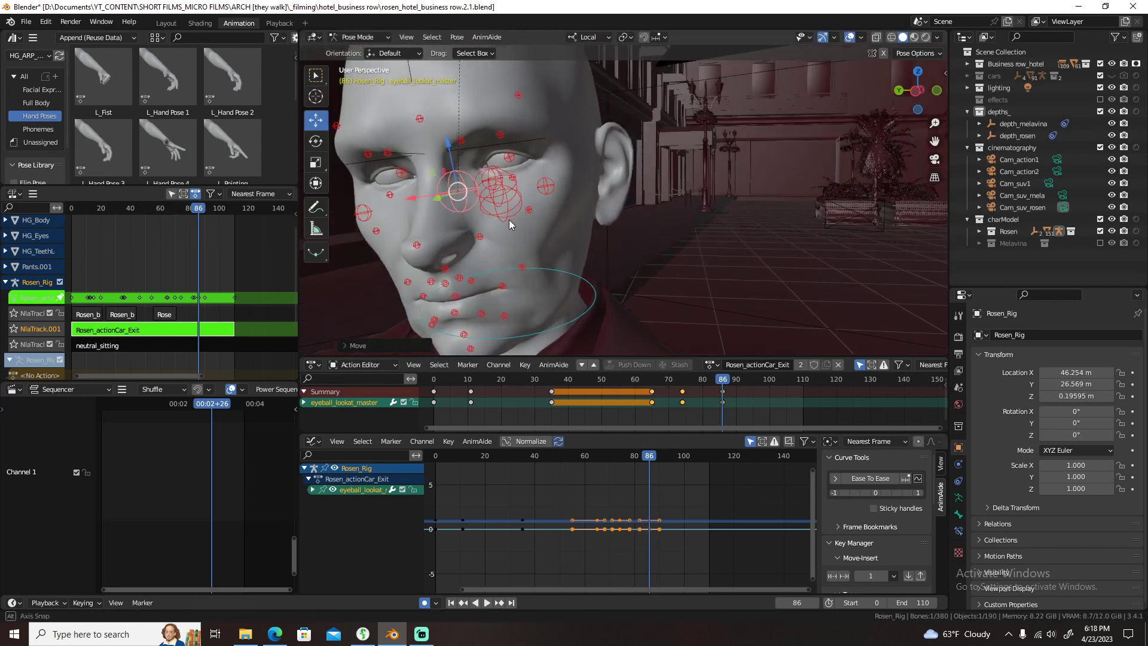
drag(460, 192, 512, 186)
- At frame 101, shift the eye target left and nudge it upward
key(space)
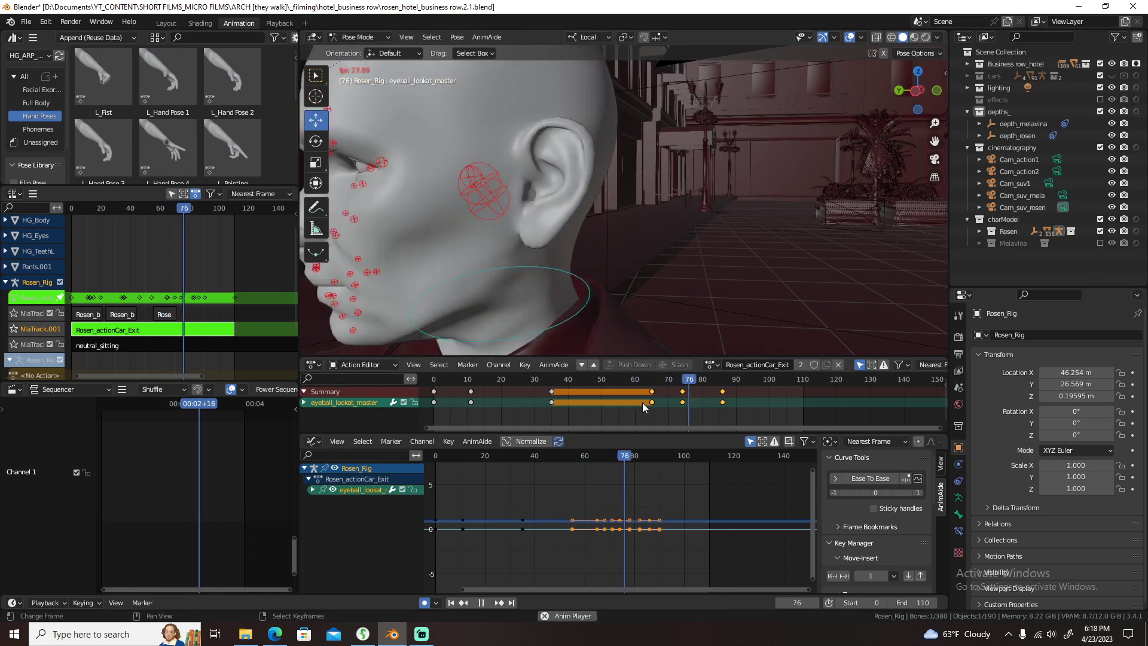
drag(772, 411, 773, 401)
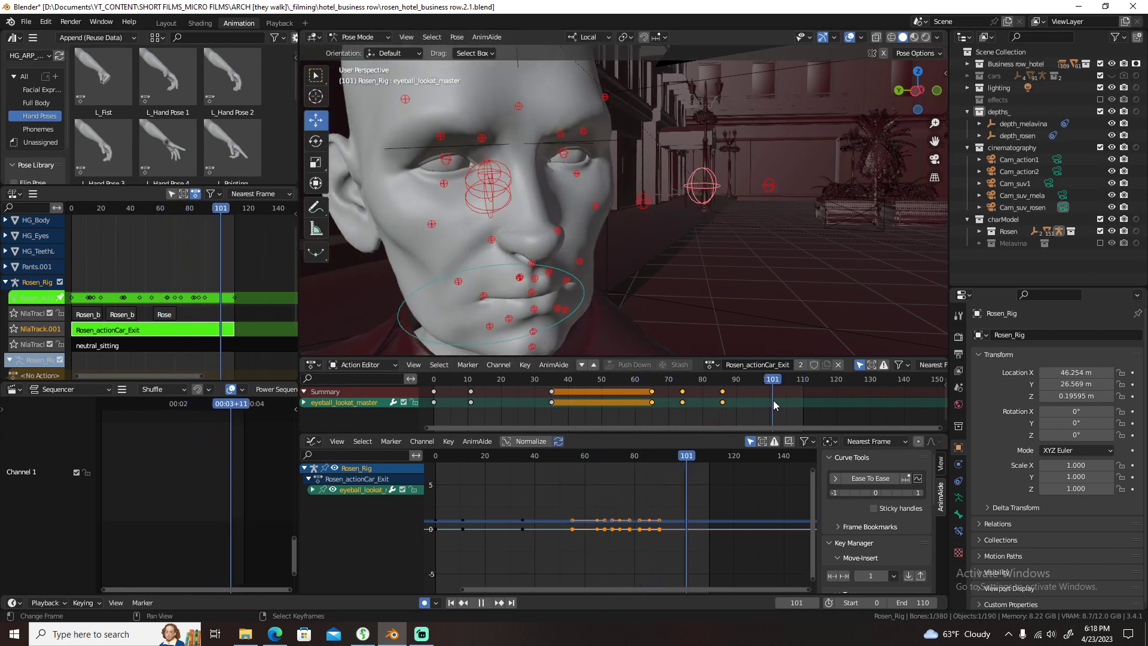
key(space)
drag(664, 196, 629, 190)
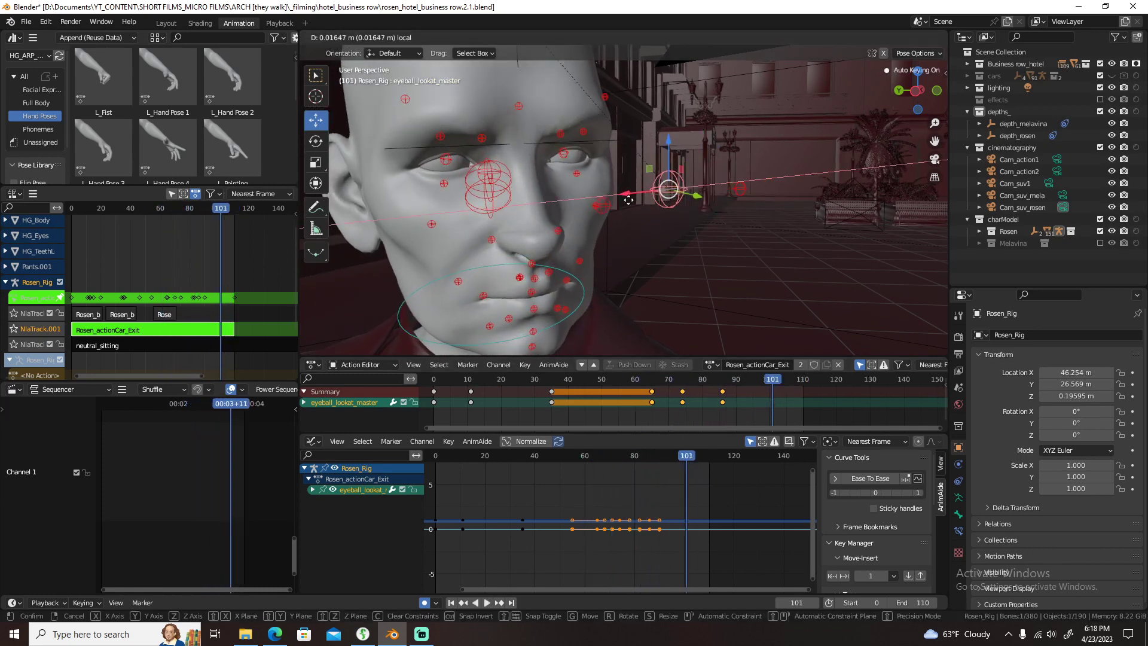
drag(669, 131, 670, 117)
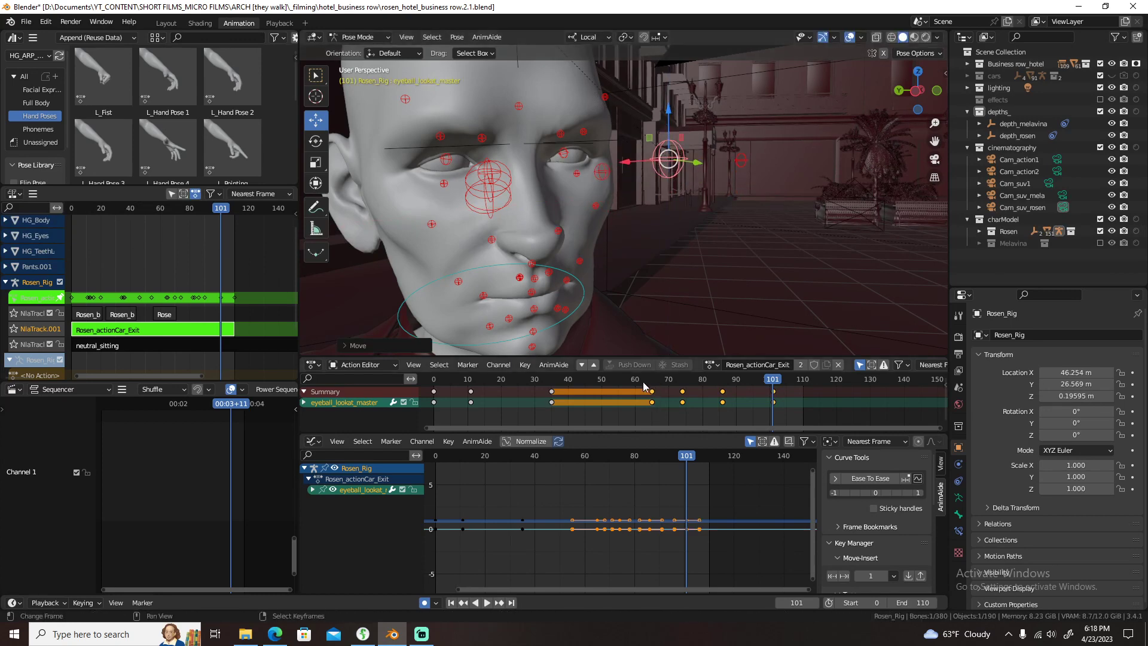
scroll(281, 395, down, 3)
- Exit NLA tweak mode, return to frame 0, switch to the Playback workspace, and save
key(Tab)
key(shift+Left)
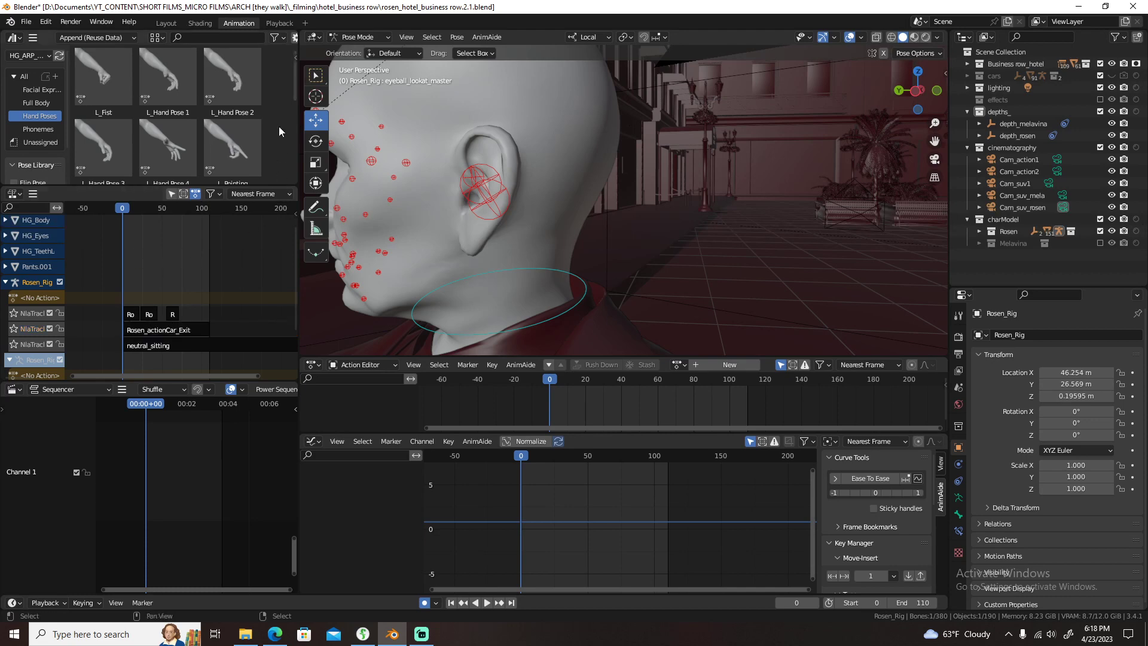
key(ctrl+Page_Down)
key(ctrl+s)
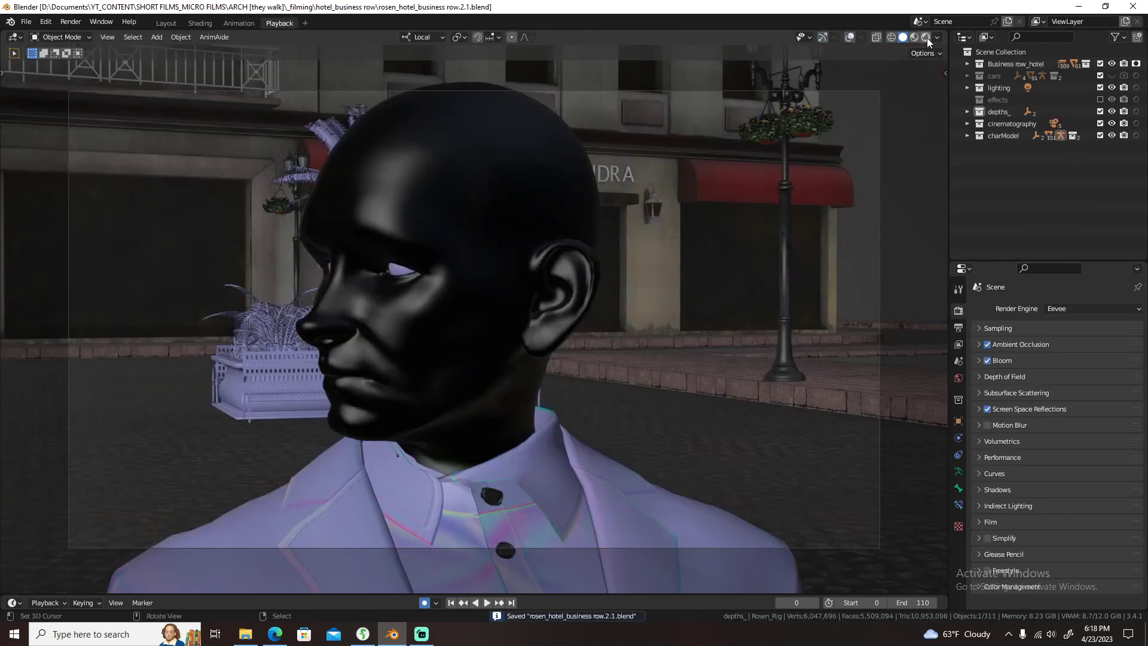
- Set viewport shading to a lighter MatCap with random object colours
click(936, 37)
click(889, 186)
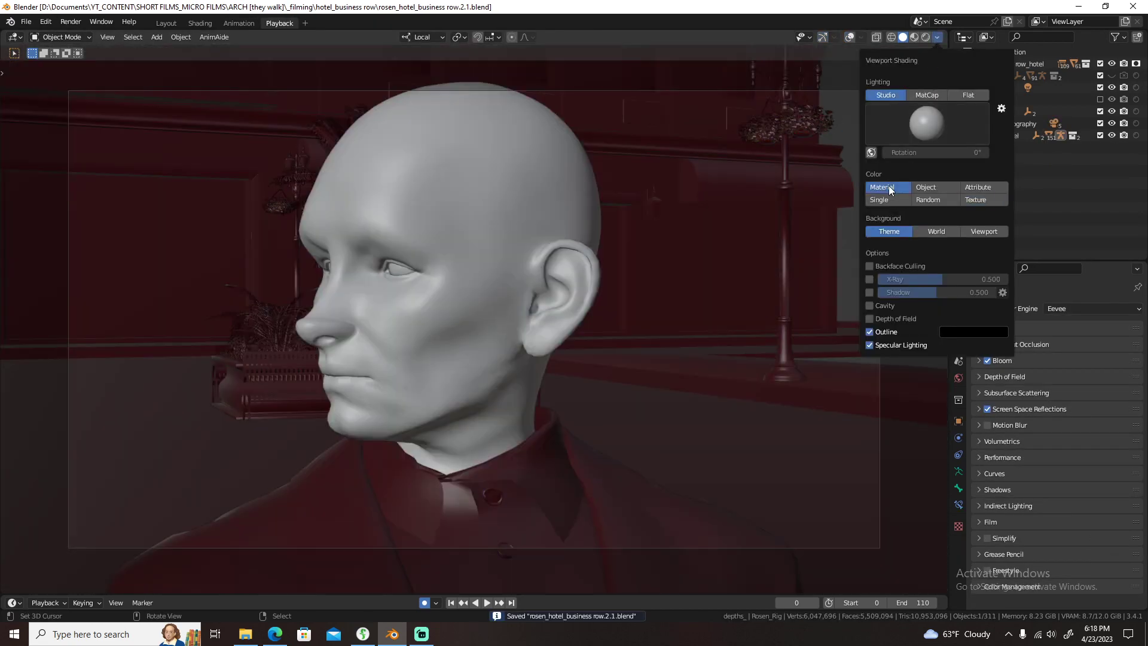
click(928, 94)
click(931, 127)
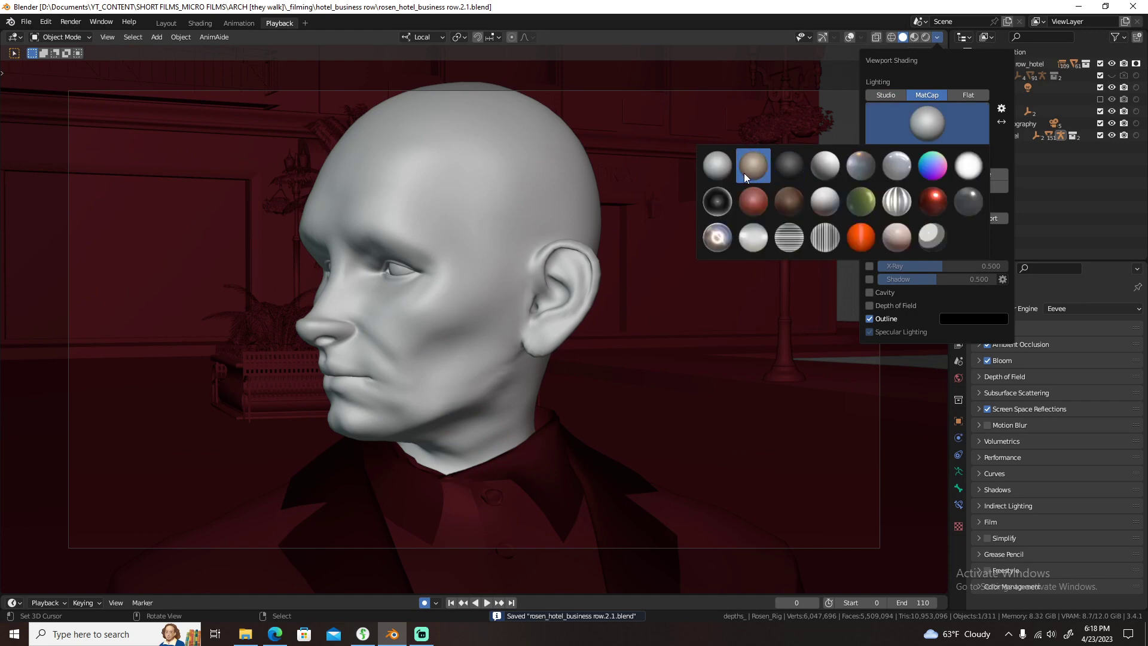
click(837, 171)
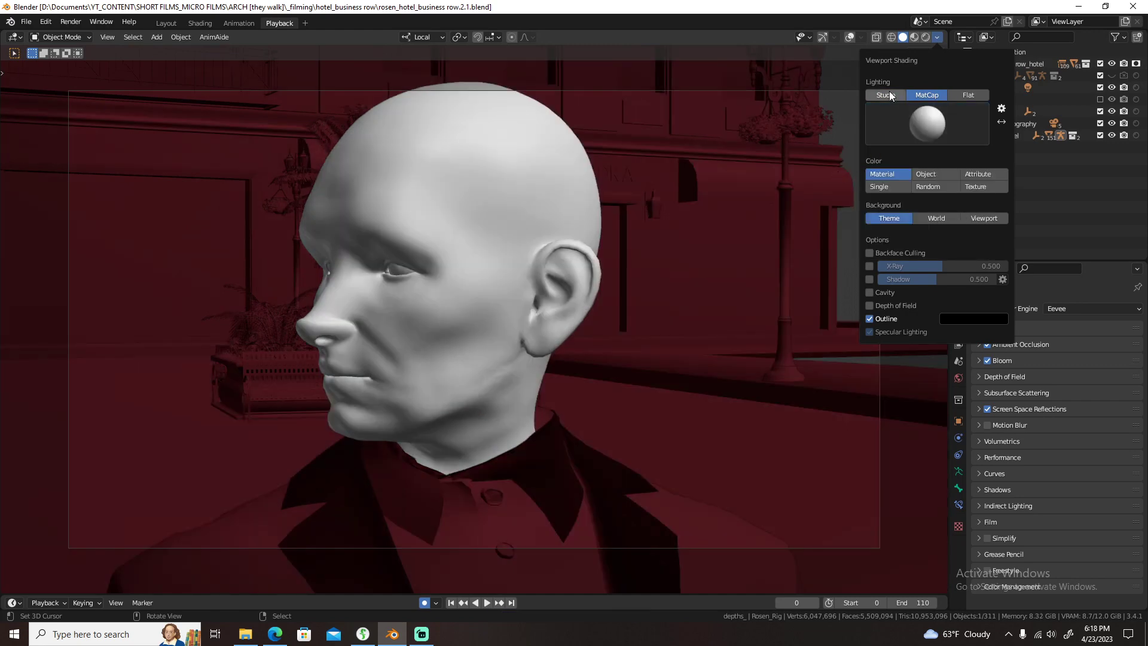
click(928, 124)
click(716, 173)
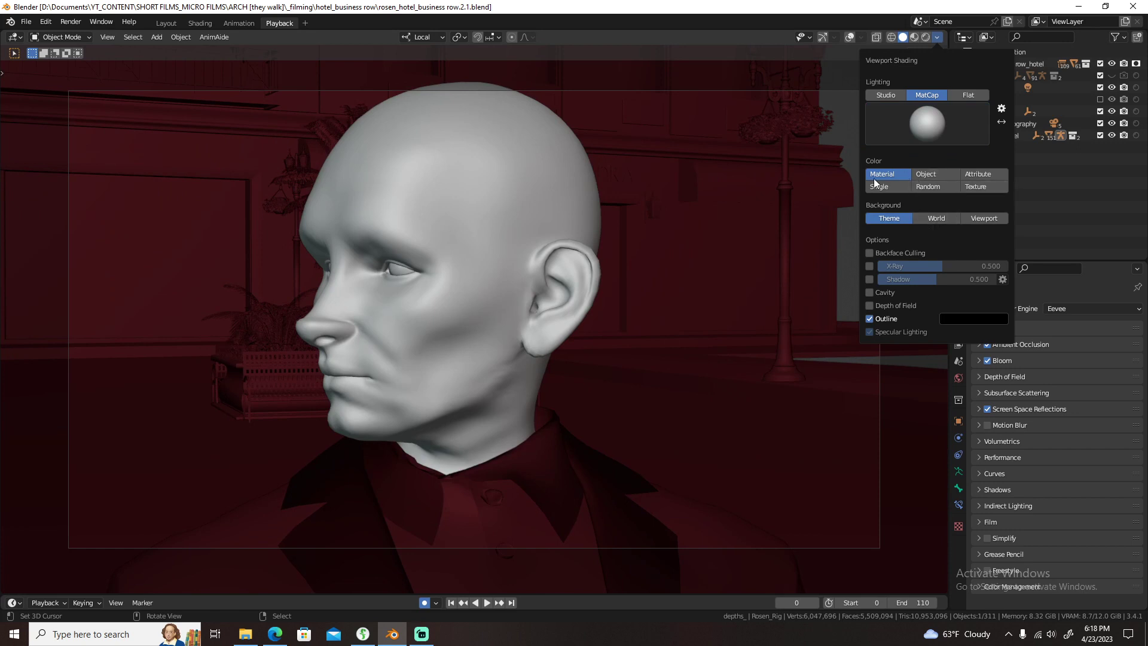
click(929, 187)
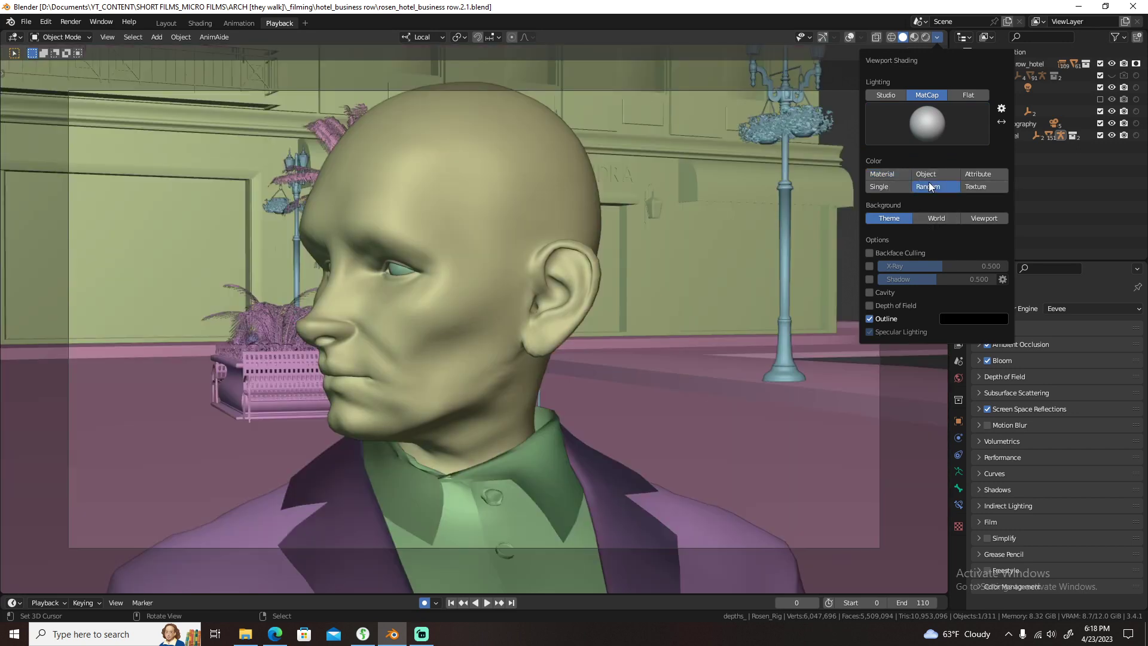
- Enable viewport depth of field and play the eye animation
click(938, 38)
click(891, 307)
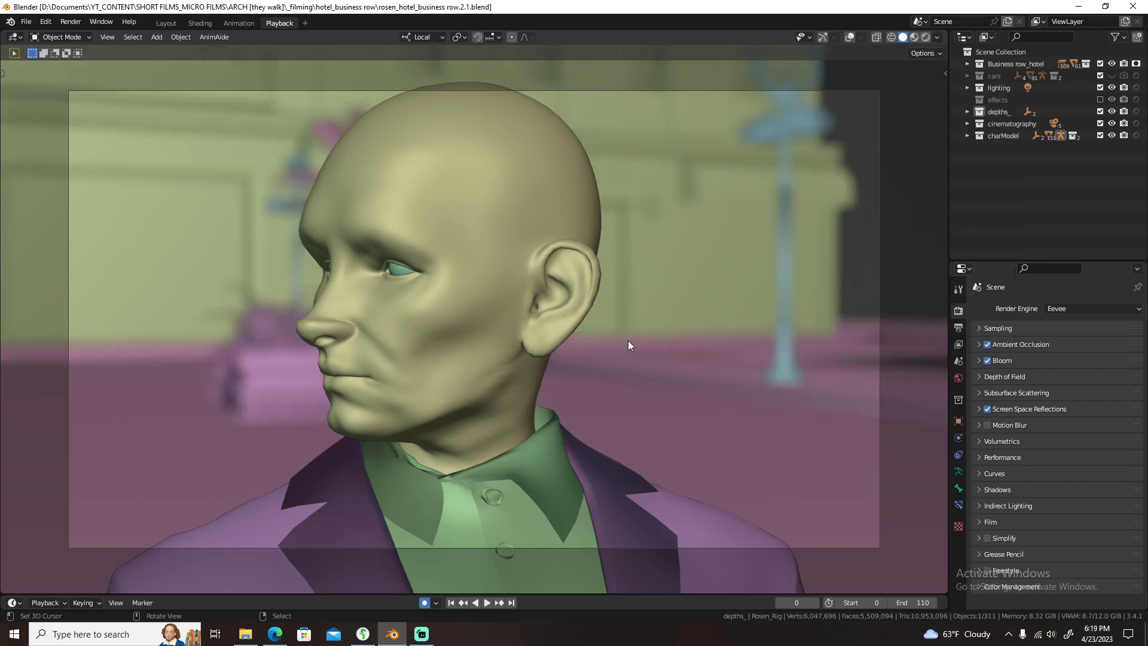
key(space)
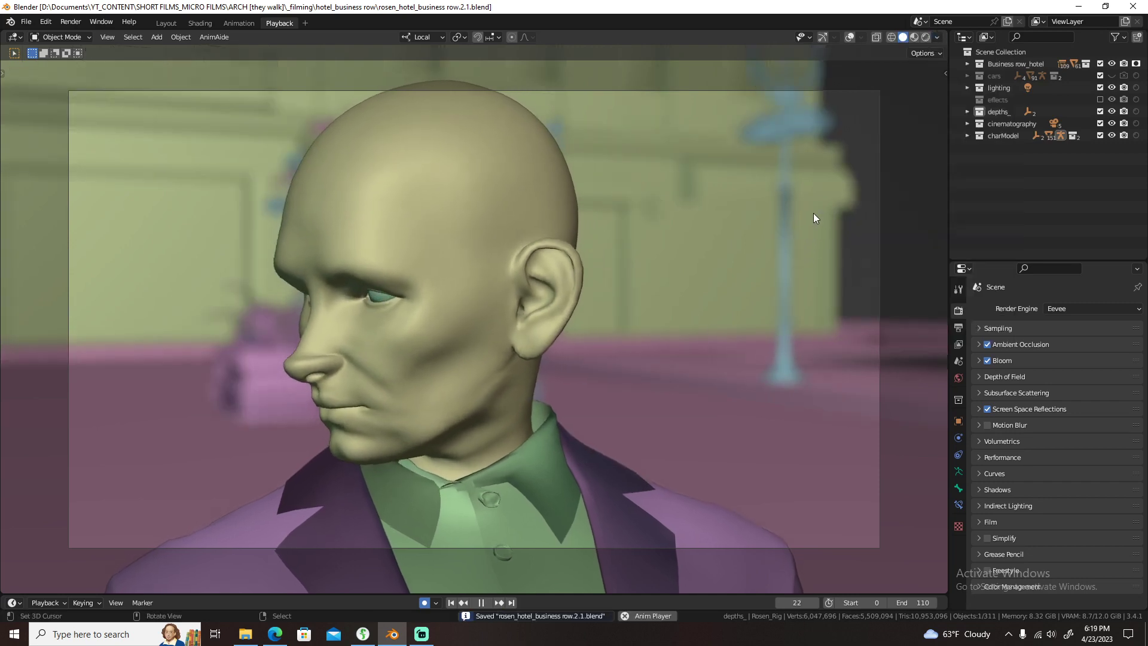
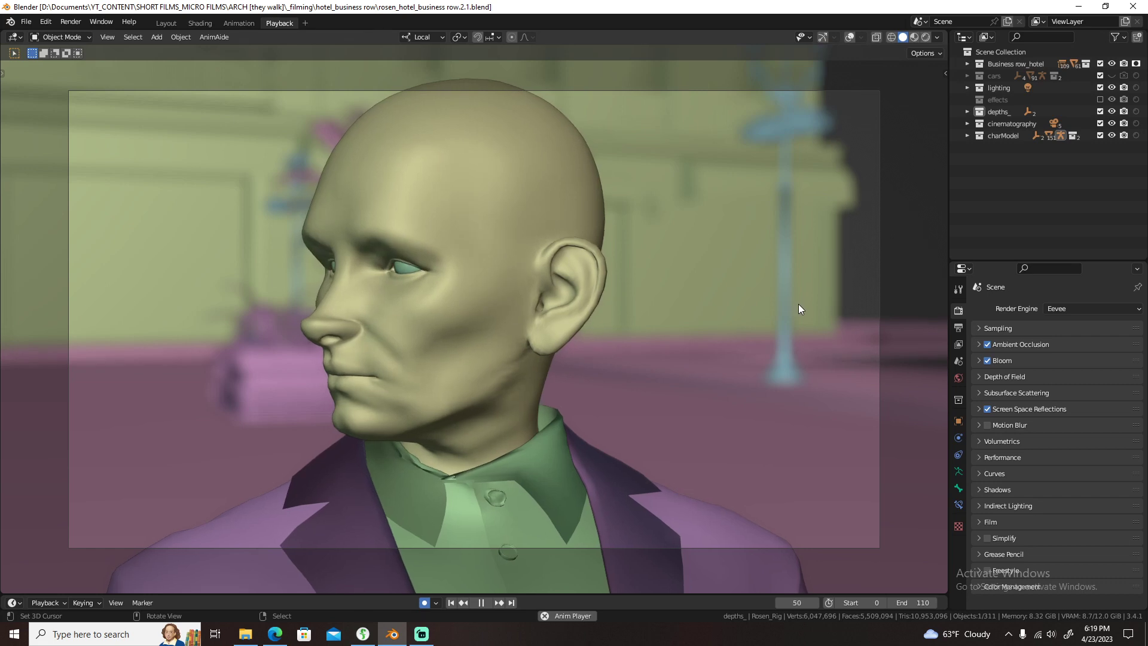
- Replay the shot animation from its first frame
key(space)
key(space)
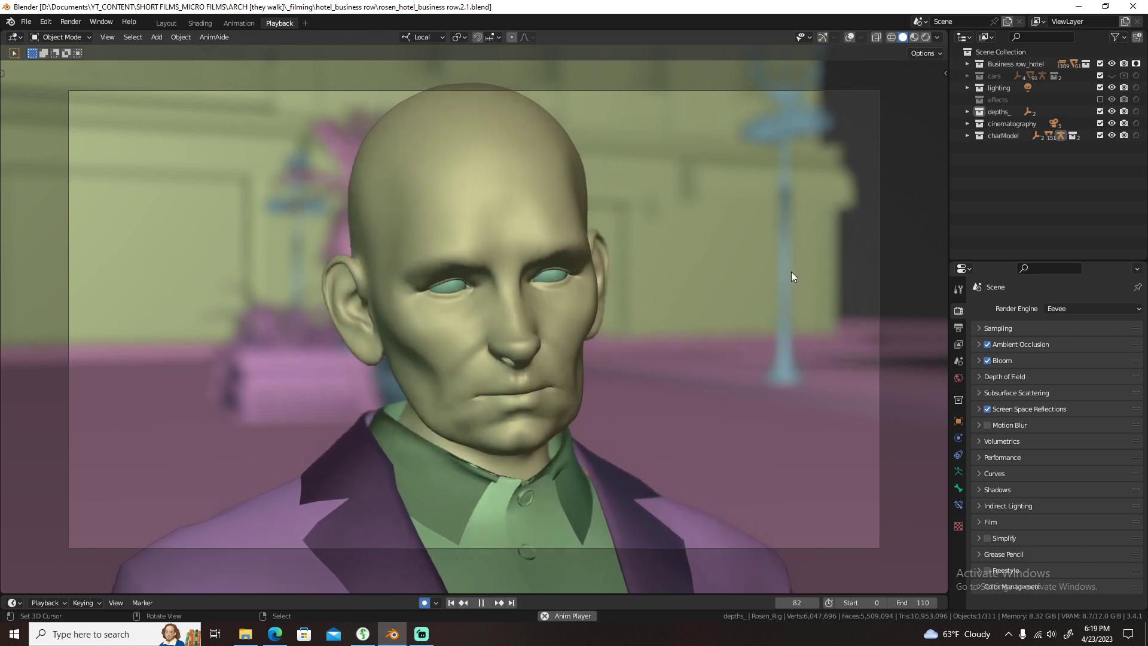
key(space)
key(shift+Left)
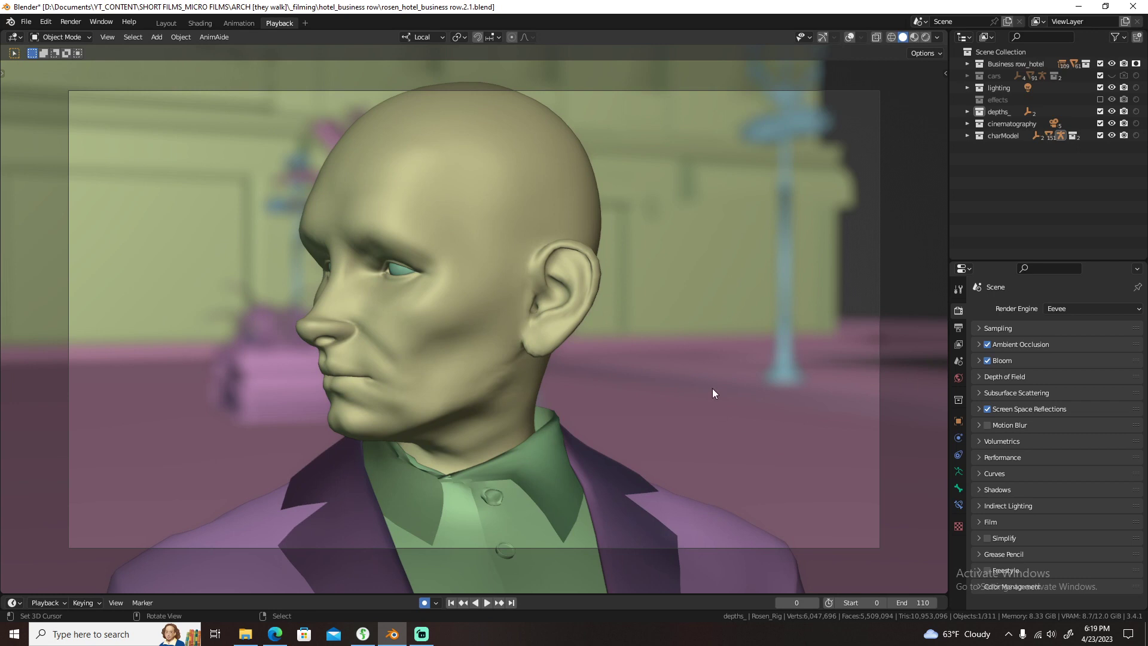
key(space)
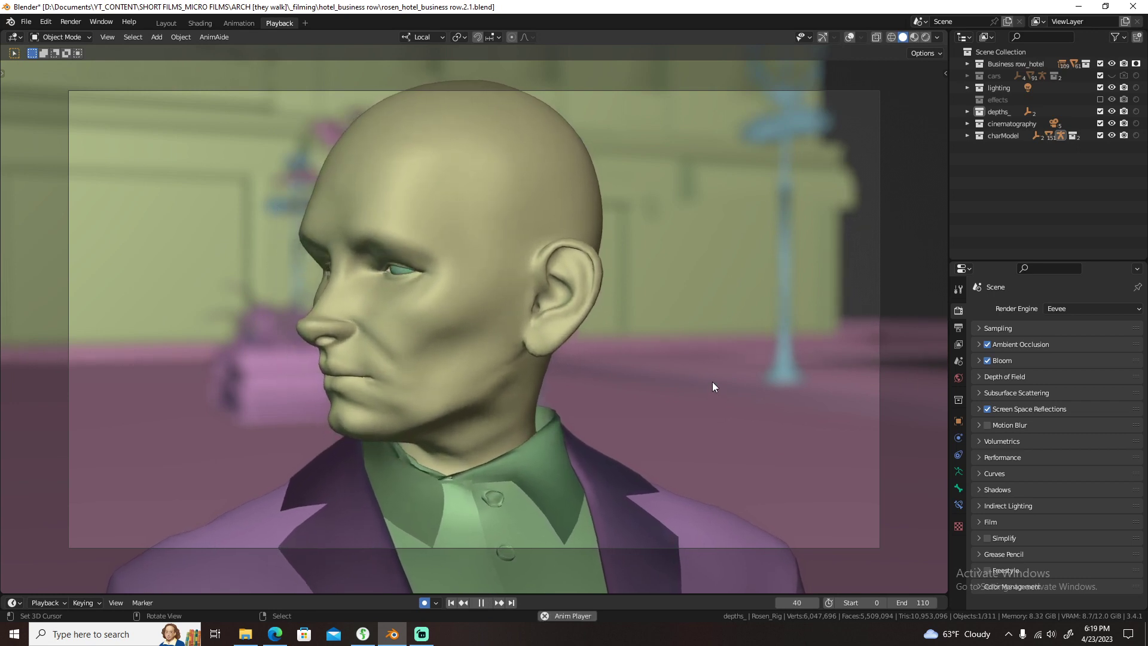
- Move to the Animation workspace with Rosen's rig back in object mode
click(238, 22)
scroll(615, 242, down, 5)
scroll(647, 266, up, 2)
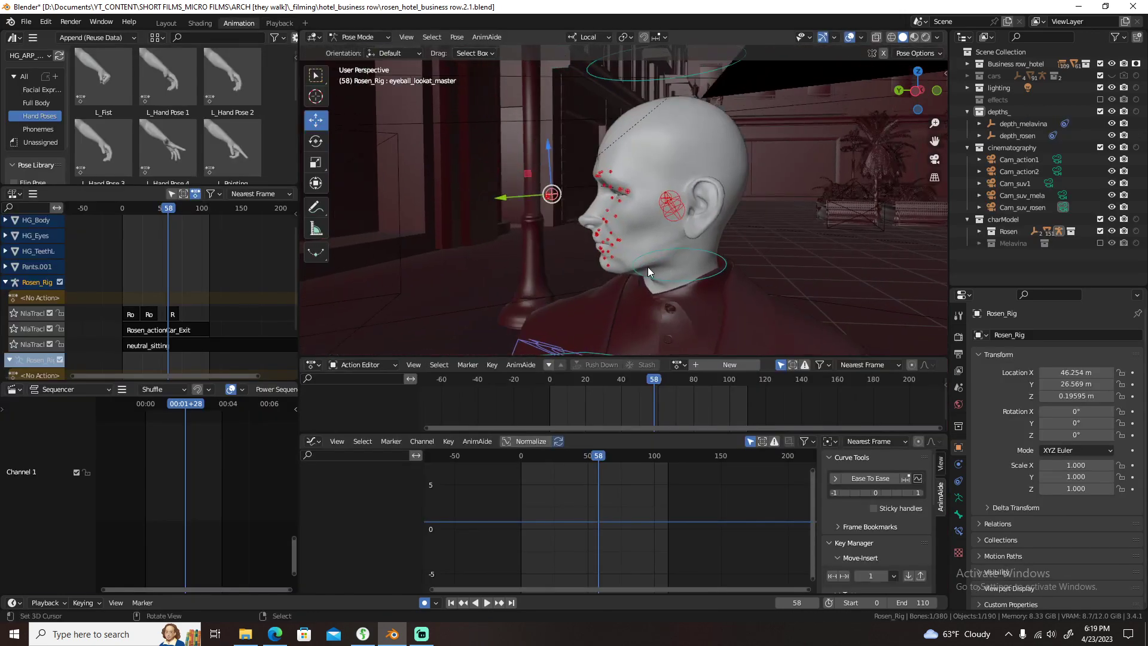
scroll(648, 267, up, 2)
key(ctrl+Tab)
middle_drag(624, 266, 605, 299)
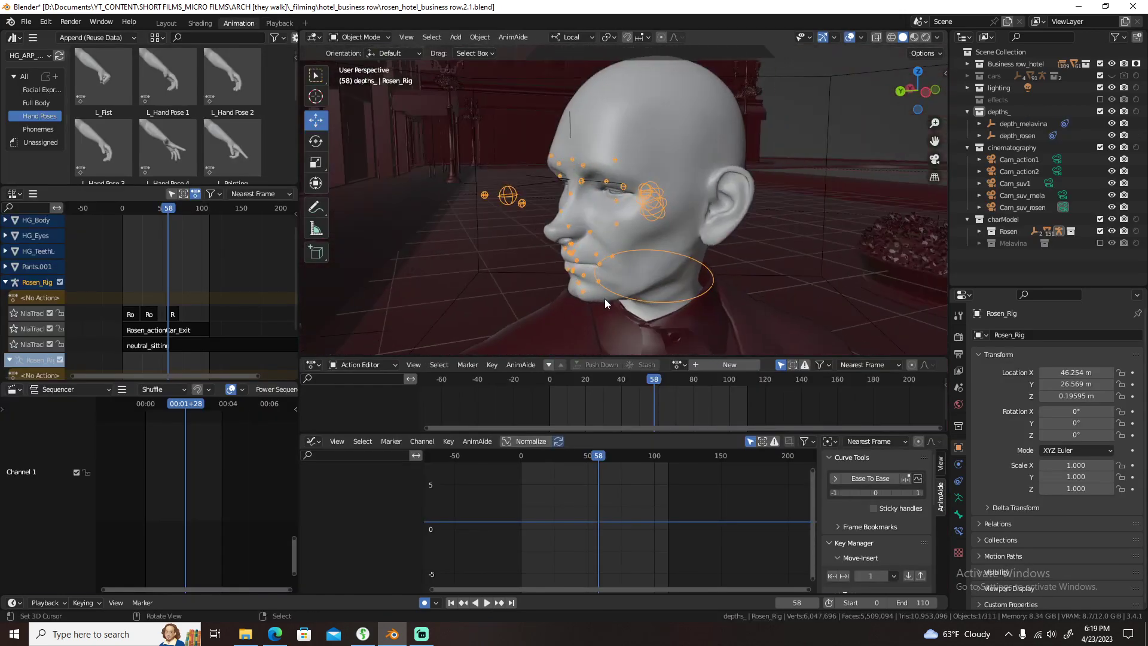
- Try sliding an NLA strip on Rosen's track, undo it, and replay the shot
click(1026, 207)
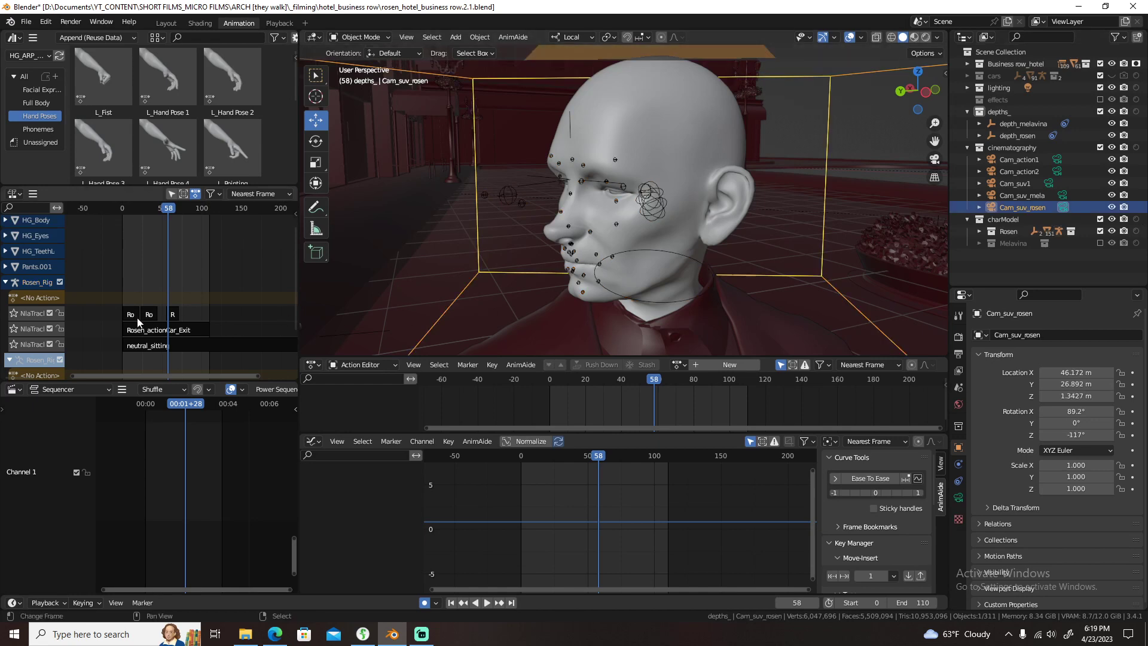
click(151, 313)
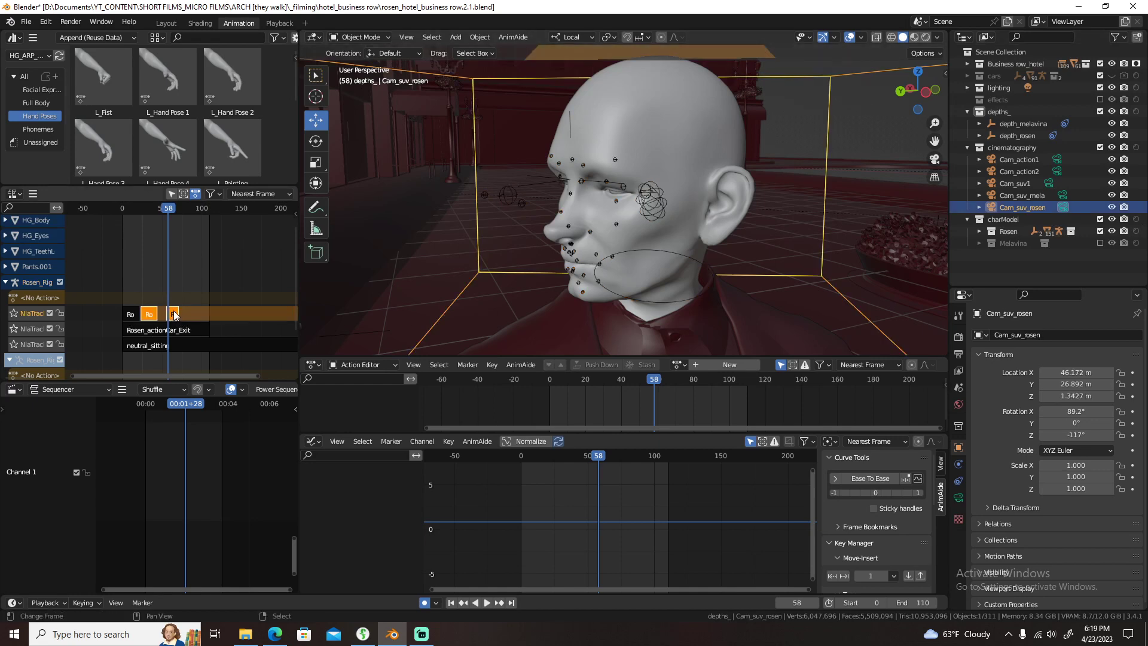
mouse_move(176, 314)
mouse_down()
mouse_move(186, 311)
mouse_move(147, 293)
mouse_up()
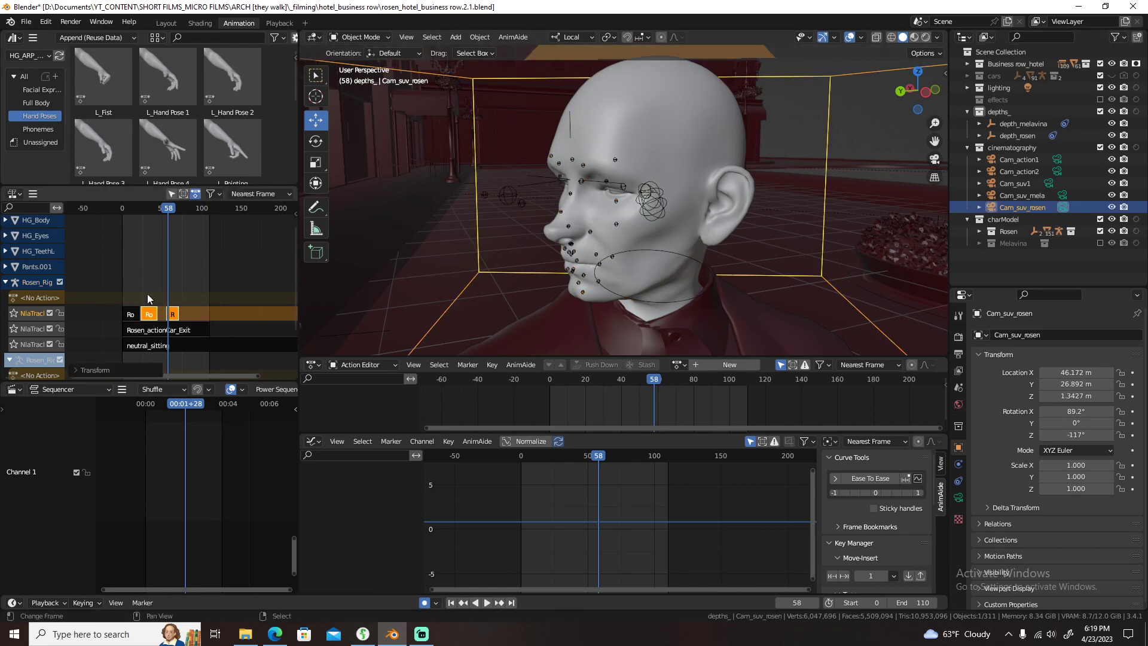
key(ctrl+z)
key(ctrl+z)
key(ctrl+z)
key(ctrl+z)
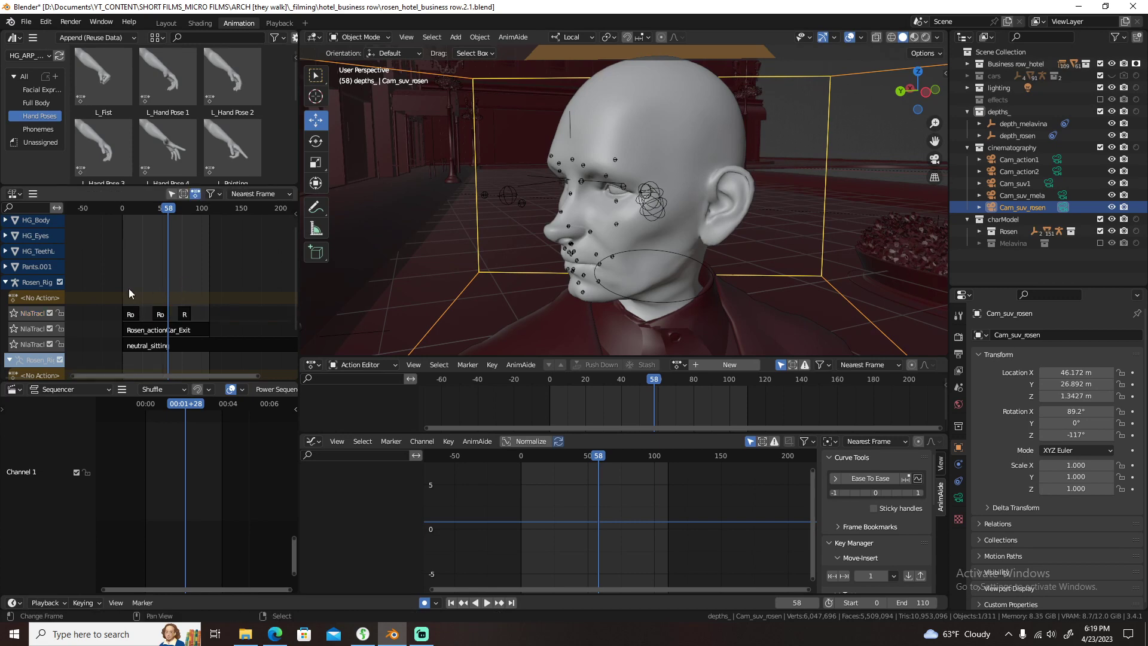
key(space)
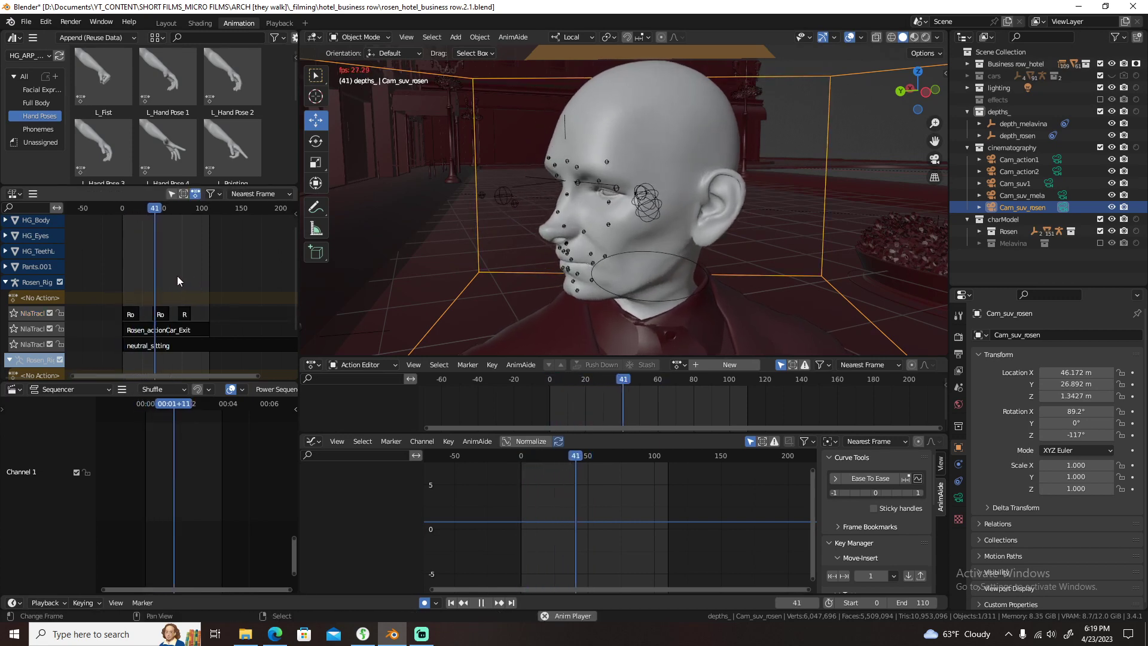
key(space)
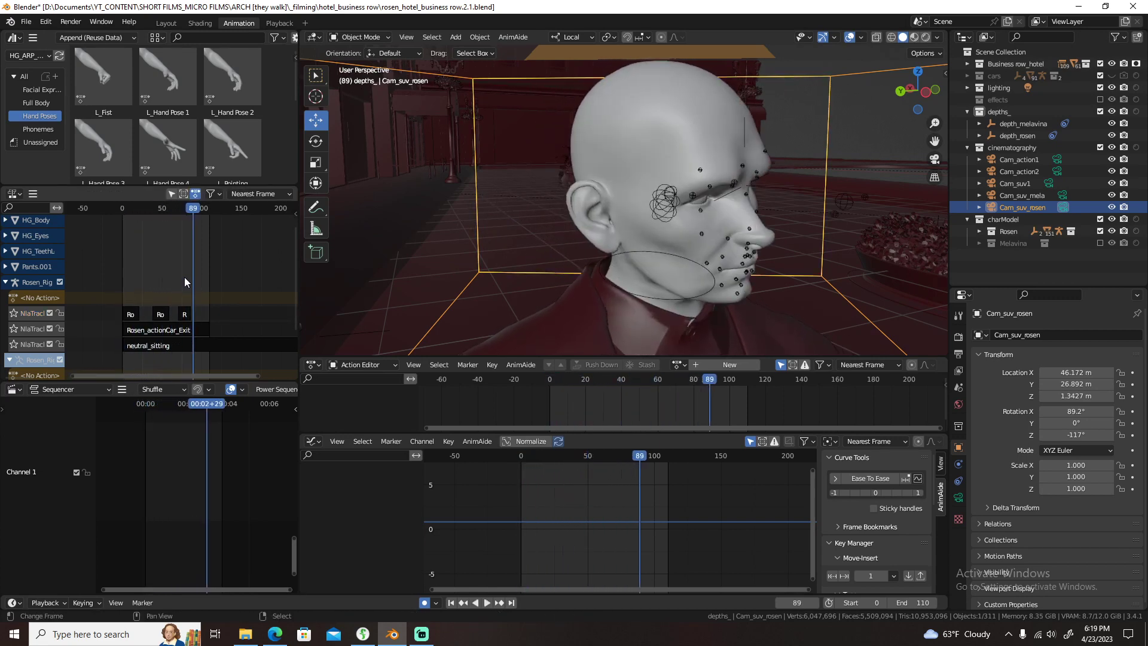
- At frame 90, add a Rosen_blink strip to Rosen's NLA track
click(195, 281)
scroll(213, 296, up, 2)
scroll(212, 296, up, 2)
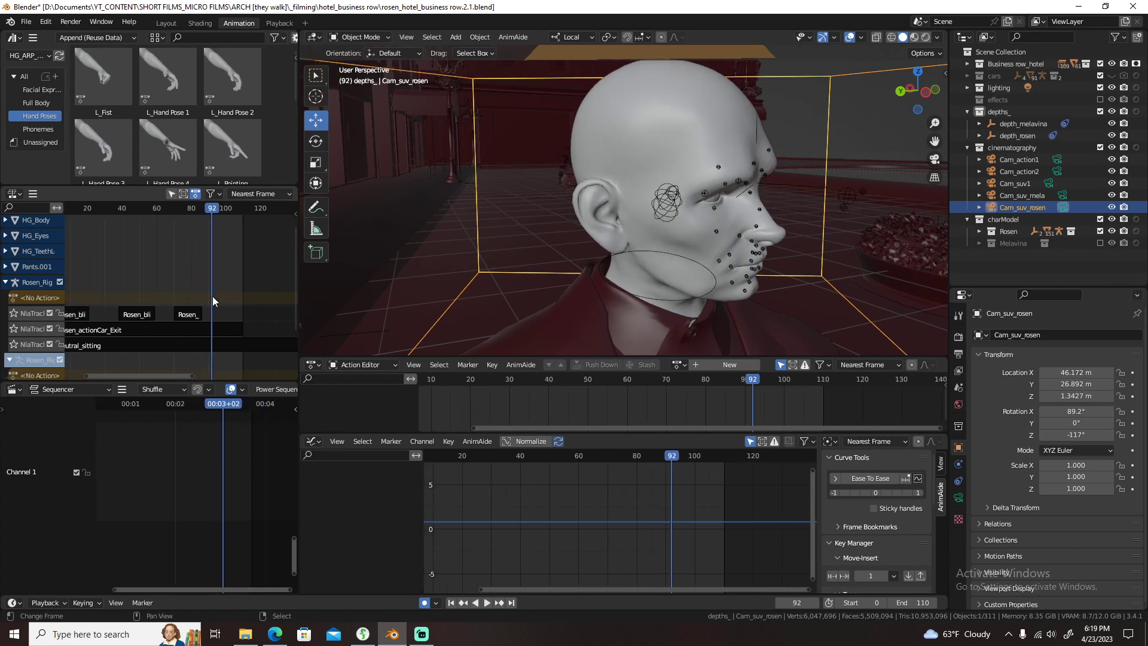
drag(213, 296, 208, 296)
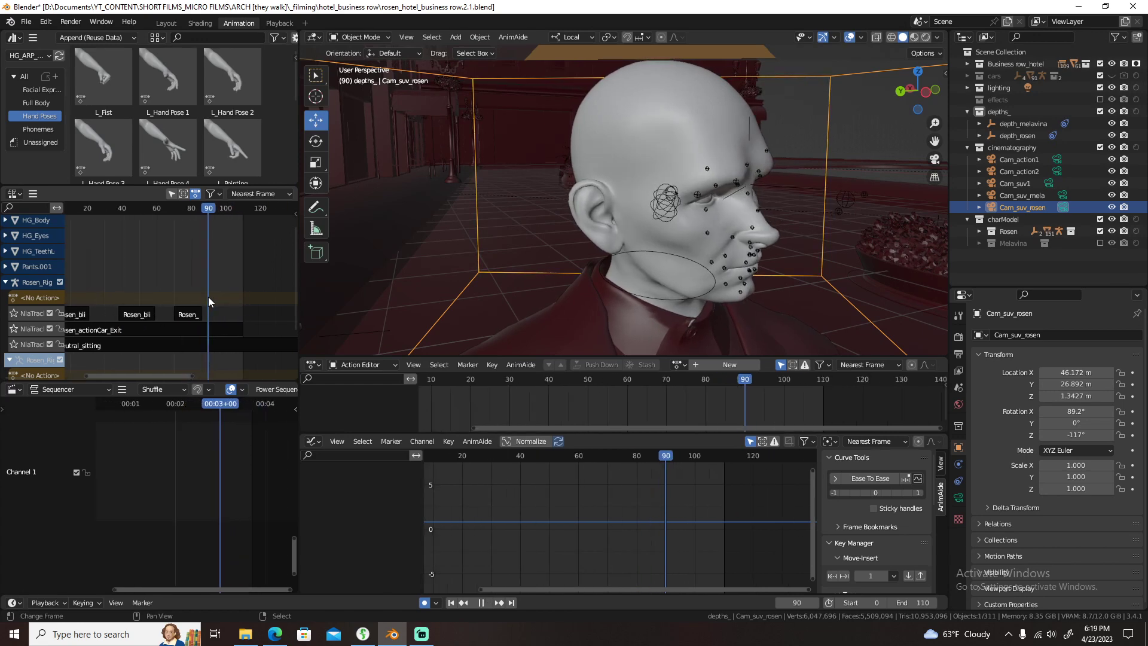
click(61, 312)
key(shift+a)
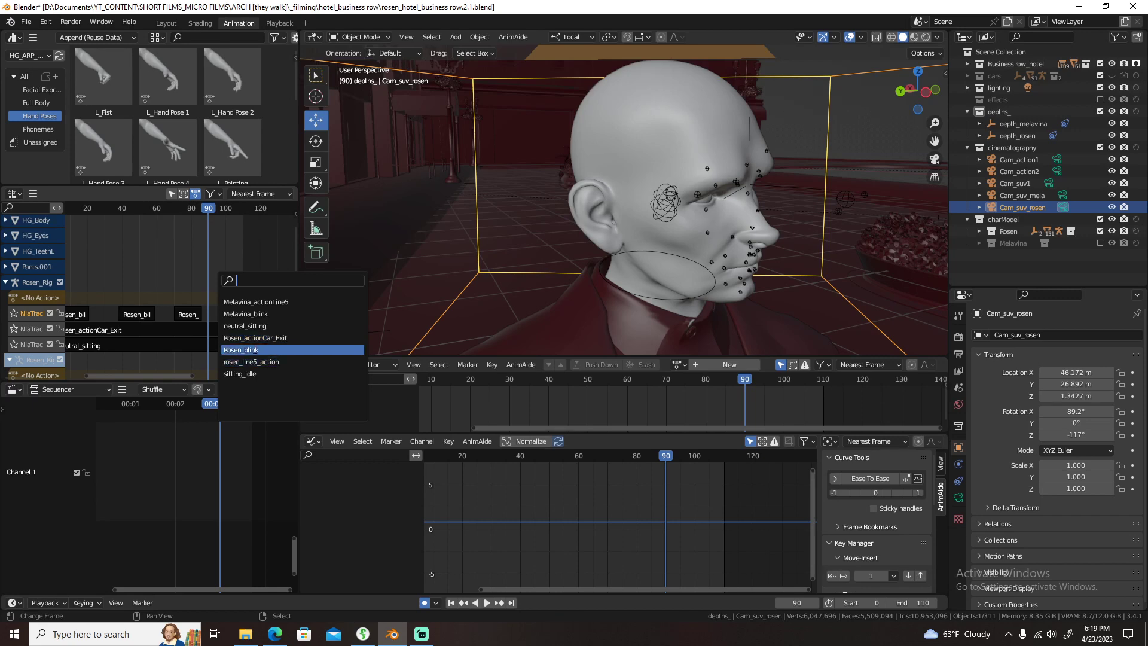
key(Return)
- Give the new blink strip a 0.76 playback scale and slide it into place
key(n)
text(.76)
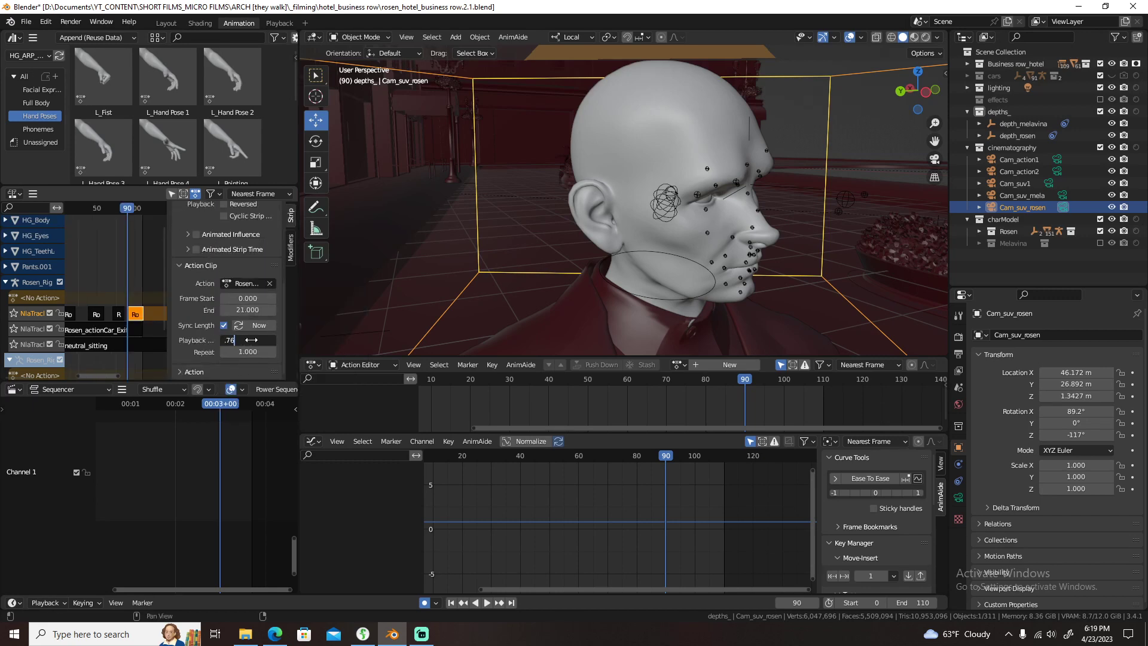
key(Return)
key(n)
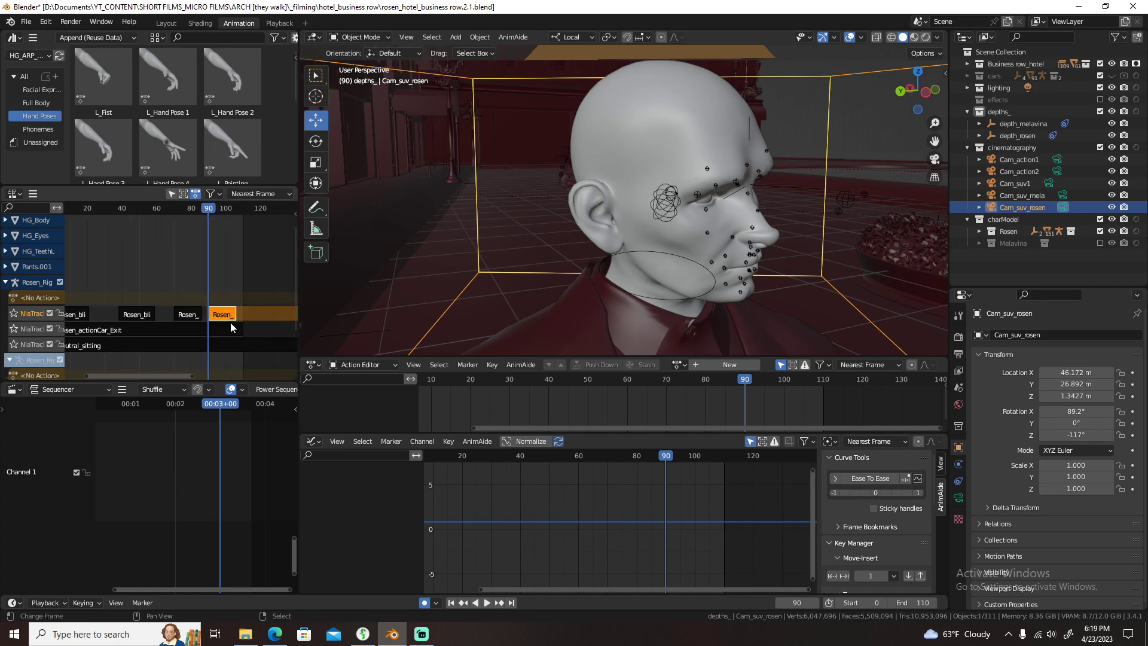
scroll(233, 323, up, 3)
drag(236, 317, 243, 313)
click(229, 291)
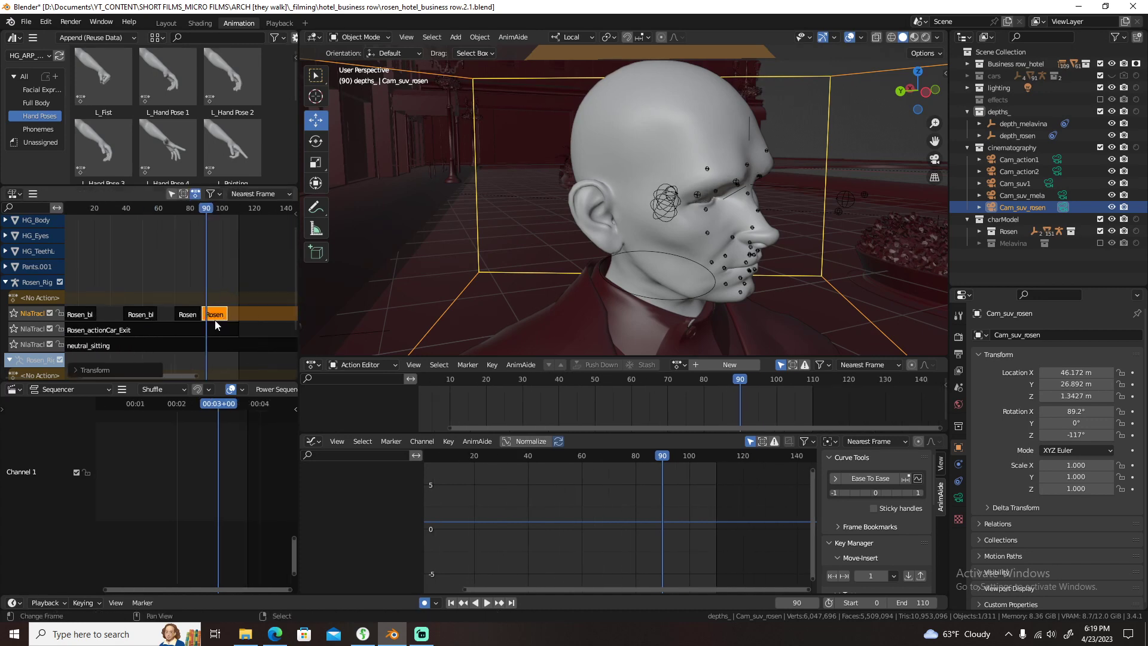
- Nudge the blink strip a little further along the track
scroll(245, 311, up, 1)
scroll(248, 315, up, 1)
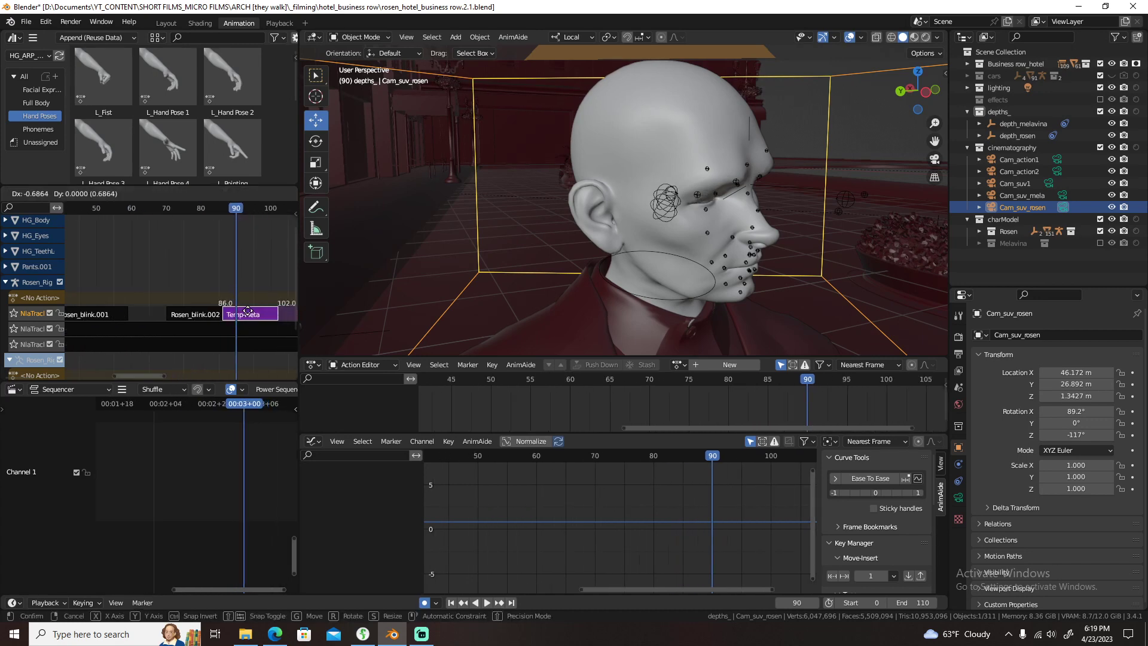
drag(251, 316, 239, 305)
scroll(214, 293, down, 4)
scroll(214, 293, down, 1)
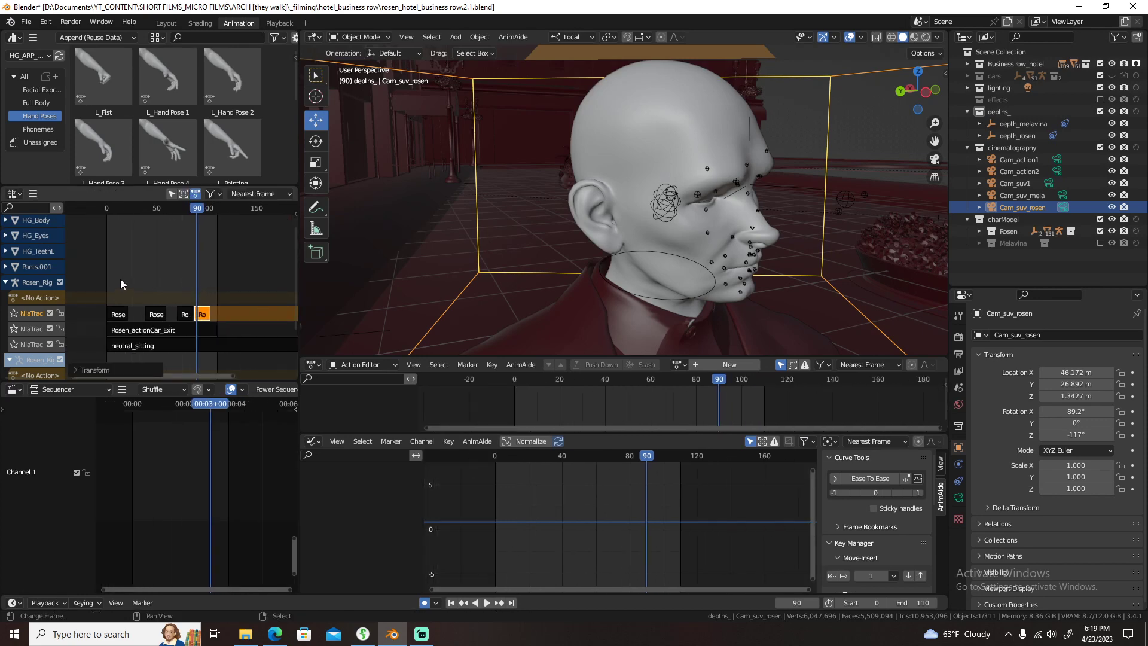
- Try moving both adjacent blink strips, cancel, and return to frame 0
click(179, 292)
scroll(201, 318, up, 2)
drag(187, 294, 204, 316)
scroll(201, 318, up, 2)
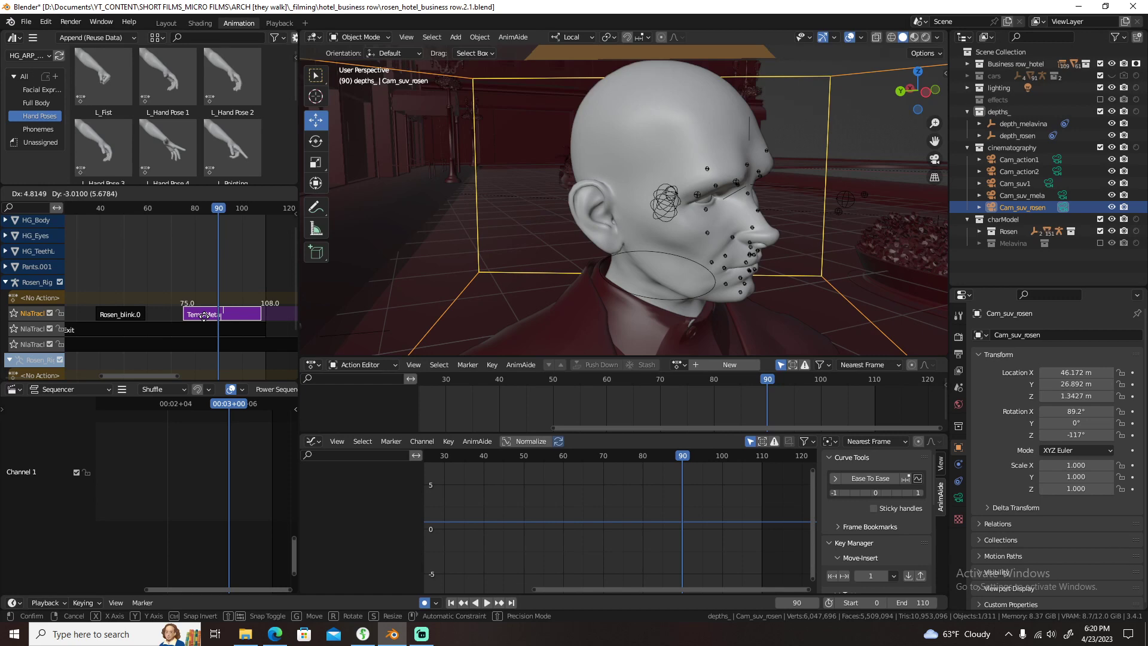
right_click(204, 315)
scroll(185, 269, down, 3)
key(shift+Left)
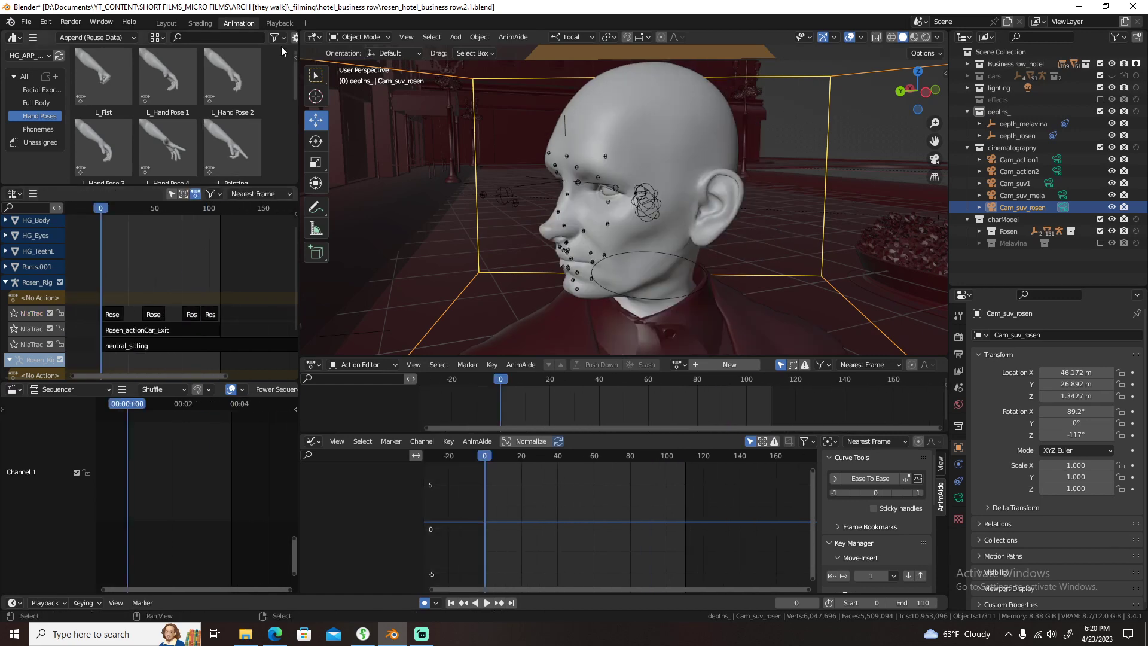
- In the Playback workspace, save the hotel scene, play the shot, and rewind to frame 0
click(277, 23)
key(ctrl+s)
key(space)
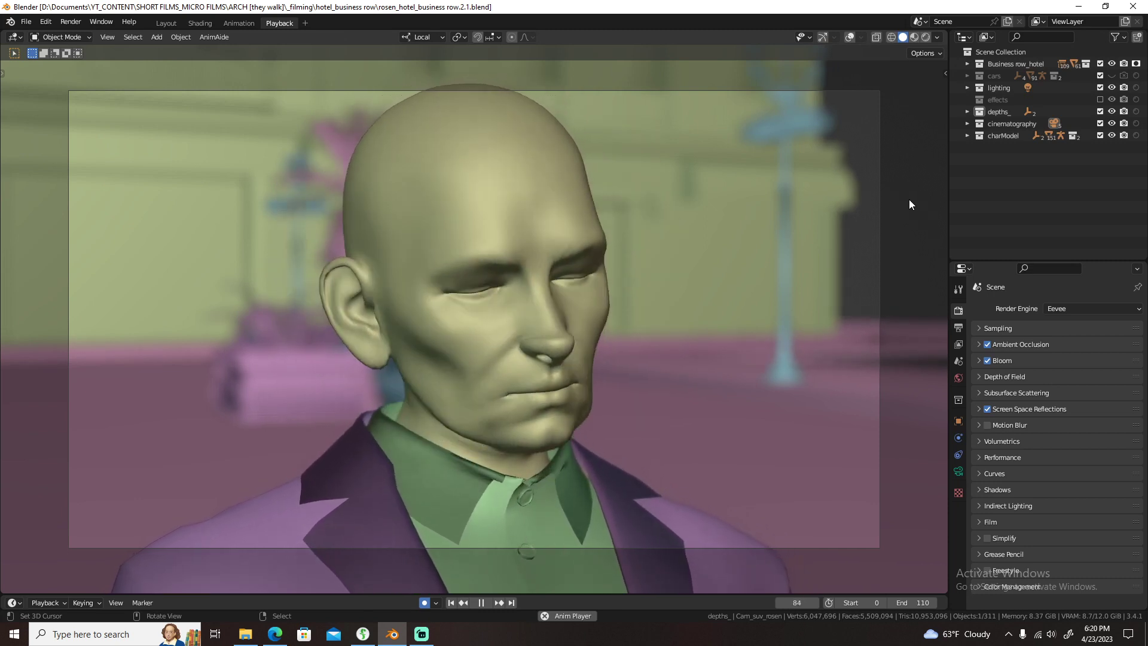
key(space)
click(451, 603)
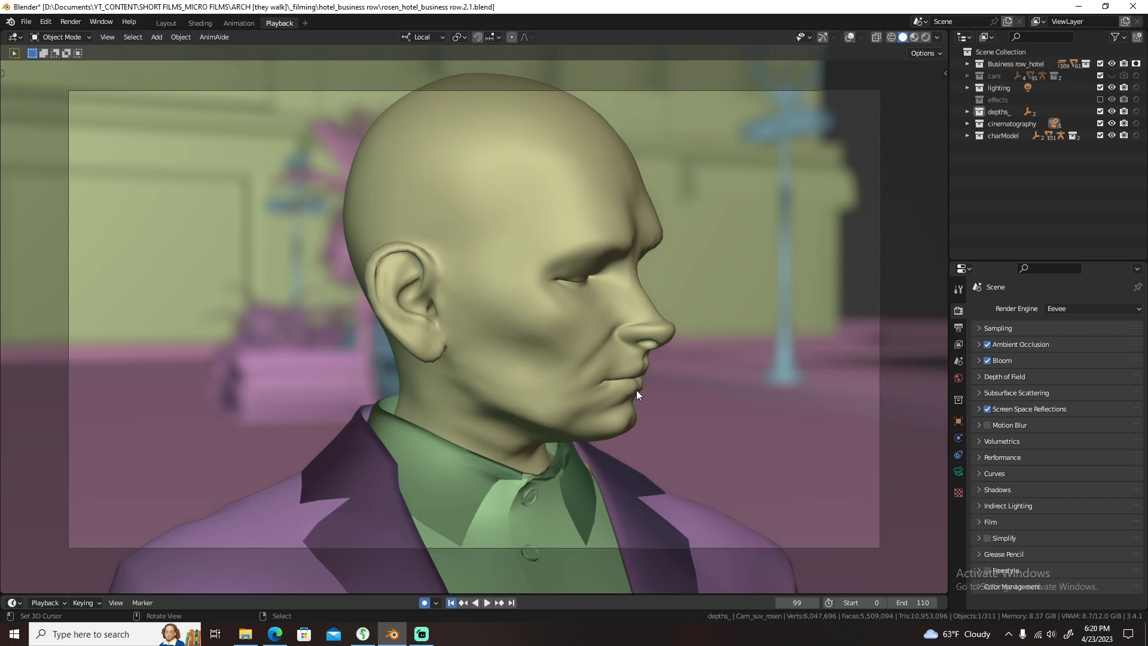
click(26, 22)
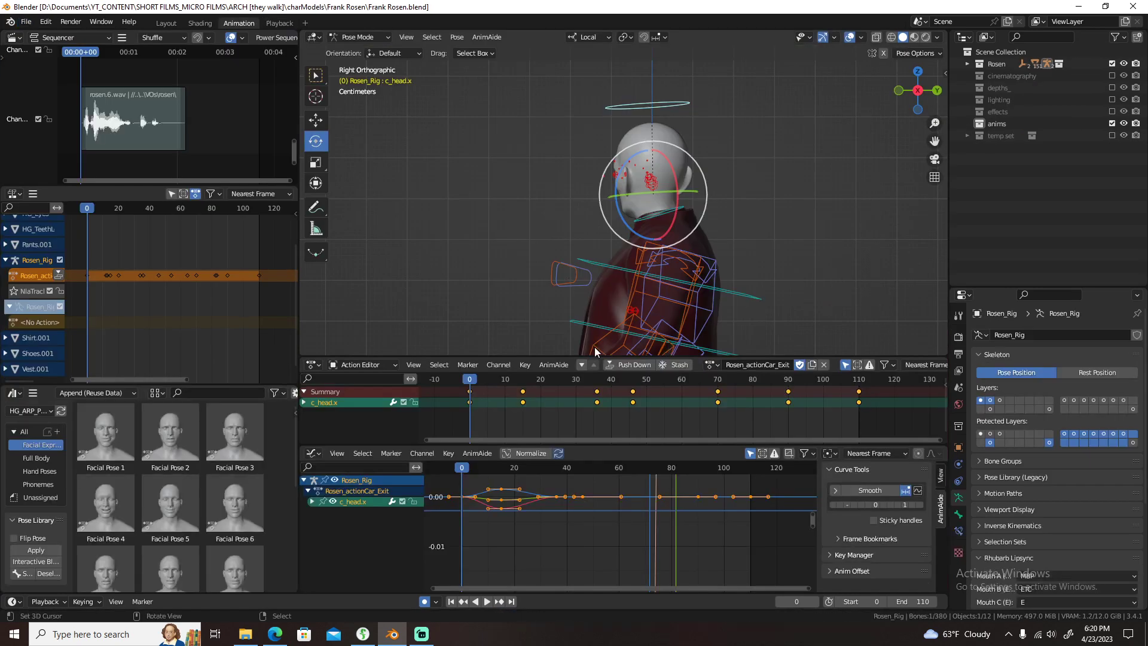
- Show only bone layer 3, then select and frame all of Rosen's face bones
key(space)
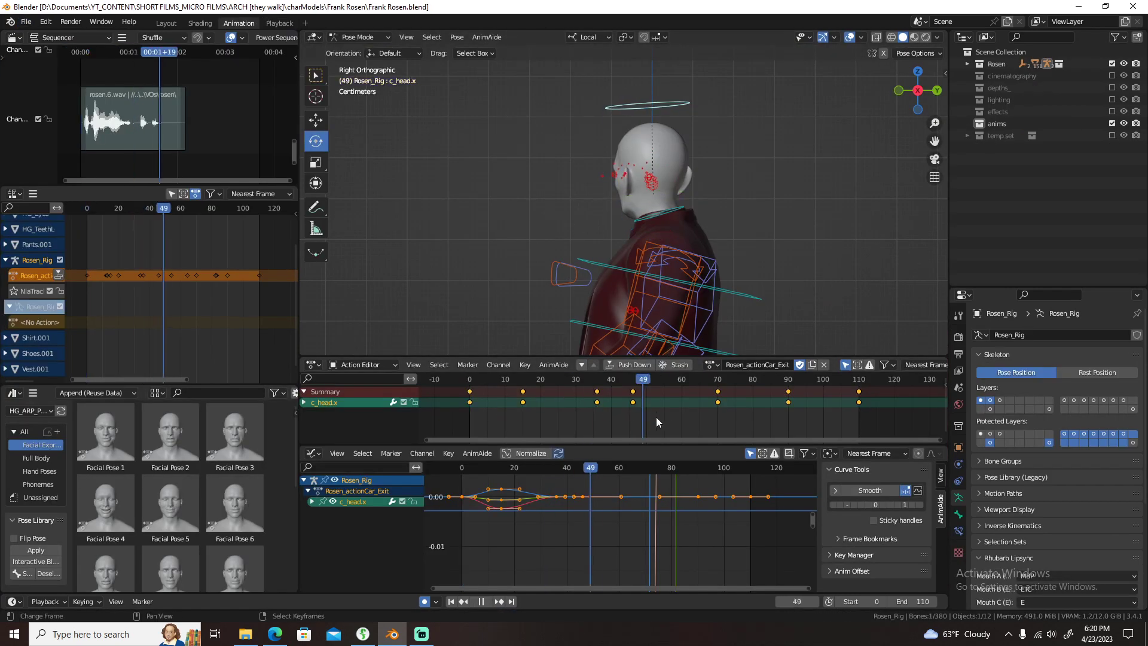
key(space)
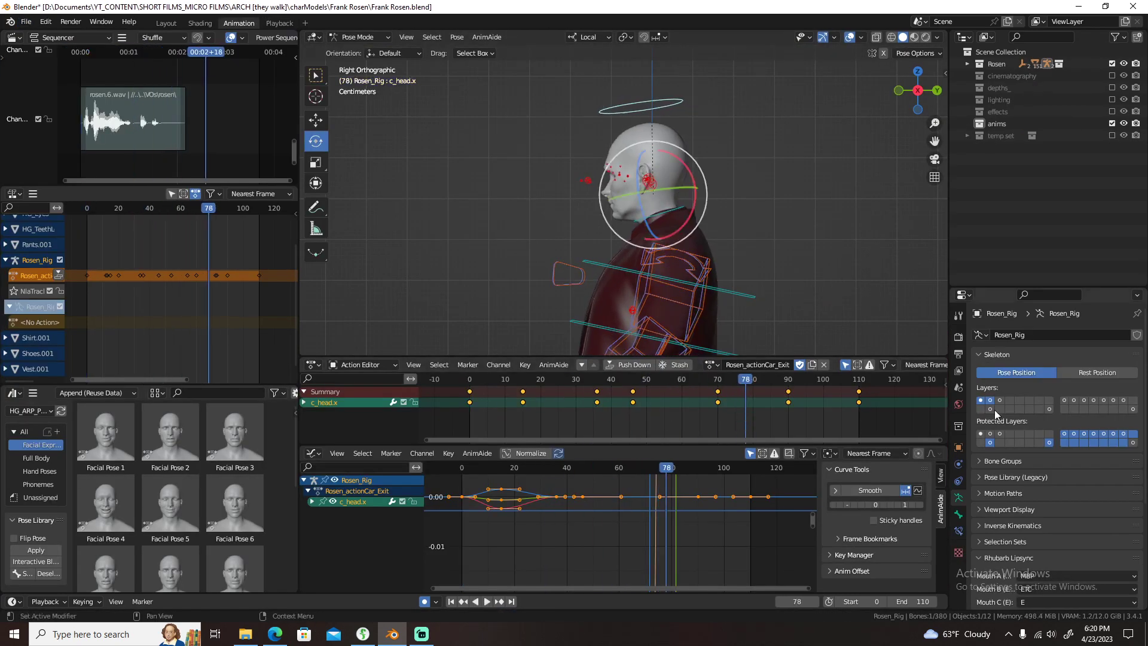
click(999, 401)
key(shift+Left)
key(space)
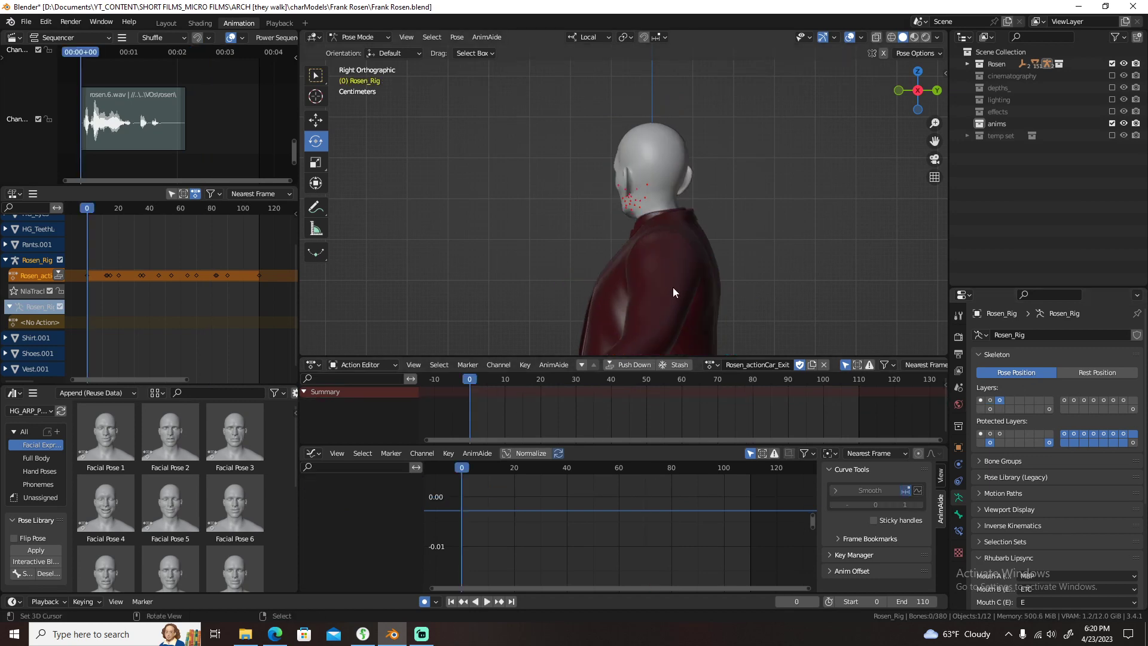
key(a)
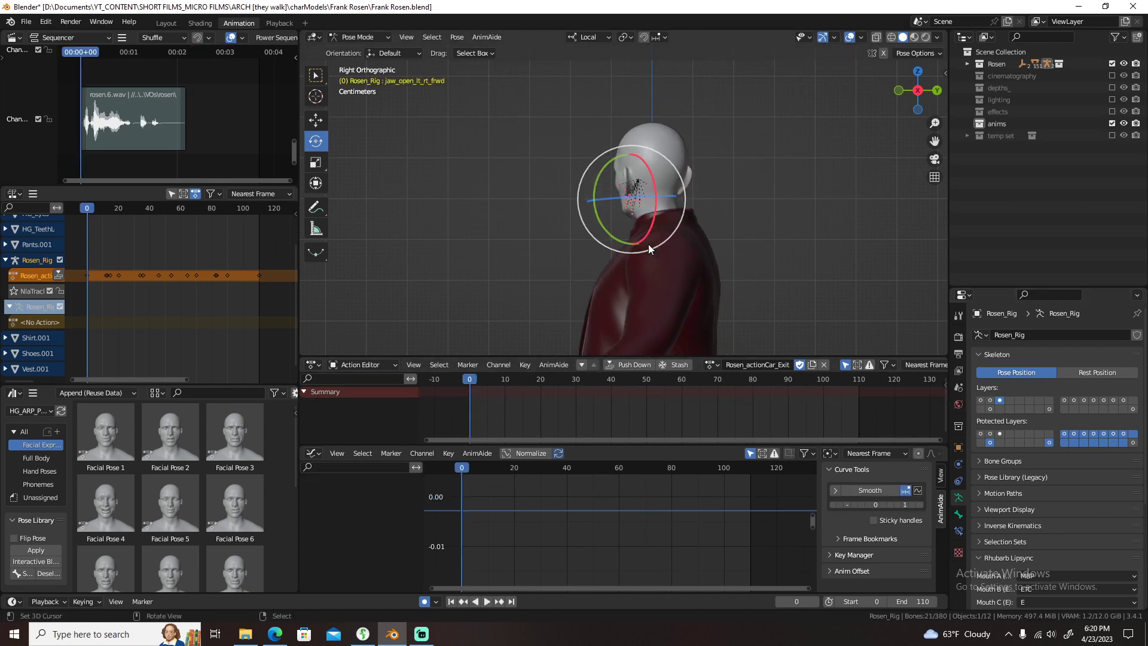
key(KP_Decimal)
scroll(648, 244, down, 3)
scroll(648, 244, down, 2)
middle_drag(648, 244, 683, 249)
- Key the facial bones at frame 0 and again at frame 75
key(i)
key(space)
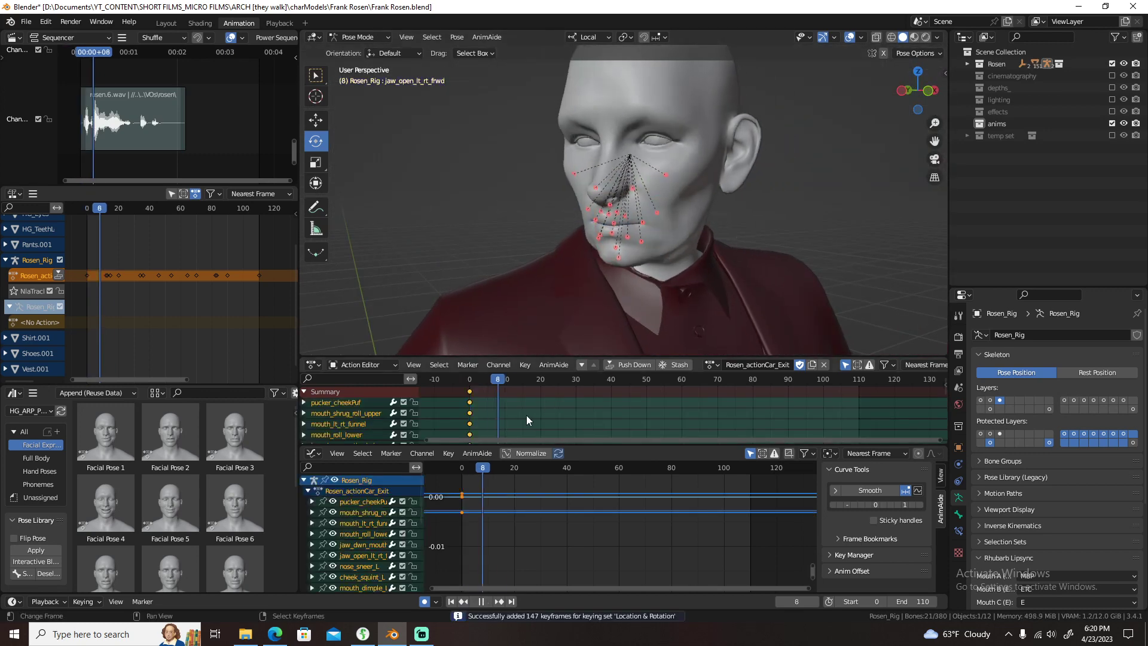
drag(627, 419, 737, 414)
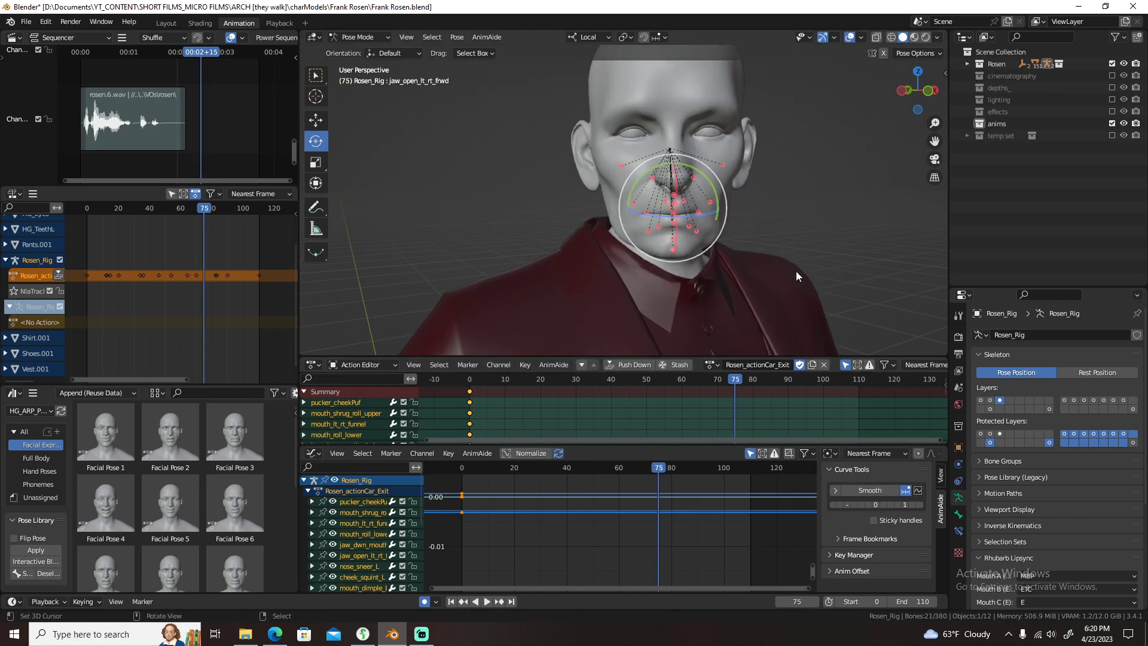
key(i)
drag(769, 375, 778, 405)
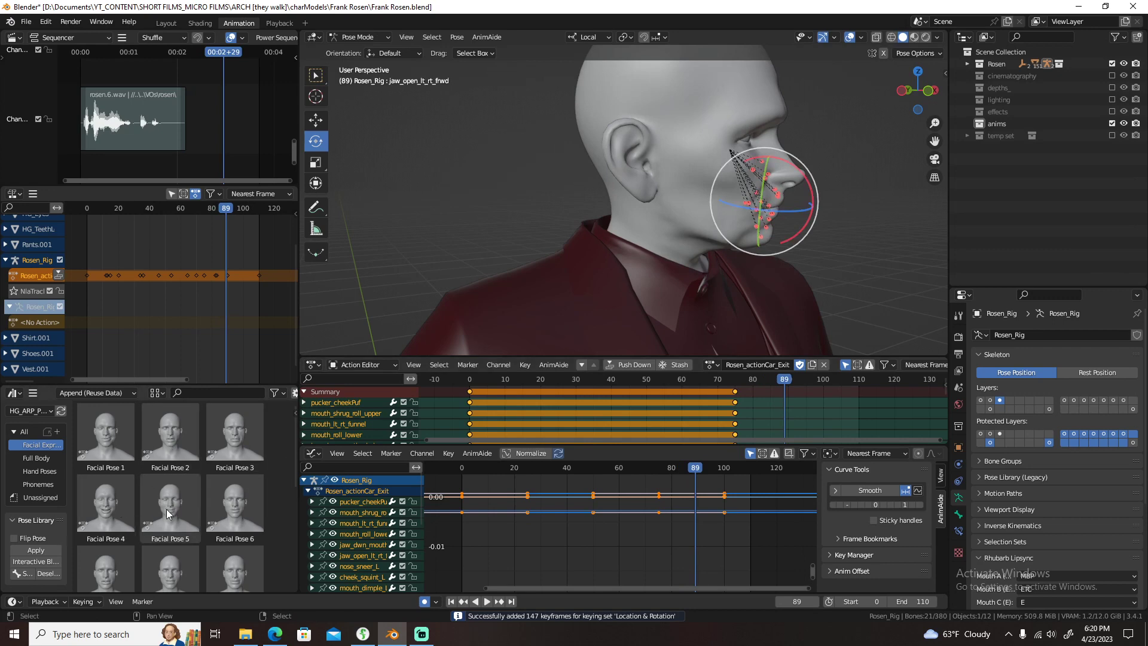
- Apply Facial Pose 2 and raise the jaw_dwn_mouth_clsd bone to close the mouth
double_click(174, 440)
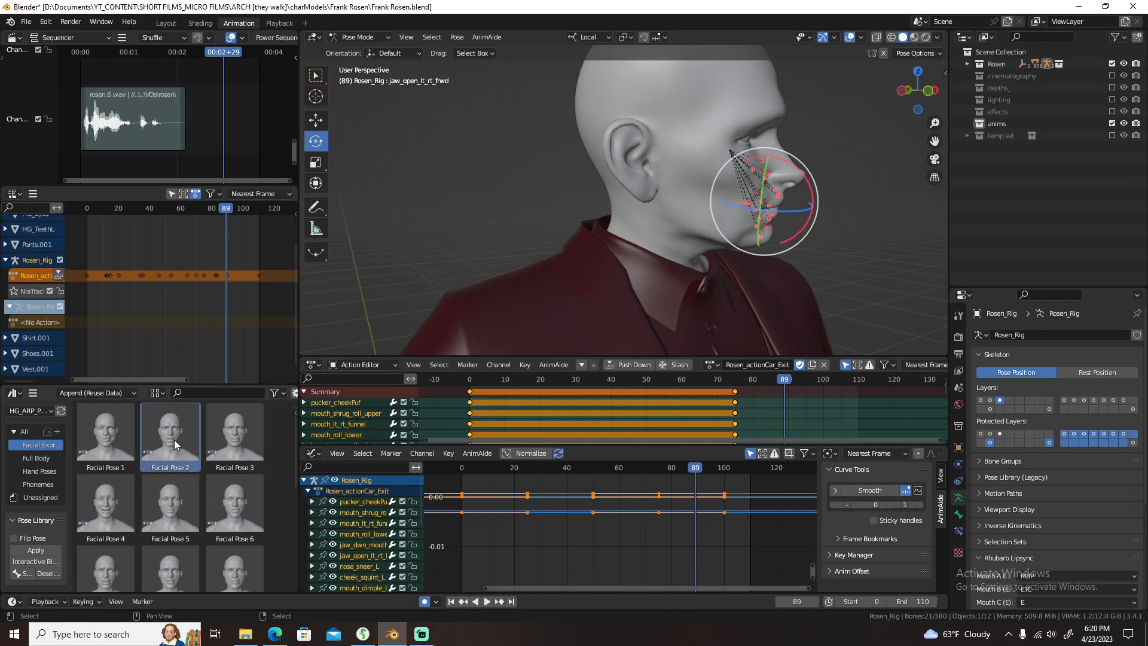
mouse_move(670, 230)
middle_down()
mouse_move(686, 226)
mouse_move(653, 281)
mouse_move(684, 285)
middle_up()
click(652, 287)
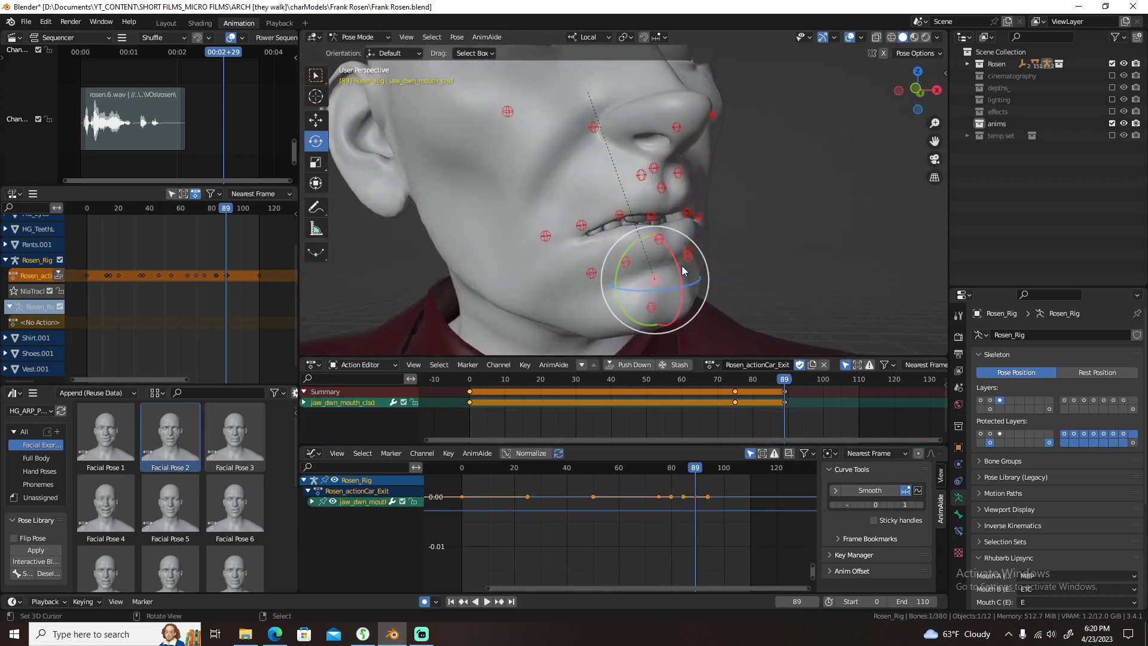
click(317, 122)
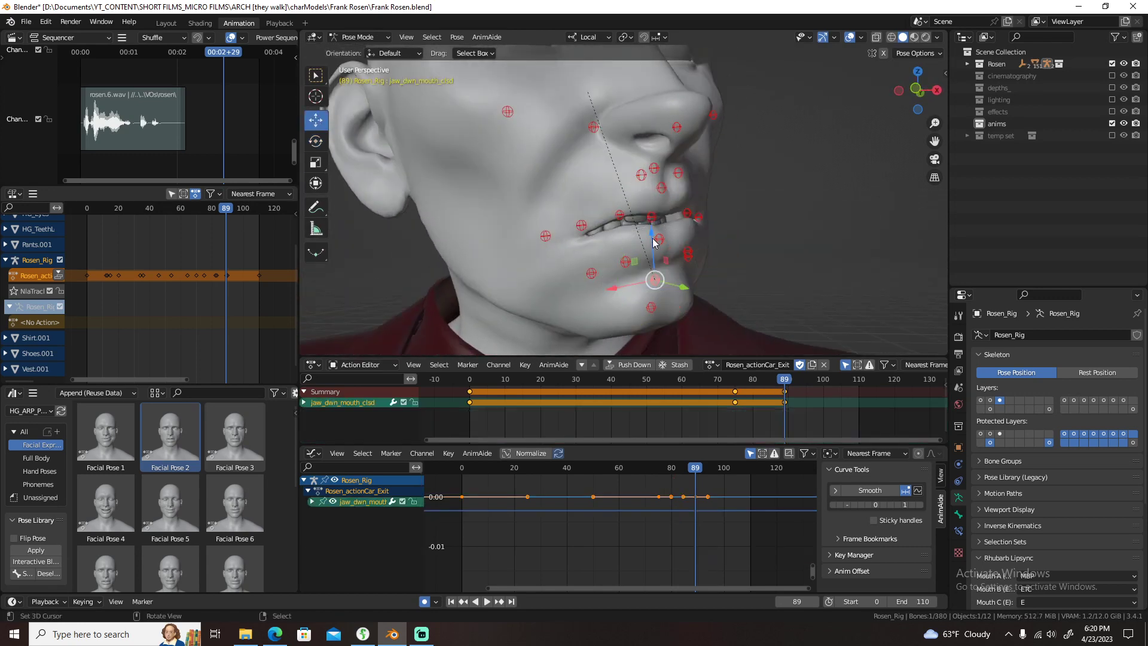
drag(654, 241, 655, 226)
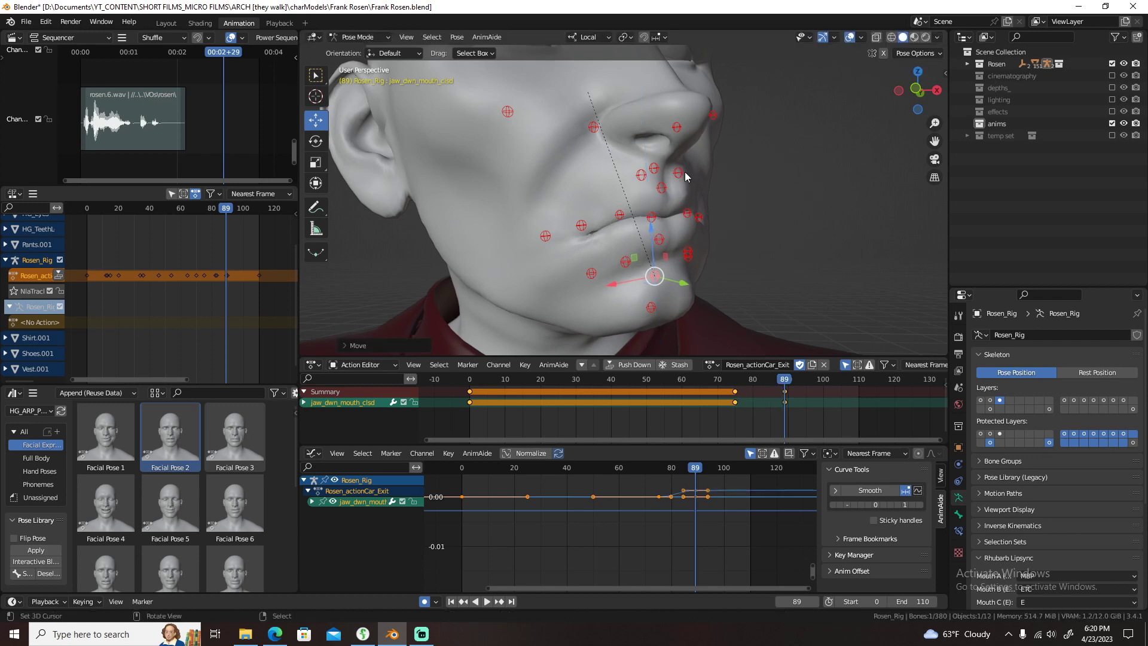
- Lift both upper-lip bones slightly and nudge the jaw bone up a bit more
click(677, 173)
shift+click(641, 174)
middle_drag(664, 180, 631, 139)
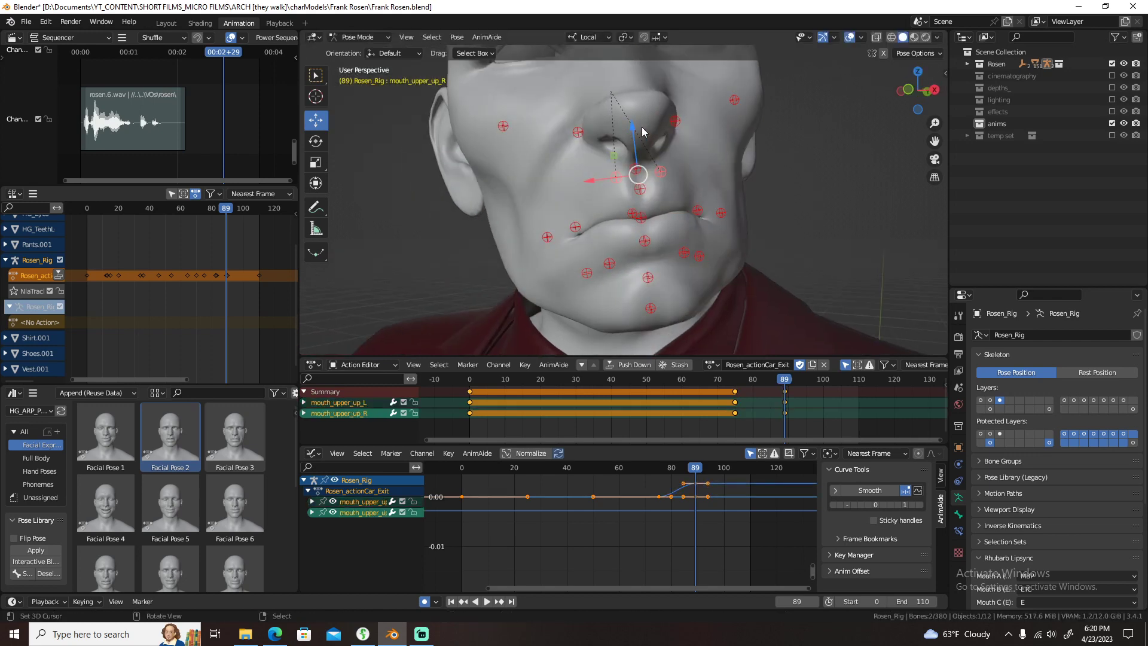
drag(643, 133, 632, 122)
click(648, 278)
mouse_move(641, 238)
mouse_down()
mouse_move(644, 229)
mouse_move(645, 239)
mouse_up()
- Check the closed mouth in profile, deselect the bones, and save the character file
mouse_move(645, 239)
middle_down()
mouse_move(709, 250)
mouse_move(661, 249)
mouse_move(676, 239)
middle_up()
scroll(676, 241, down, 5)
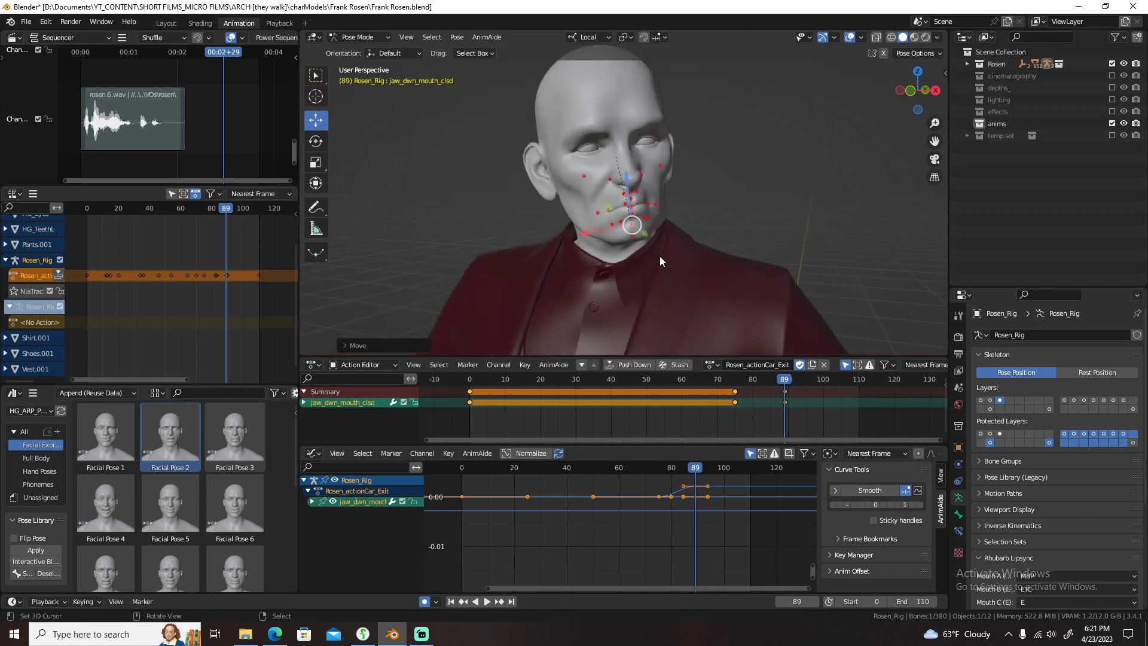
middle_drag(454, 269, 555, 341)
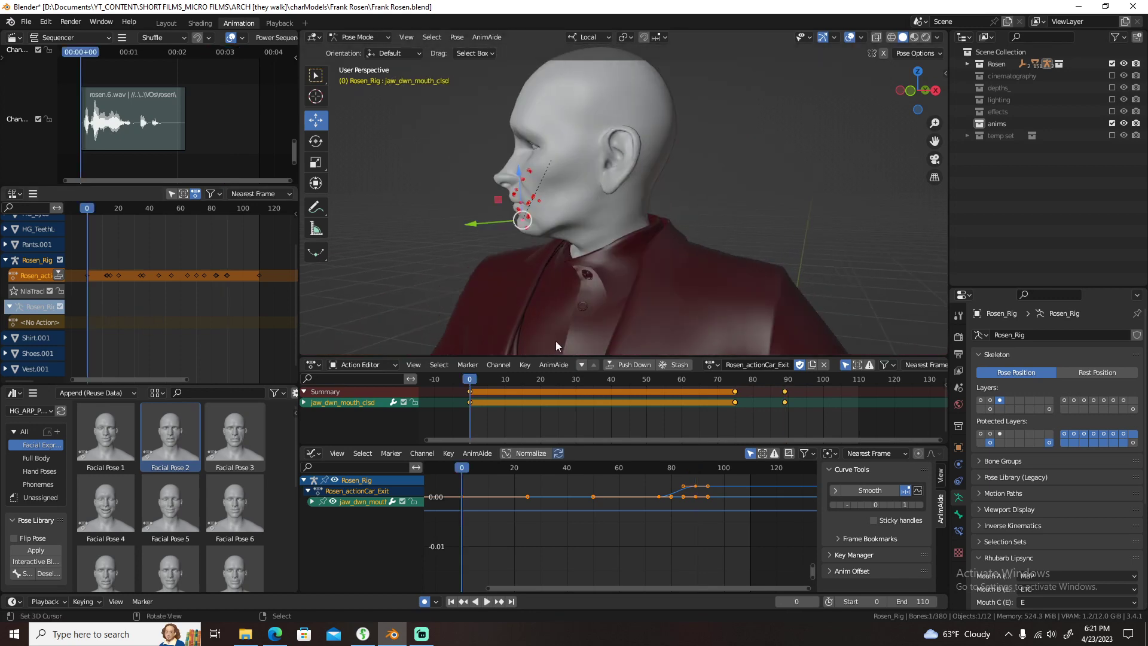
click(627, 239)
key(ctrl+s)
key(shift+Left)
- Hide the viewport overlays and play back the mouth animation to review it
mouse_move(583, 250)
middle_down()
mouse_move(654, 259)
mouse_move(641, 259)
middle_up()
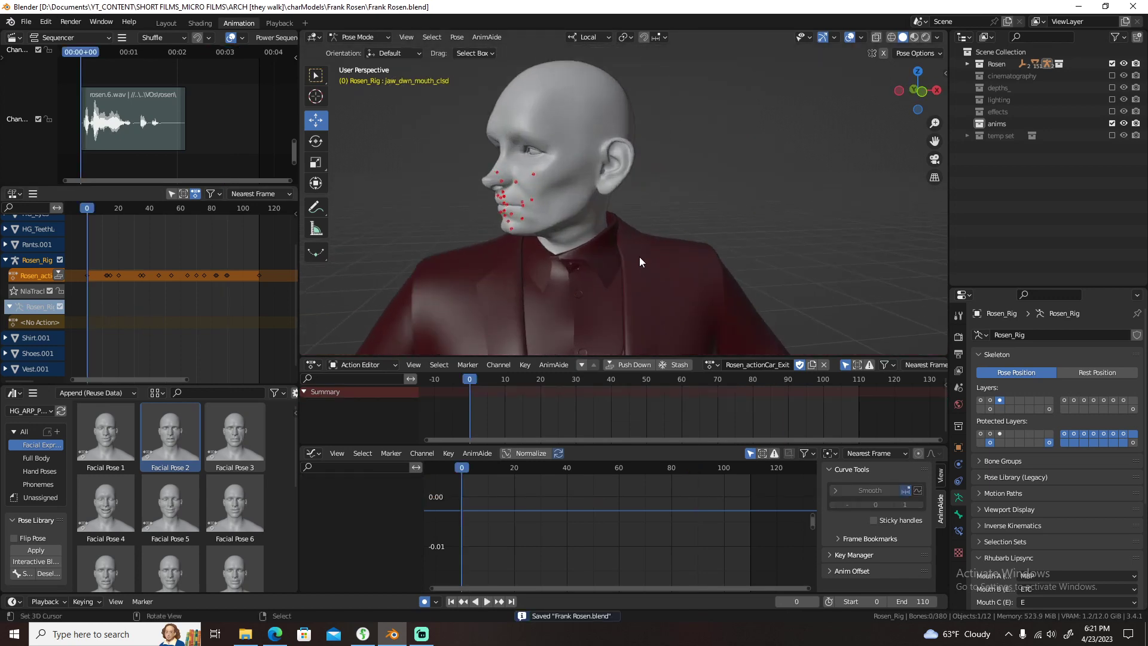
scroll(641, 259, up, 2)
scroll(659, 259, up, 1)
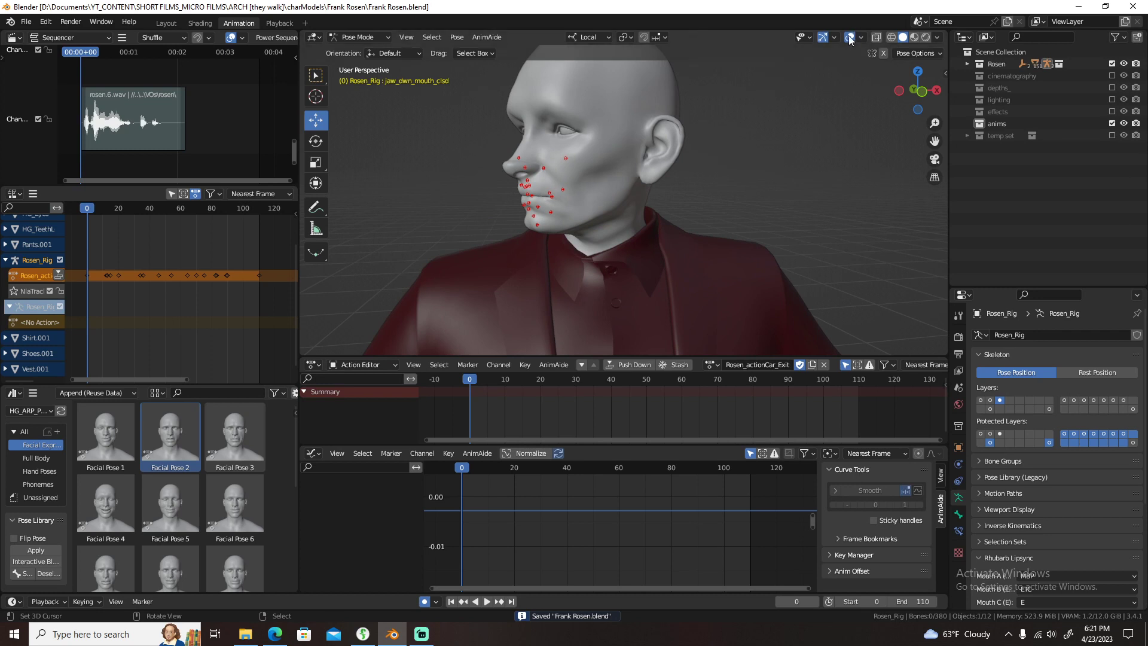
click(849, 37)
key(space)
middle_drag(806, 194, 730, 223)
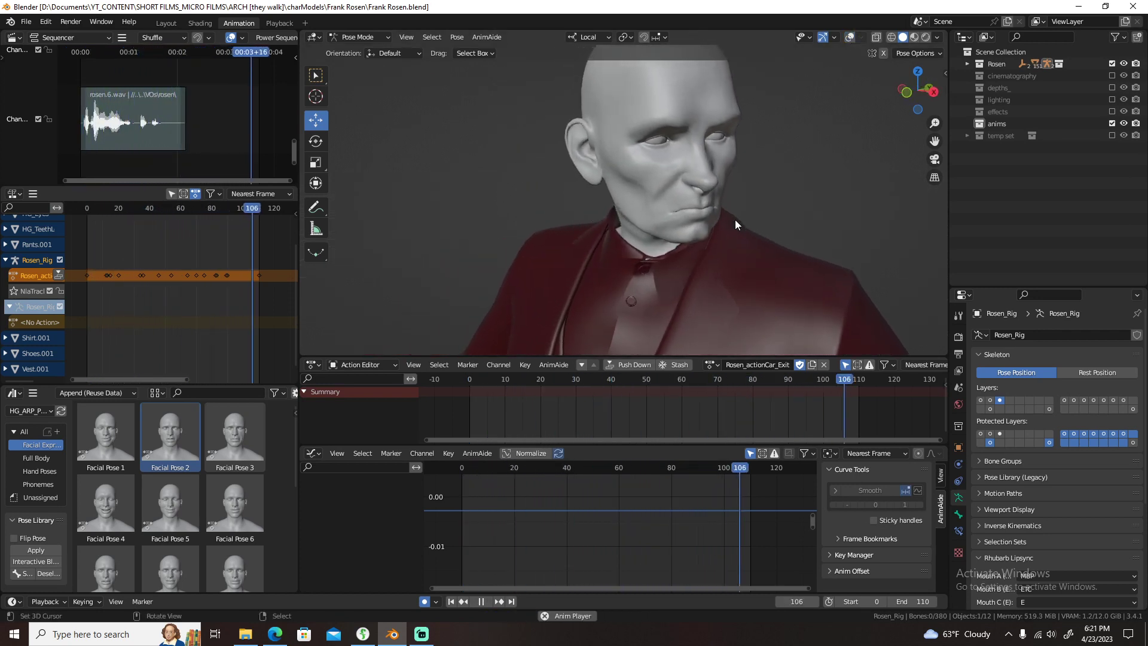
key(space)
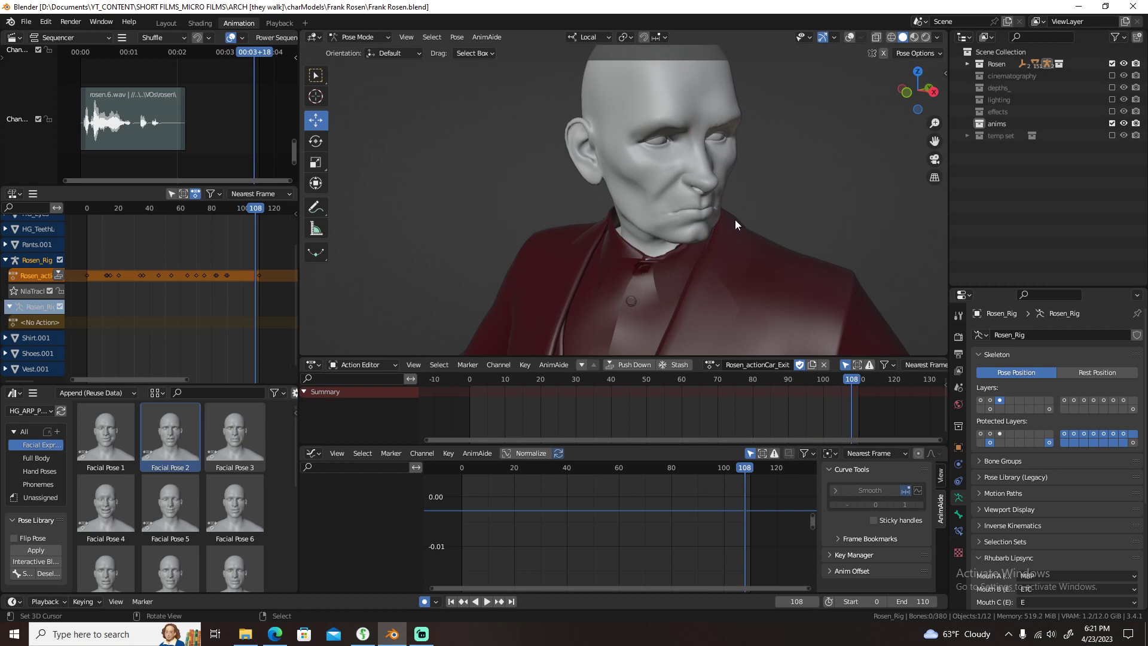
key(space)
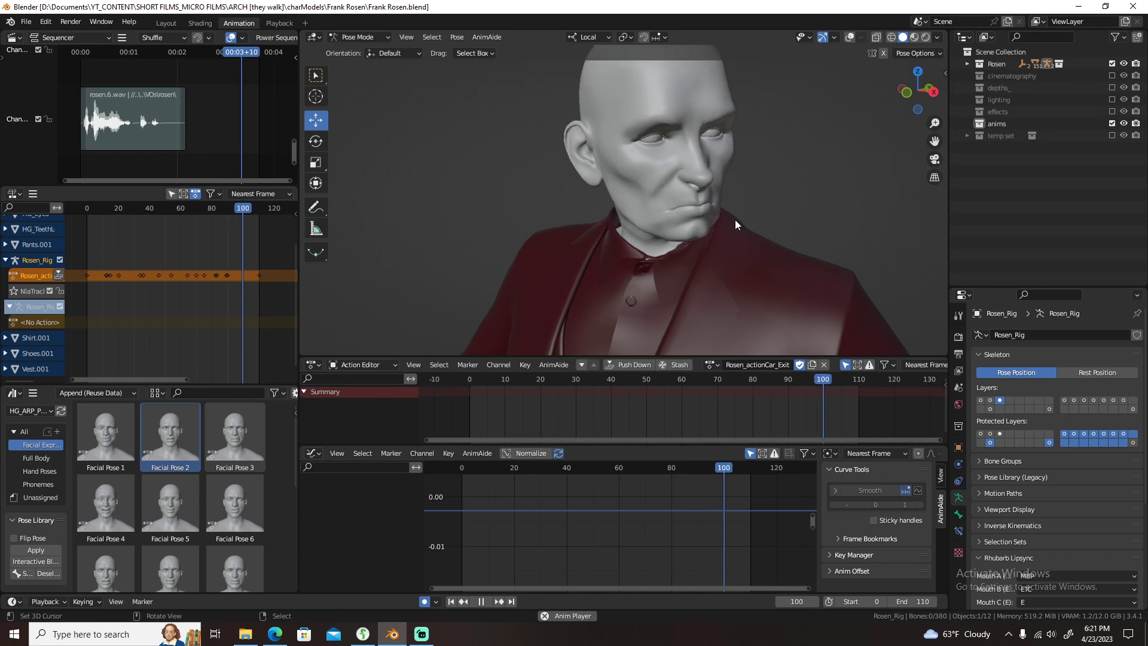
key(space)
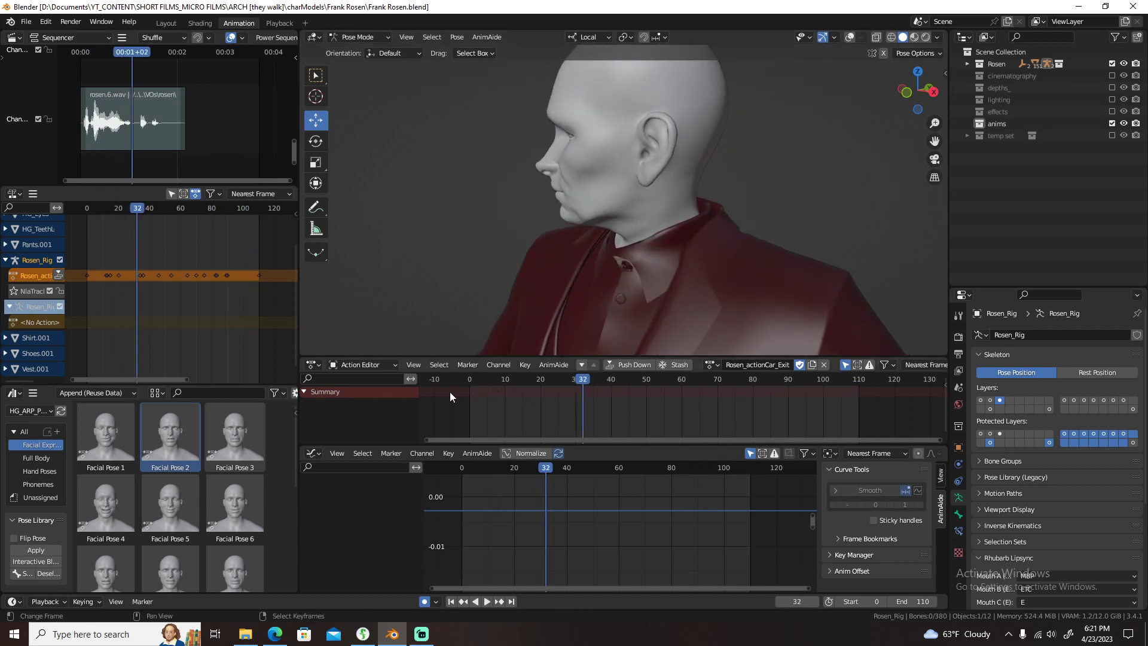
key(shift+Left)
key(ctrl+s)
click(27, 21)
mouse_move(55, 59)
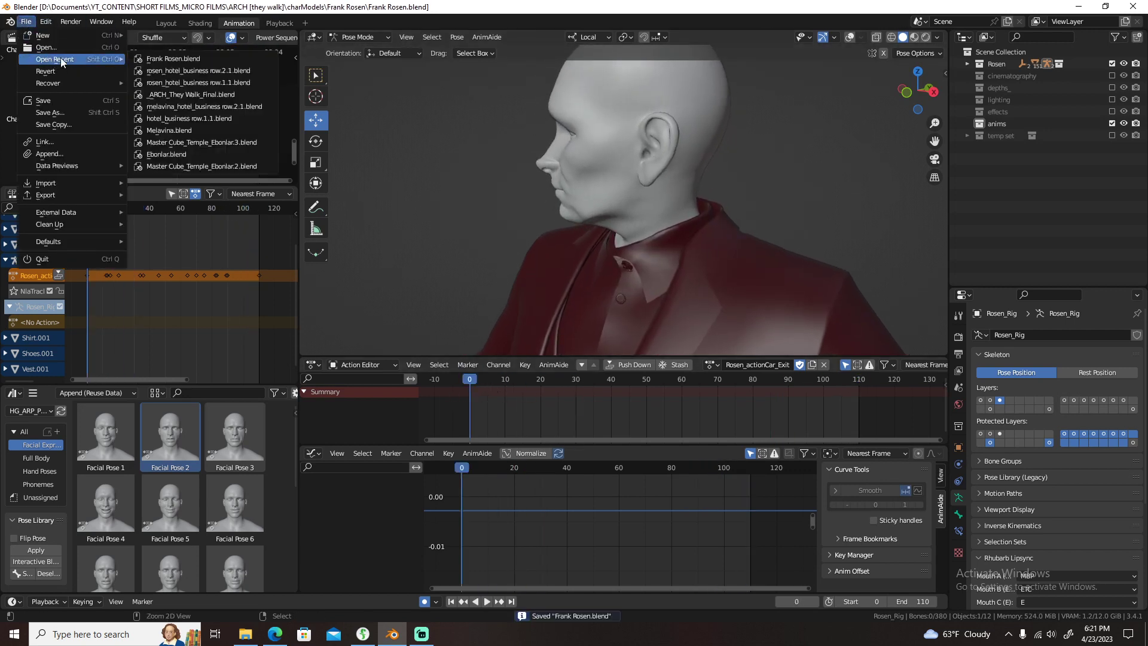
middle_drag(664, 179, 684, 189)
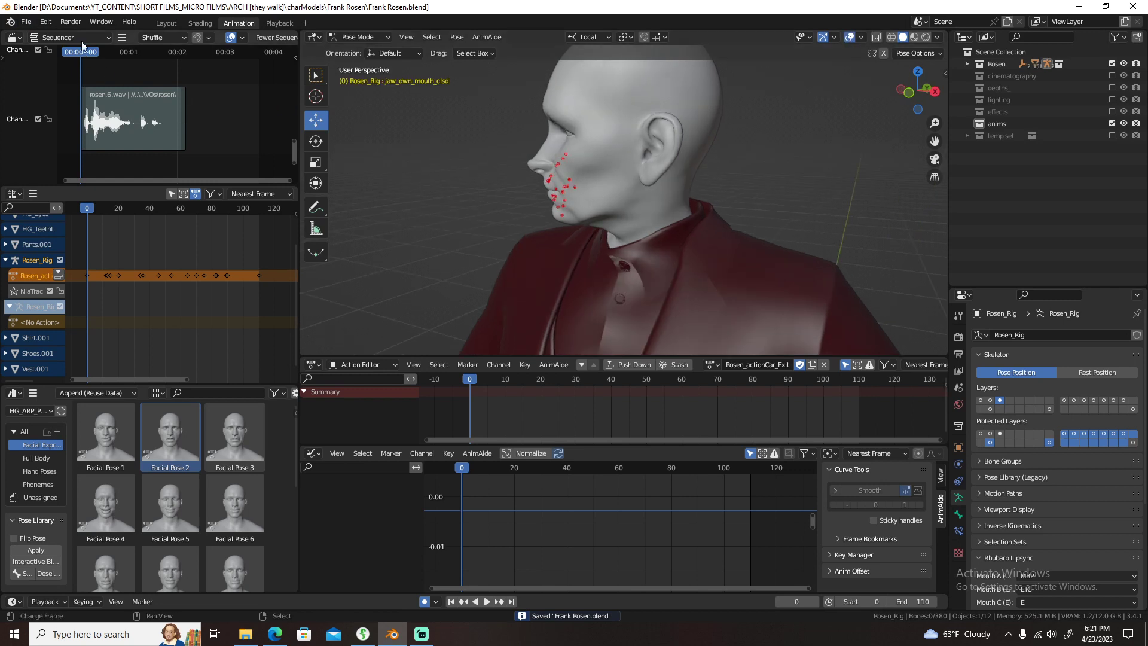
click(26, 21)
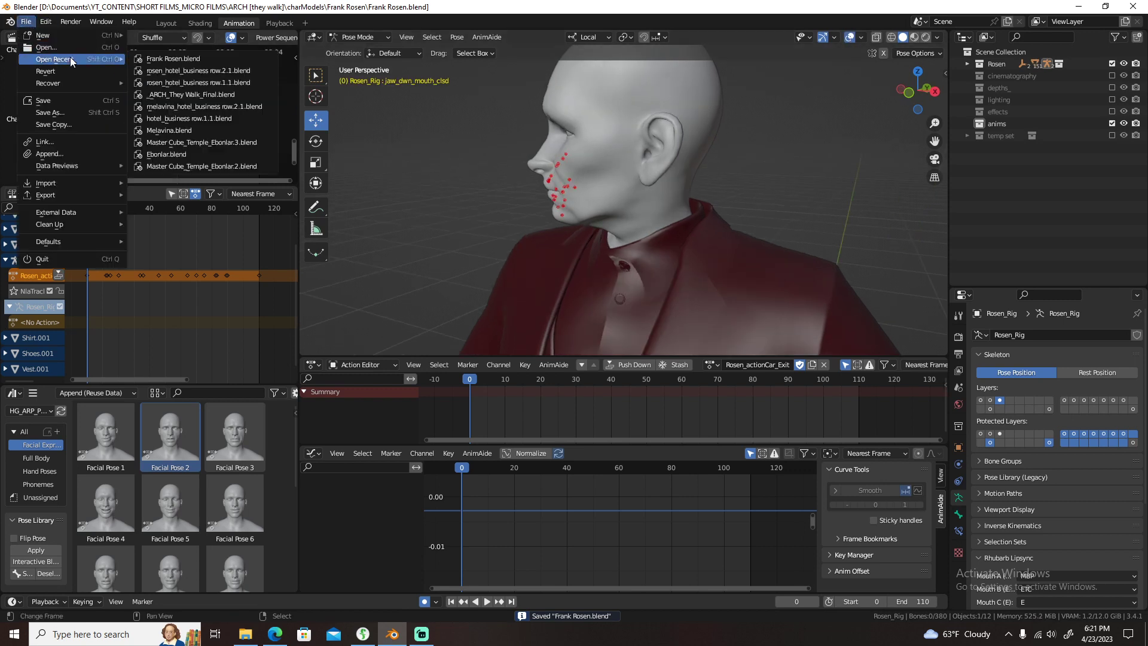
click(217, 71)
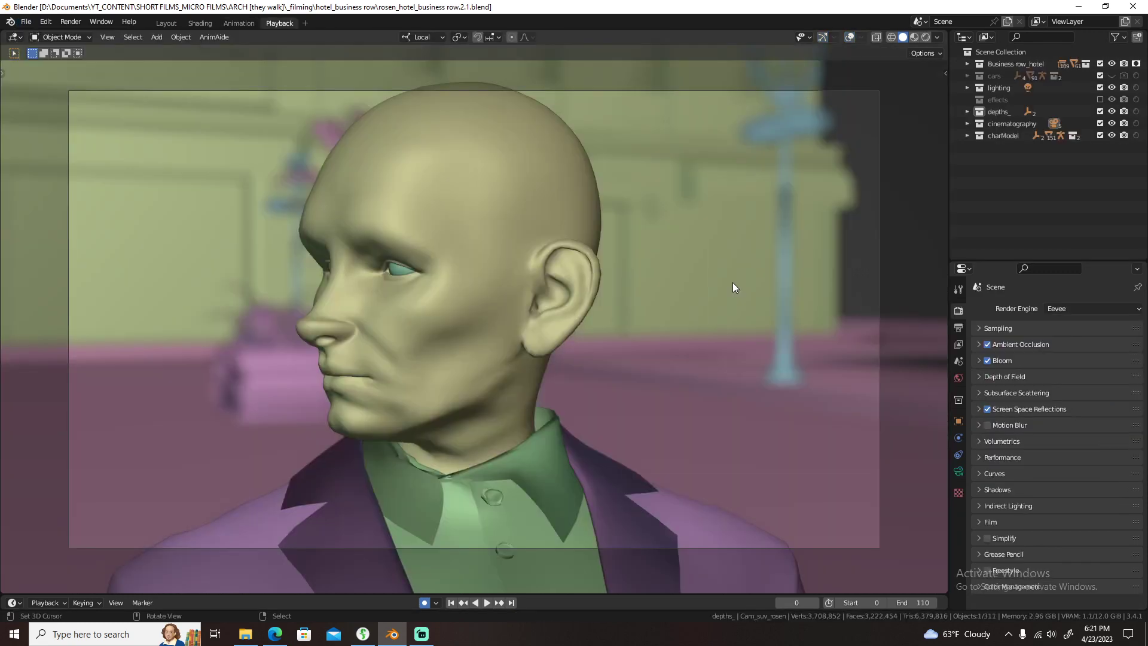
- Delete the old Rosen_actionCar_Exit NLA strip and recursively purge unused data
click(232, 23)
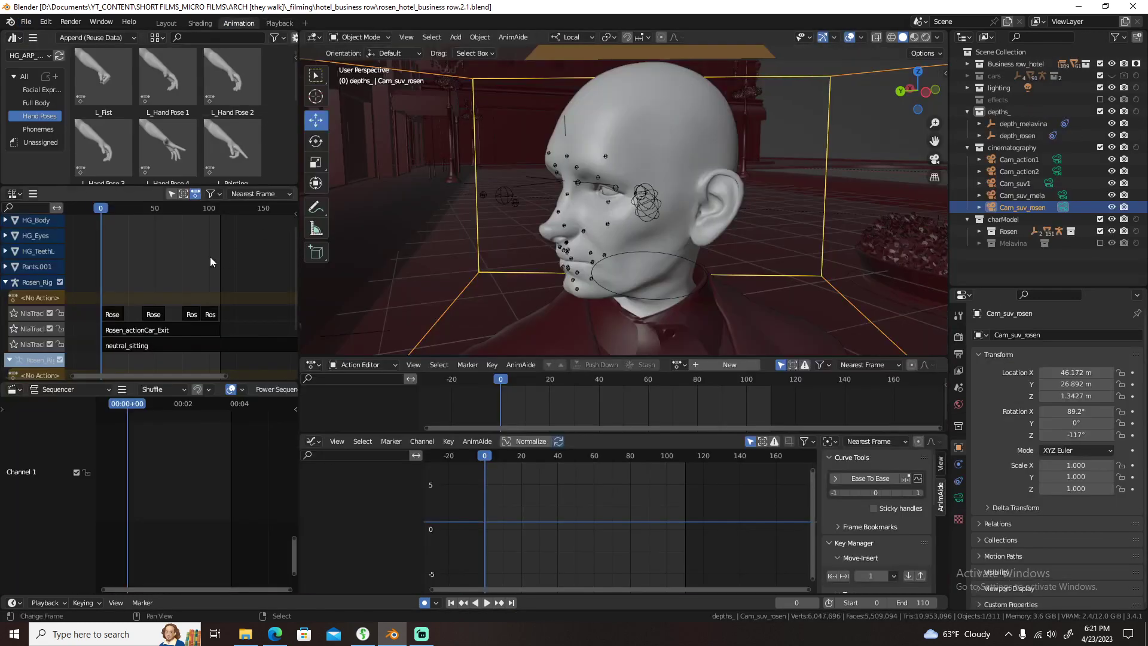
click(169, 330)
key(x)
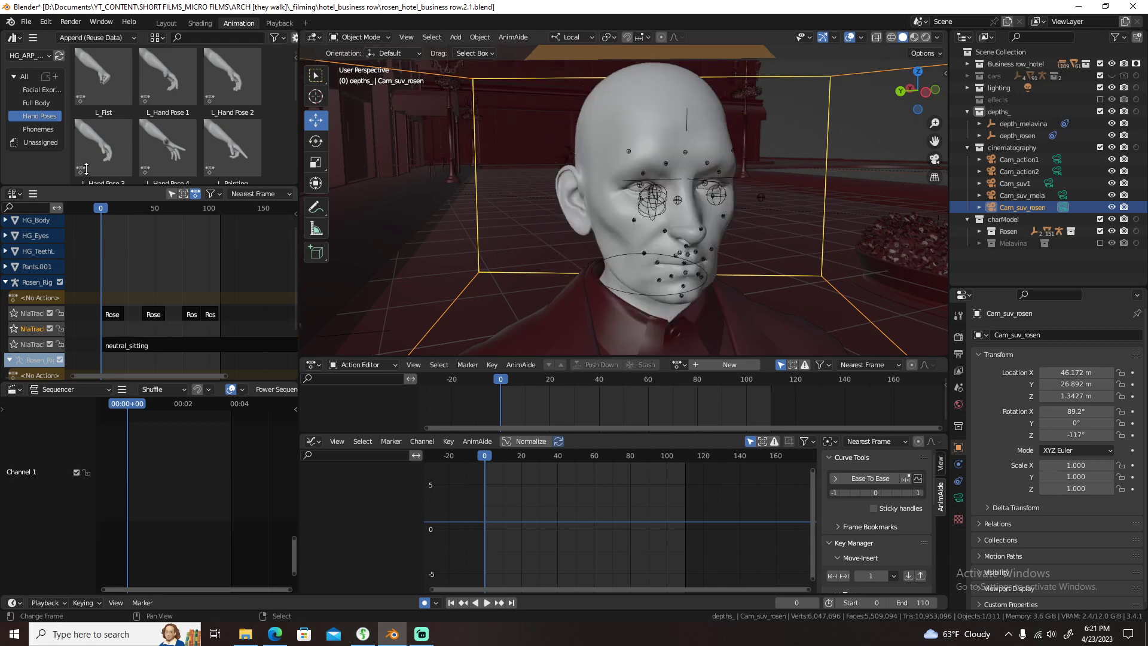
click(26, 21)
mouse_move(63, 223)
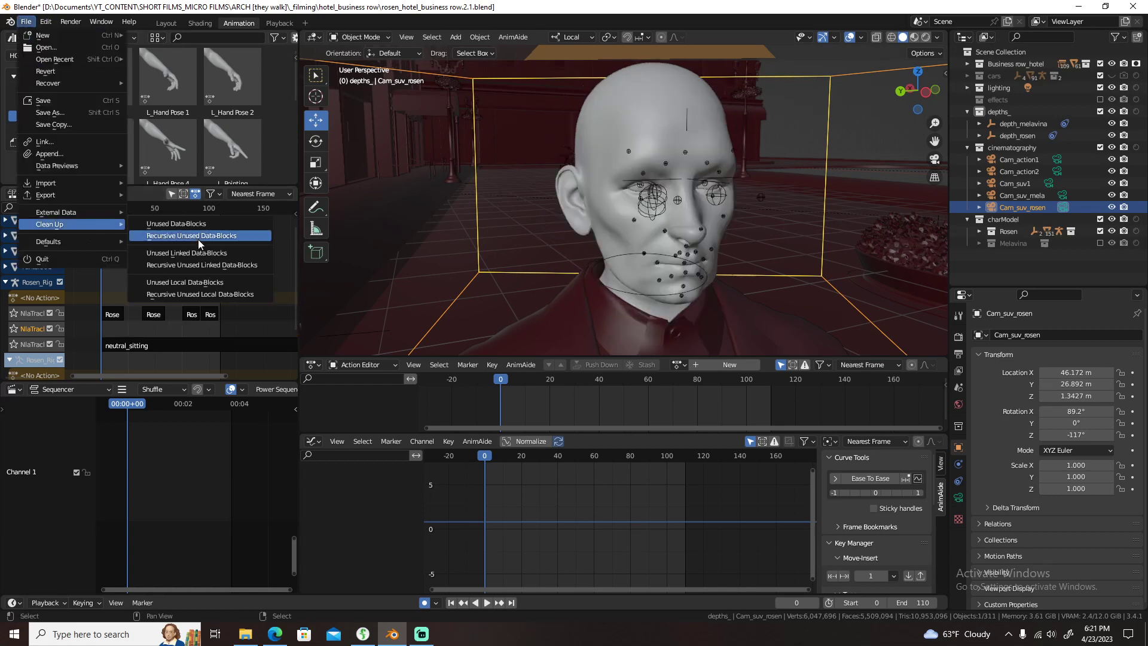
click(198, 238)
- Append the updated Rosen_actionCar_Exit from the character file and add it as an NLA strip
click(26, 22)
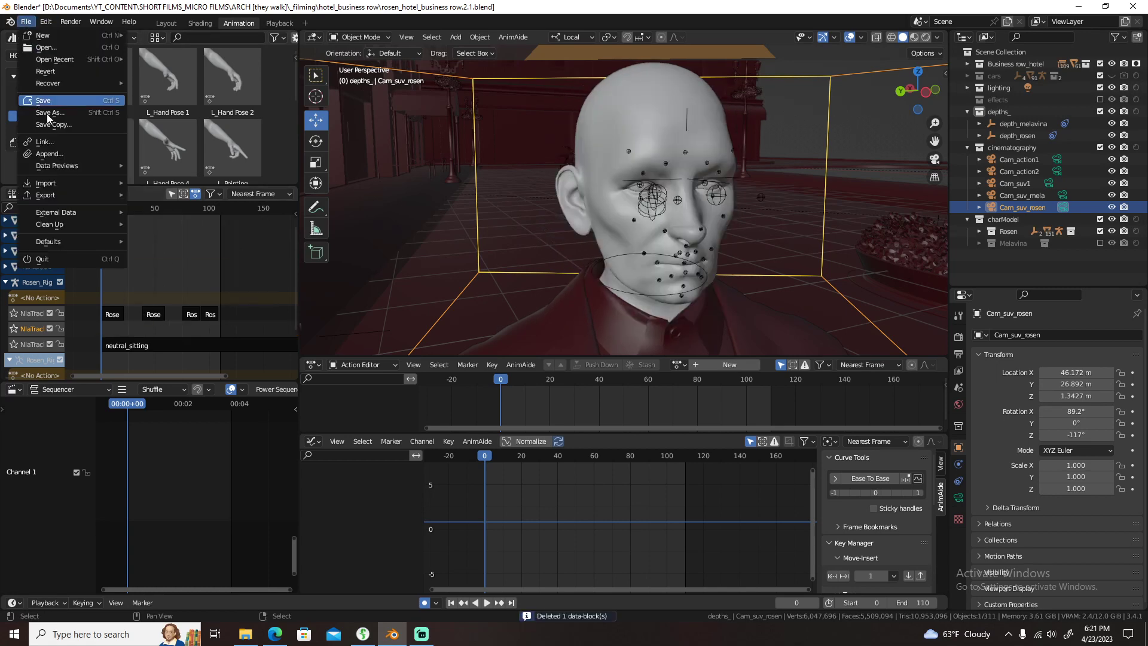
click(66, 158)
click(439, 223)
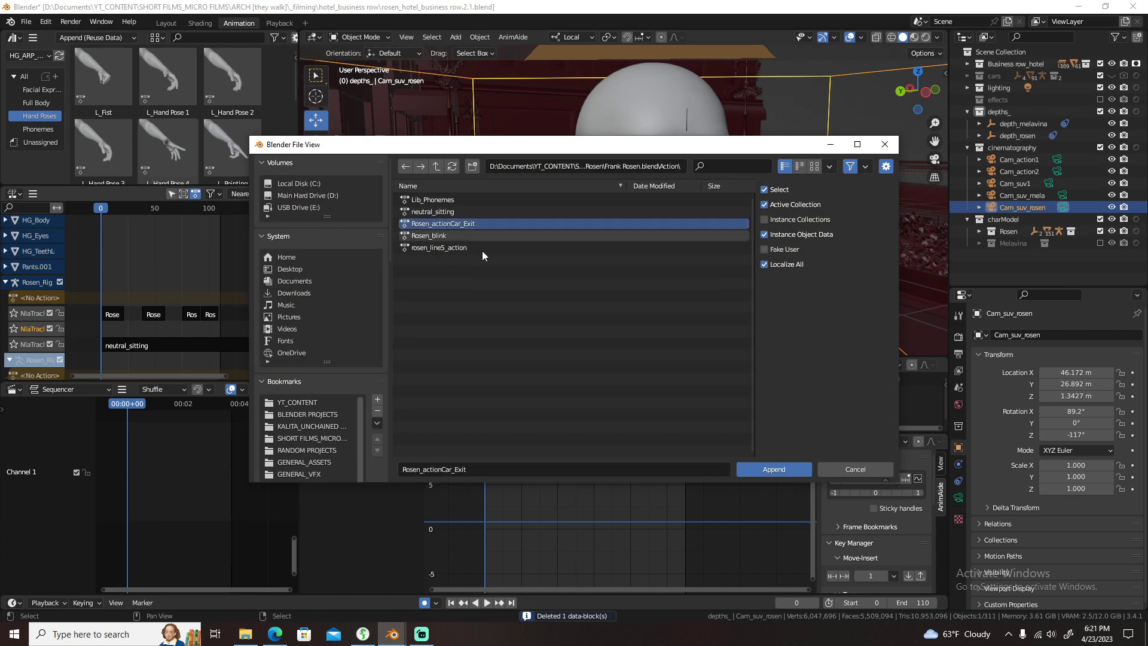
click(774, 469)
key(shift+a)
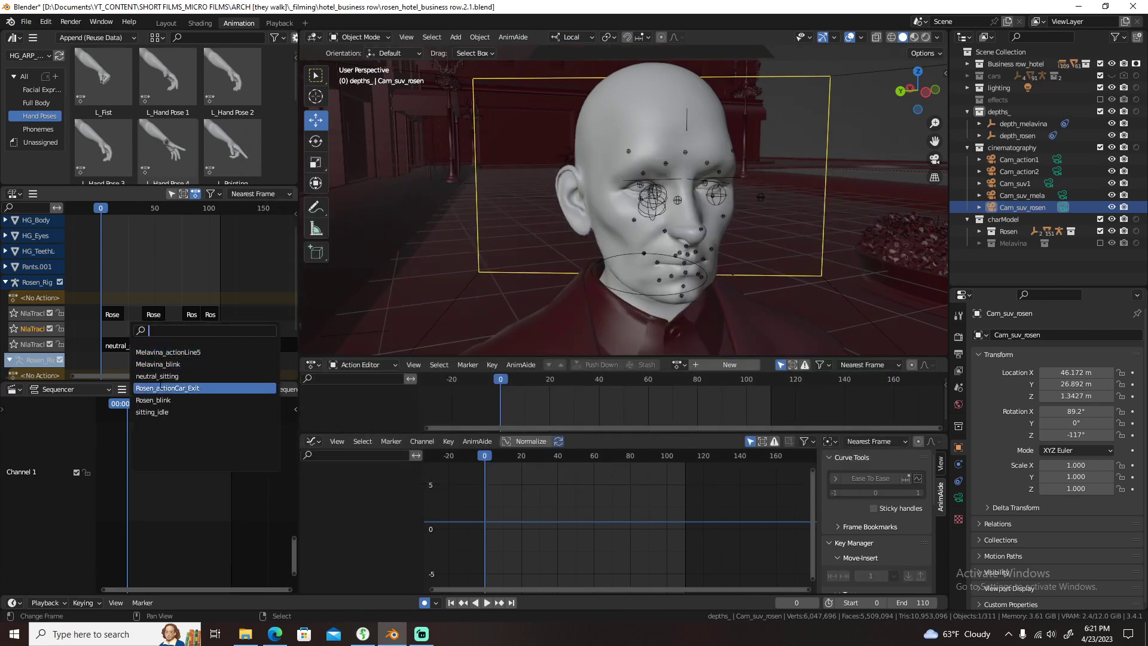
click(160, 387)
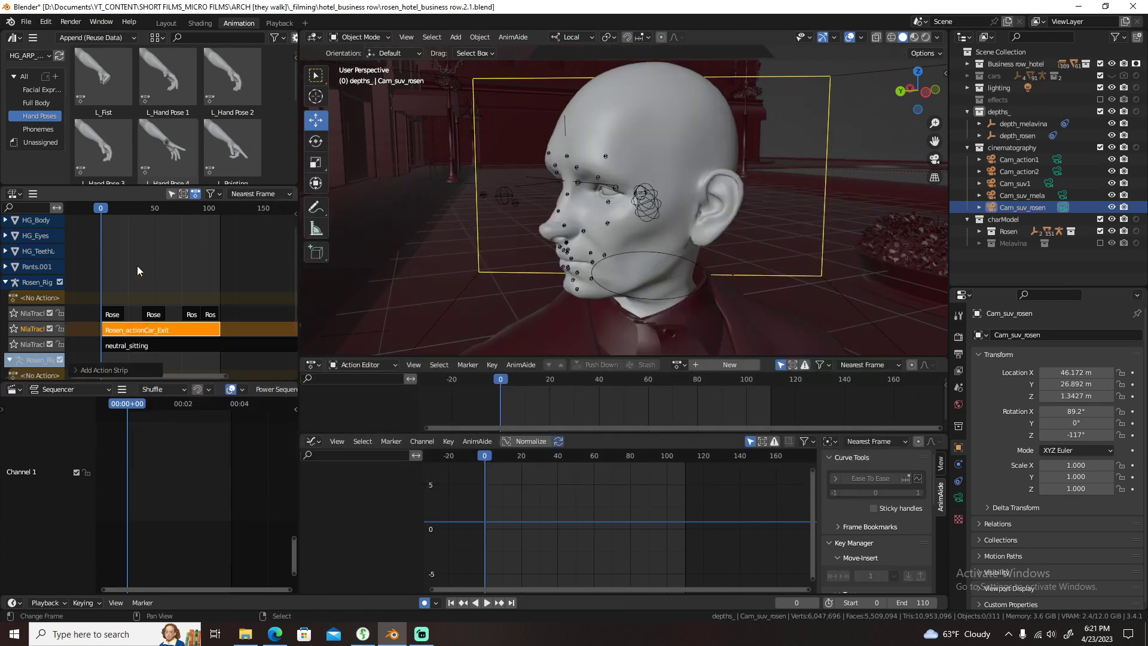
- Set the new strip's extrapolation option and fit the timelines to the full frame range
click(170, 330)
key(n)
scroll(248, 267, up, 5)
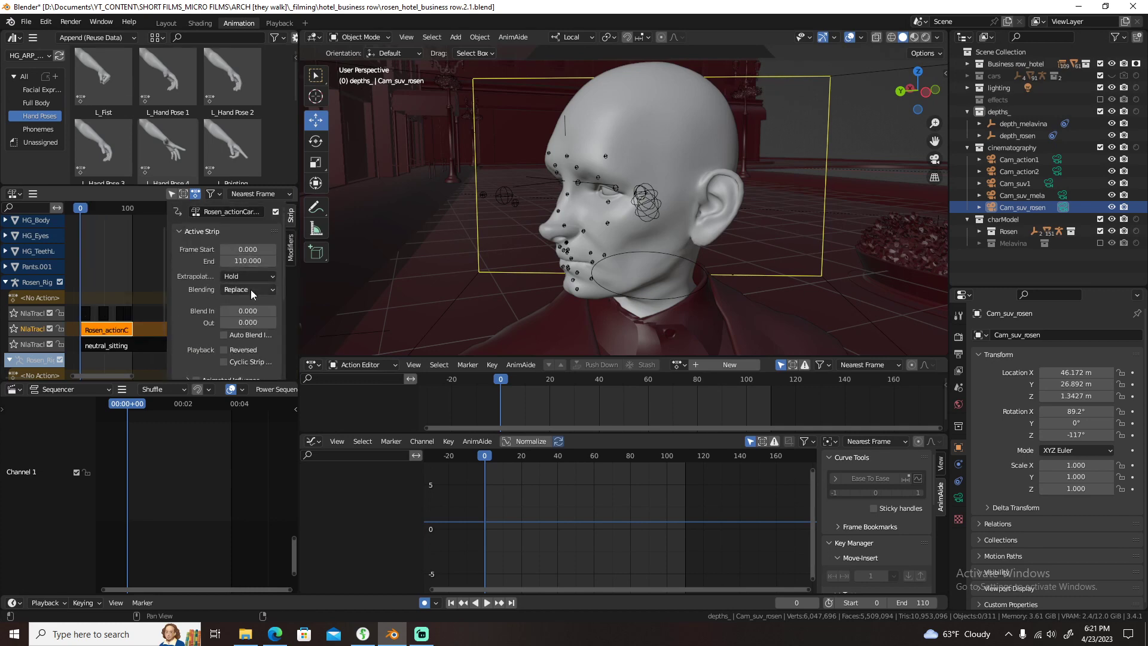
click(252, 317)
key(n)
click(150, 262)
key(Home)
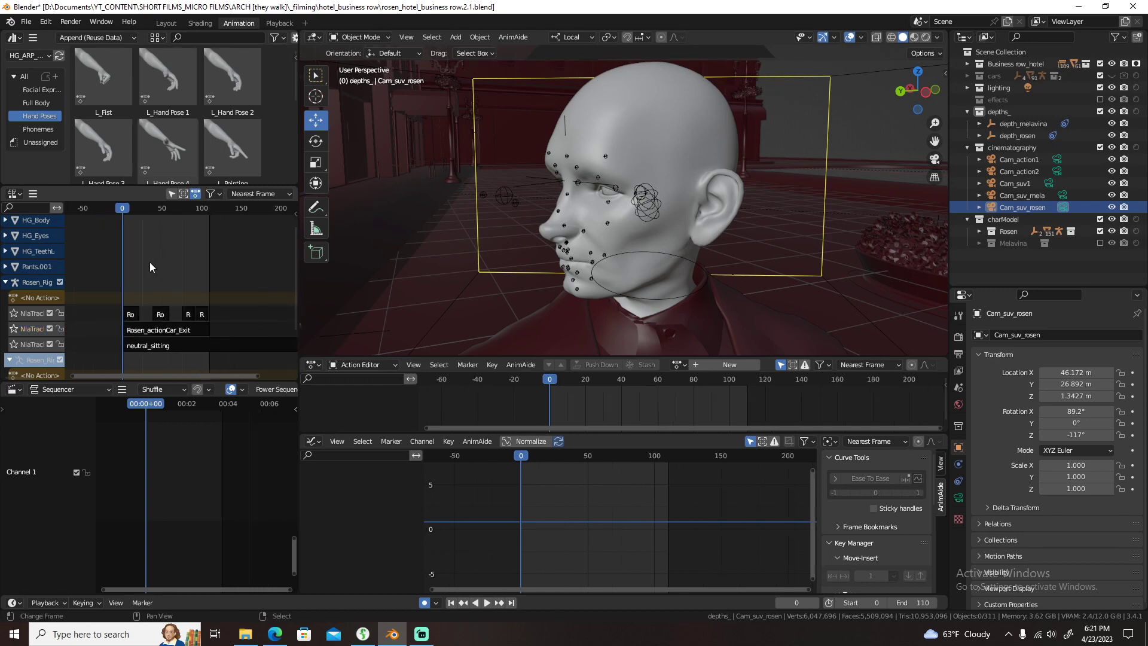
- Save the hotel scene, check Rosen's pose at frame 20, and return to frame 0
key(ctrl+s)
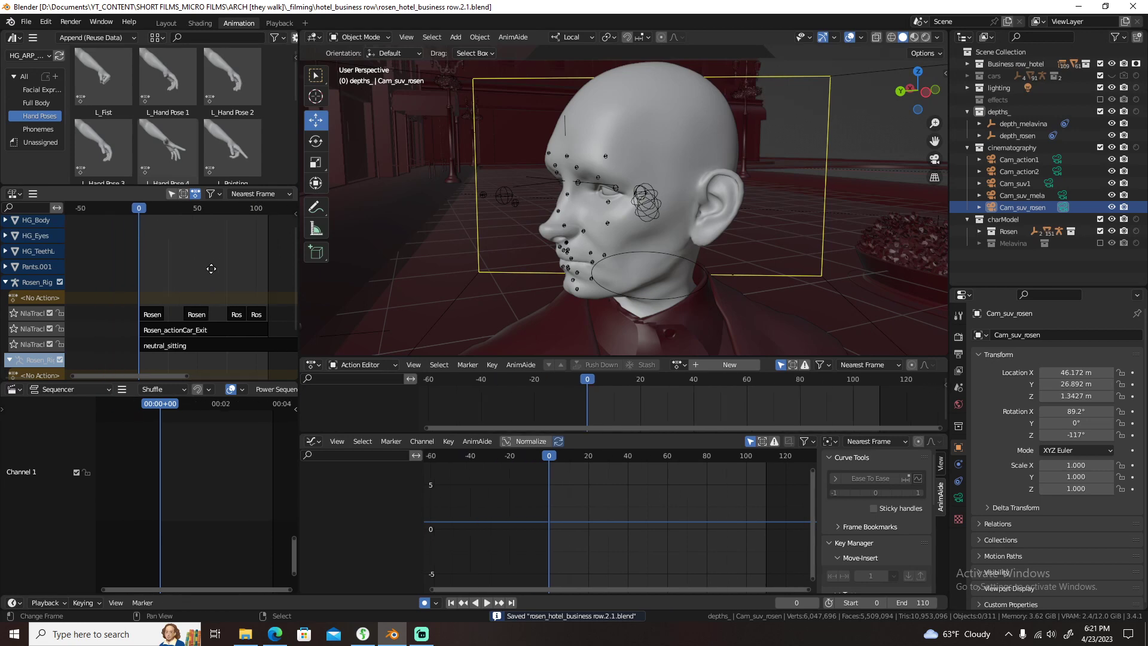
click(163, 281)
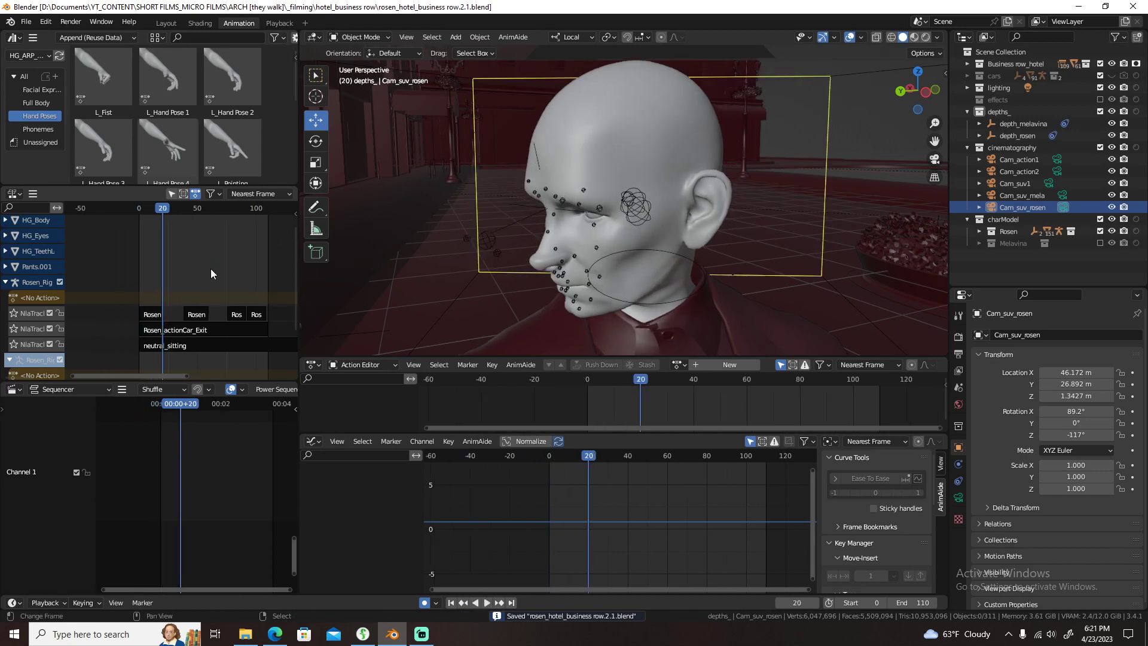
key(shift+Left)
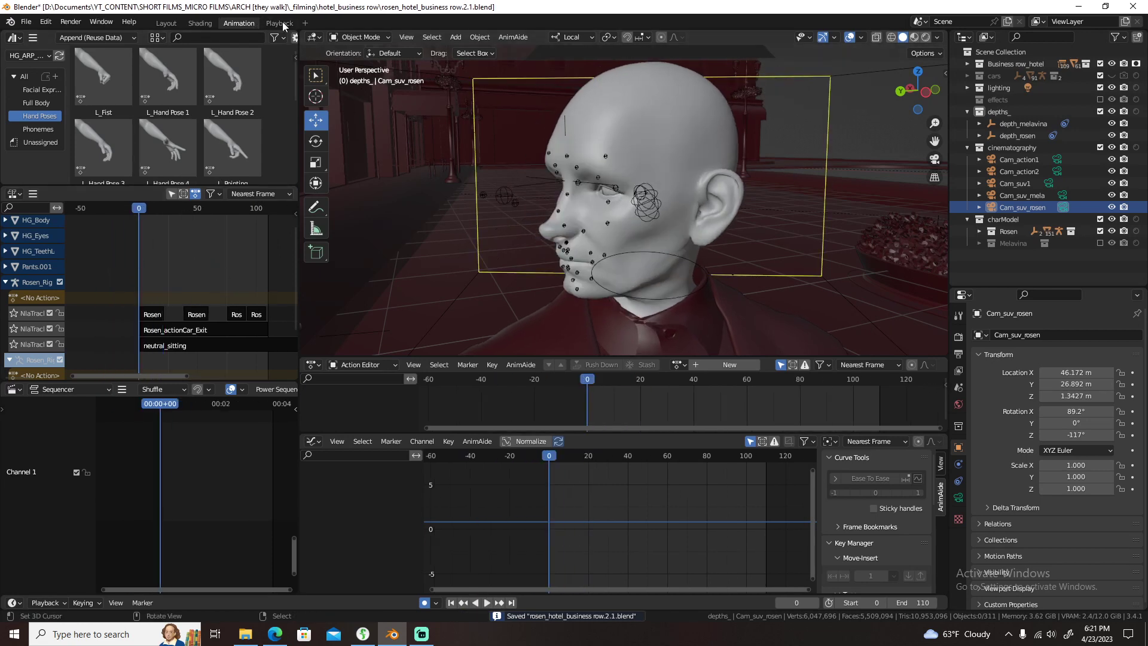
click(281, 23)
key(space)
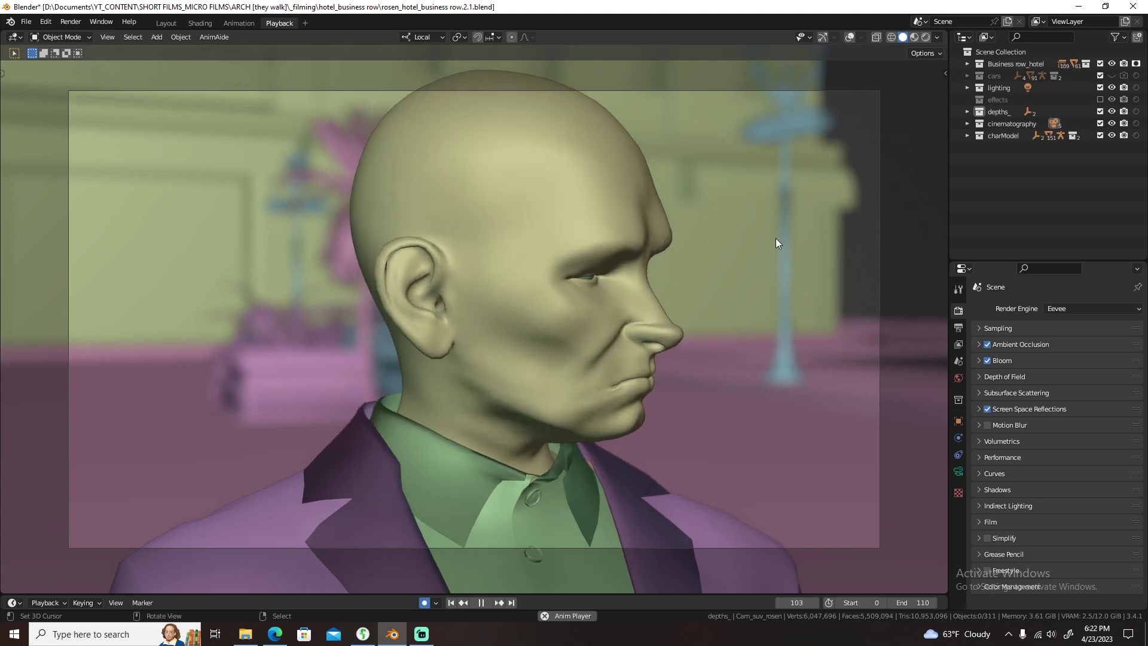
key(space)
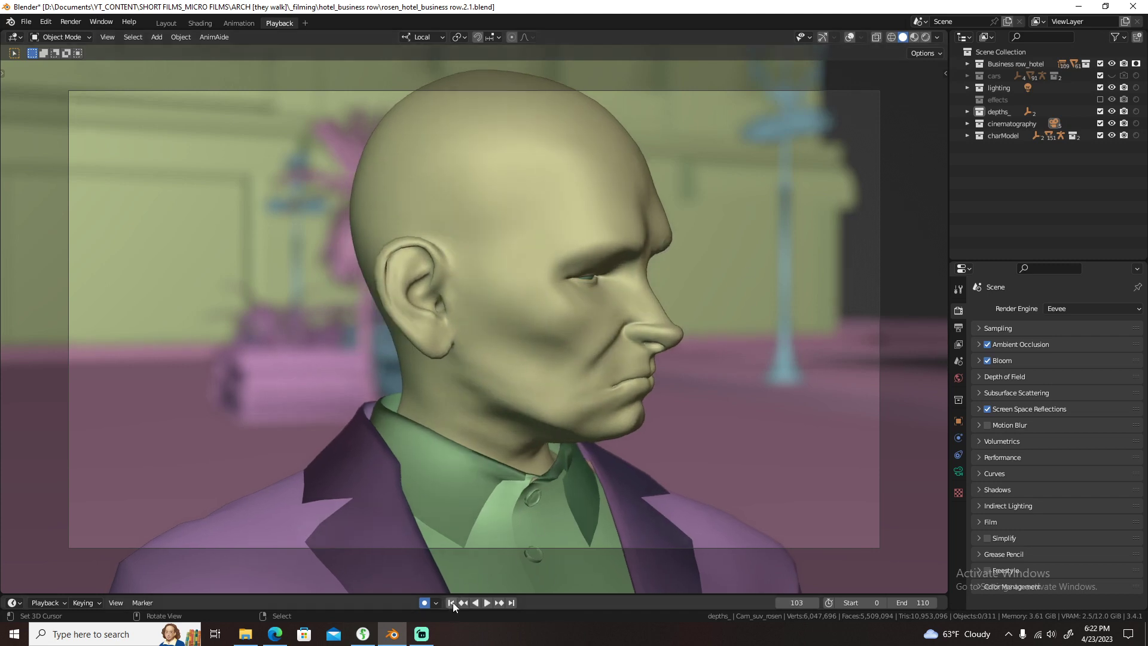
click(451, 602)
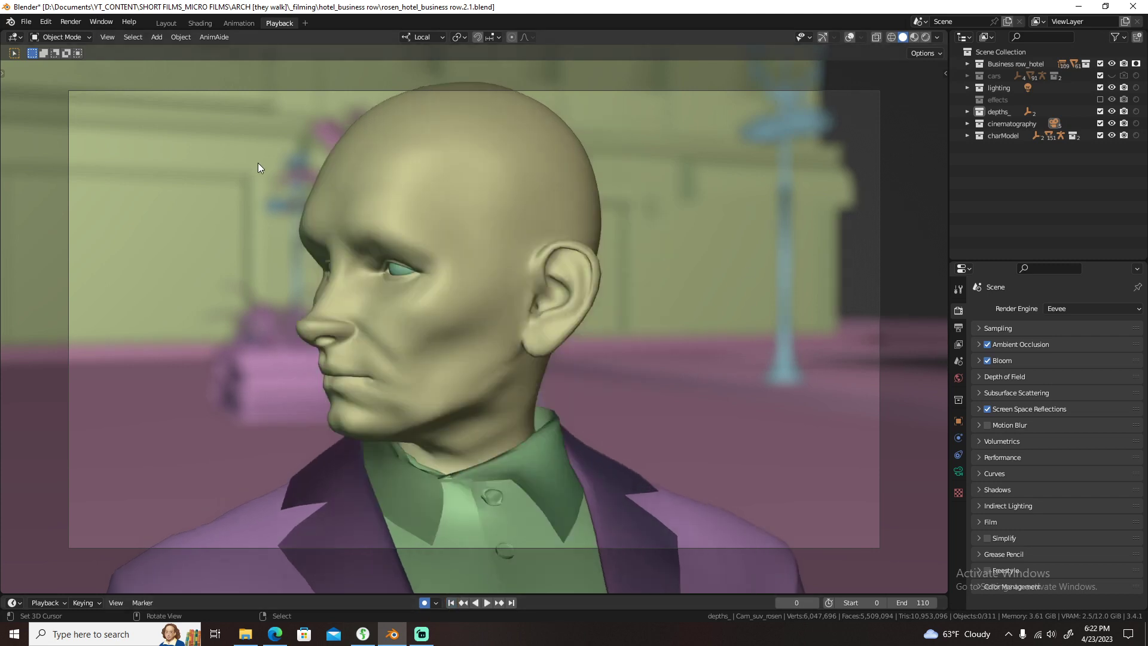
click(248, 23)
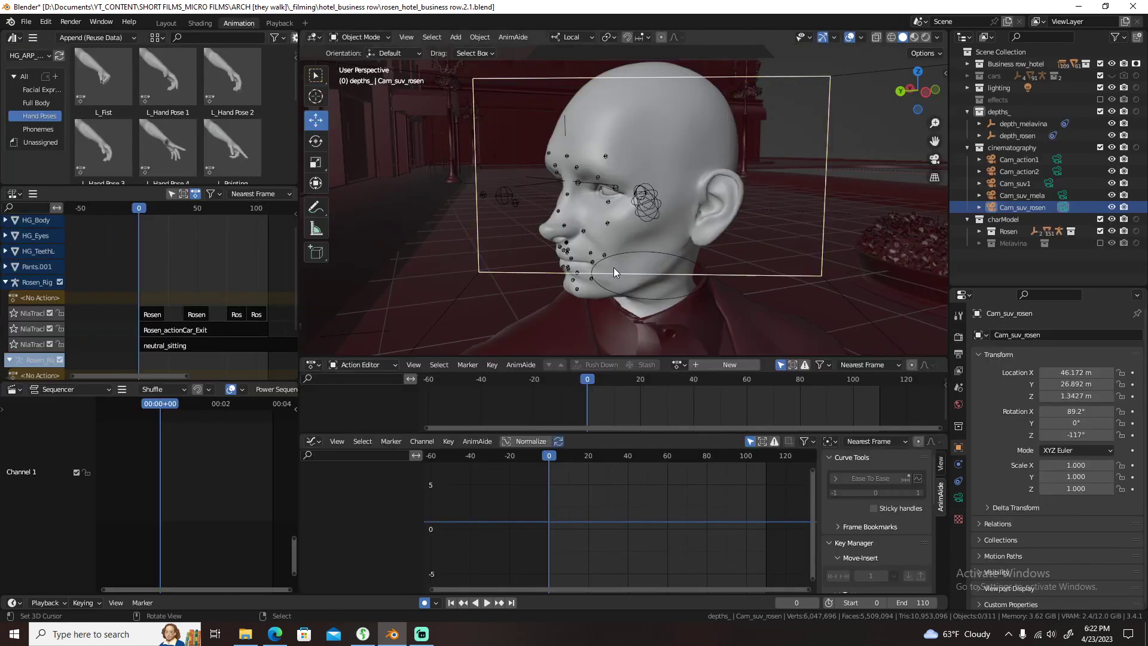
- Set viewport shading to a MatCap with random object colours
click(937, 38)
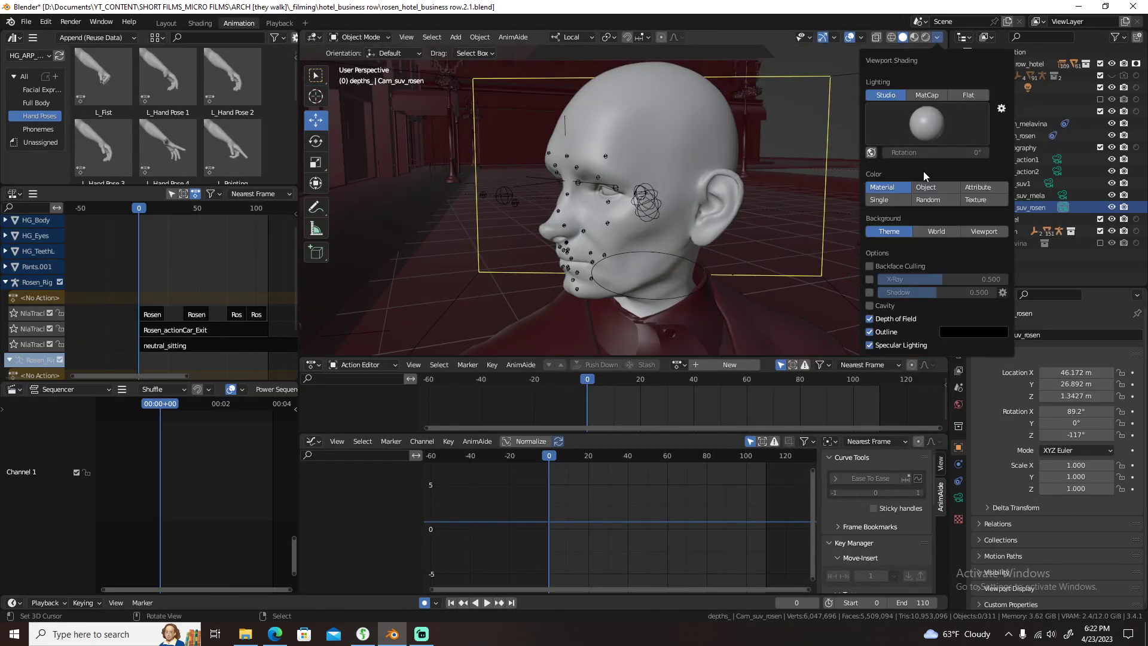
click(927, 94)
click(927, 121)
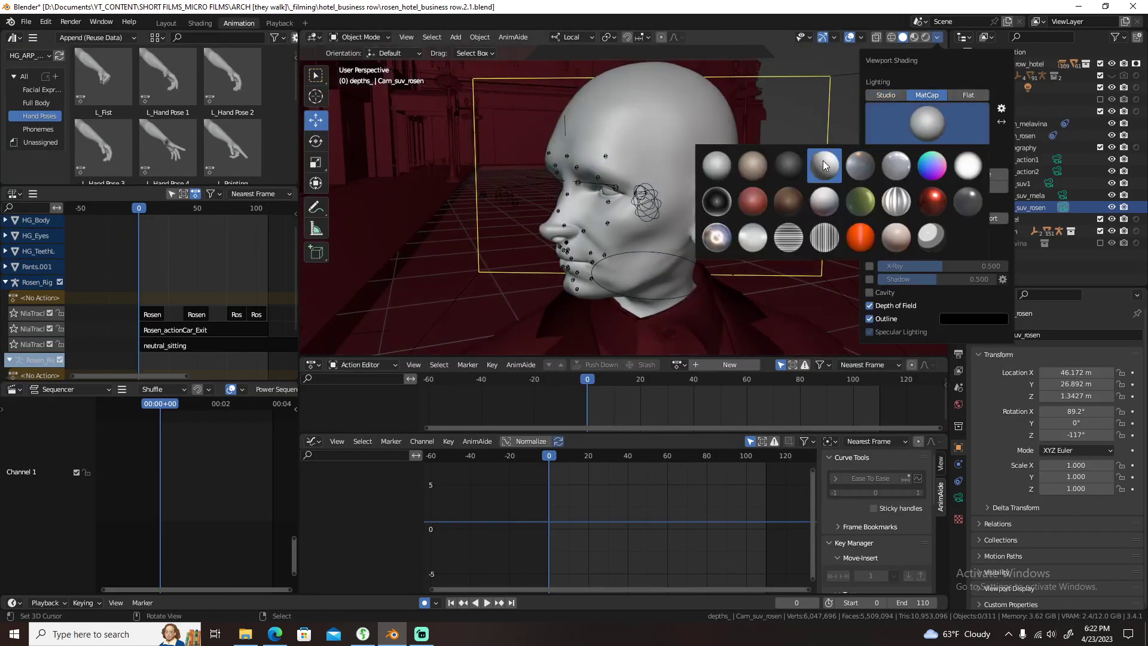
click(830, 166)
click(938, 190)
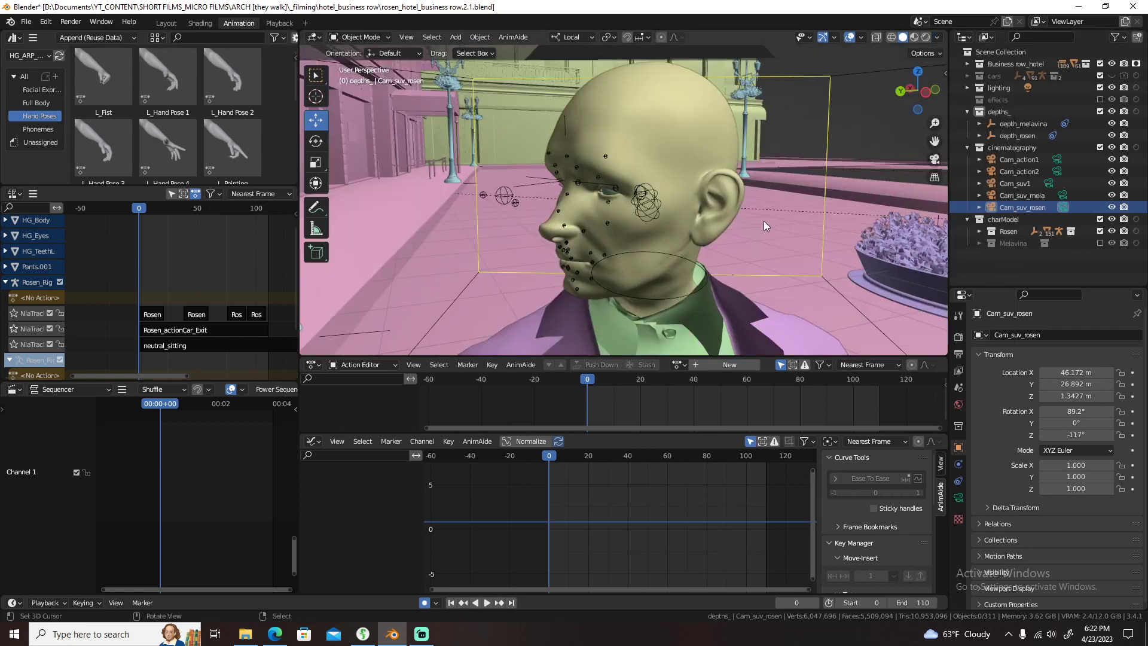
- Look through the scene camera and duplicate Cam_suv_rosen
key(KP_0)
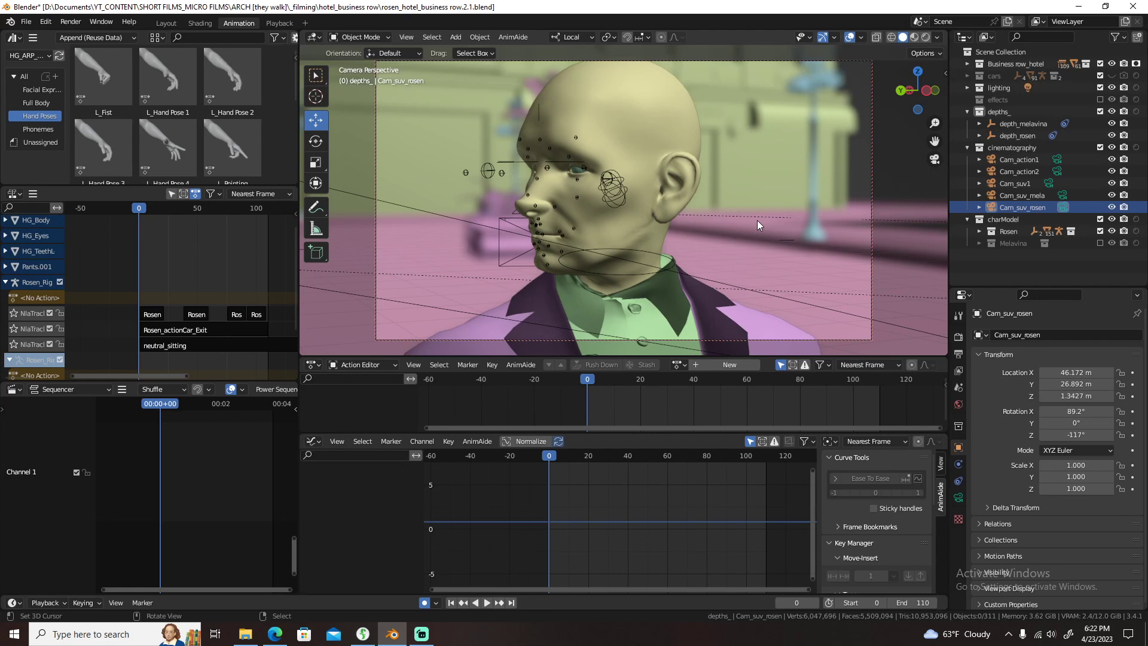
click(1019, 206)
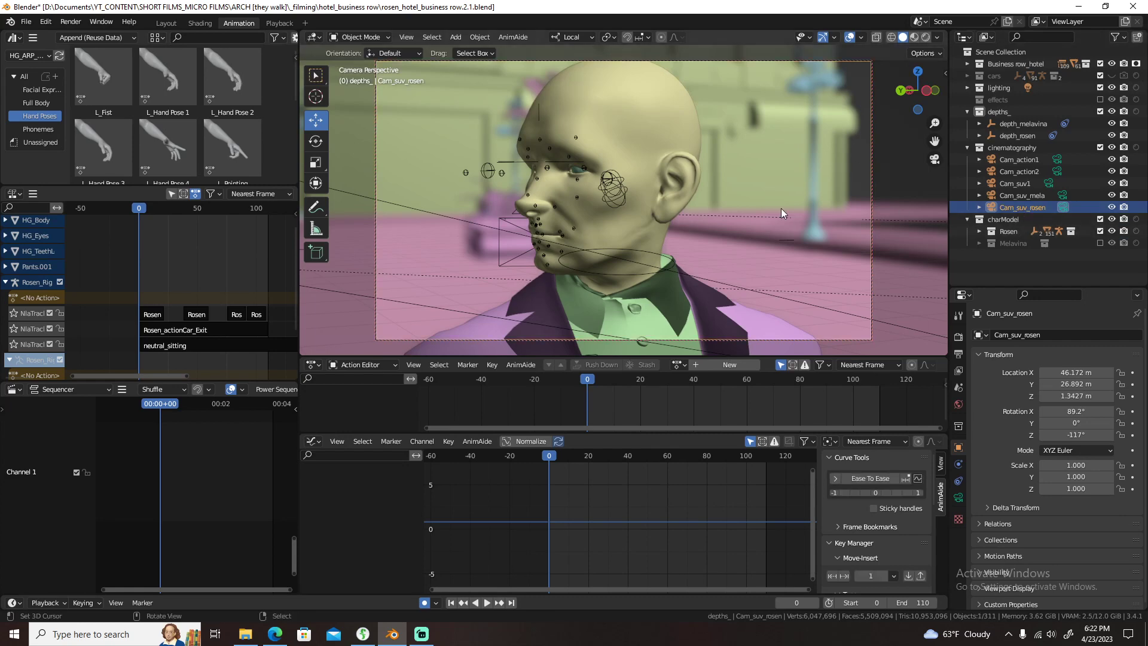
key(shift+d)
- Show the cars collection and give the duplicate camera a 50 mm focal length
key(Escape)
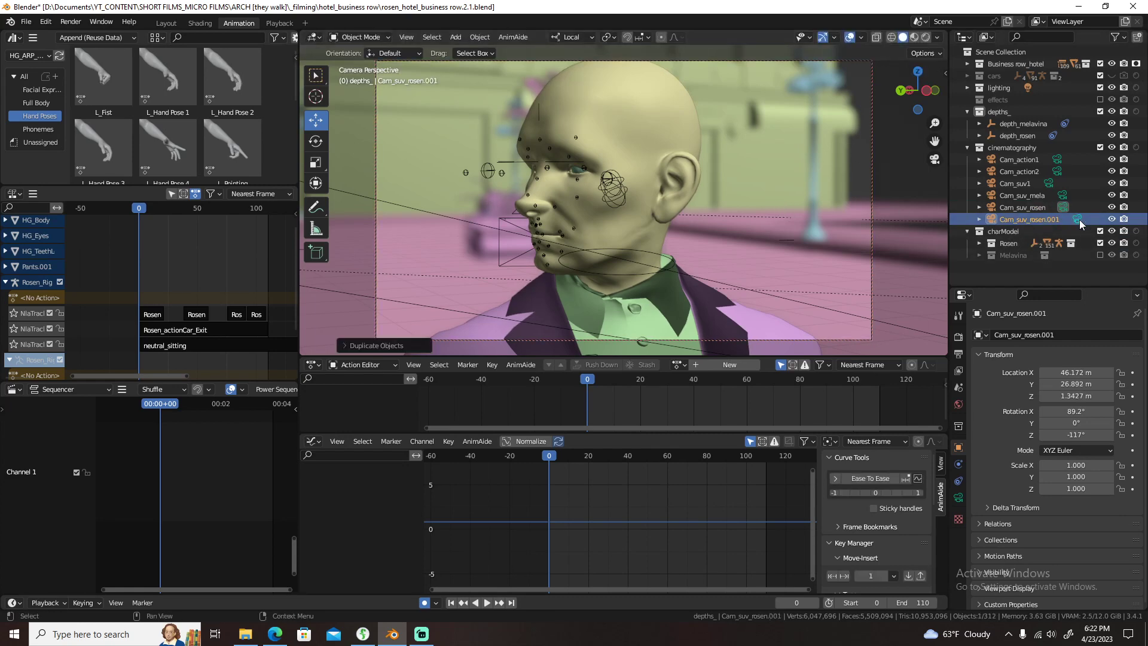
click(1079, 220)
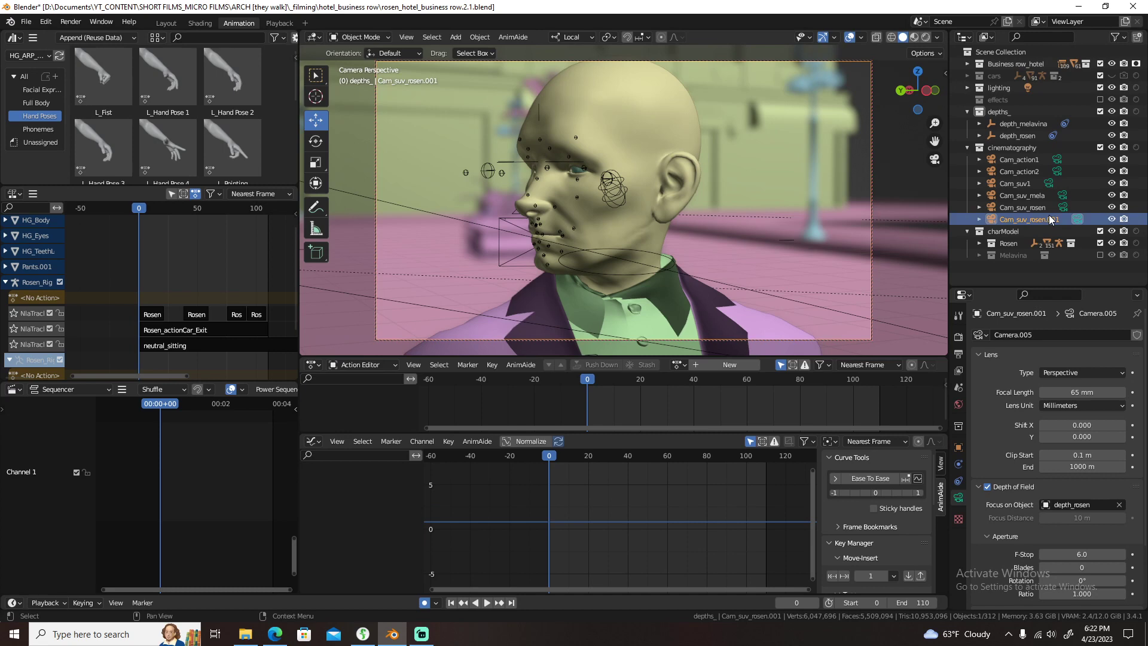
click(1111, 76)
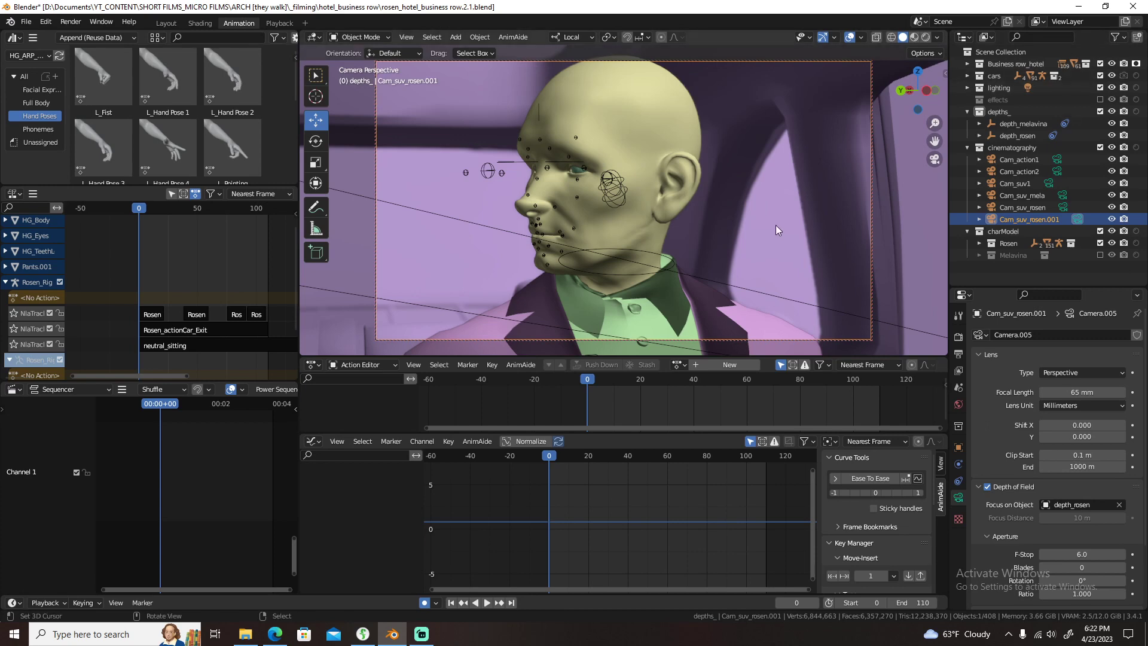
mouse_move(771, 226)
middle_down()
mouse_move(700, 226)
mouse_move(712, 220)
middle_up()
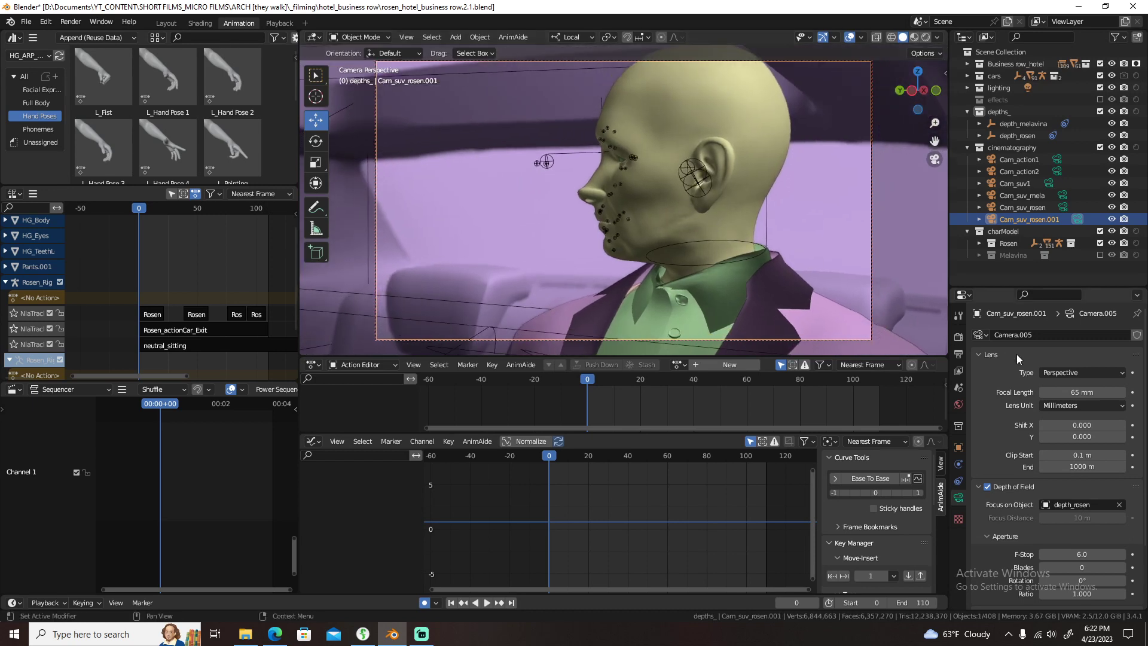
click(1075, 393)
text(50)
key(Return)
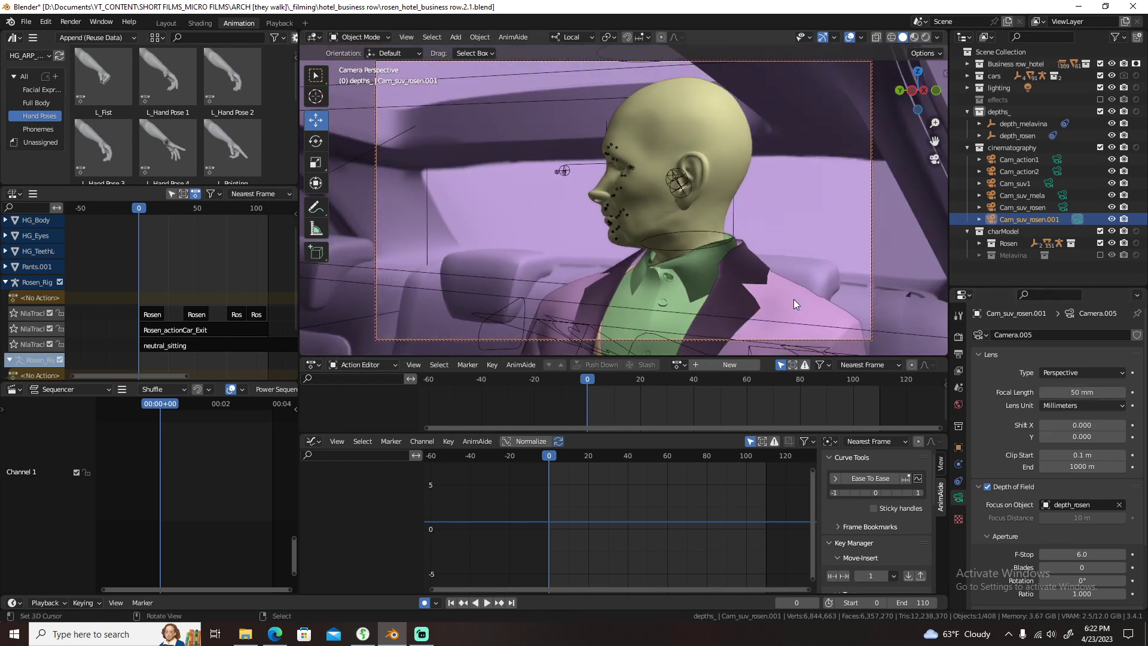
mouse_move(756, 269)
middle_down()
mouse_move(736, 273)
mouse_move(741, 285)
mouse_move(741, 268)
middle_up()
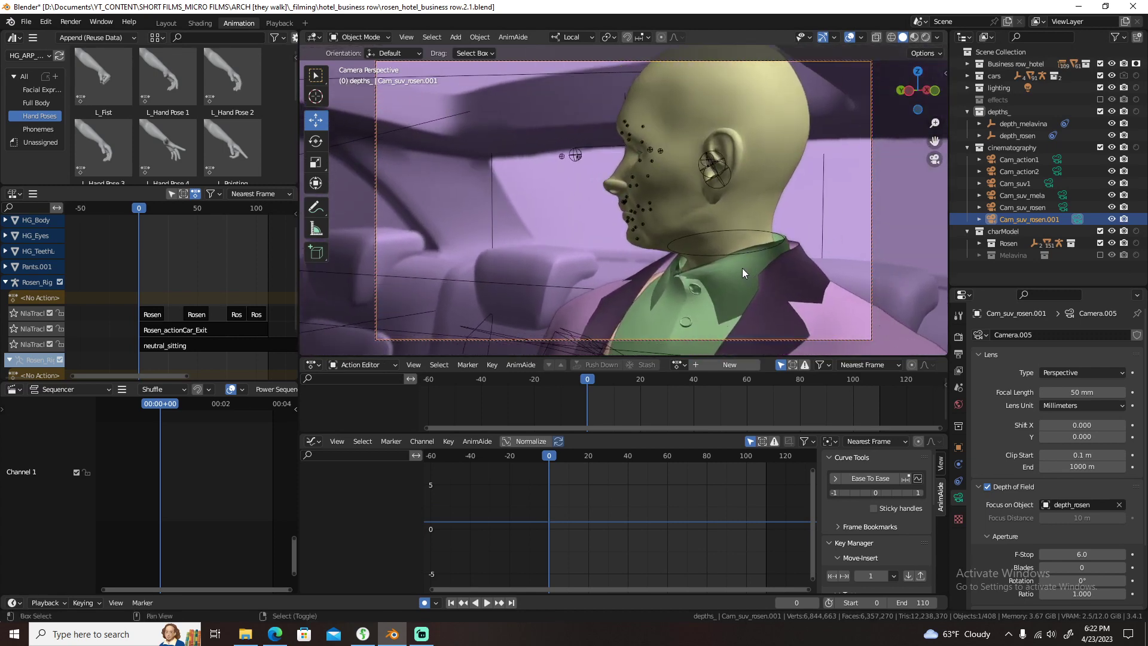
- Delete the duplicate camera, view through Cam_suv_rosen again, and save the hotel scene
key(x)
click(750, 268)
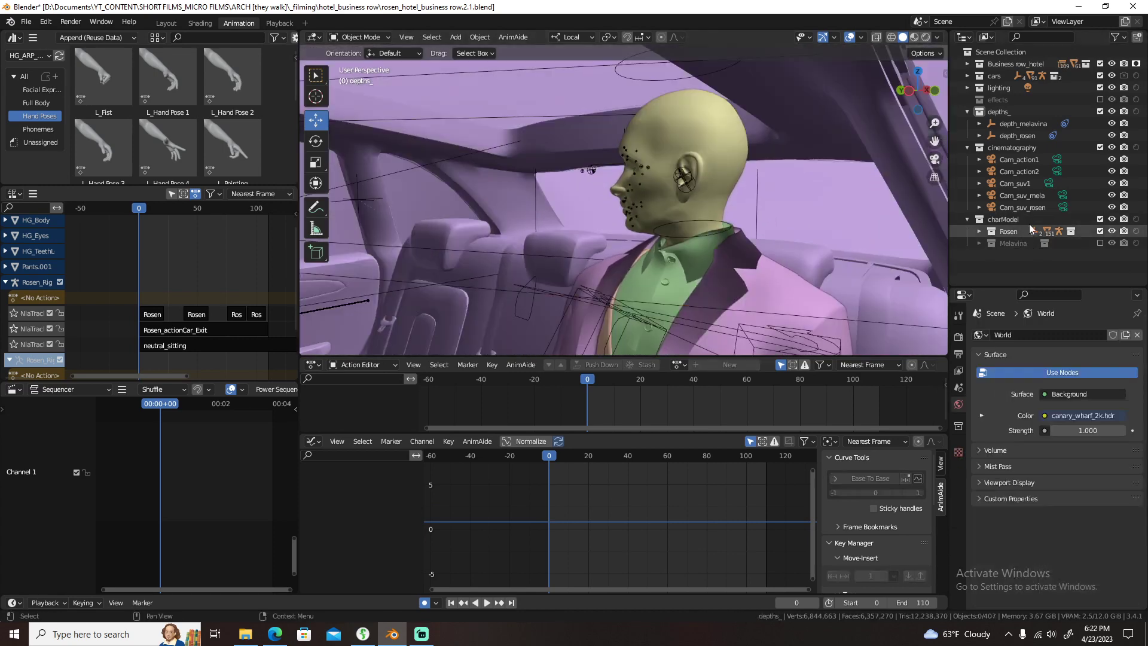
click(1062, 207)
key(ctrl+KP_0)
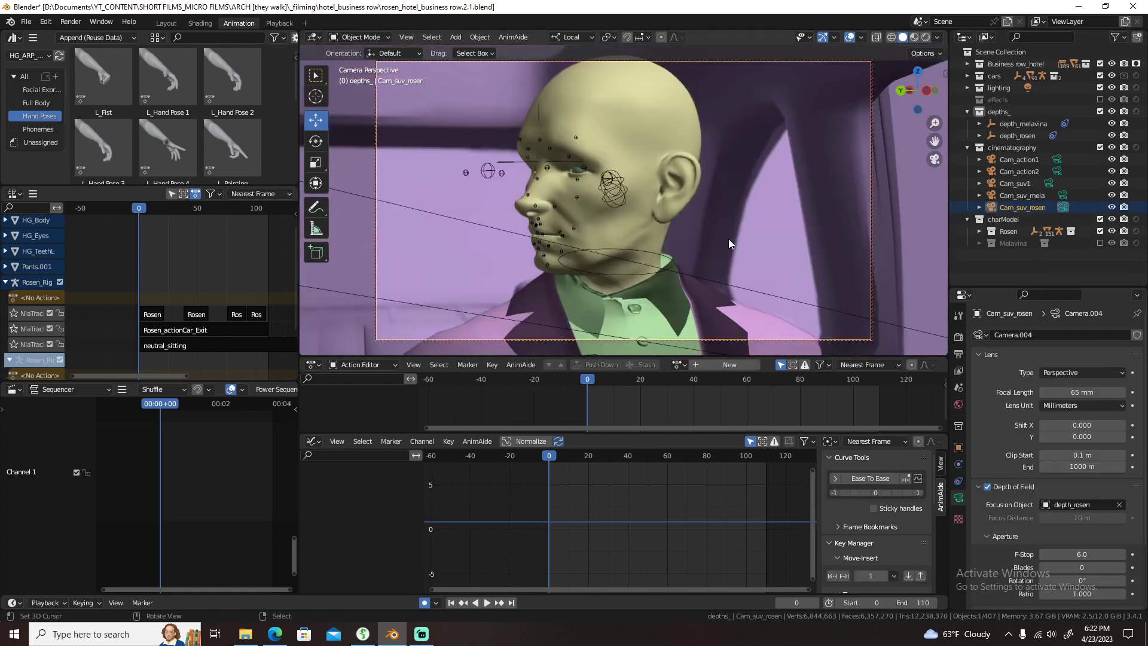
key(ctrl+s)
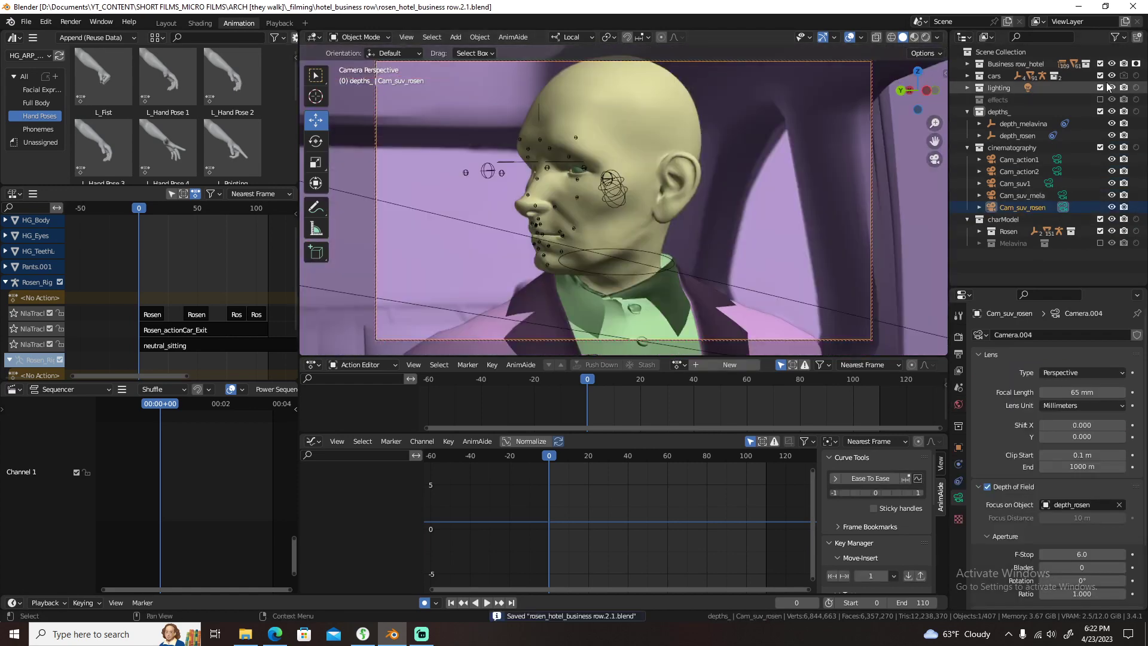
- Hide the cars collection again and play the animation in the Playback layout
click(1113, 75)
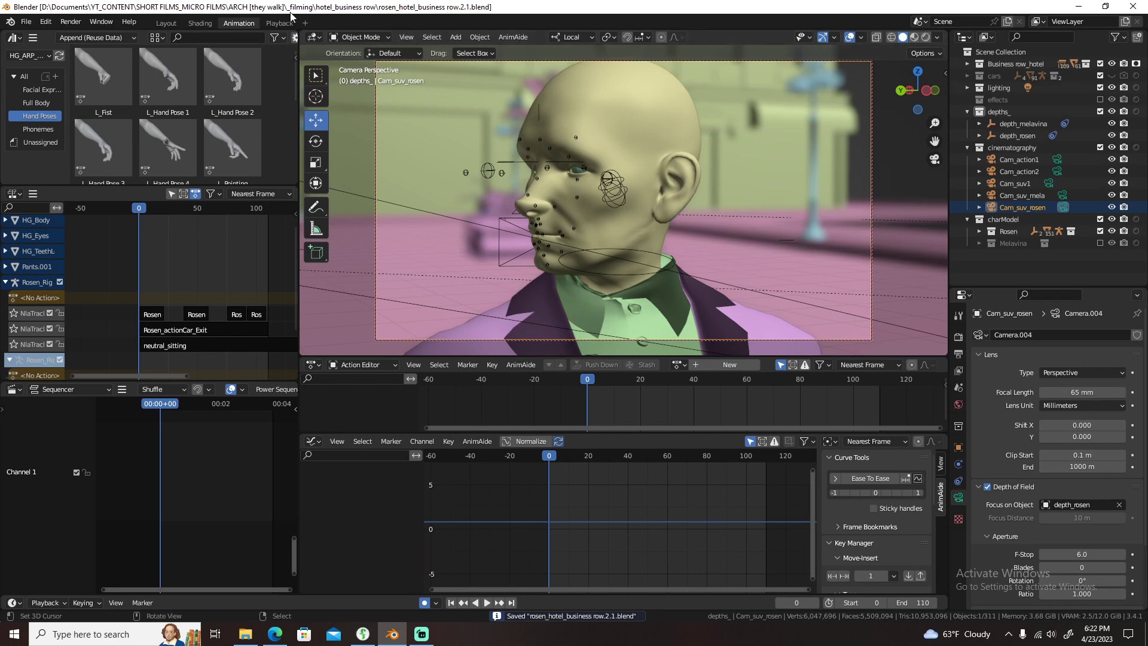
click(271, 25)
key(space)
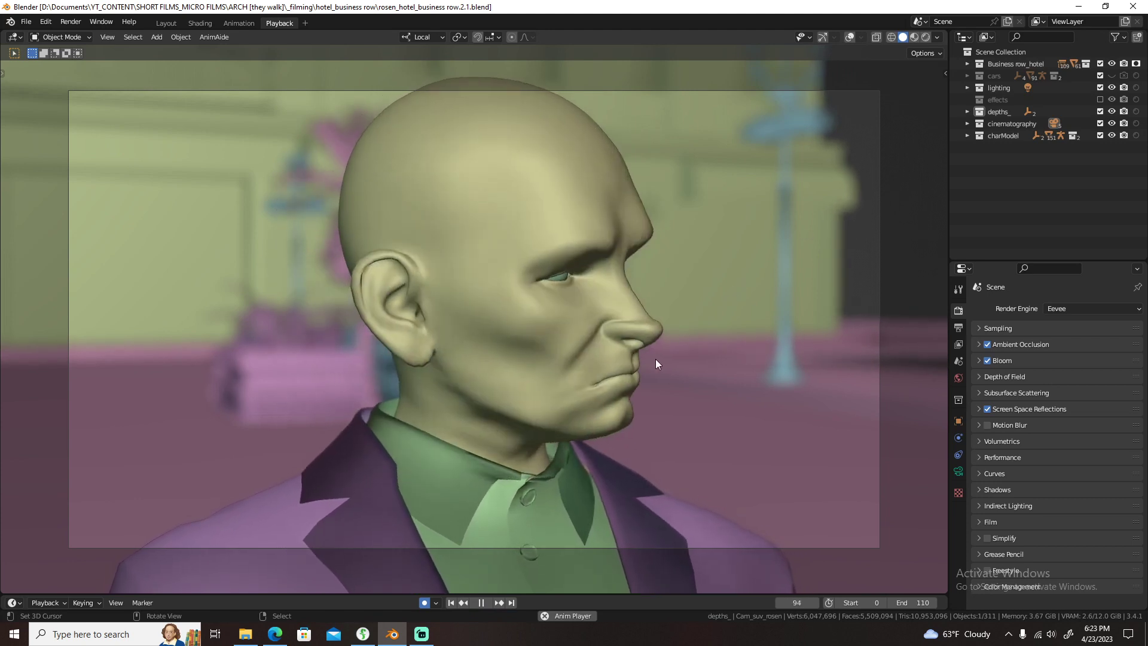
- Rewind the Rosen shot to frame 0, briefly checking the Streamlabs Desktop window
click(451, 603)
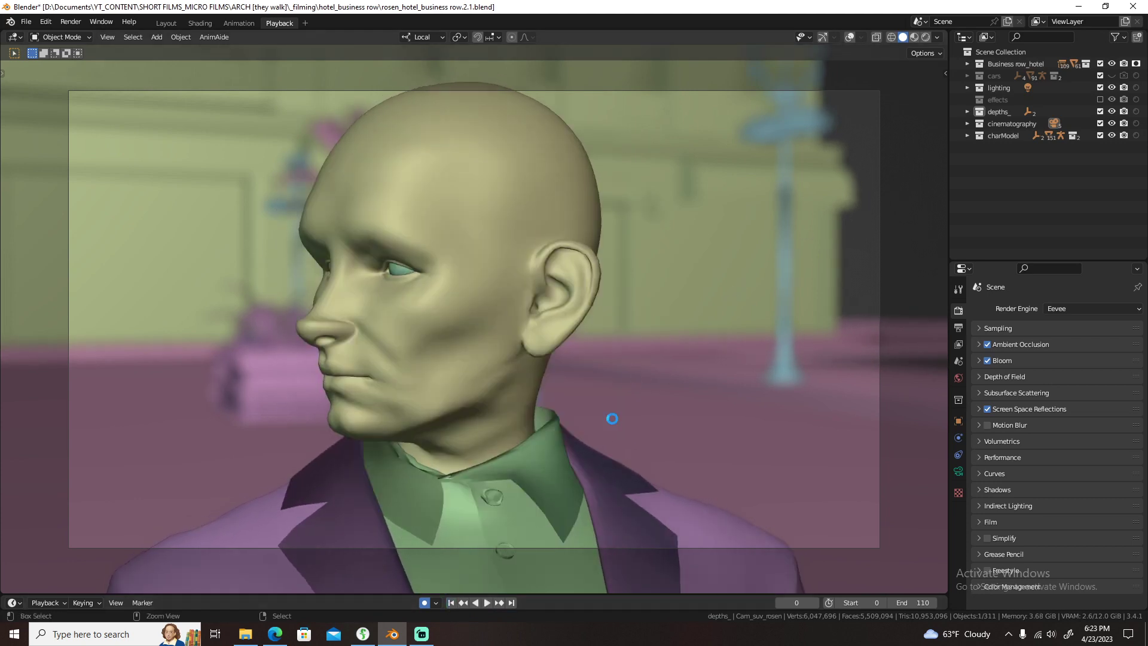
click(422, 634)
click(434, 634)
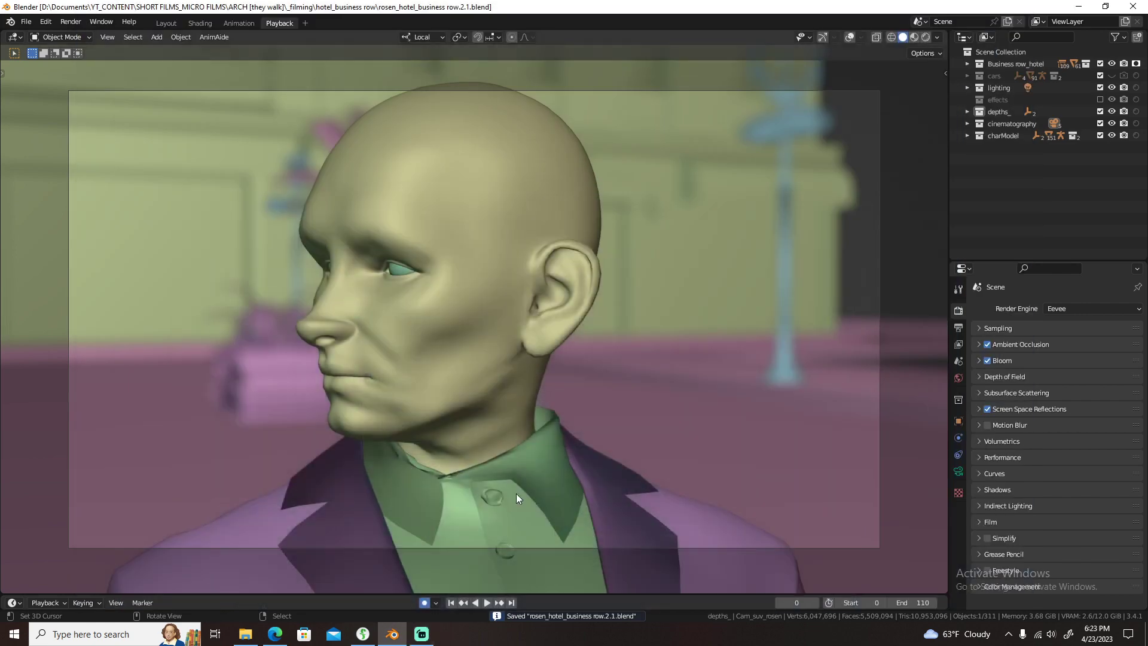
- Glance at File > Open Recent without opening anything, then bring Streamlabs Desktop forward
click(27, 22)
mouse_move(56, 59)
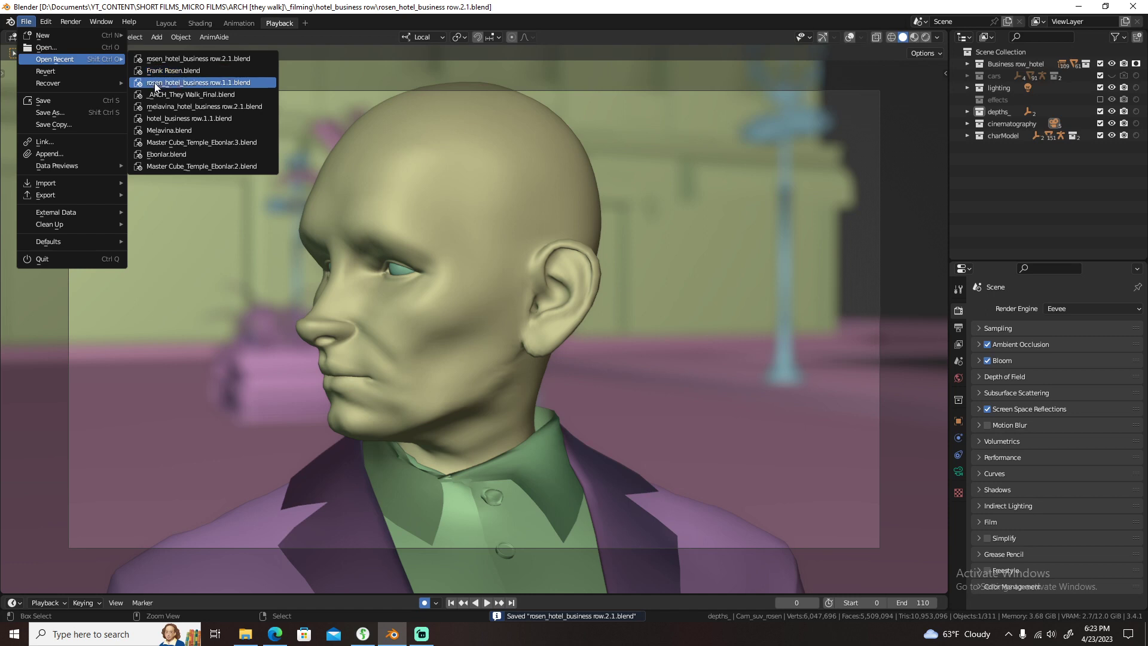
mouse_move(43, 35)
click(27, 22)
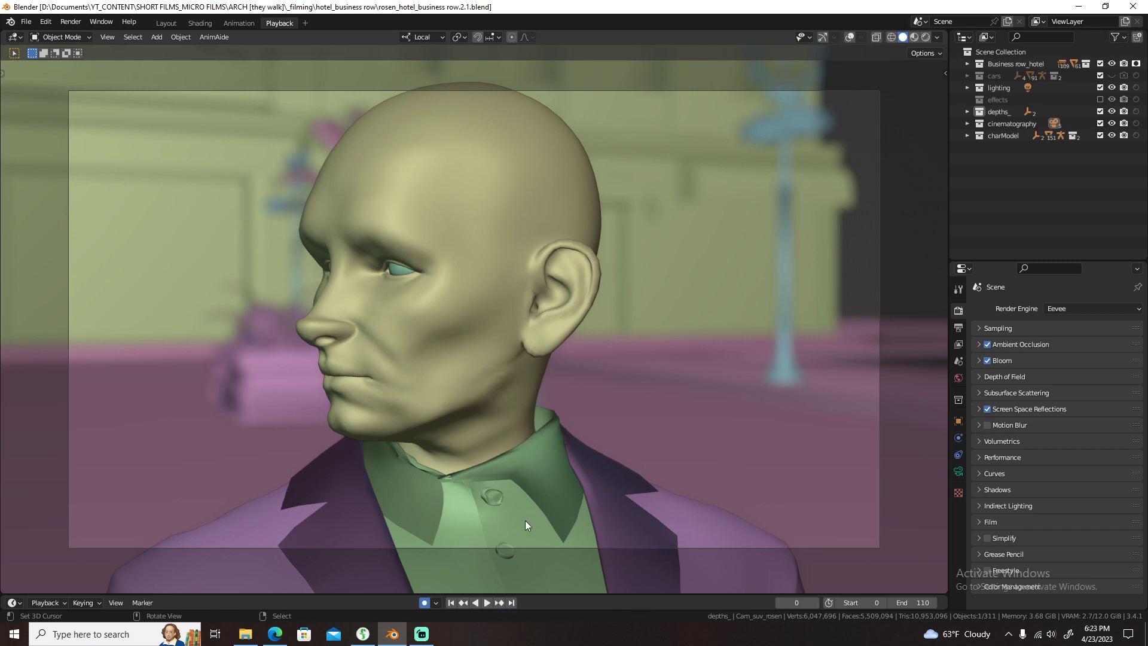
click(423, 635)
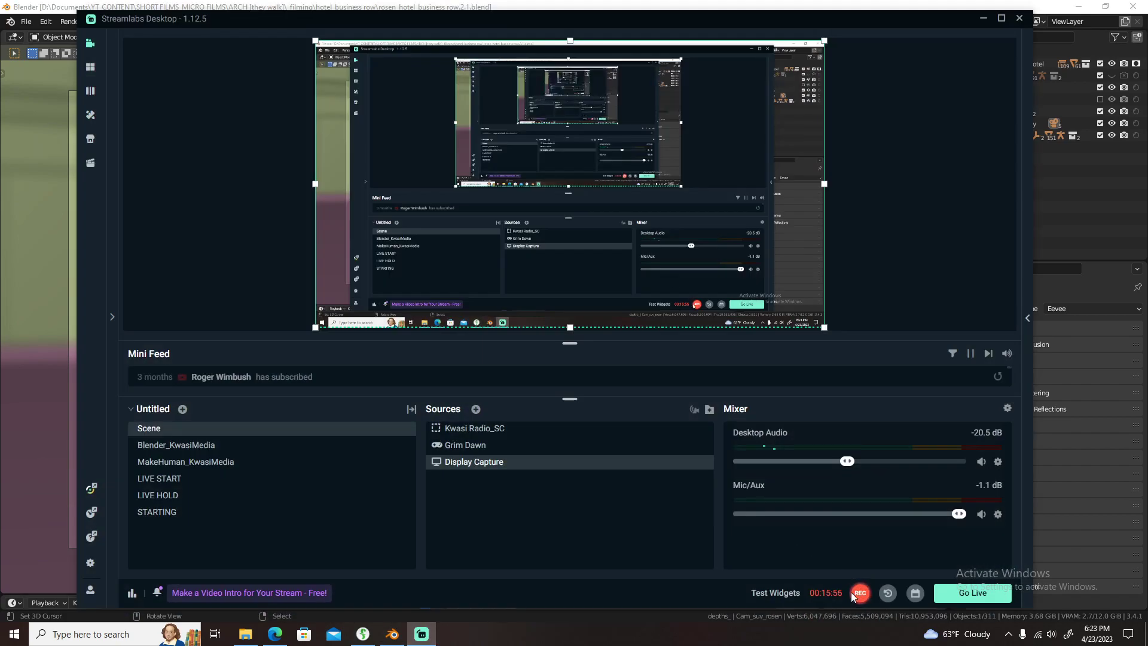